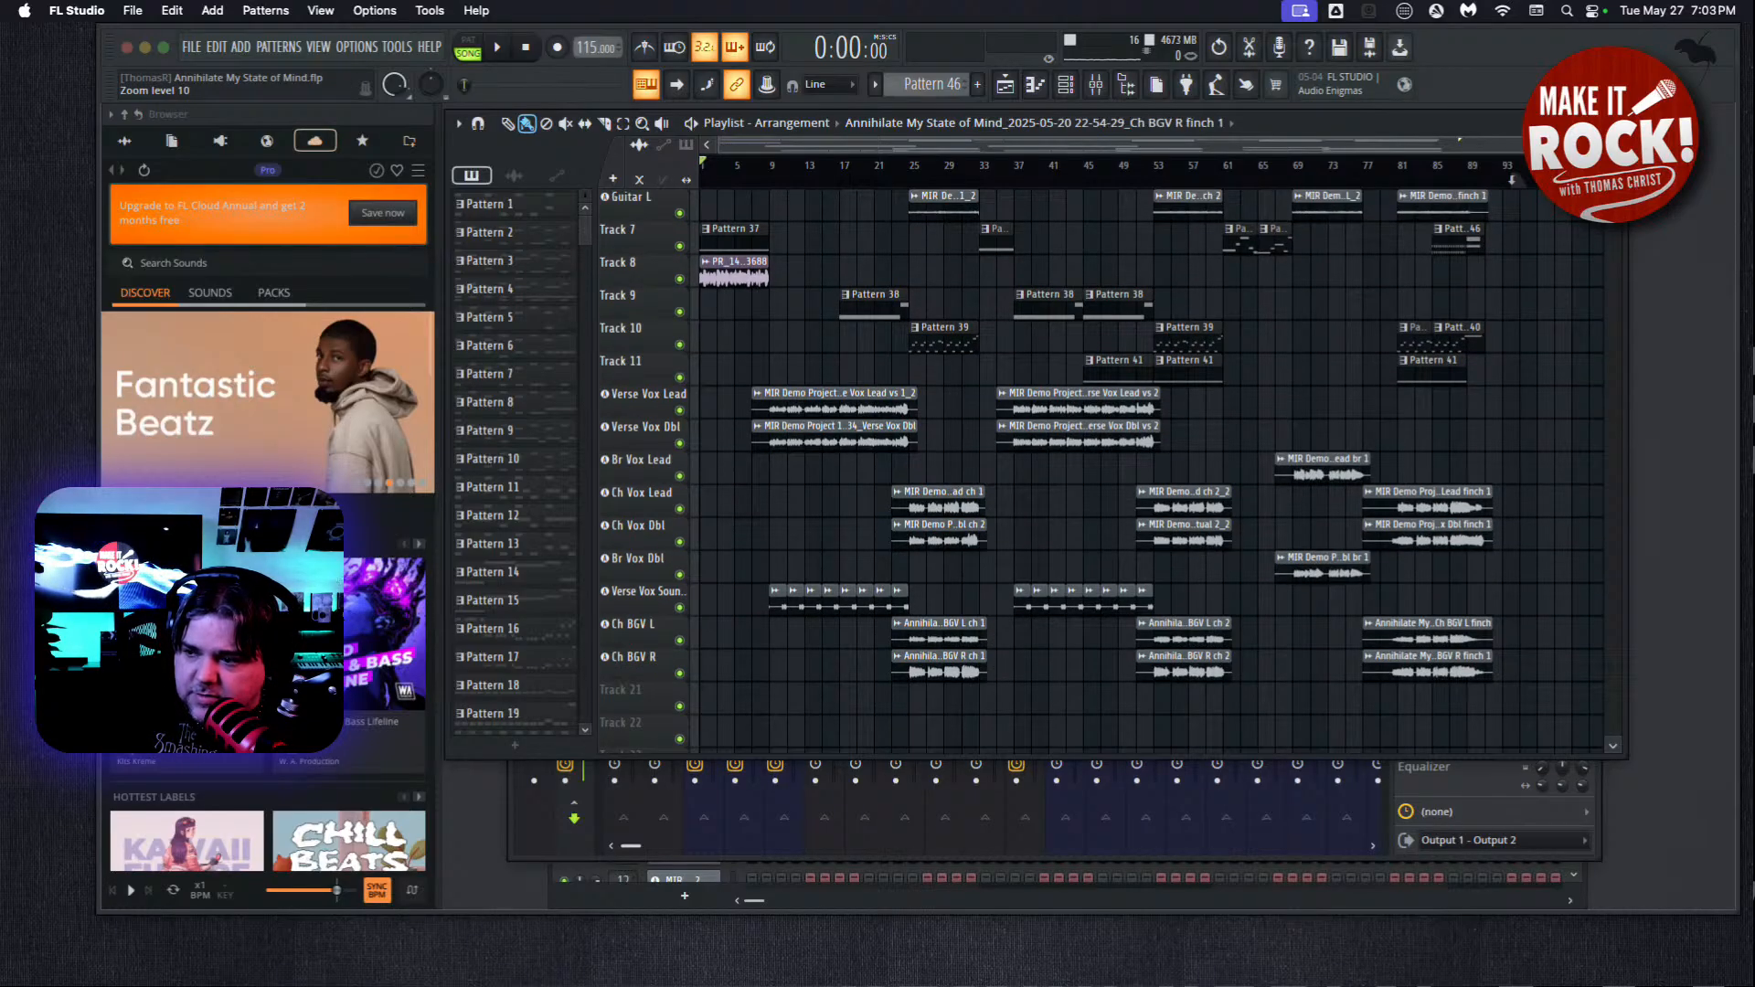
Play the song from the beginning to hear the current mix.
scroll(1143, 475, up, 1)
scroll(1142, 475, down, 1)
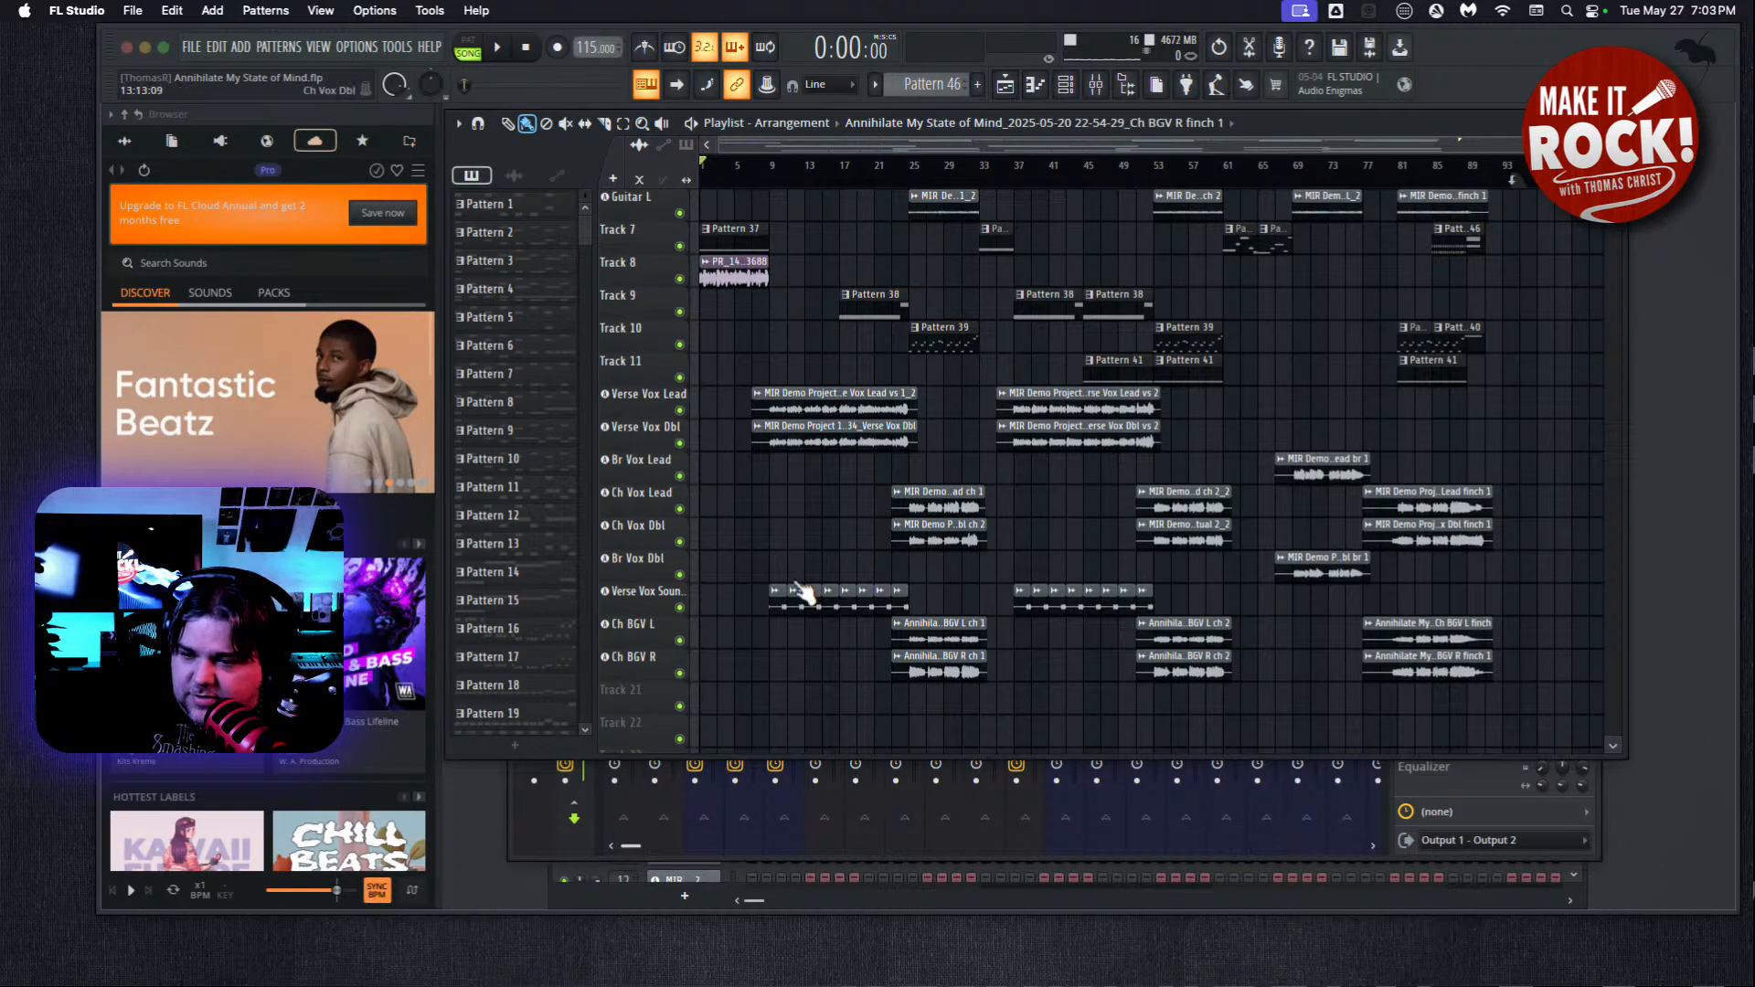
click(498, 49)
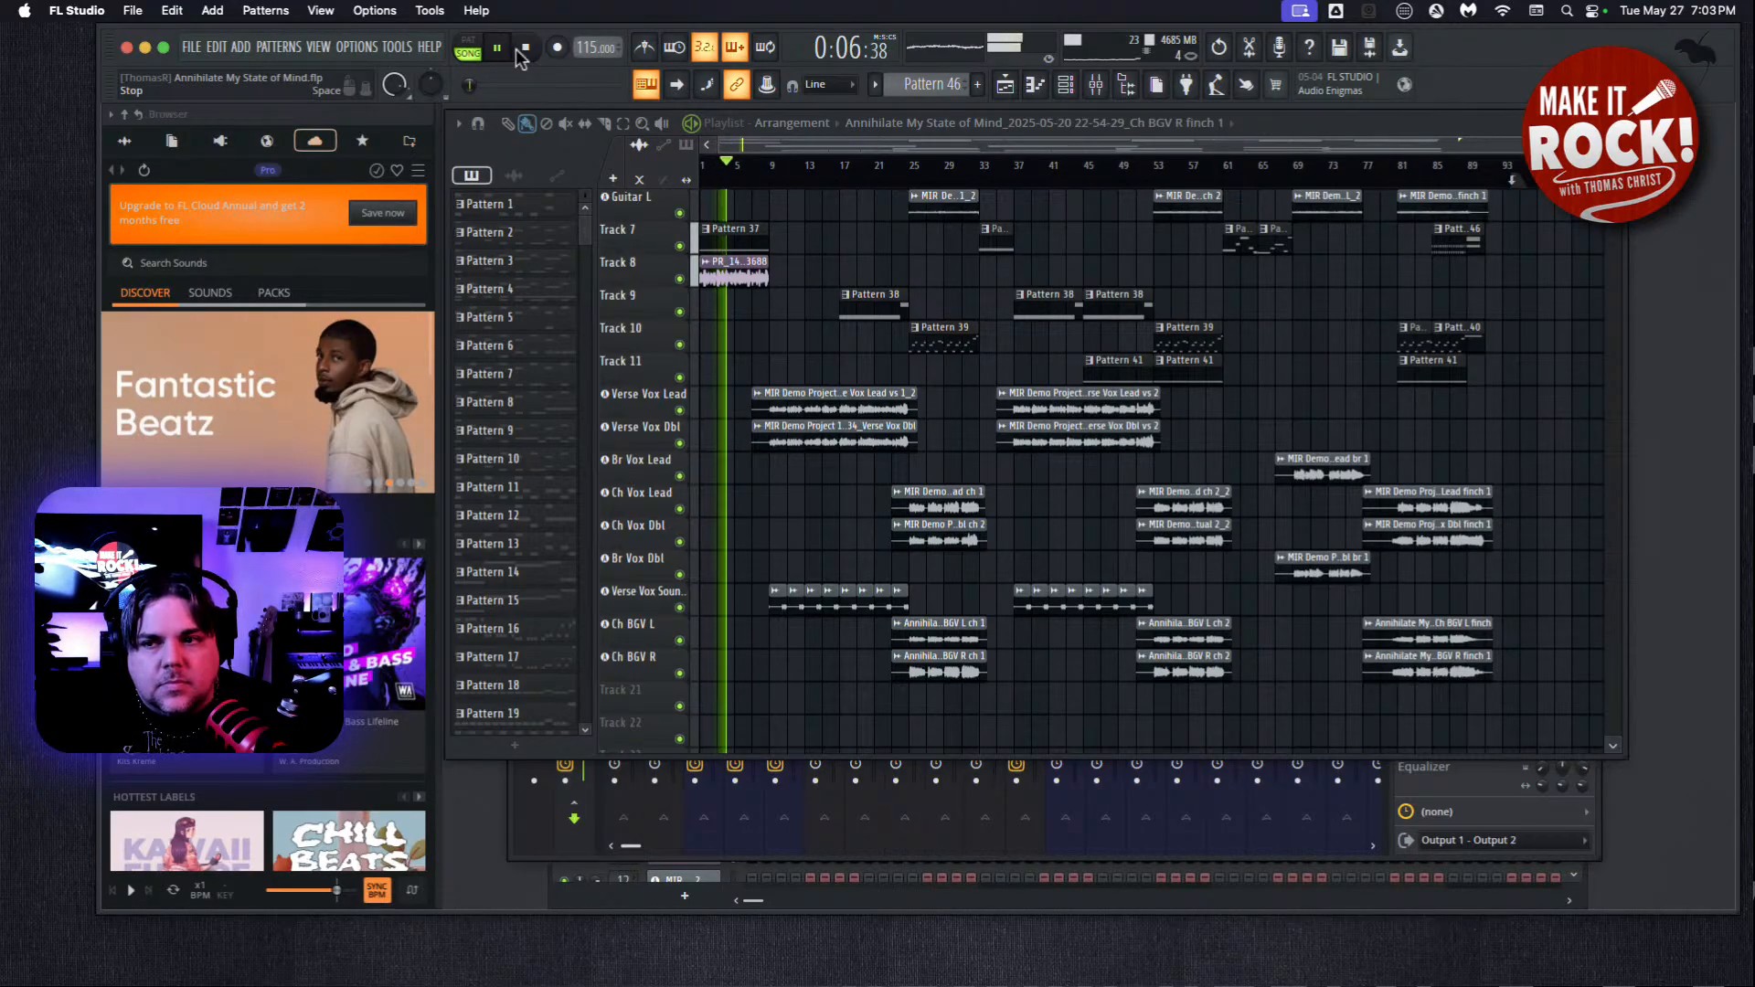
click(524, 51)
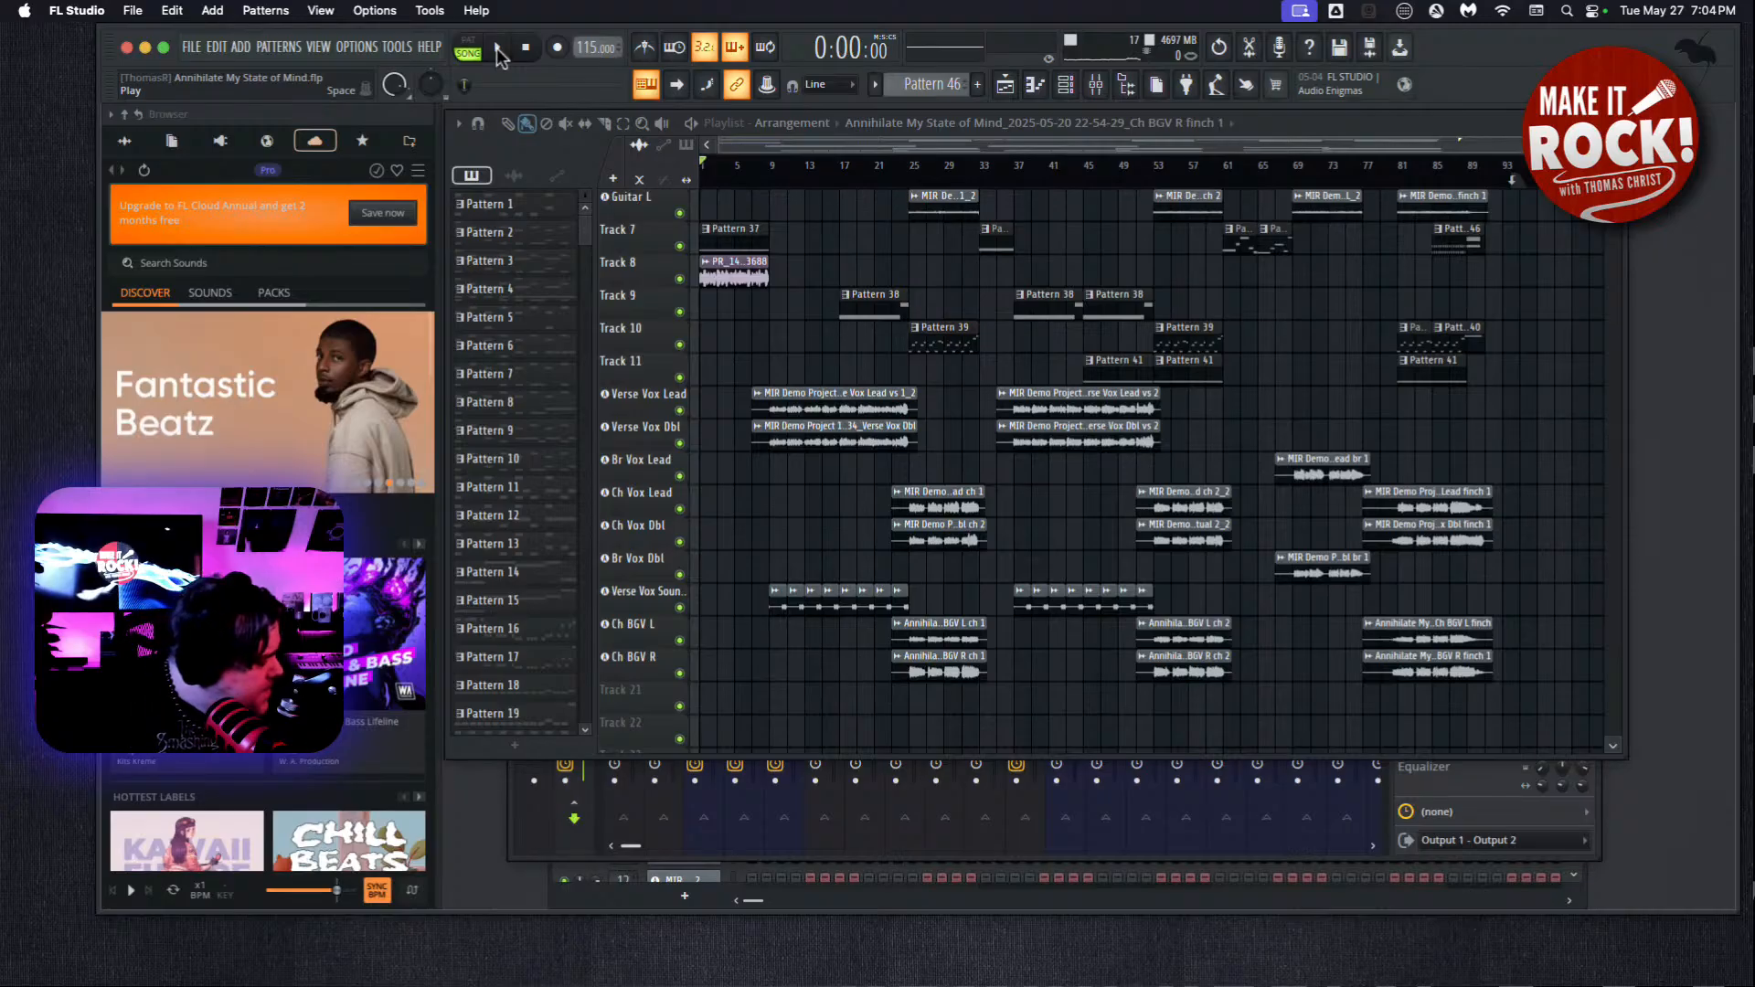
click(497, 48)
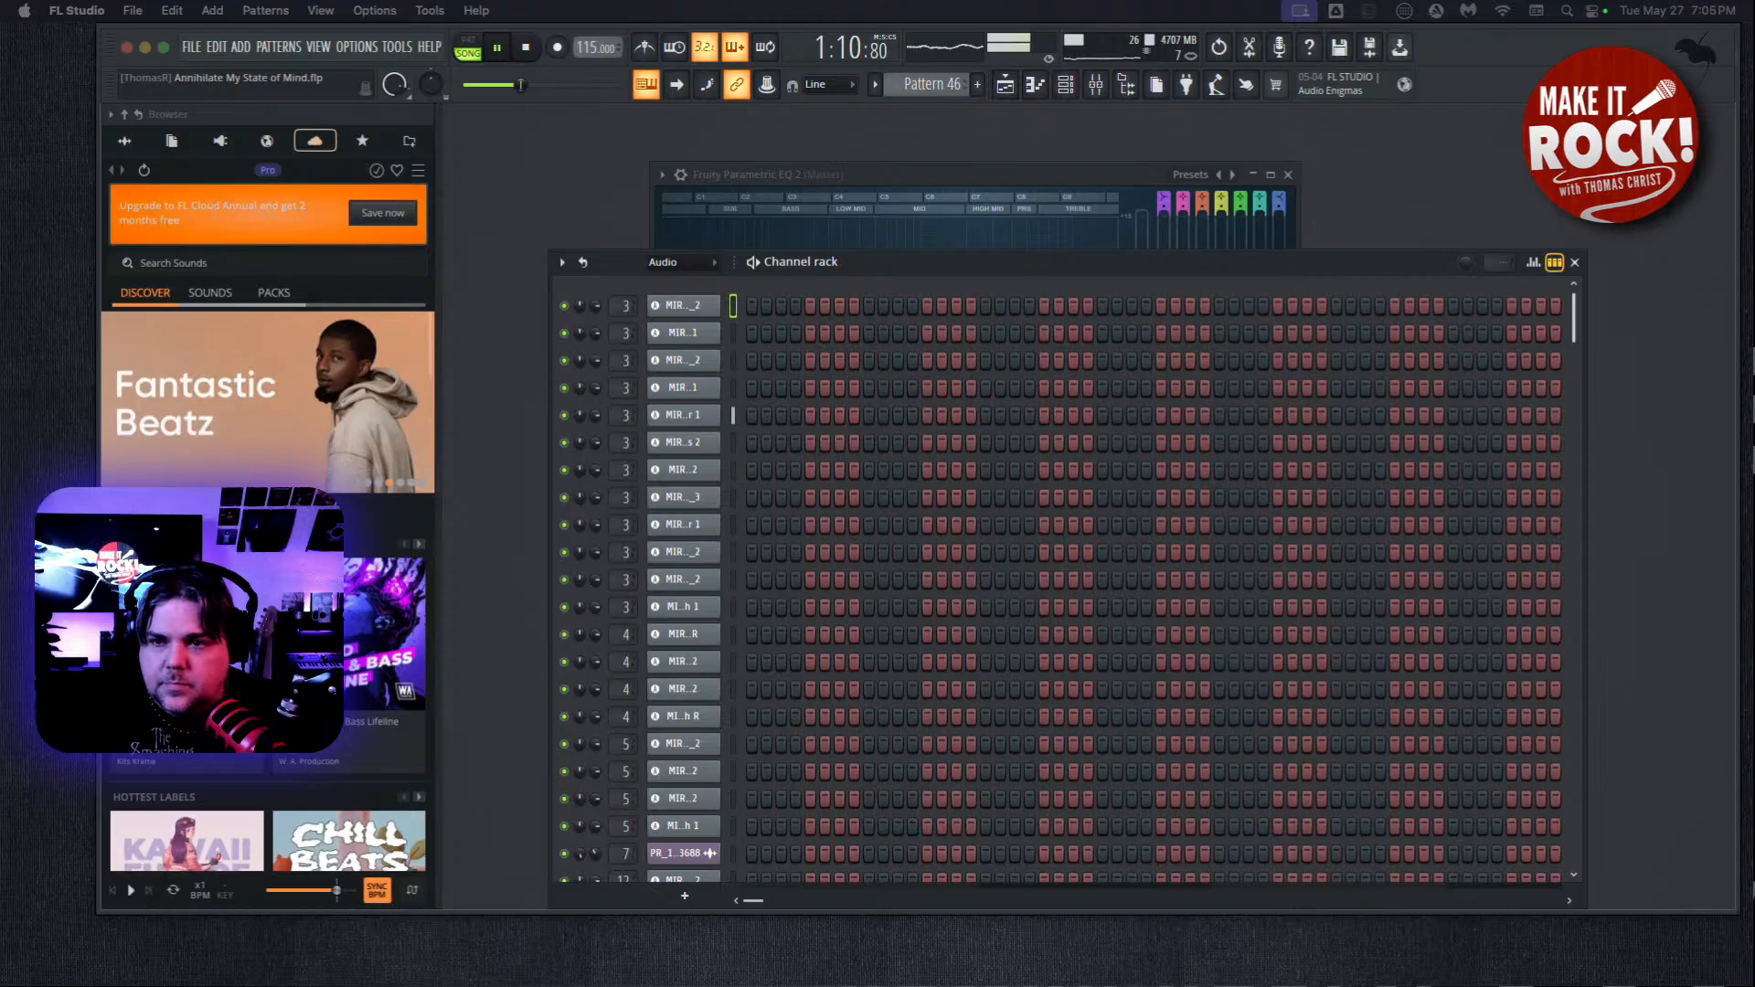
Bring up the playlist, enlarge its window across the workspace and increase the track height so all clips are readable.
key(F5)
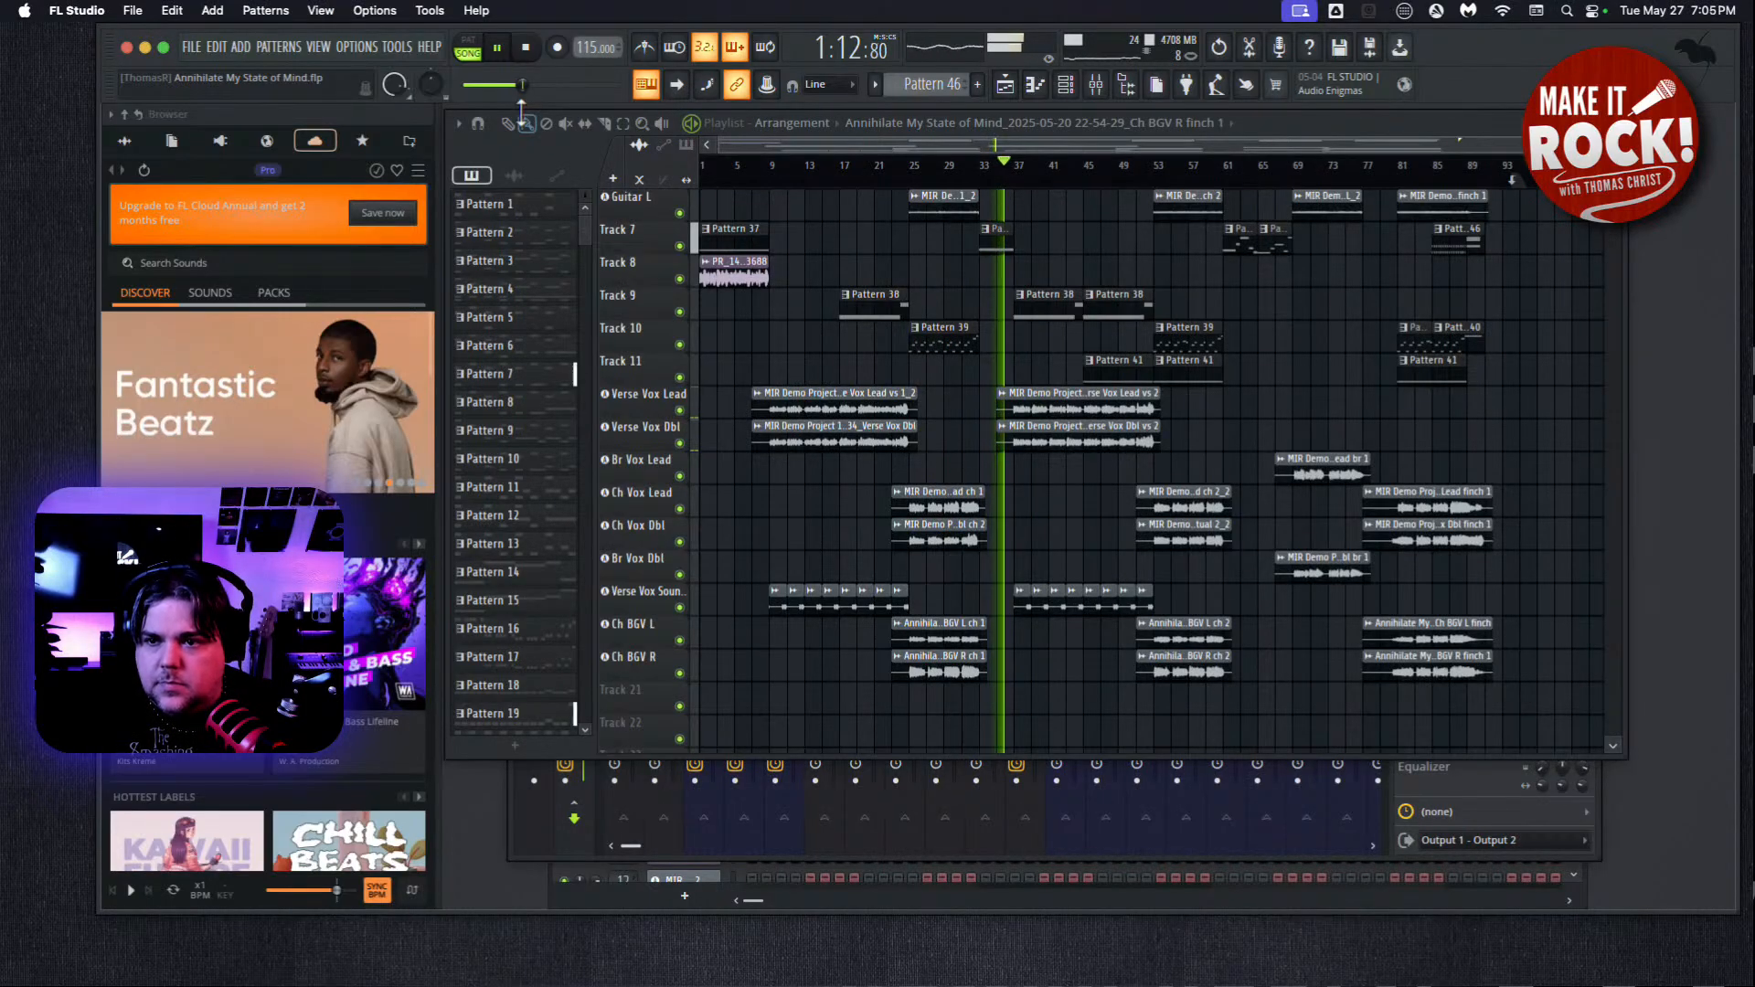
drag(1268, 119, 1270, 126)
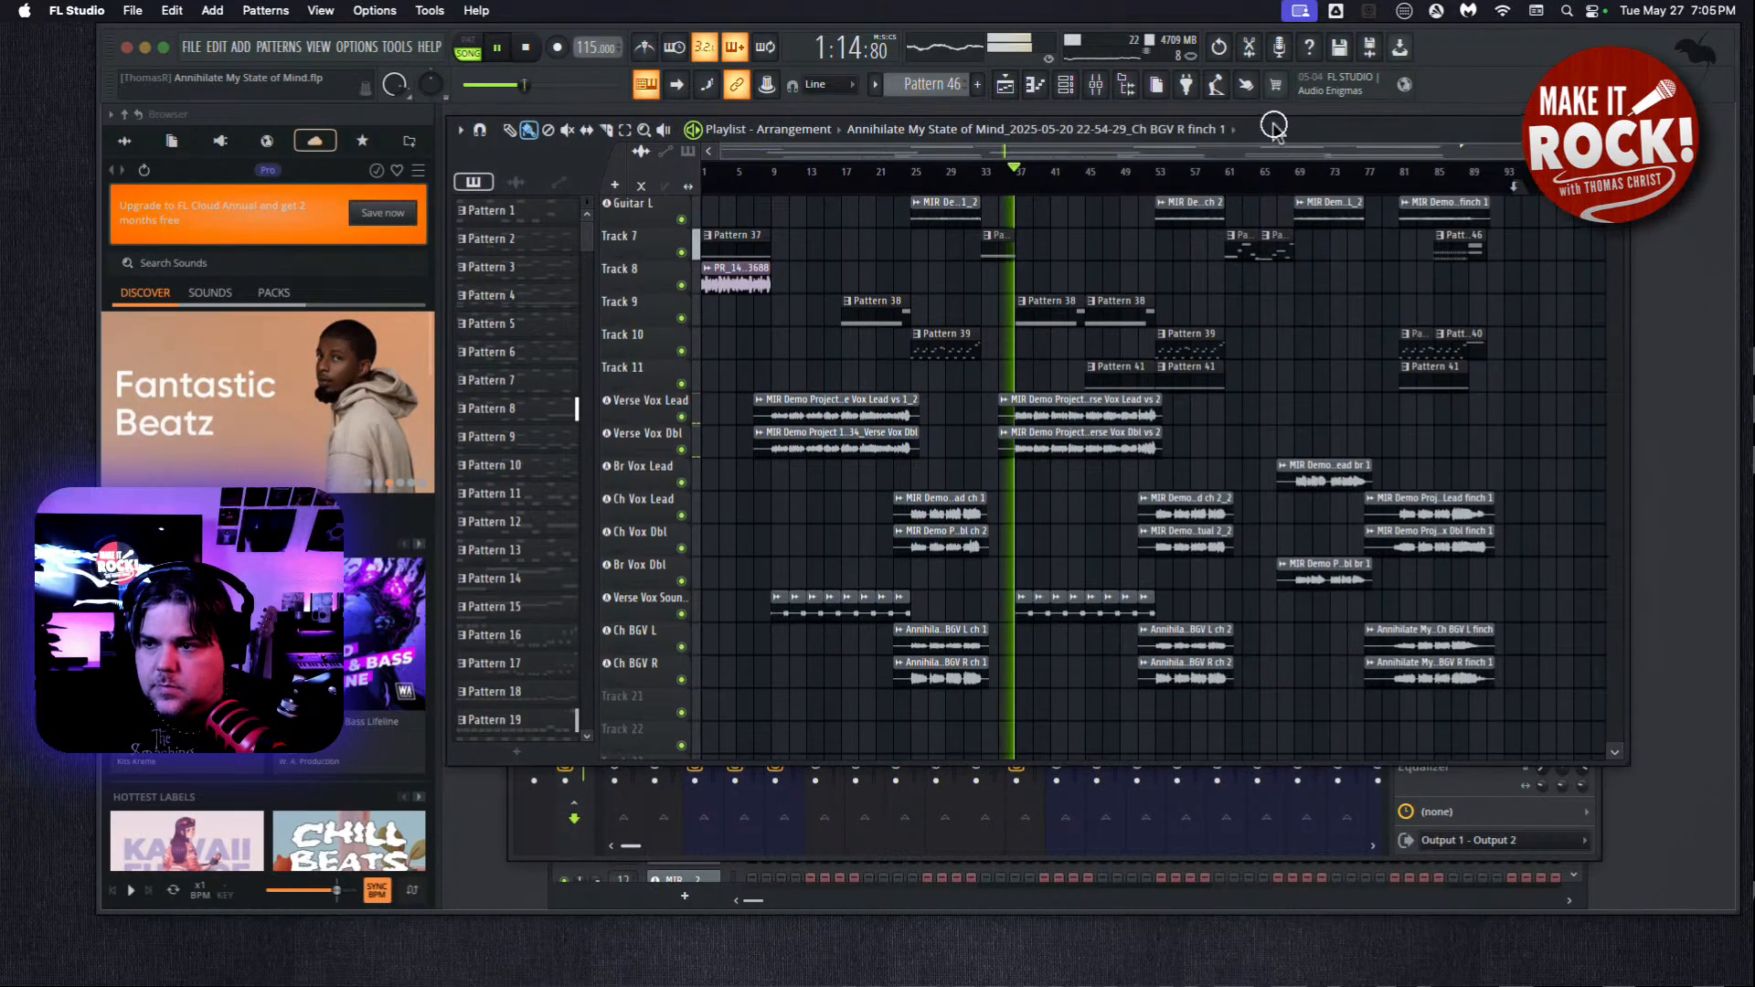
drag(1627, 759, 1709, 841)
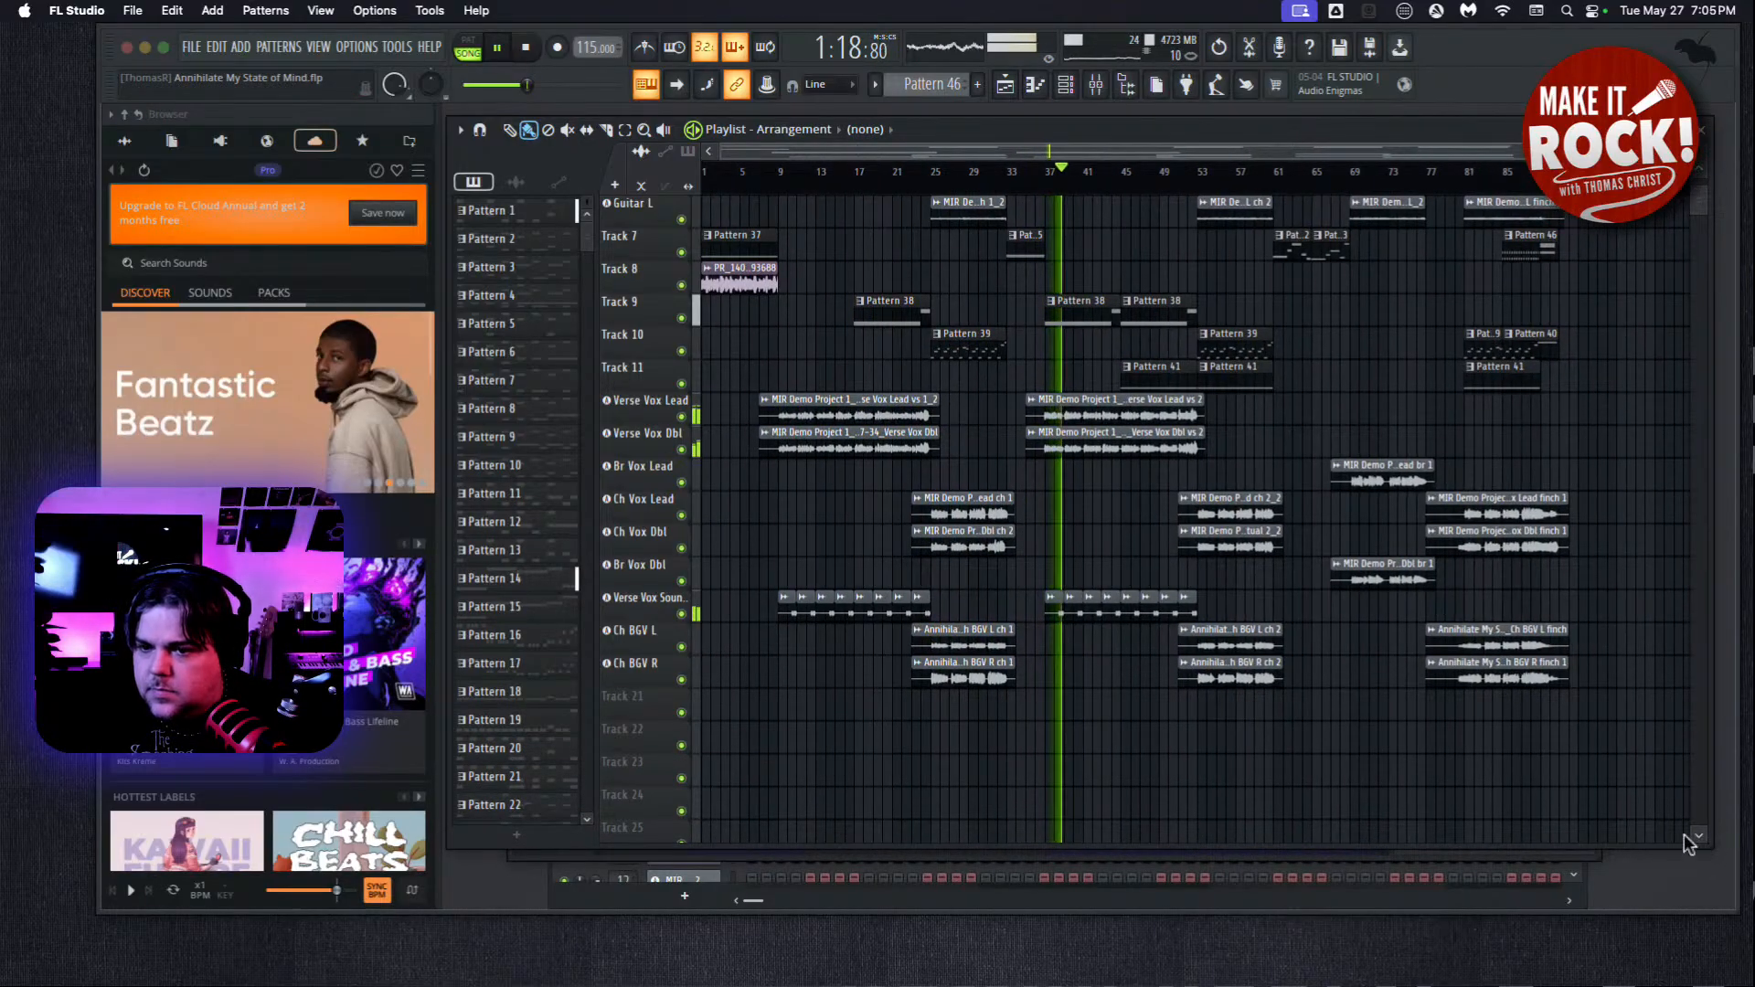
drag(1053, 129, 809, 130)
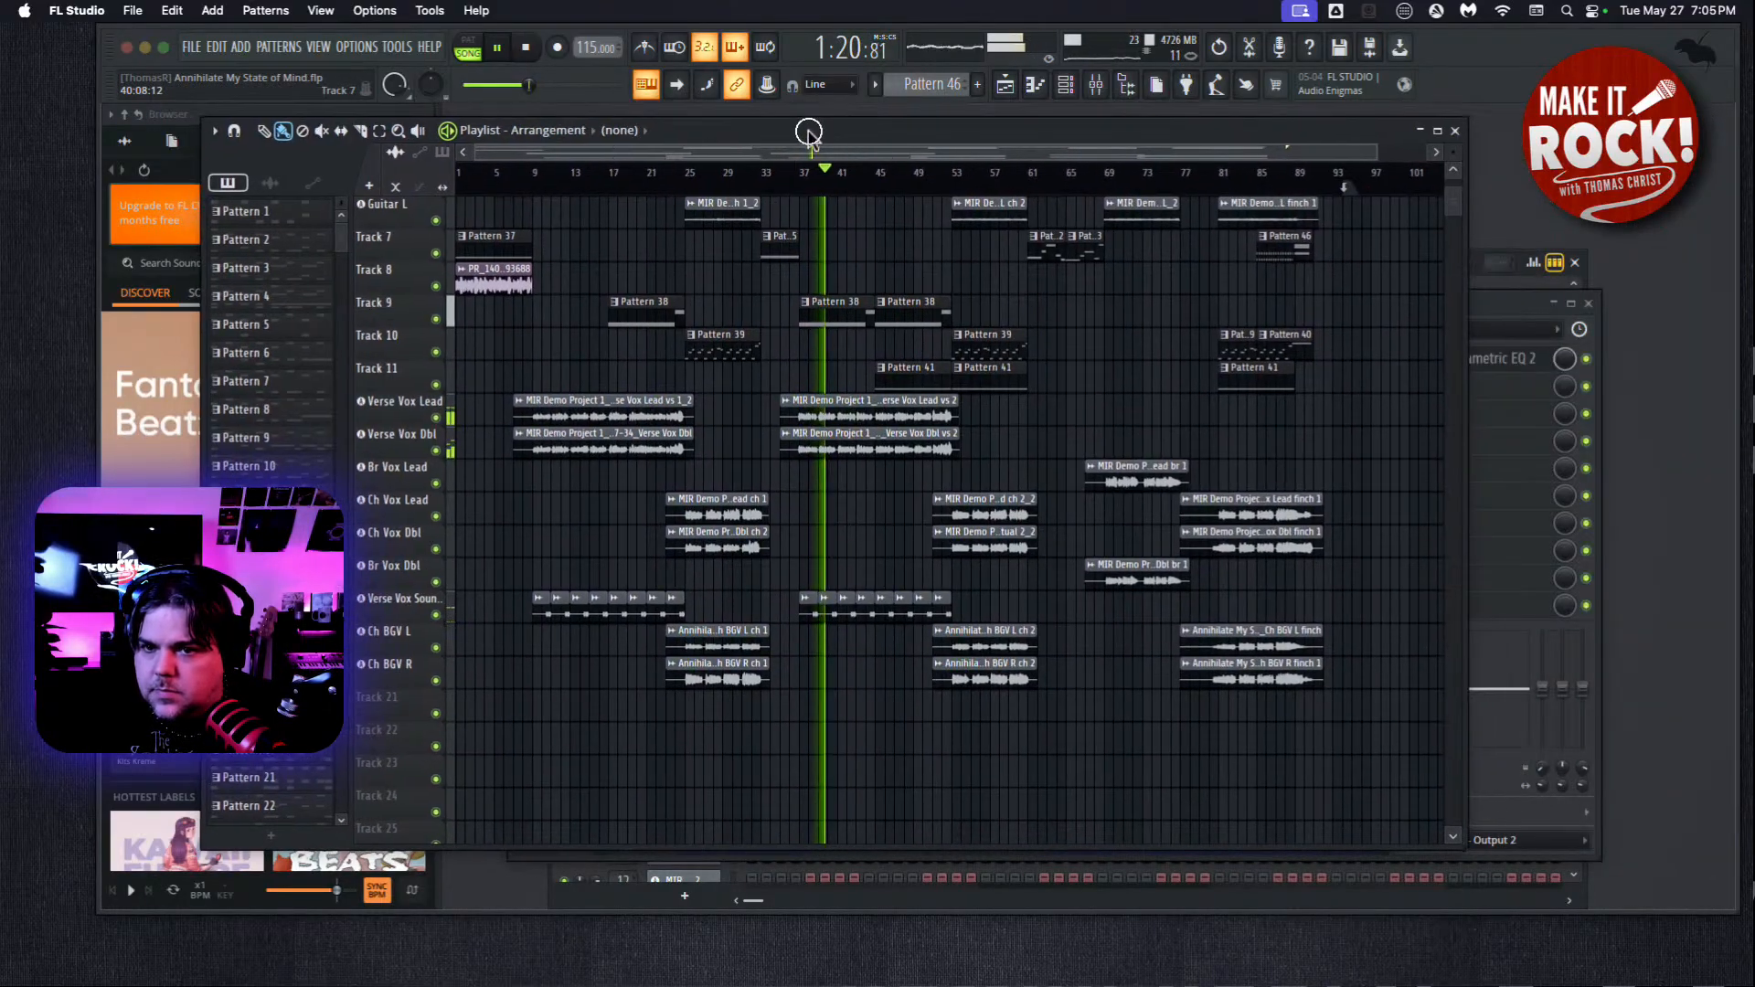
drag(1466, 838, 1701, 877)
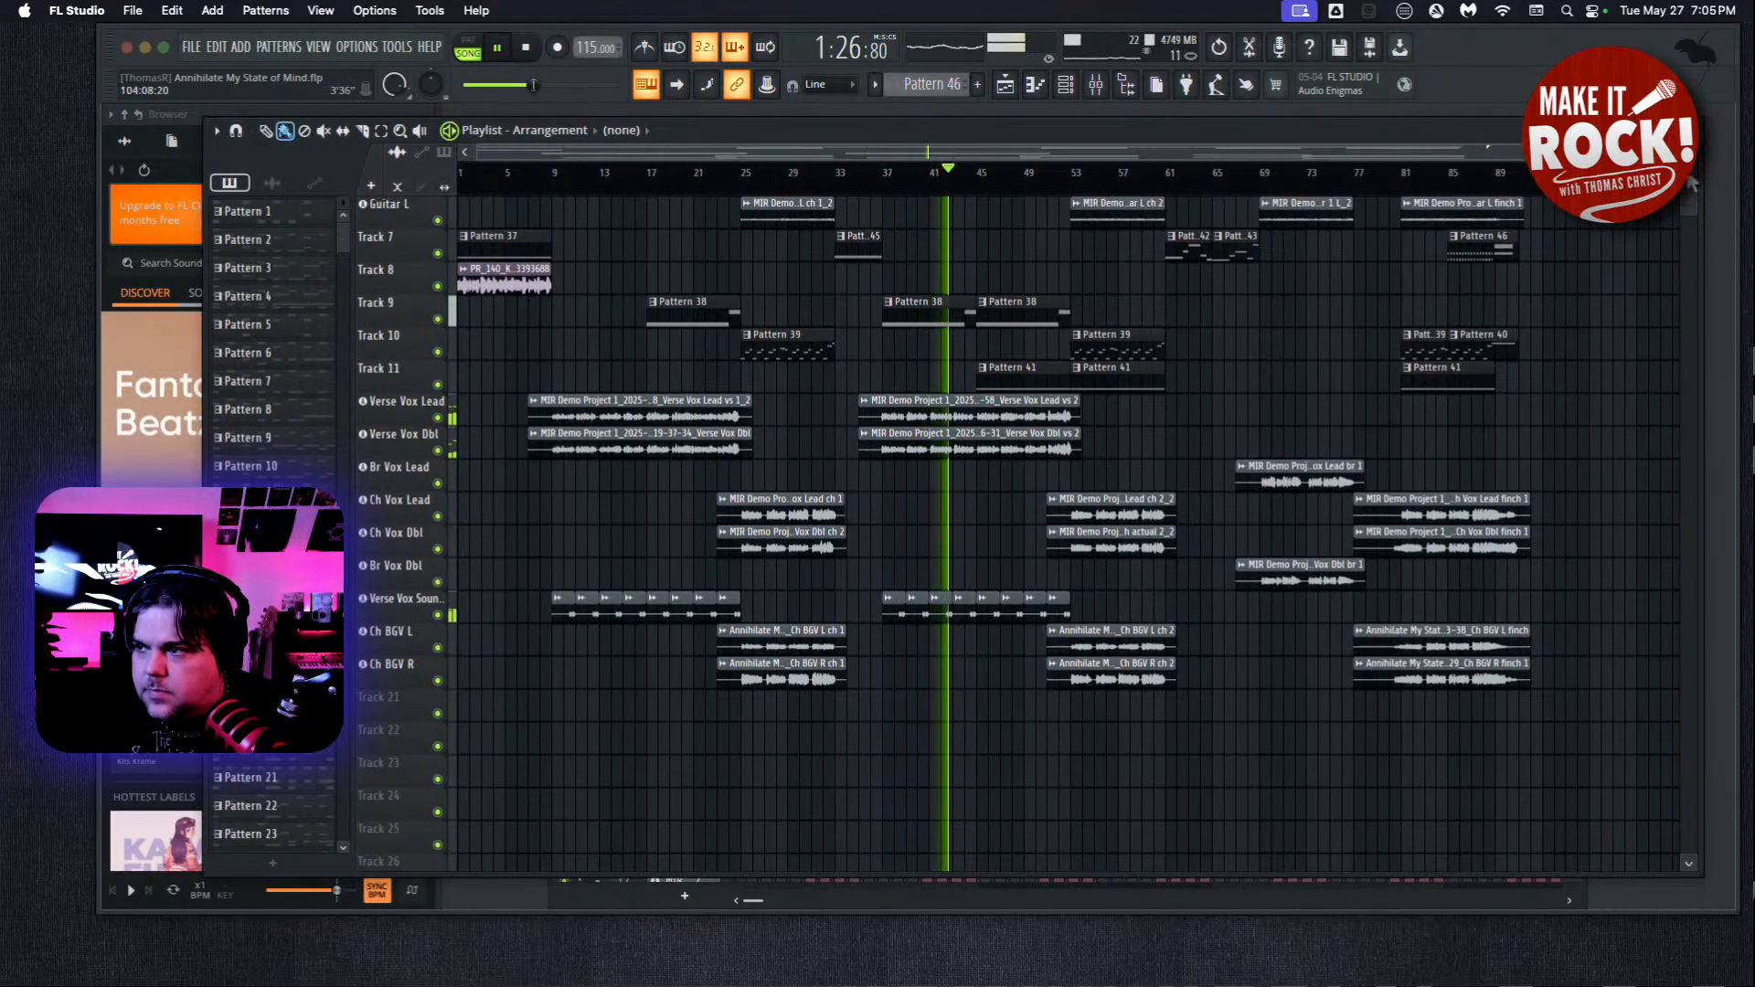
drag(1689, 172, 1689, 160)
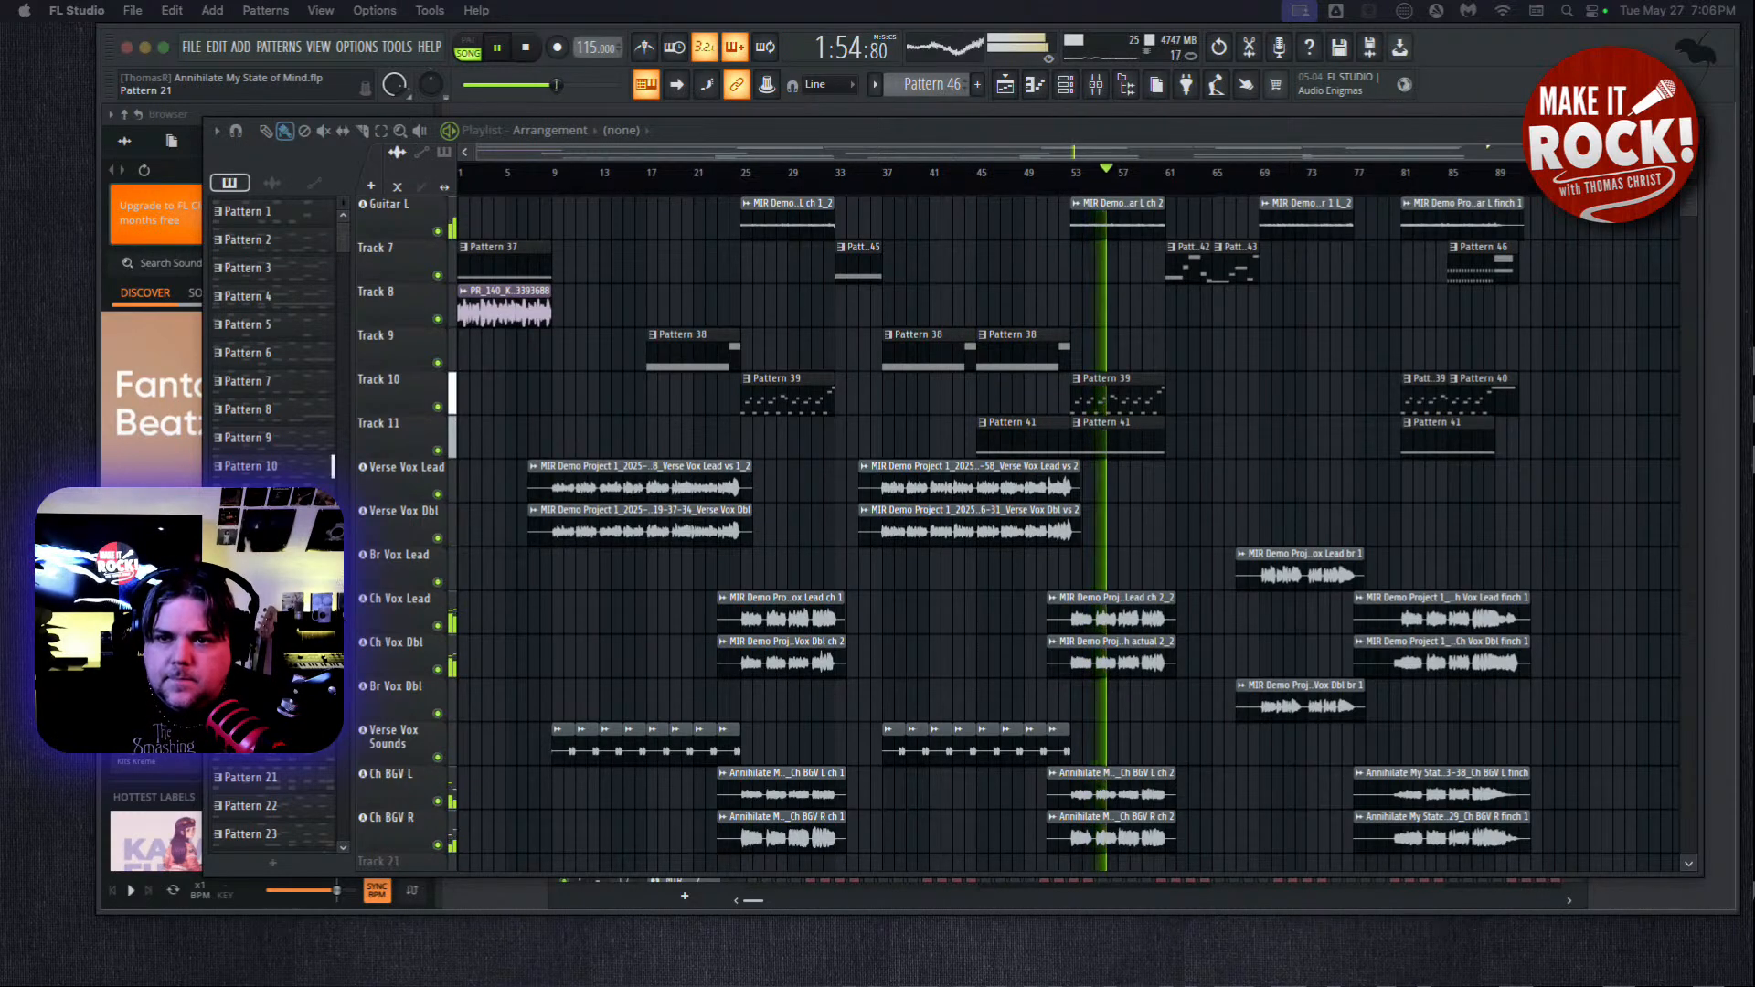
Show the mixer in front of the playlist, widen it to reveal more insert tracks, and stop playback.
click(318, 48)
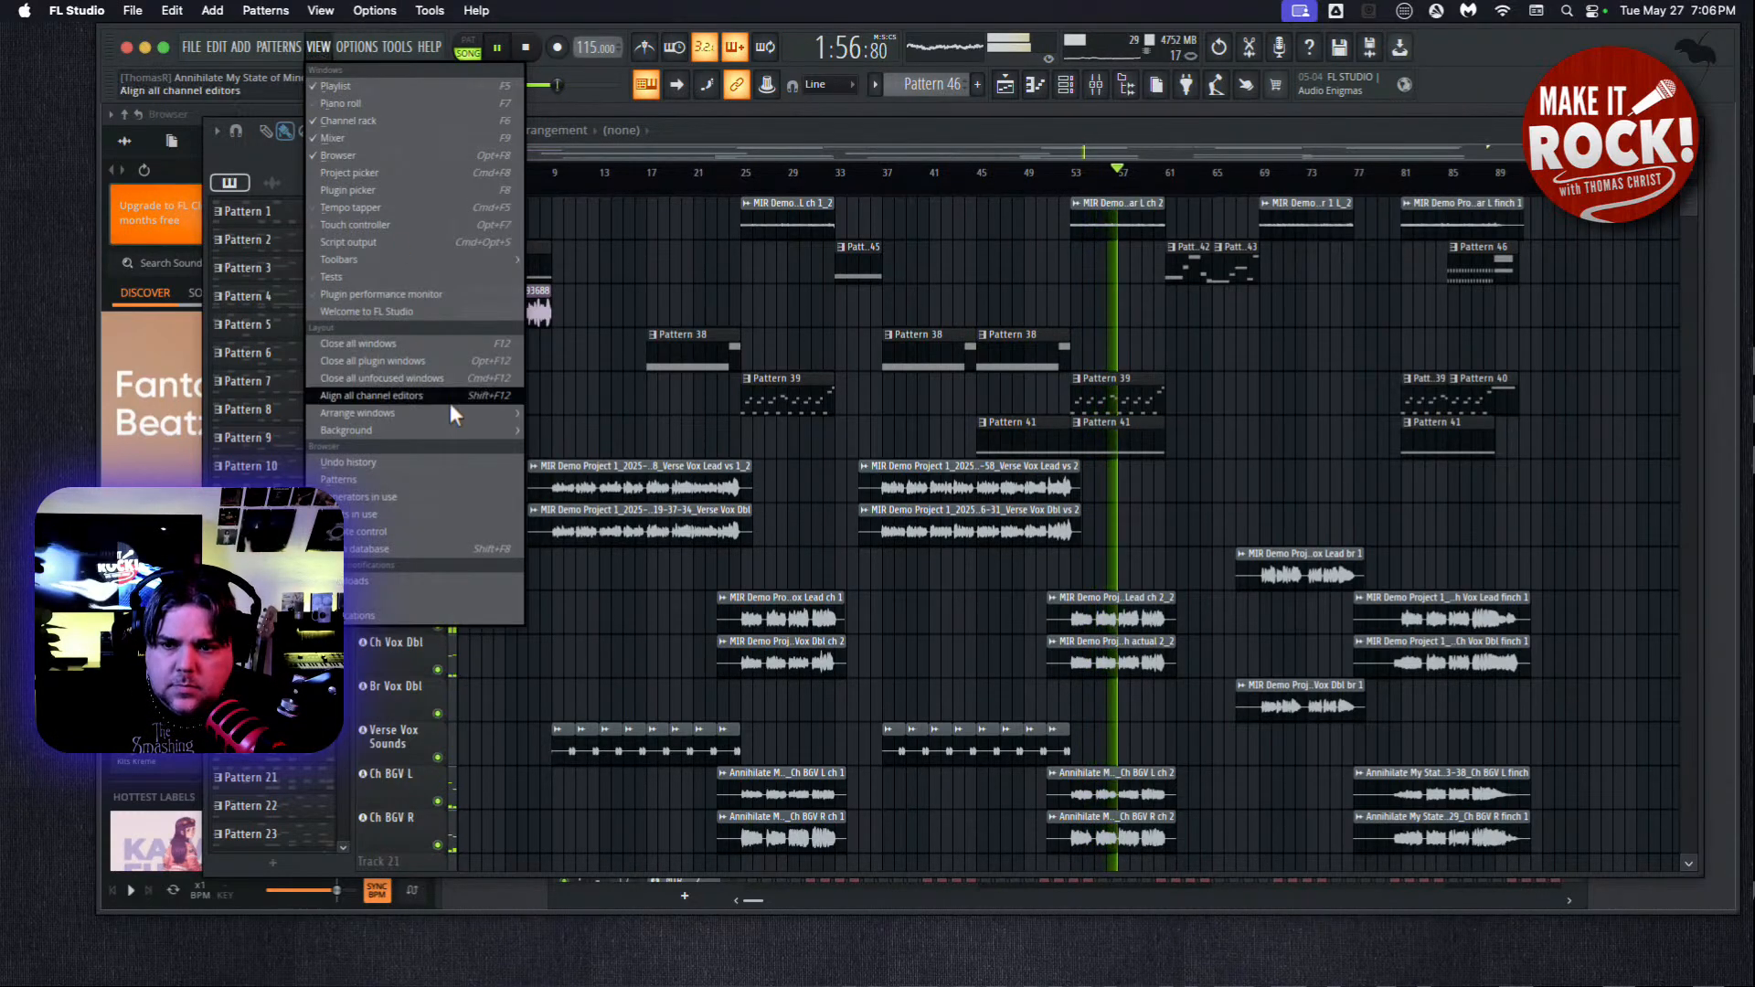
click(384, 139)
mouse_move(729, 137)
mouse_down()
mouse_move(764, 338)
mouse_move(732, 27)
mouse_move(740, 114)
mouse_up()
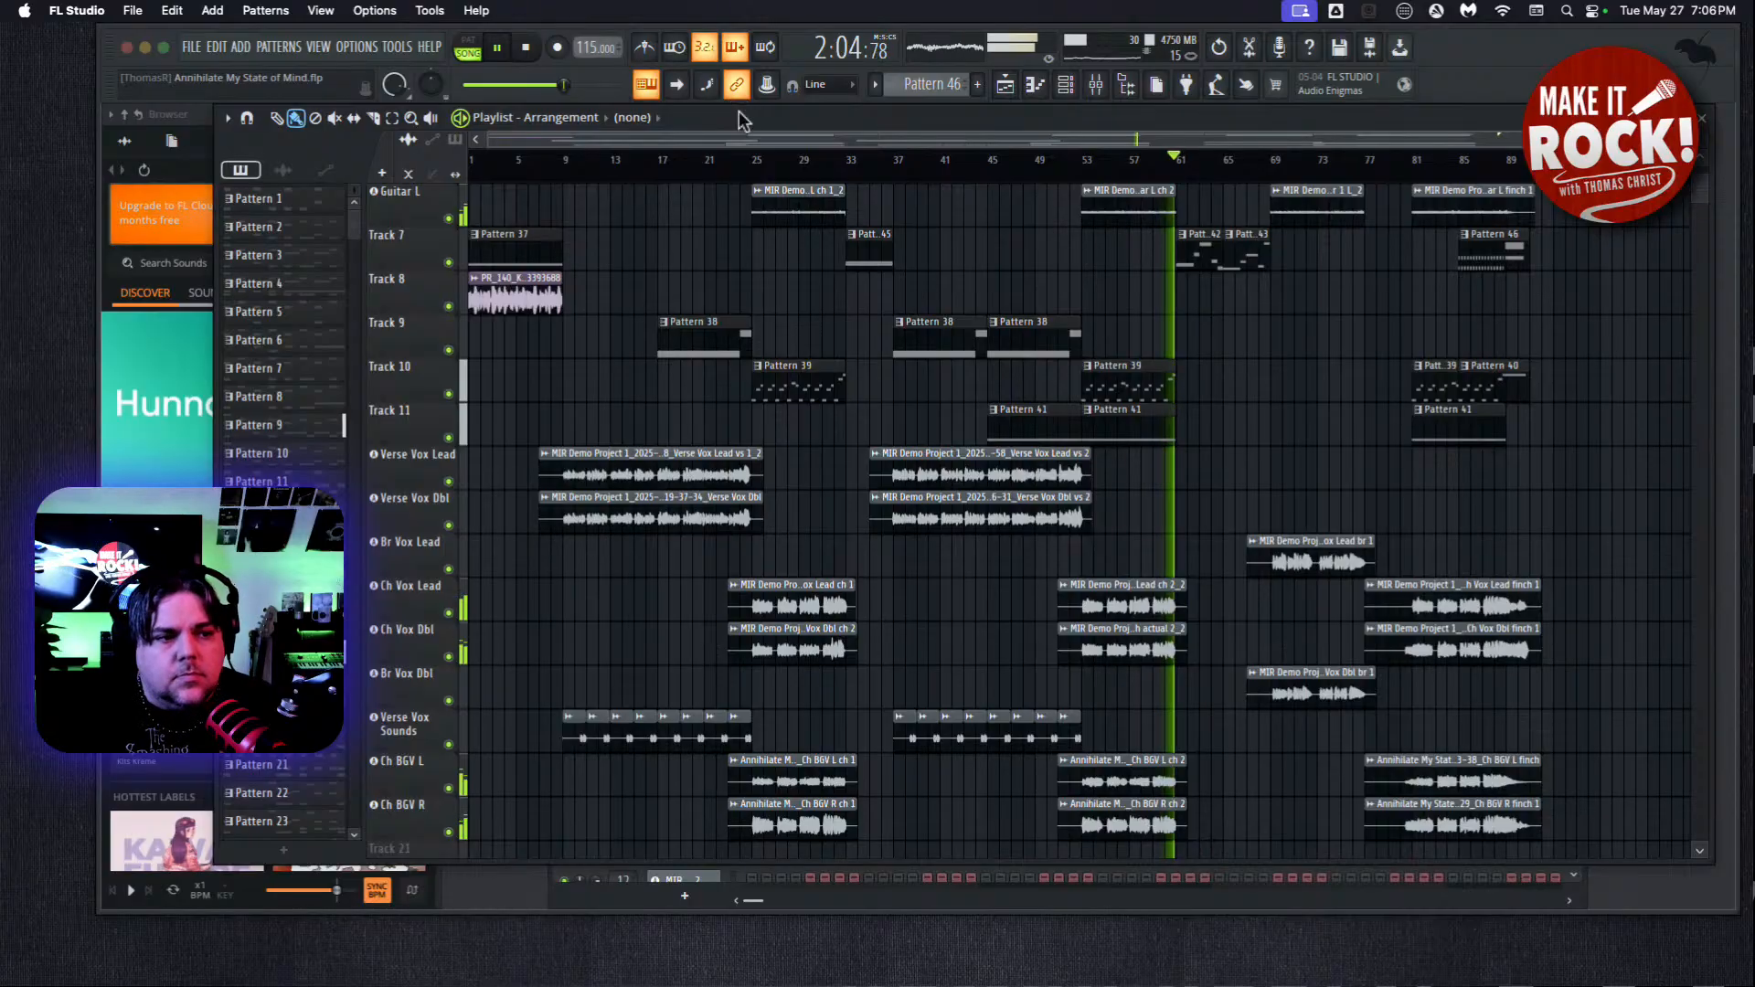
click(320, 10)
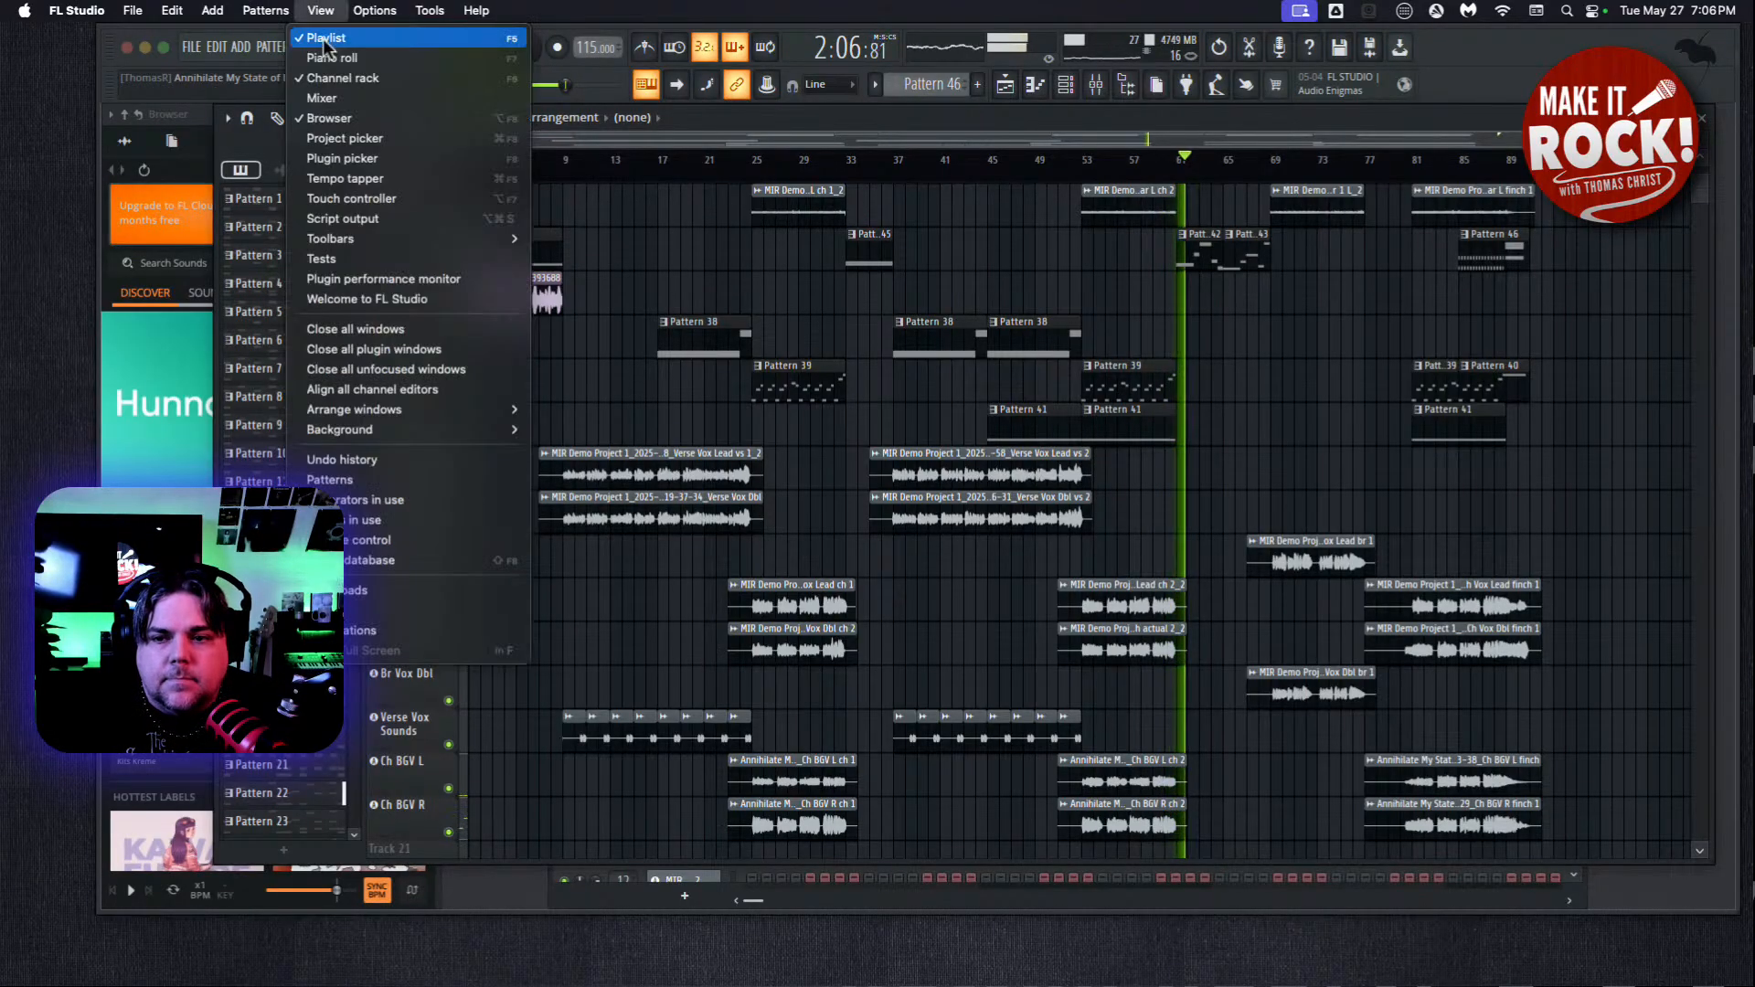
click(322, 97)
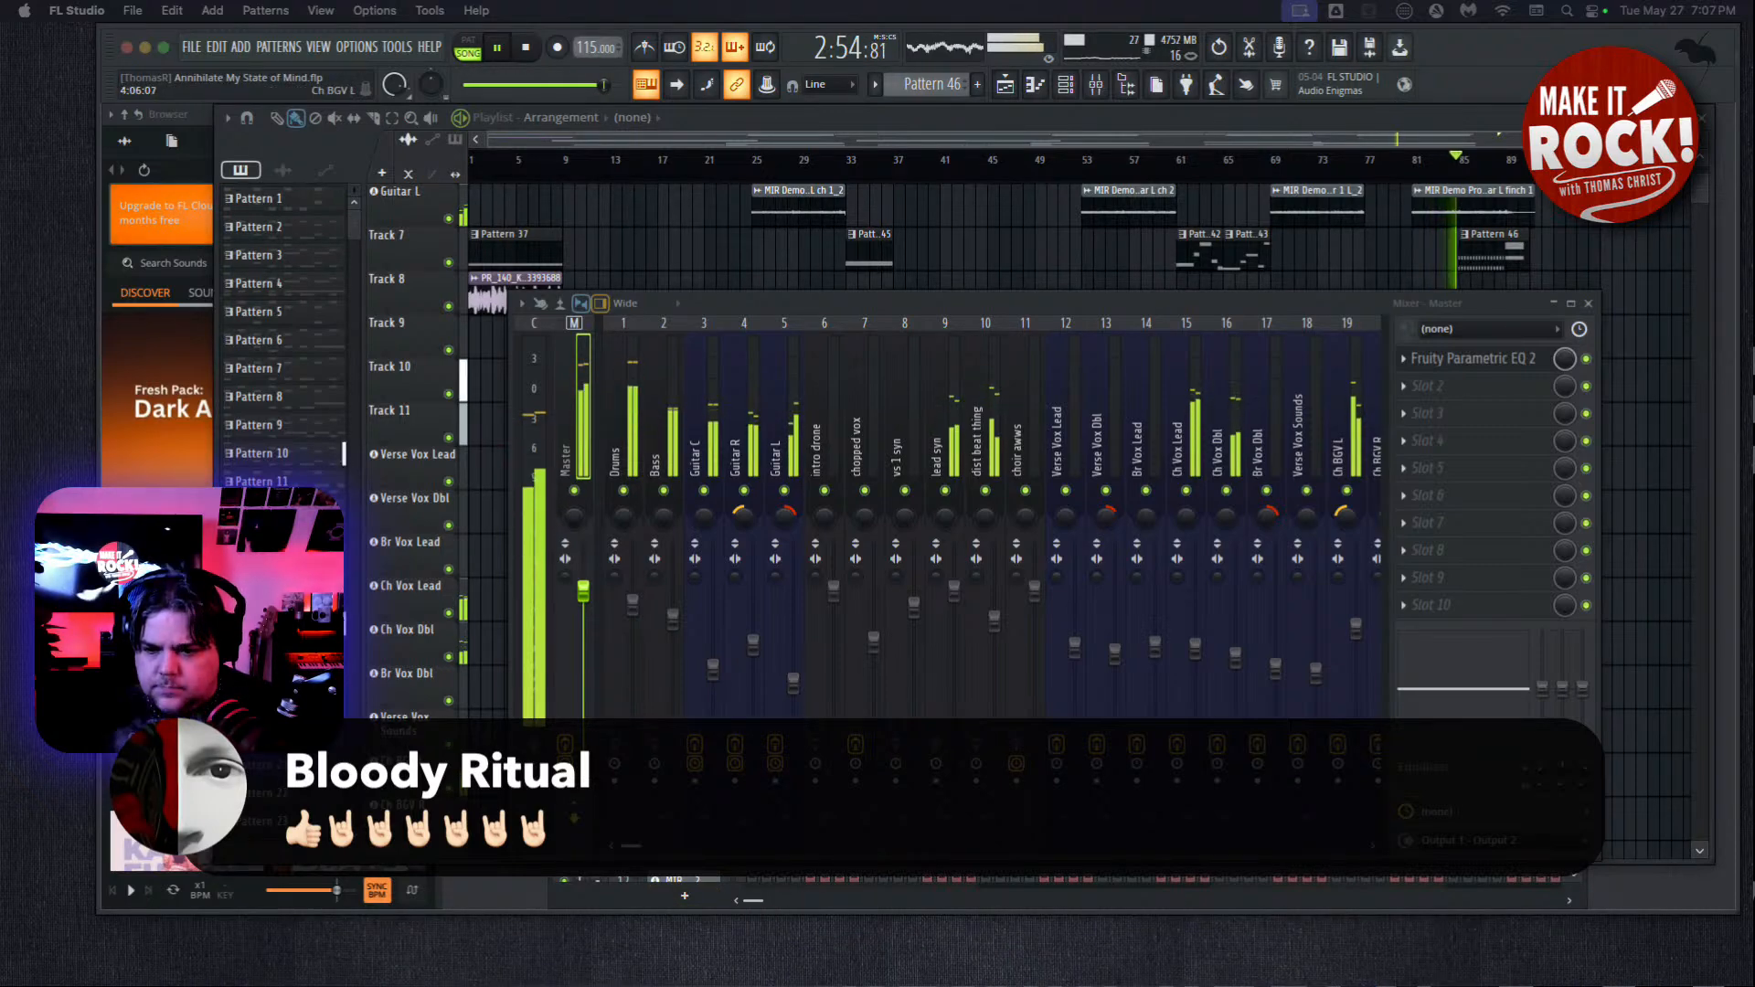
drag(517, 859, 353, 838)
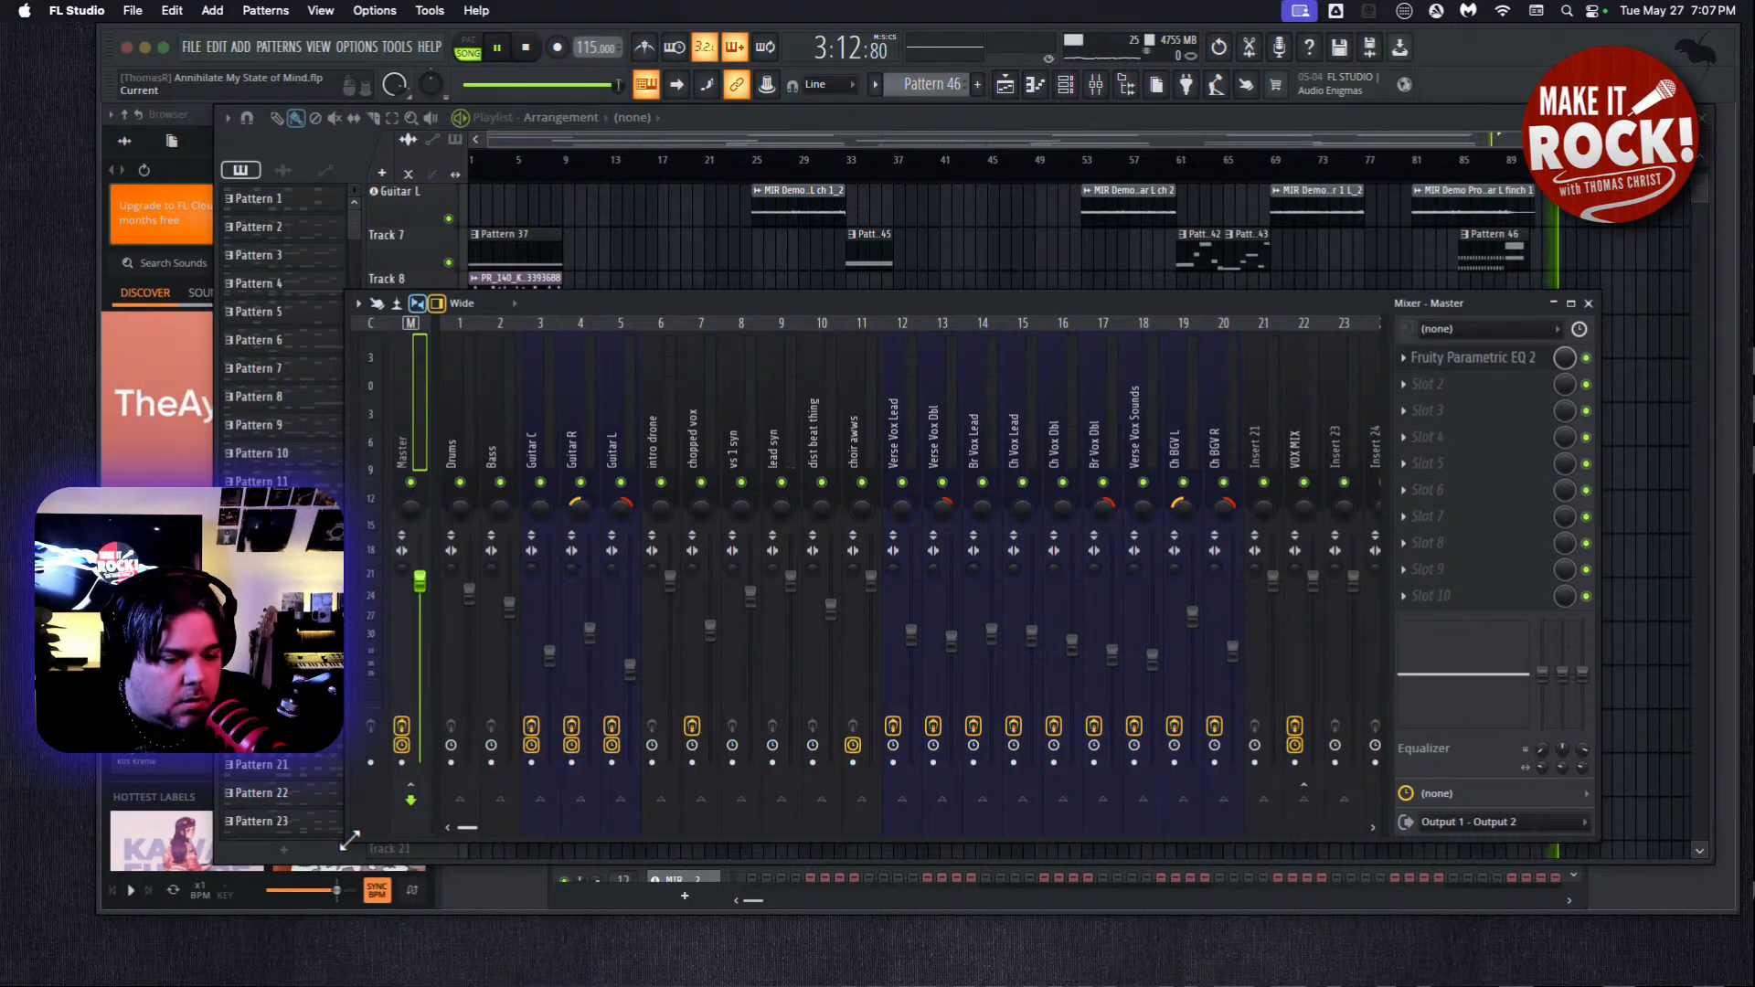
key(space)
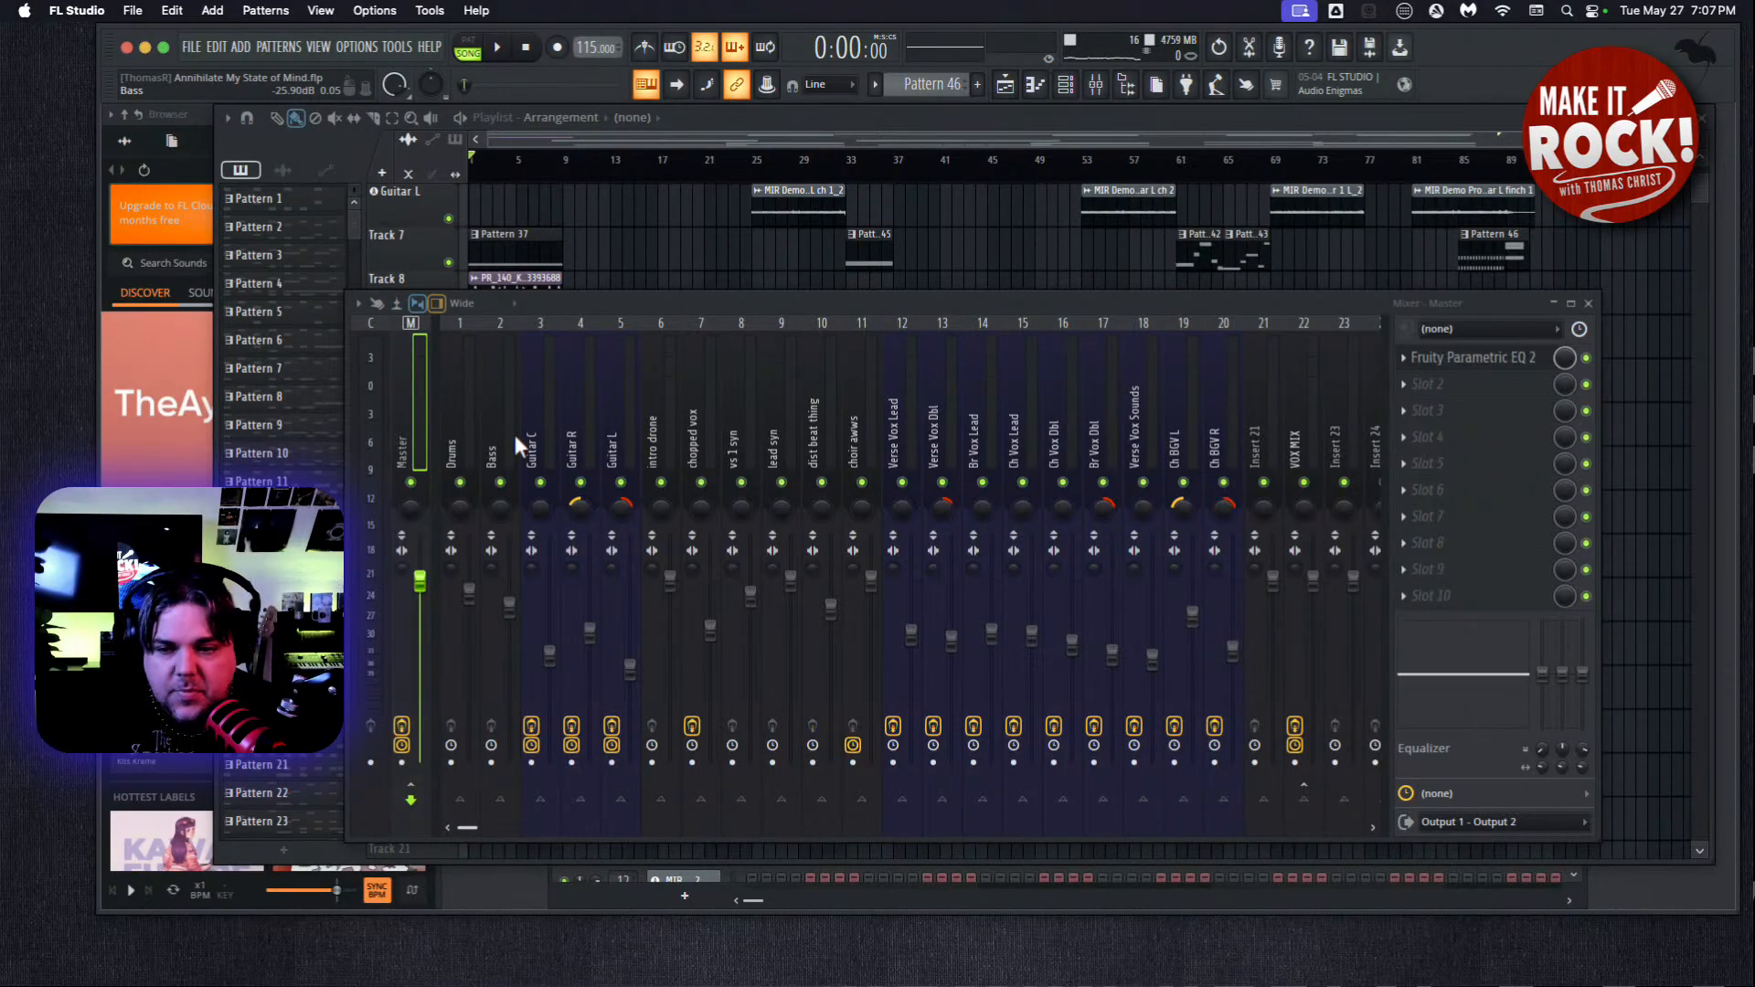
Boost the Drums track's middle EQ band by 3.3 dB at 117 Hz.
click(454, 426)
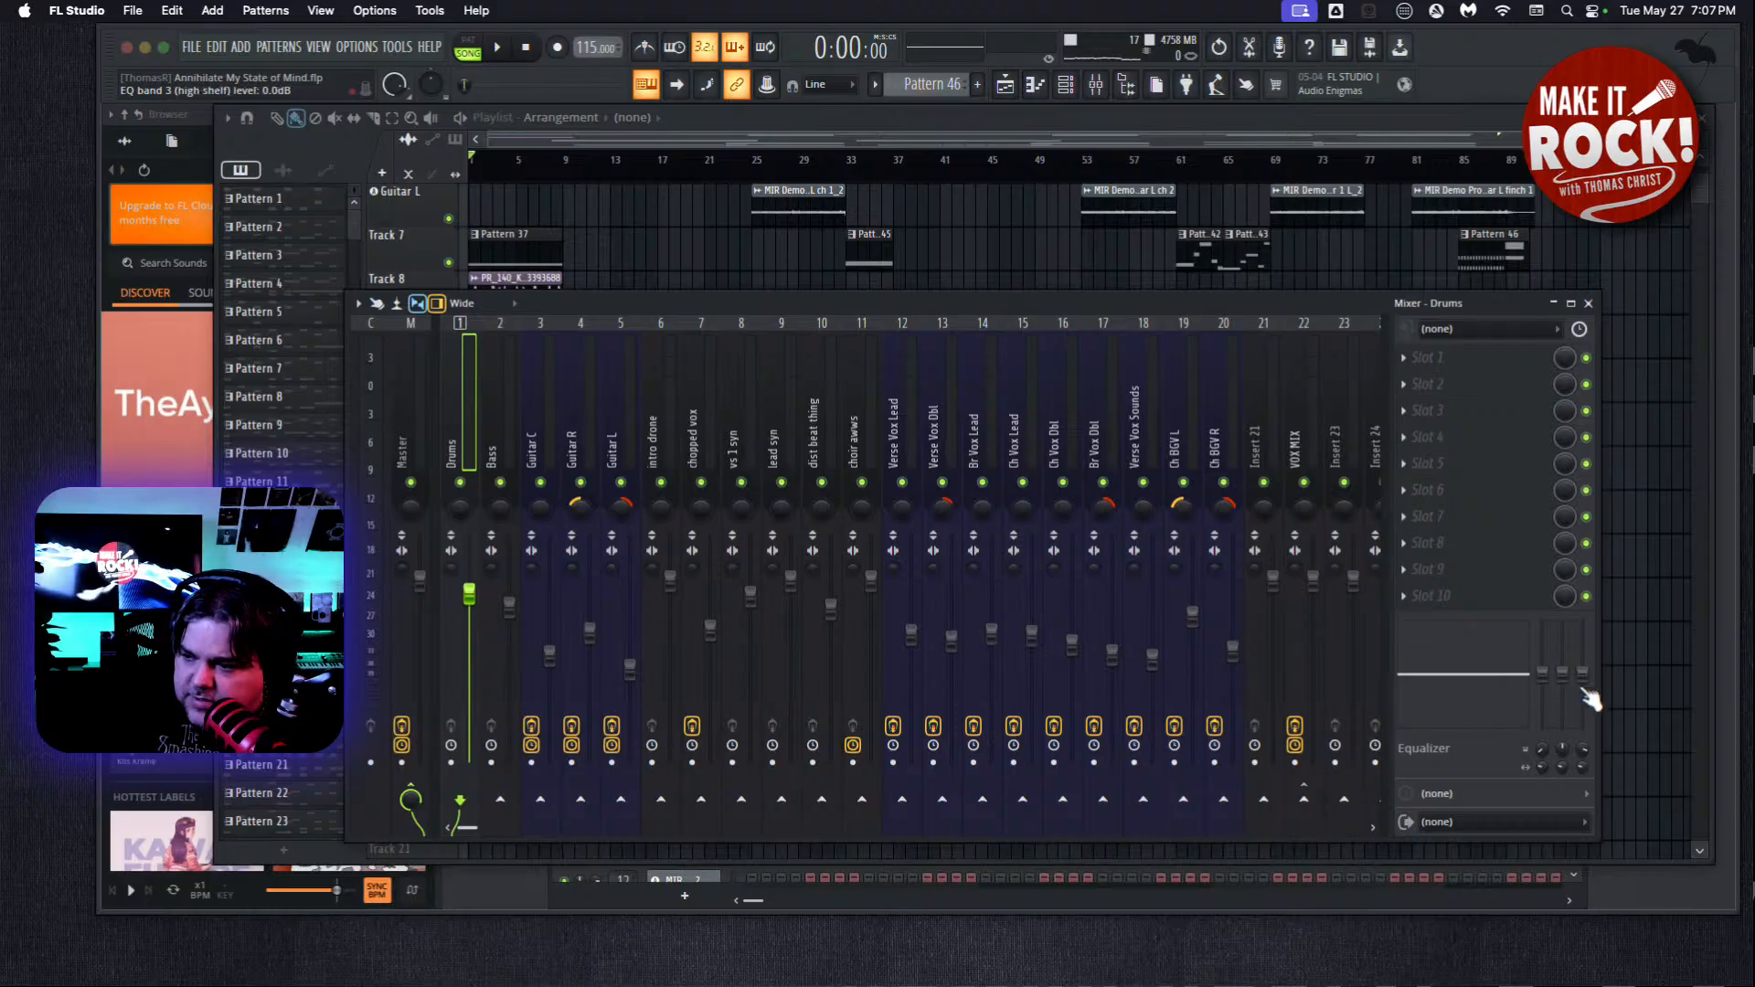
drag(1566, 674, 1562, 654)
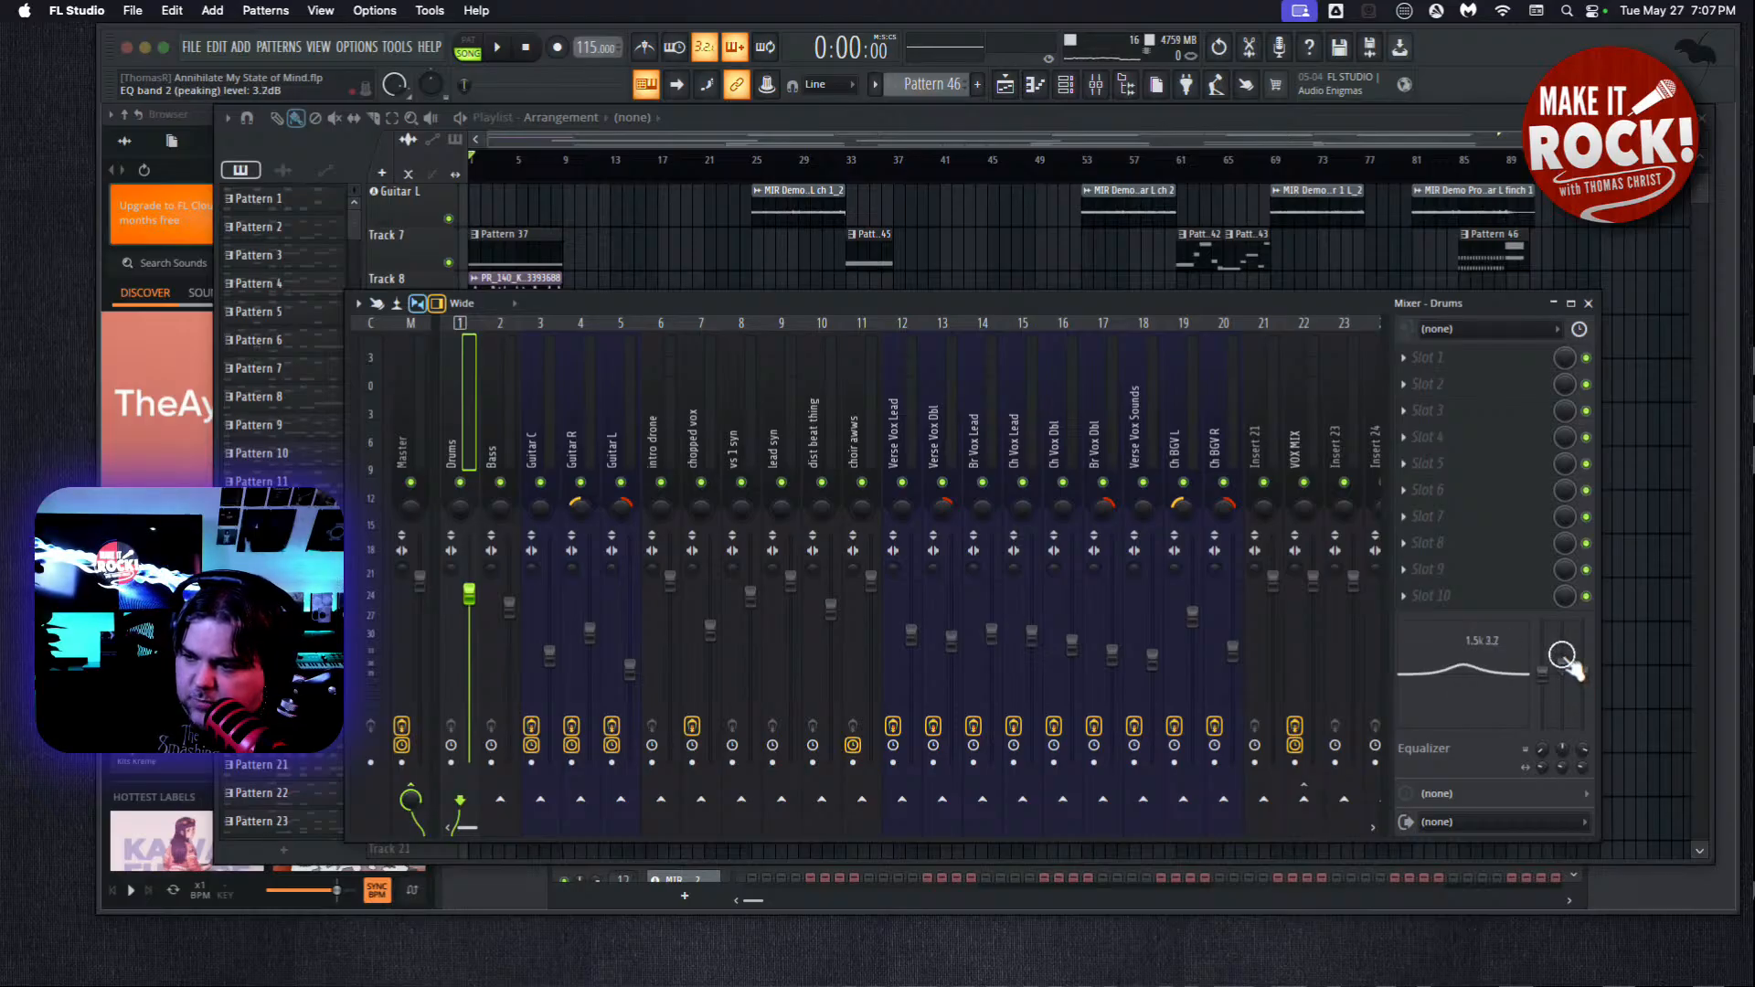
drag(1565, 748, 1551, 836)
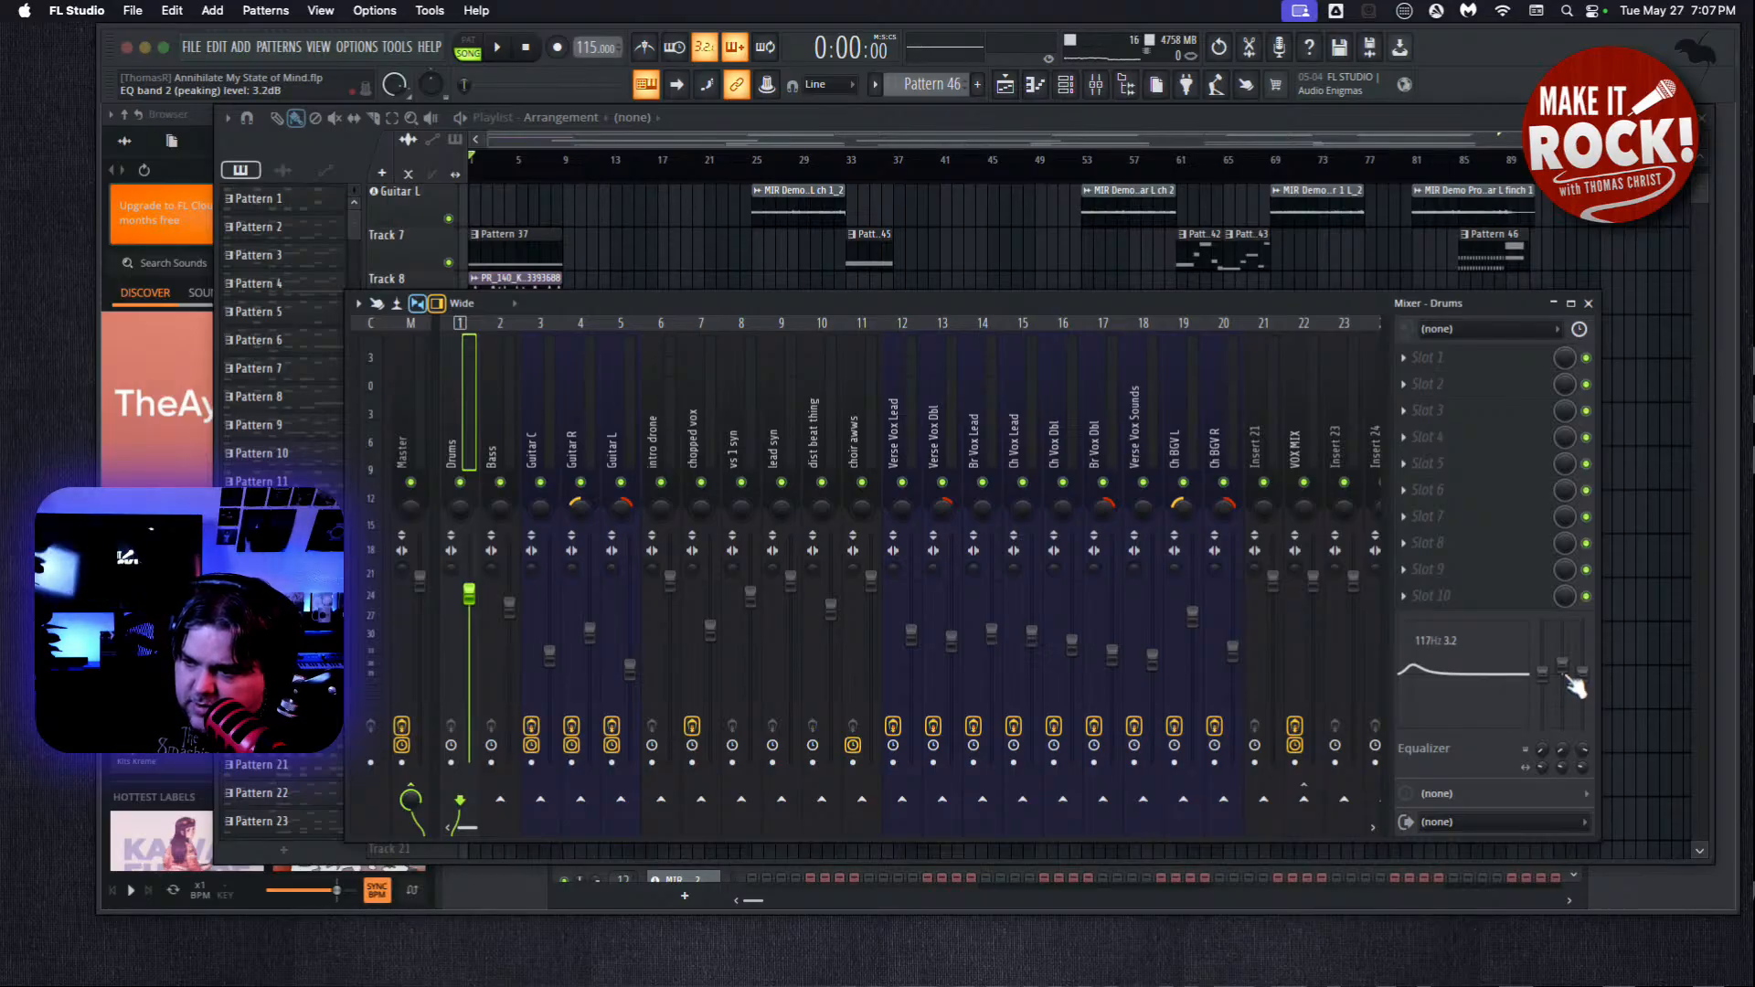
drag(1563, 673, 1562, 673)
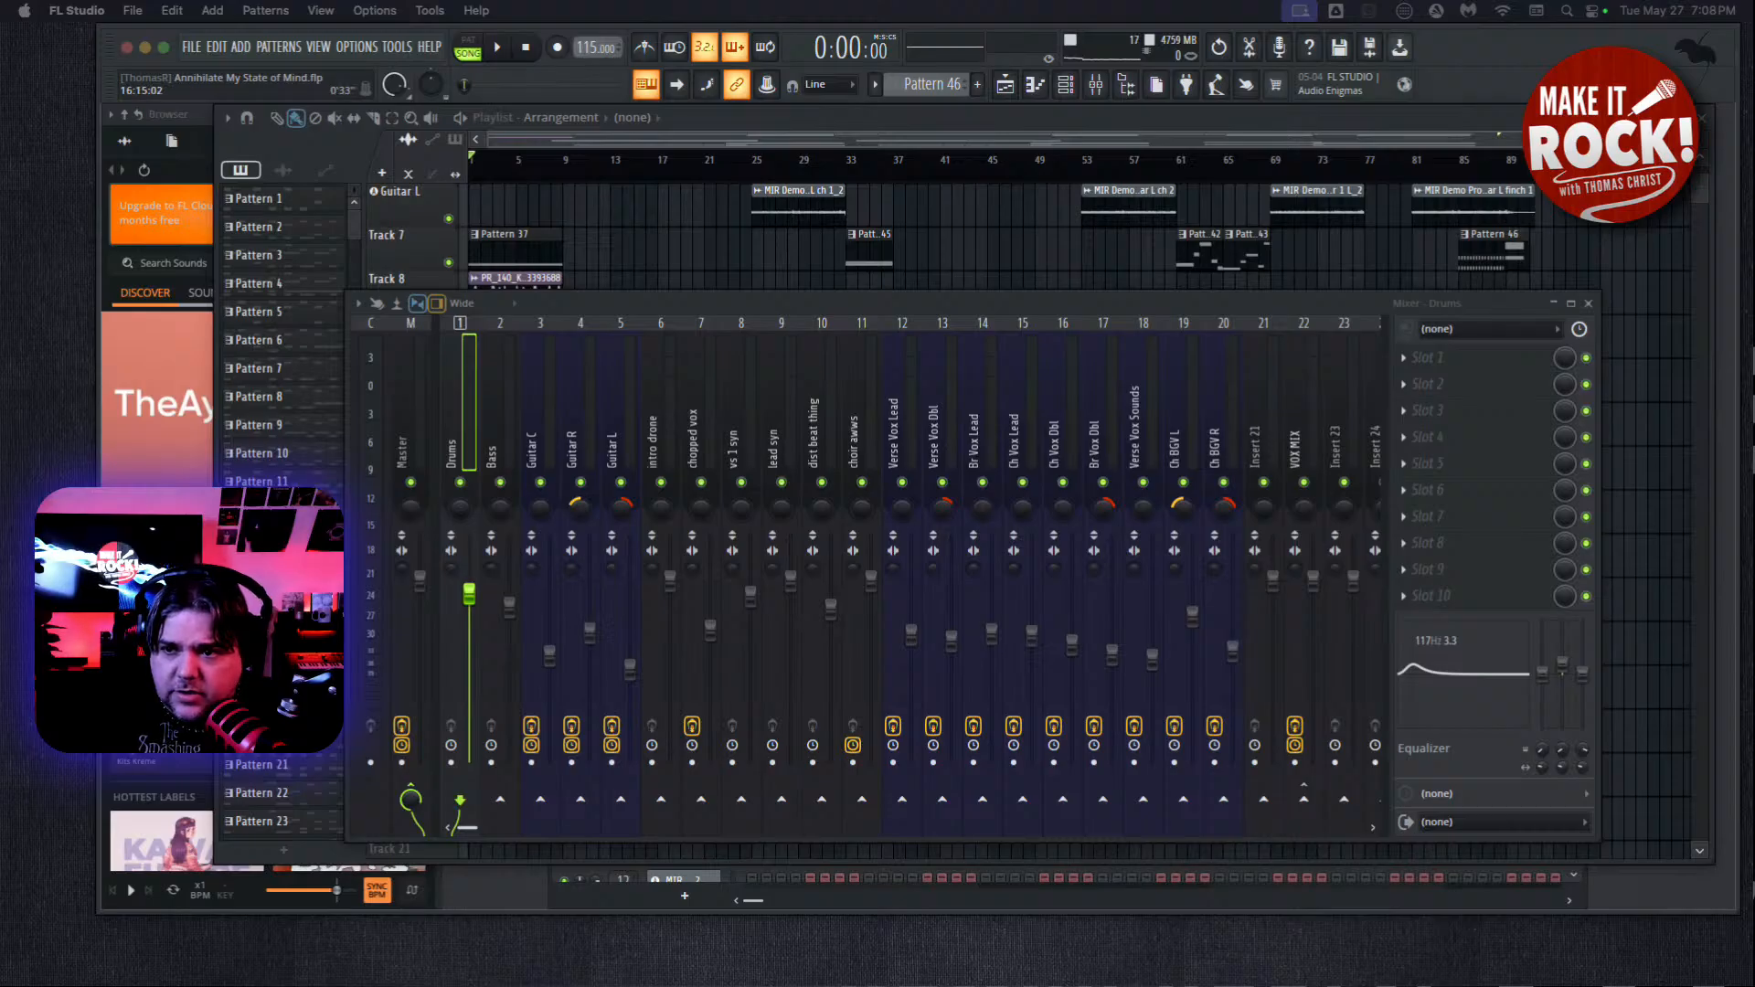
Play the song from bar 9, at the end of the intro, and bring the mixer back into view.
click(777, 123)
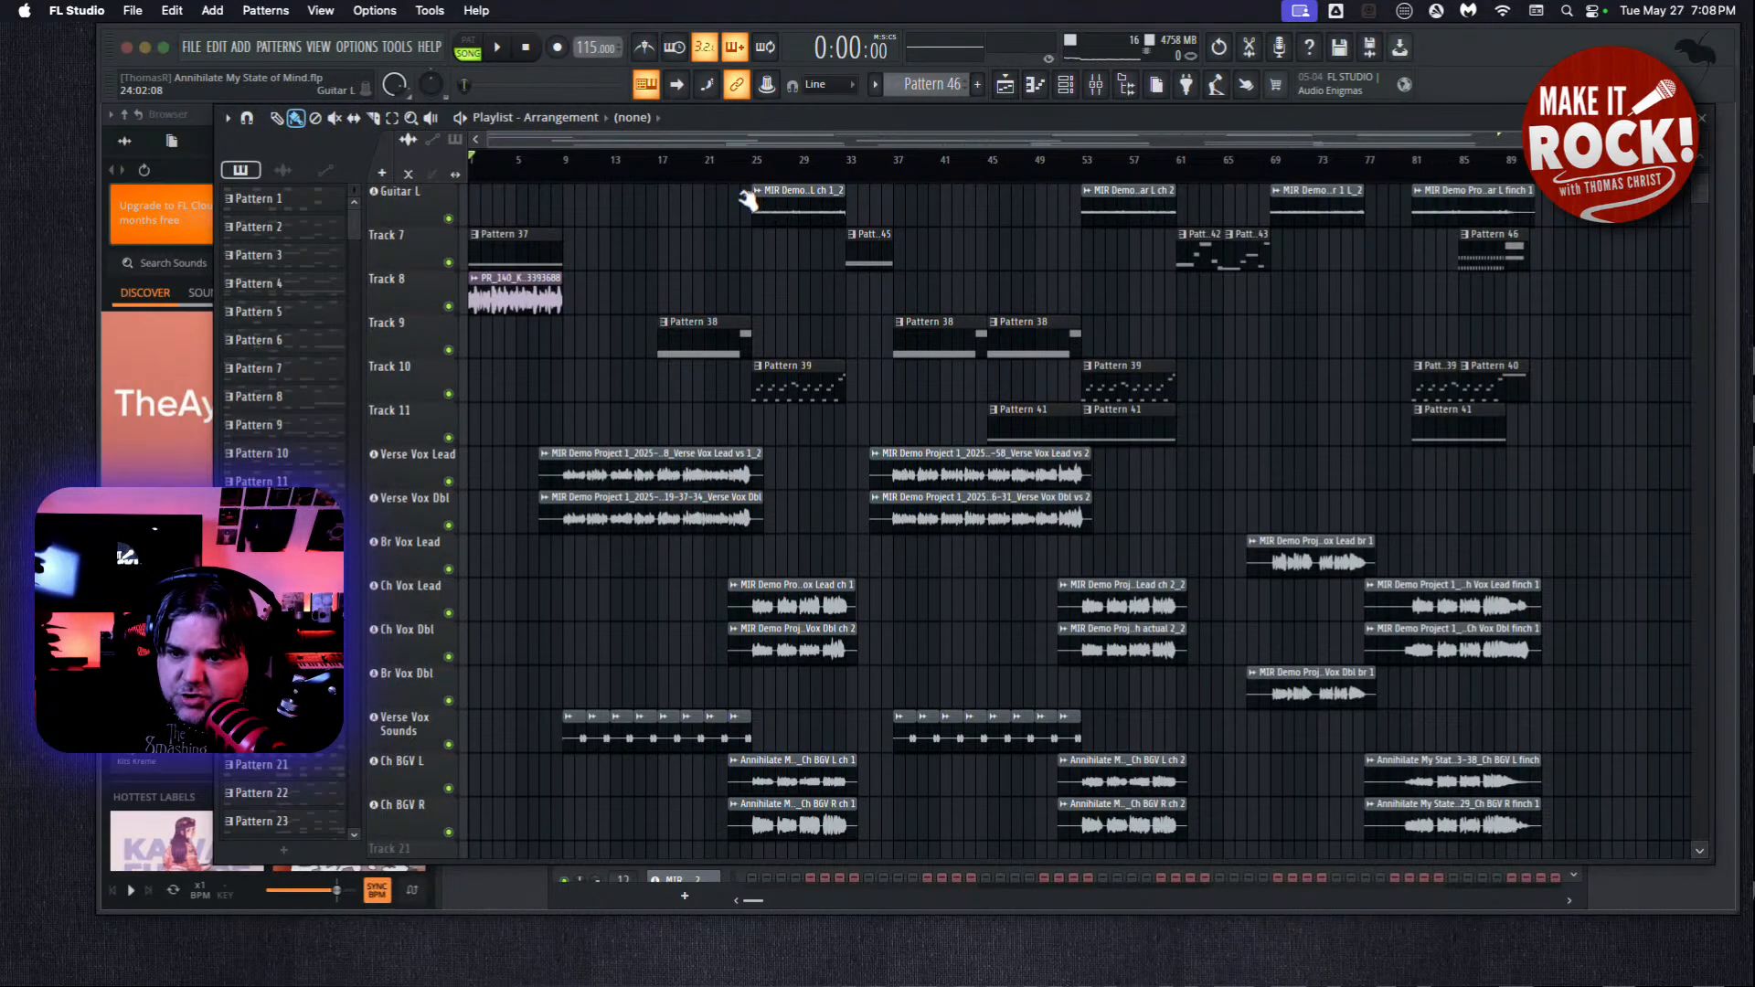
click(567, 160)
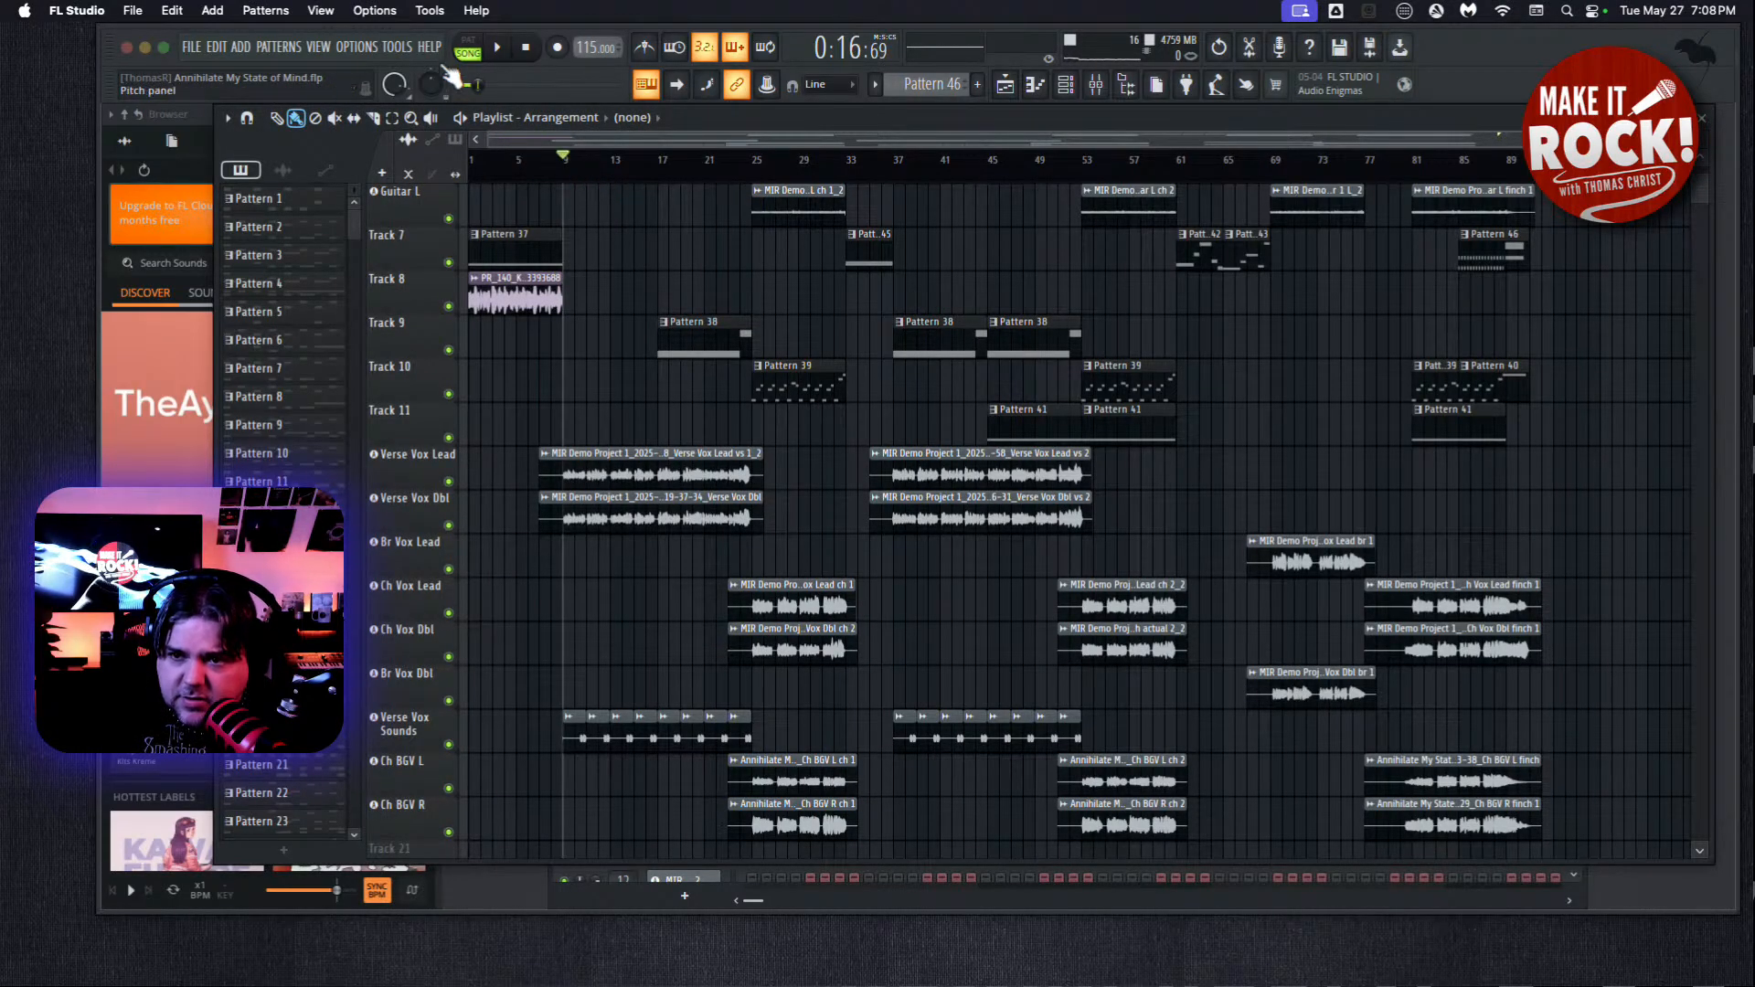
click(498, 50)
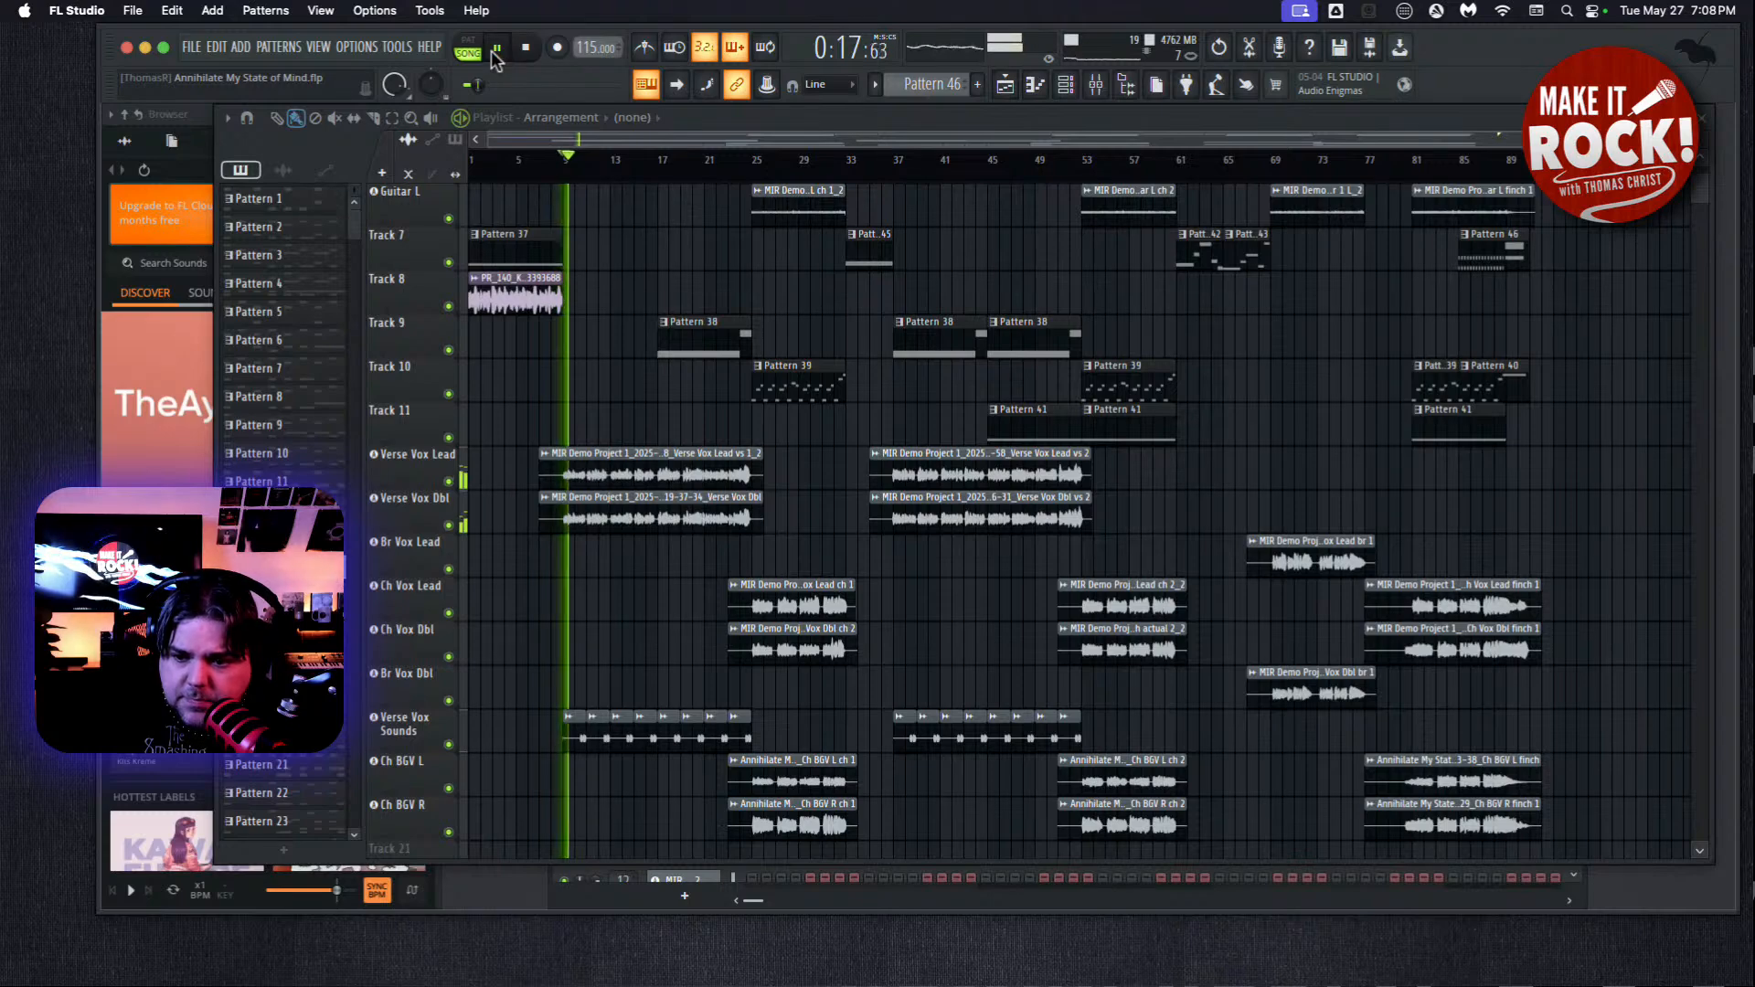
click(311, 43)
click(349, 141)
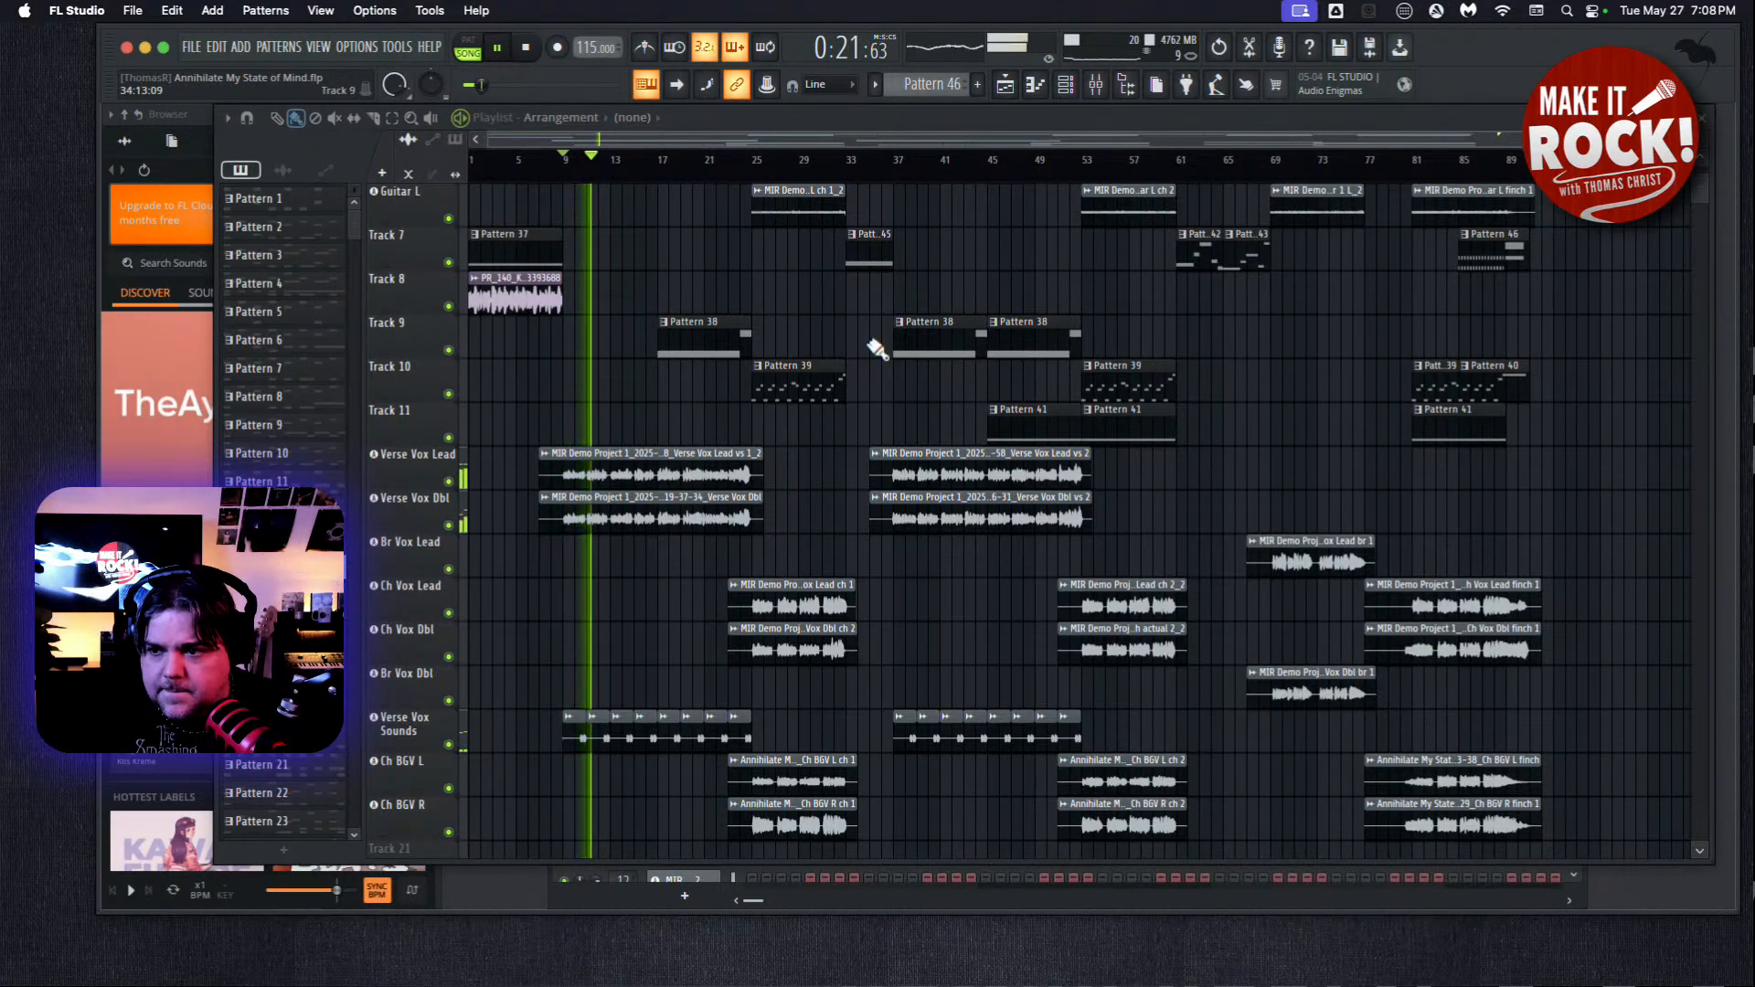
click(300, 51)
click(377, 201)
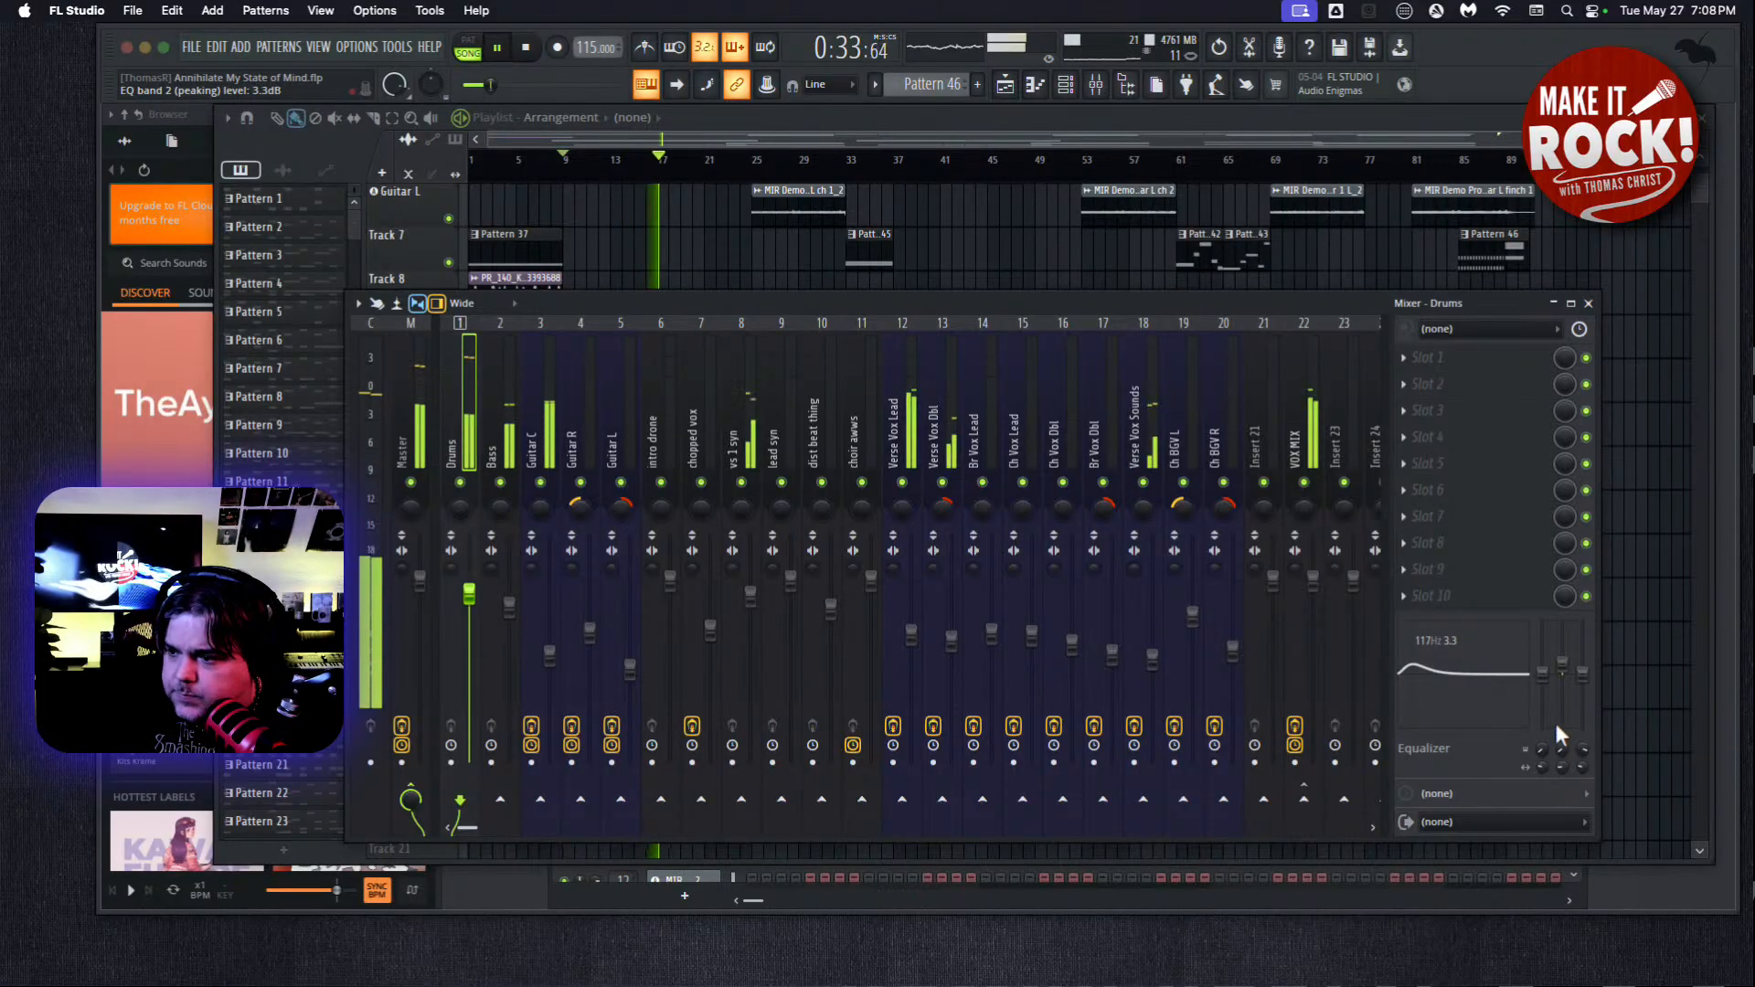
Adjust the Drums EQ during playback to 3.0 dB at 108 Hz and a 1.7 dB high shelf at 3.9 kHz, and stop playback.
drag(1563, 768, 1562, 755)
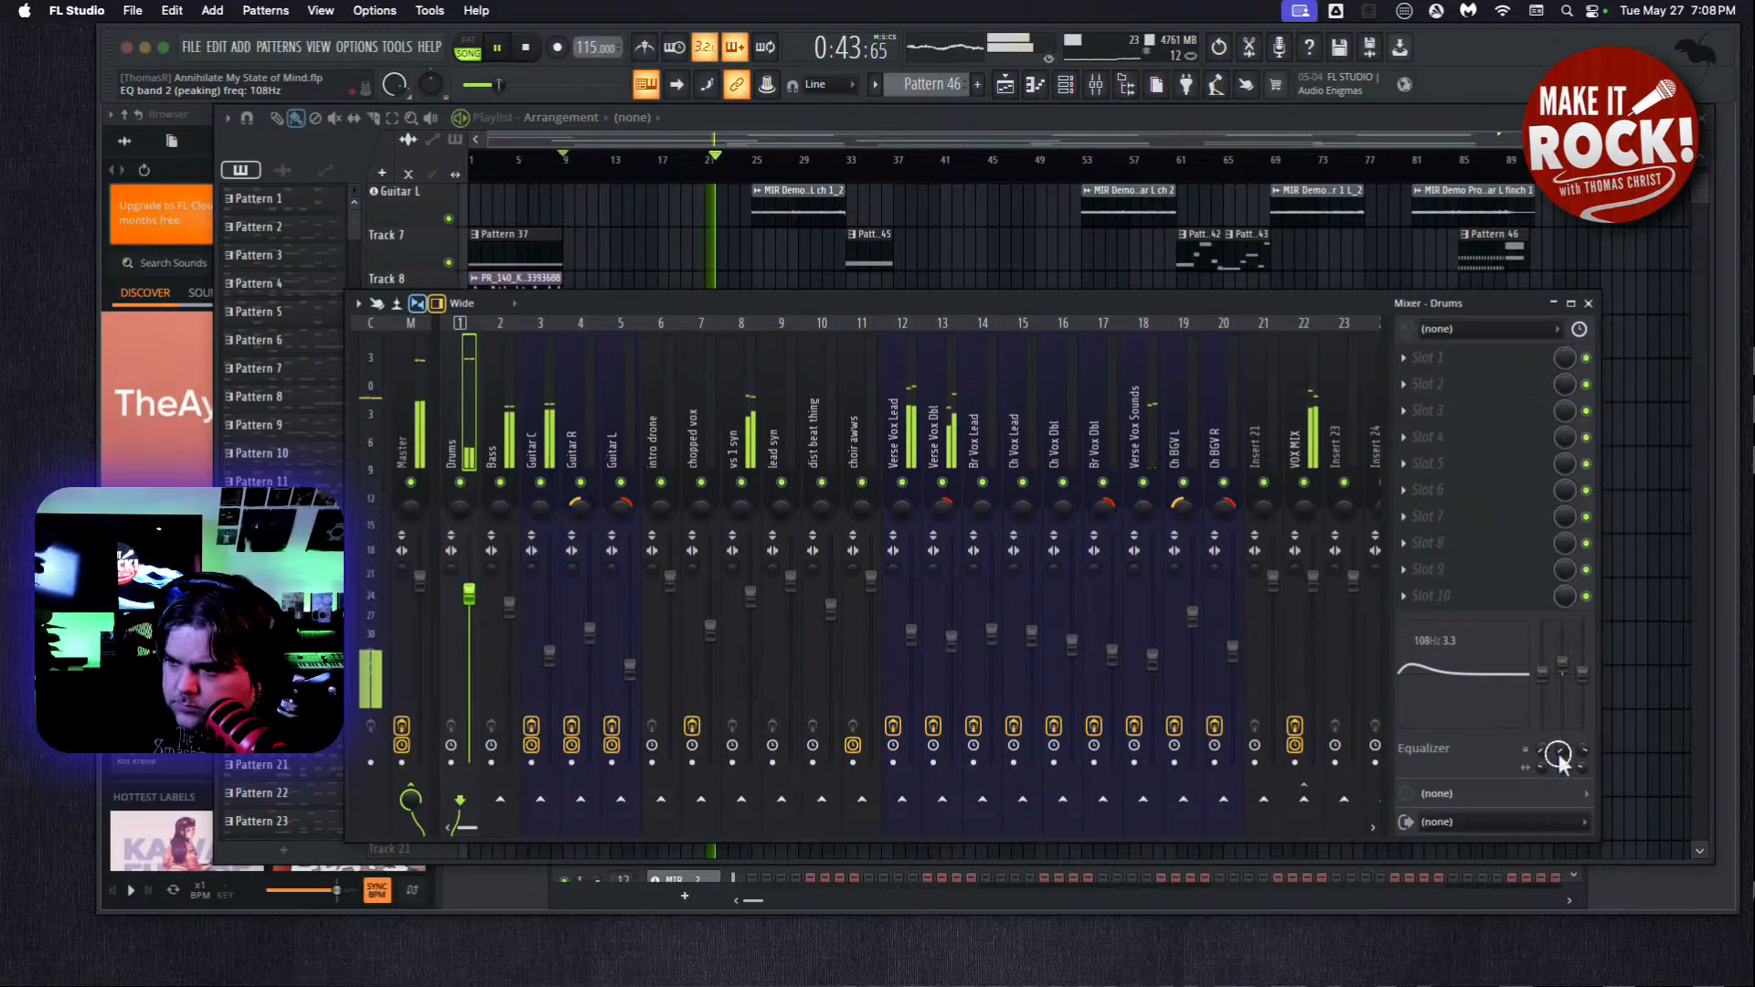
mouse_move(1564, 670)
mouse_down()
mouse_move(1579, 644)
mouse_move(1574, 681)
mouse_up()
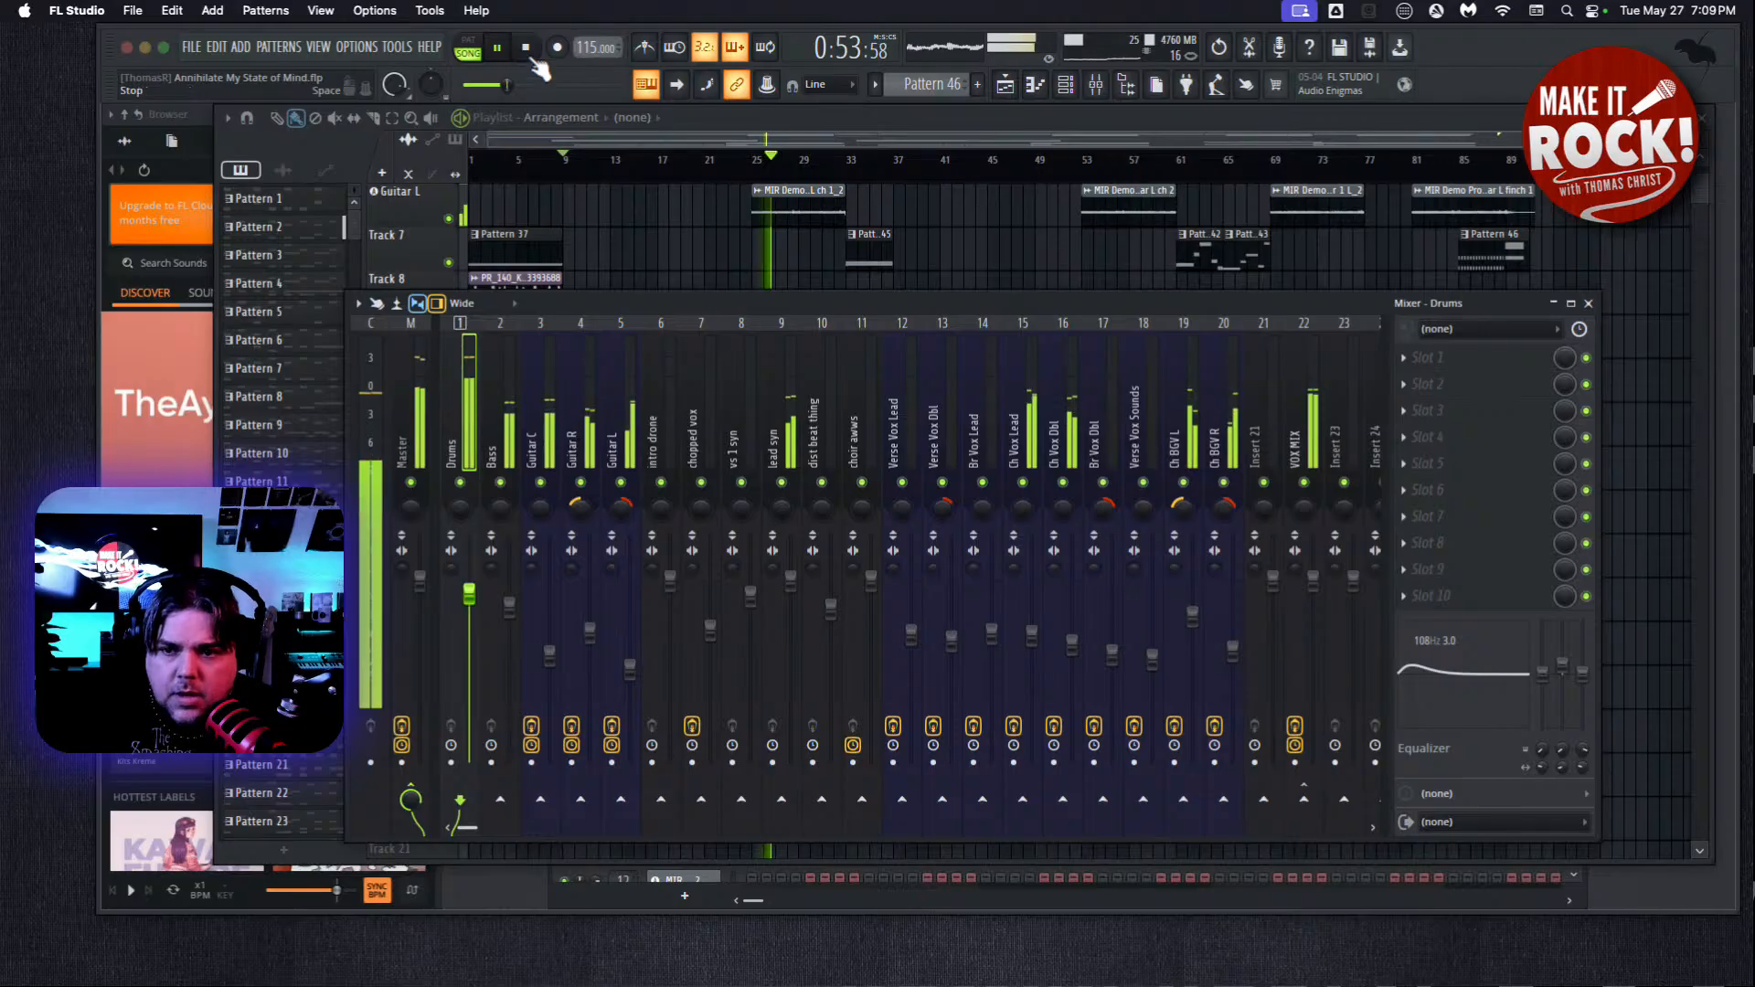
mouse_move(1581, 676)
mouse_down()
mouse_move(1574, 643)
mouse_move(1568, 677)
mouse_up()
drag(1583, 766, 1584, 783)
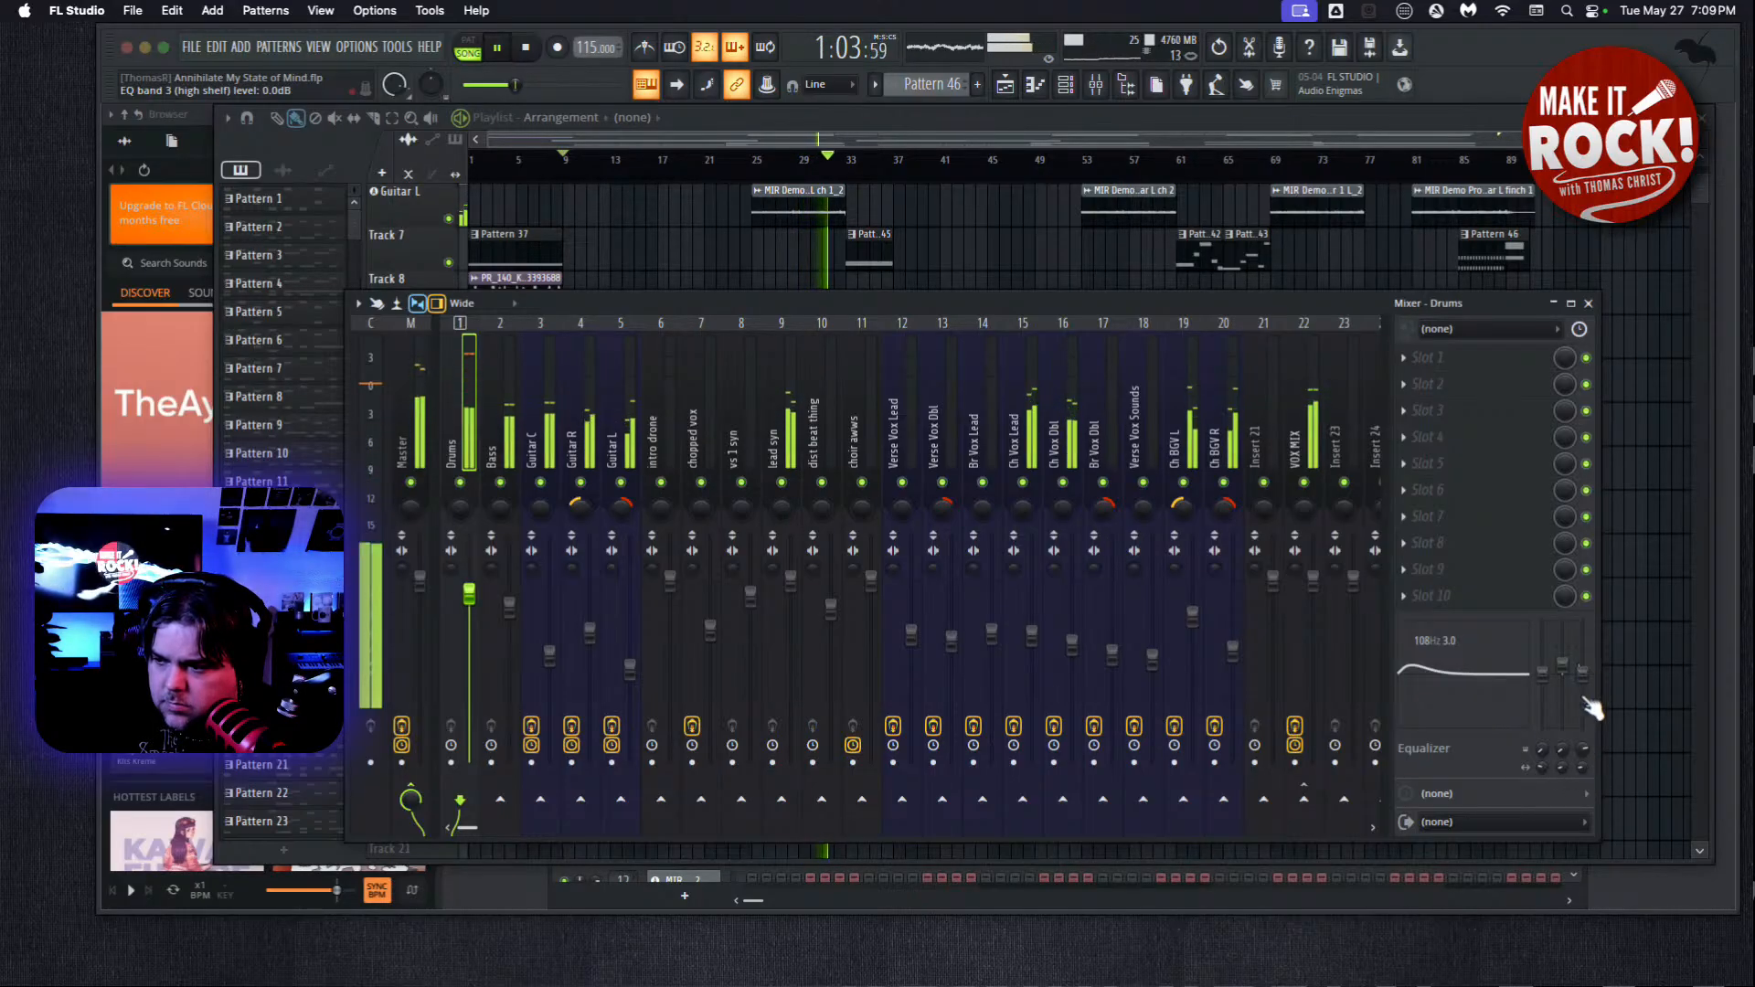
mouse_move(1592, 686)
mouse_down()
mouse_move(1589, 658)
mouse_move(1599, 681)
mouse_up()
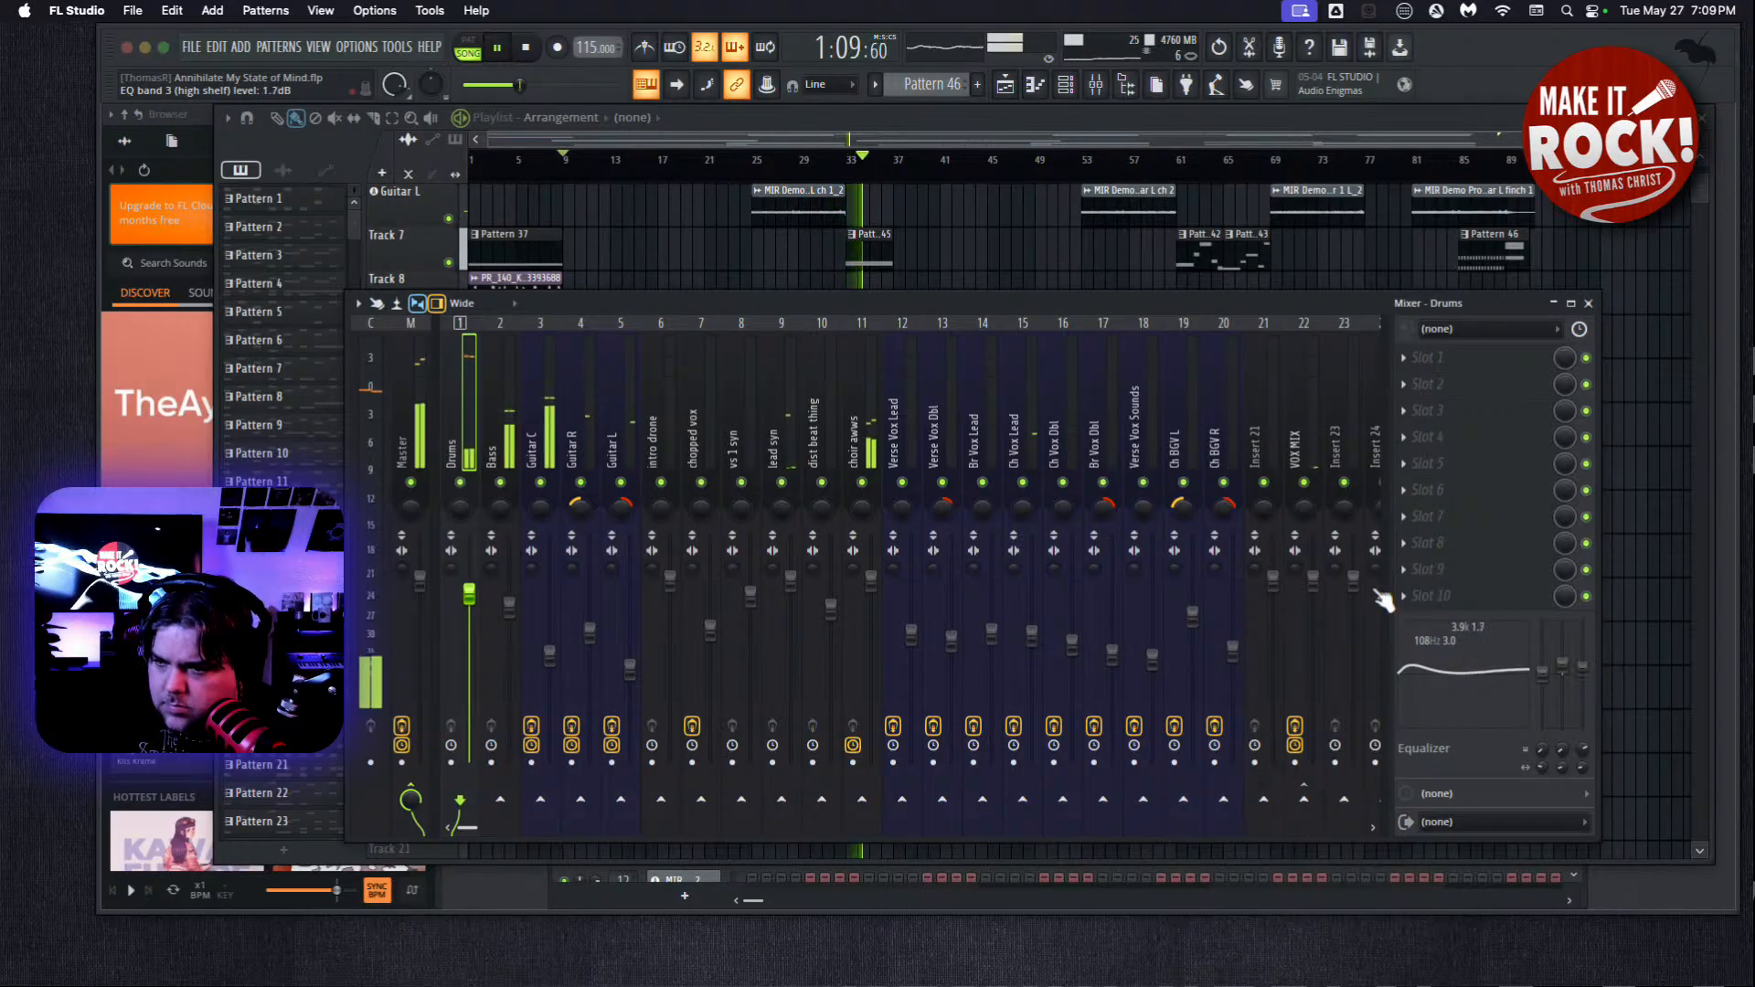
key(space)
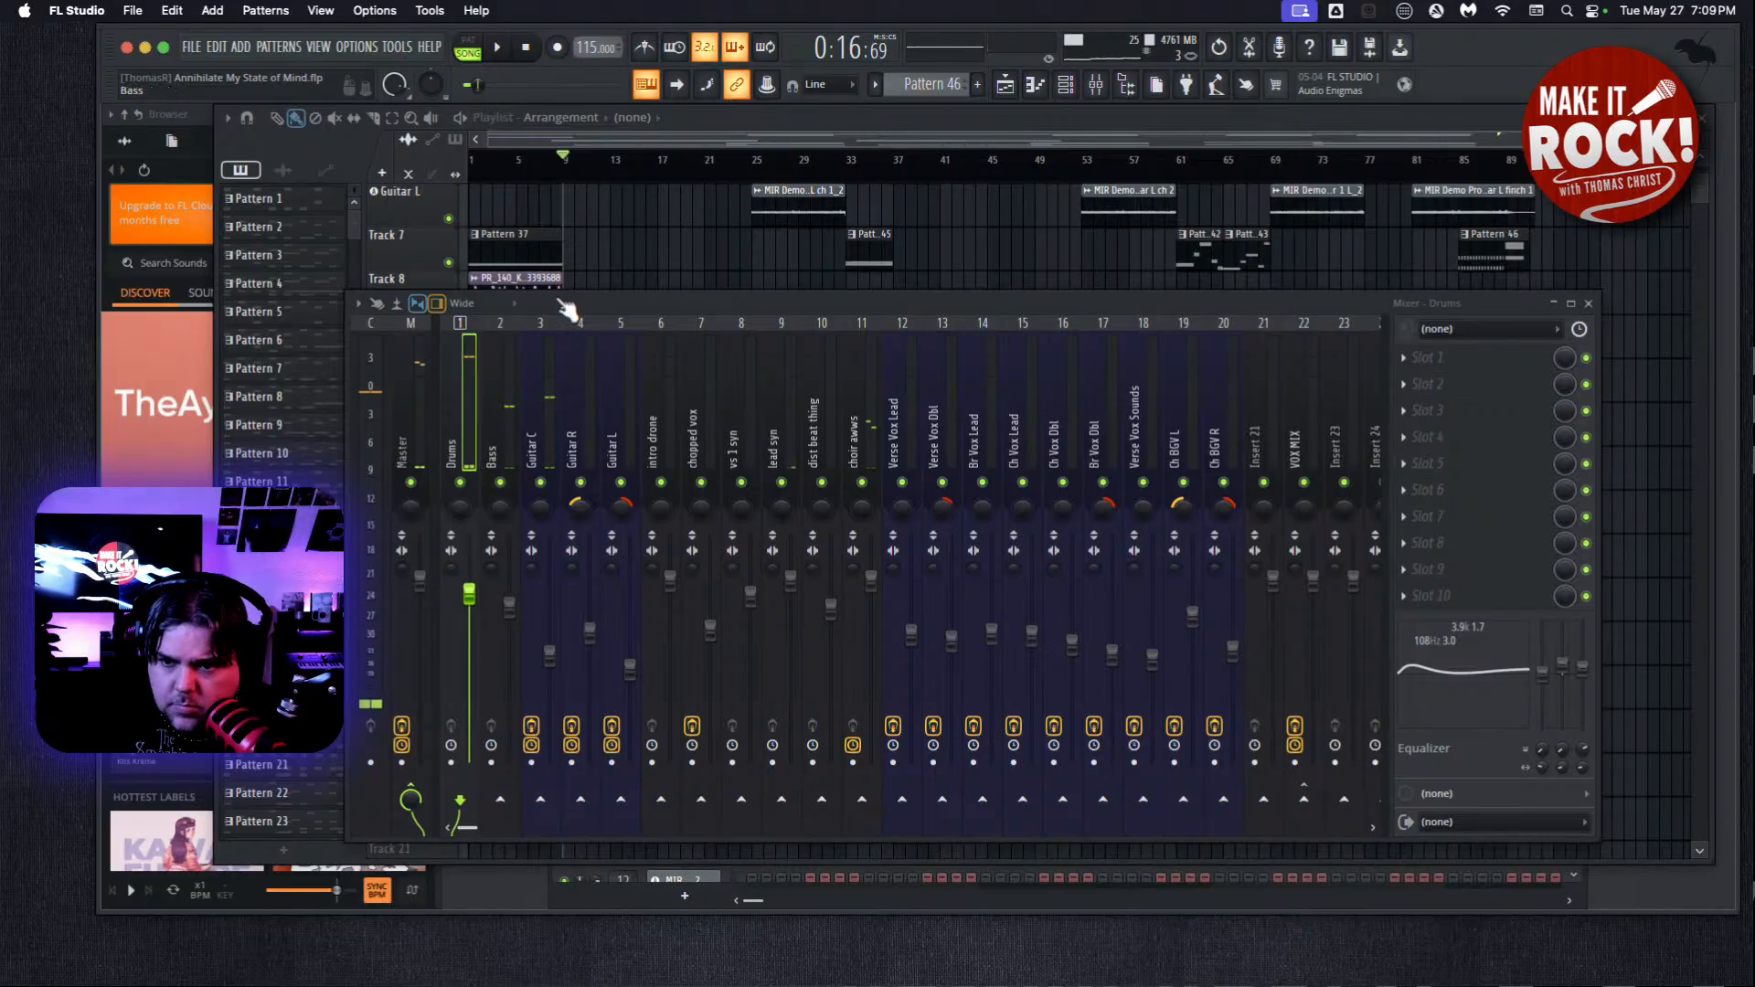
Solo the Drums track, listen to it alone from bar 9, stop playback and unsolo it.
right_click(460, 482)
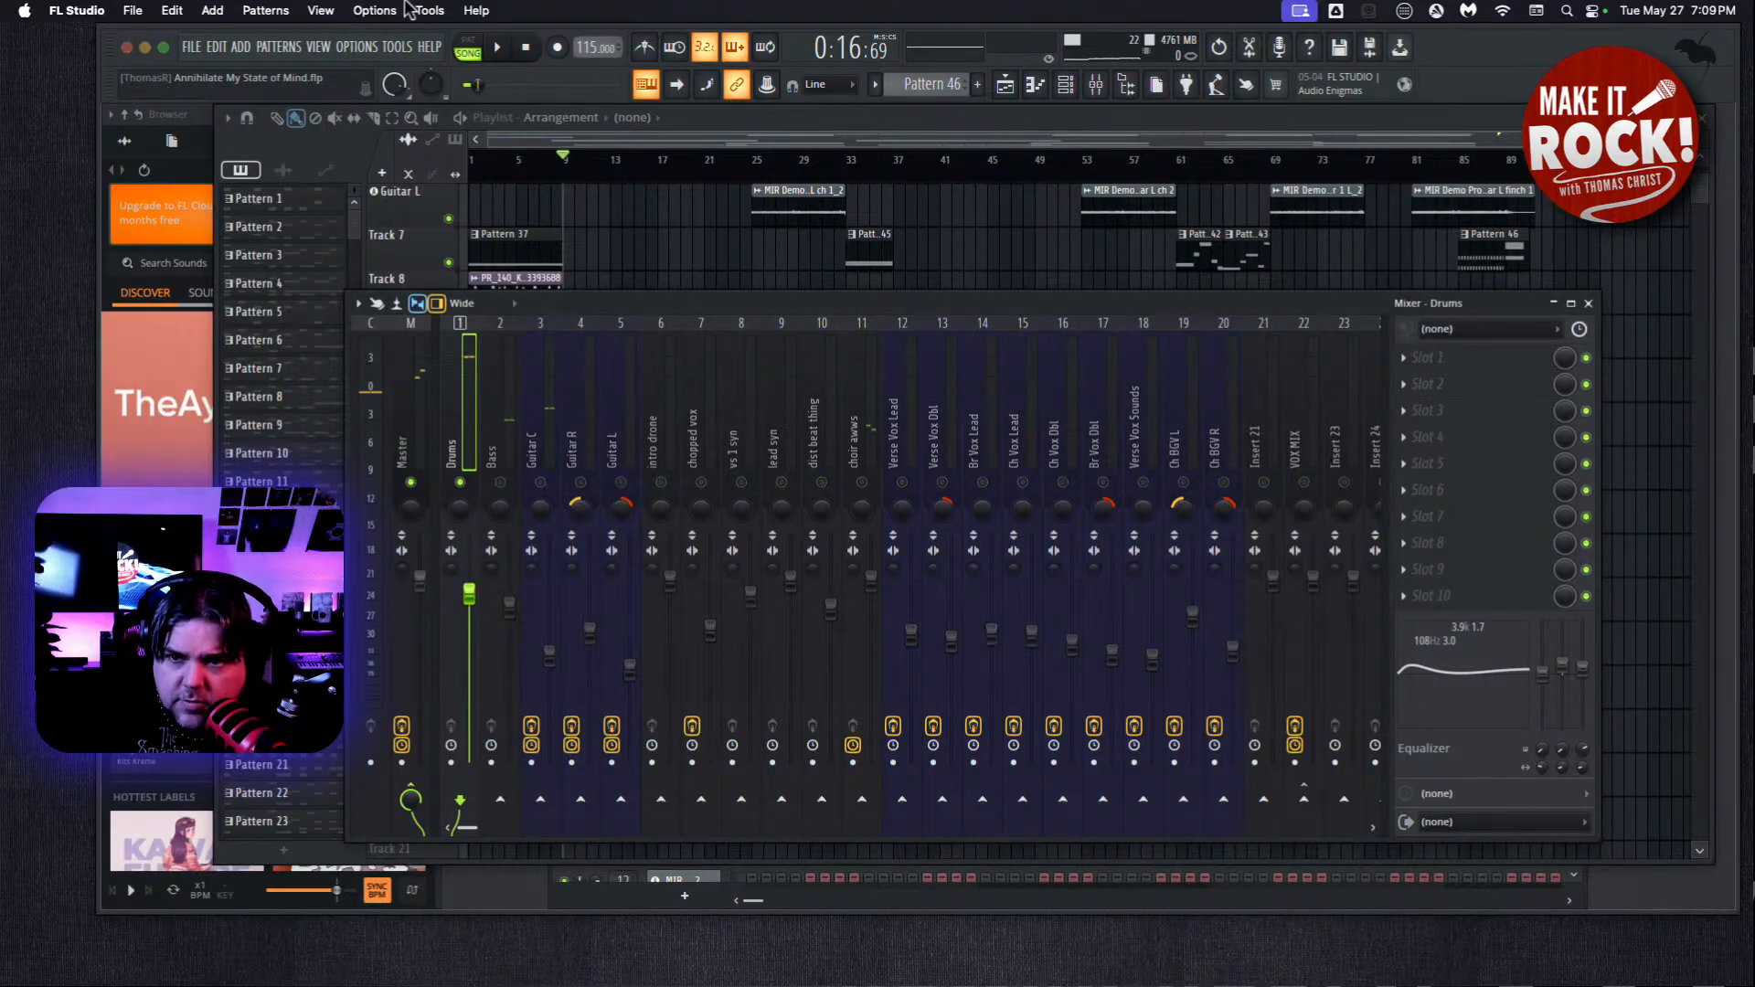
key(space)
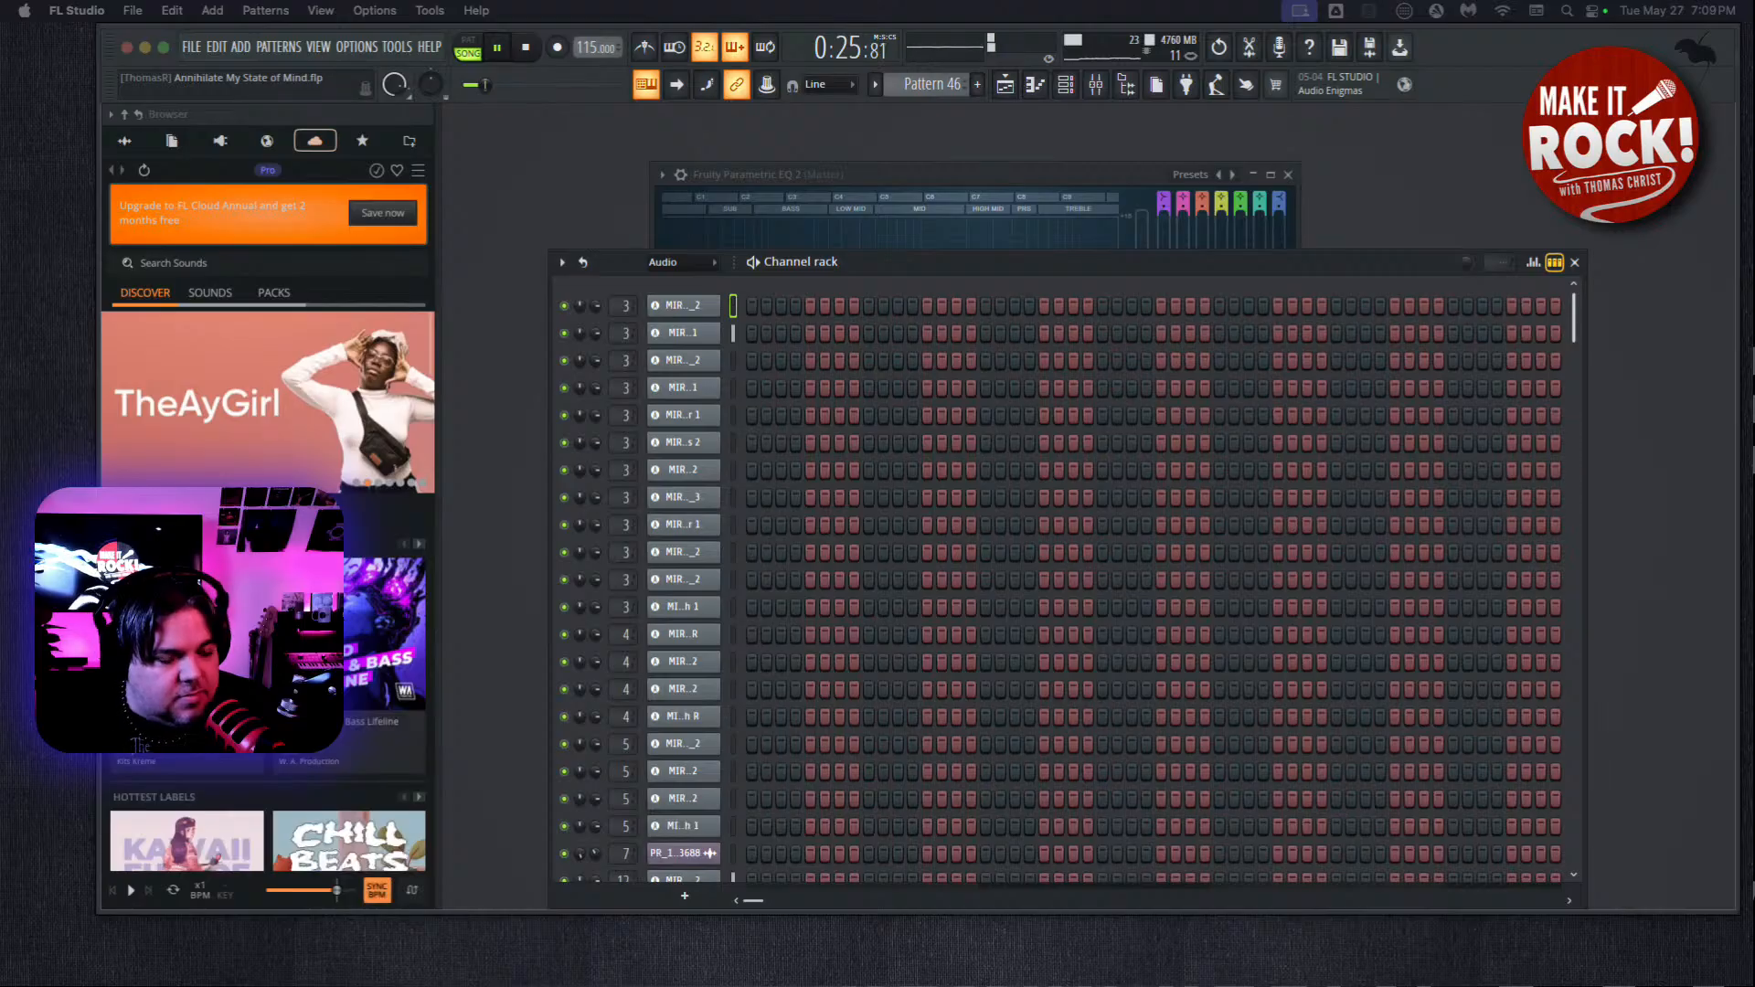
click(546, 163)
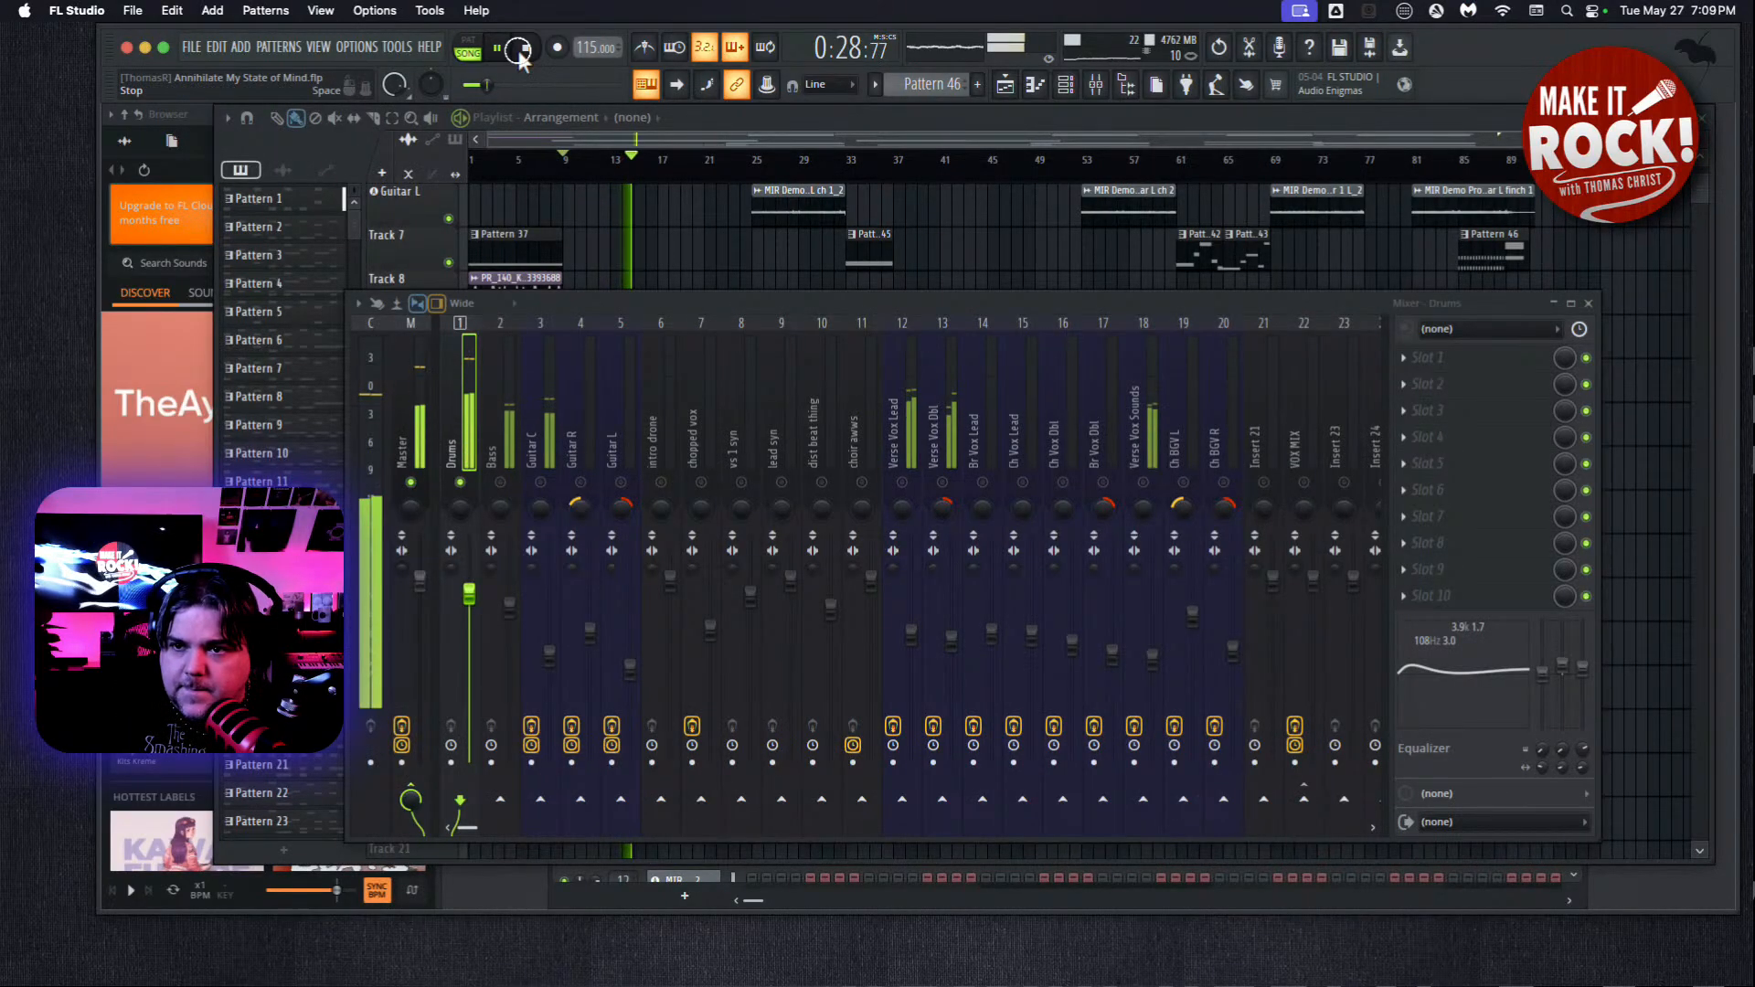
key(space)
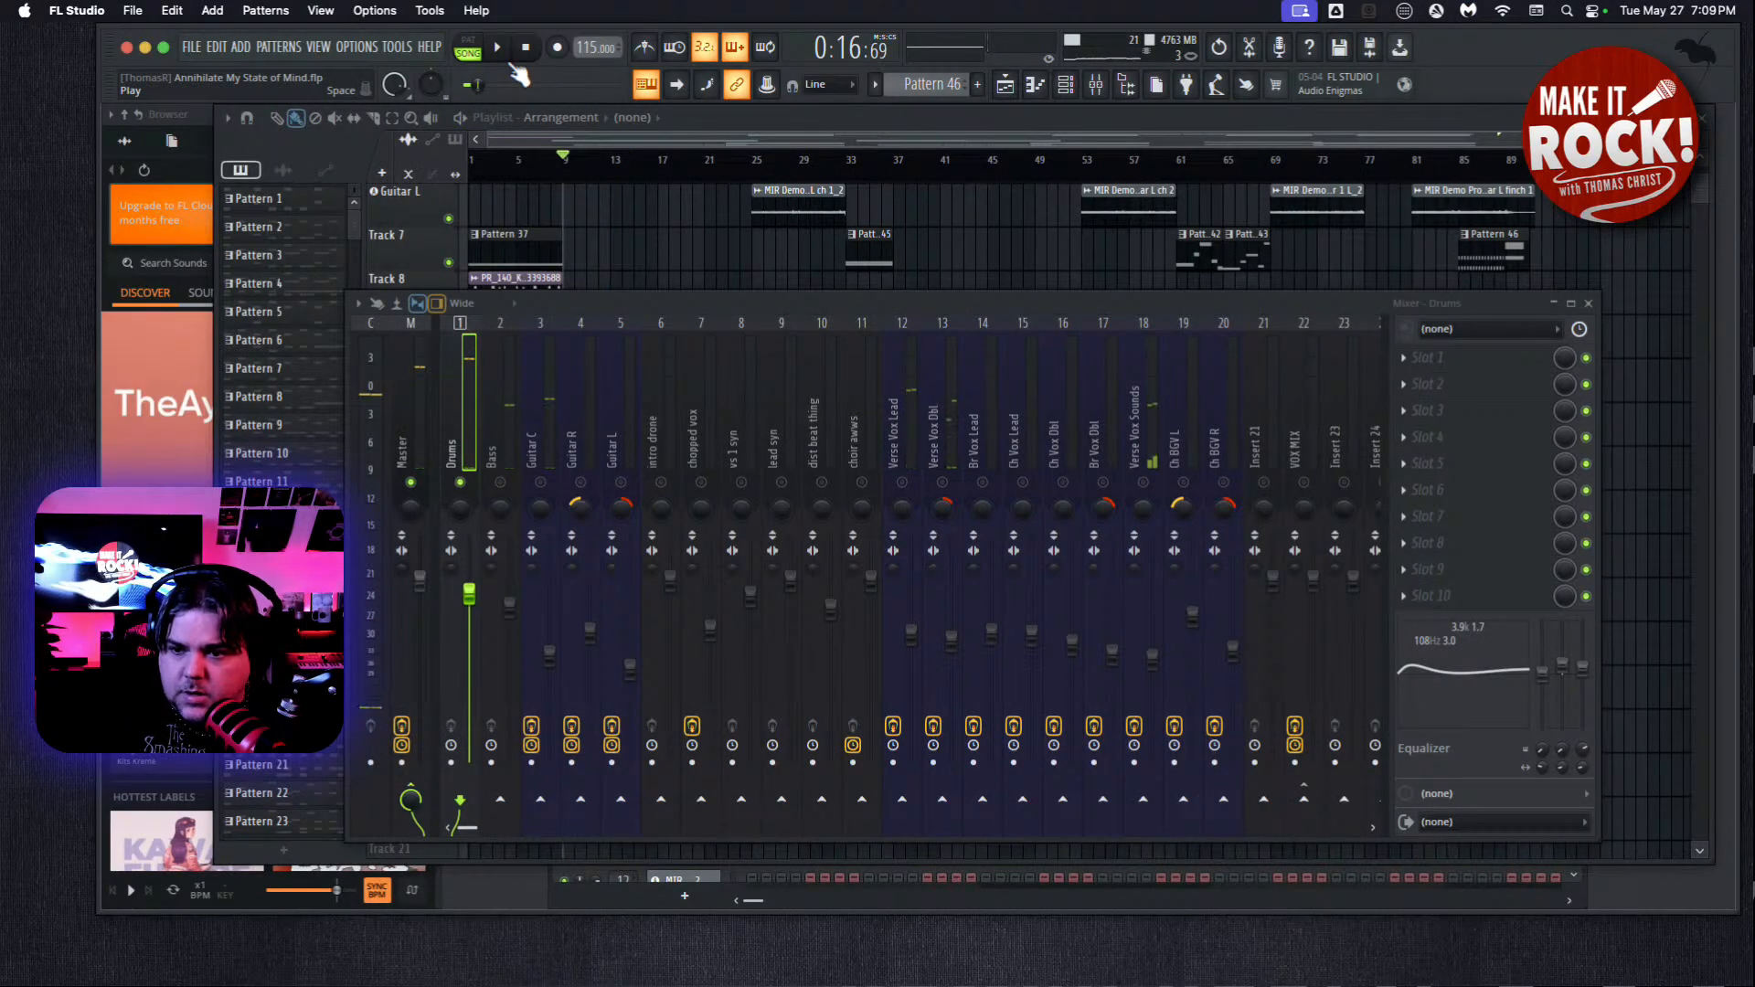
right_click(460, 483)
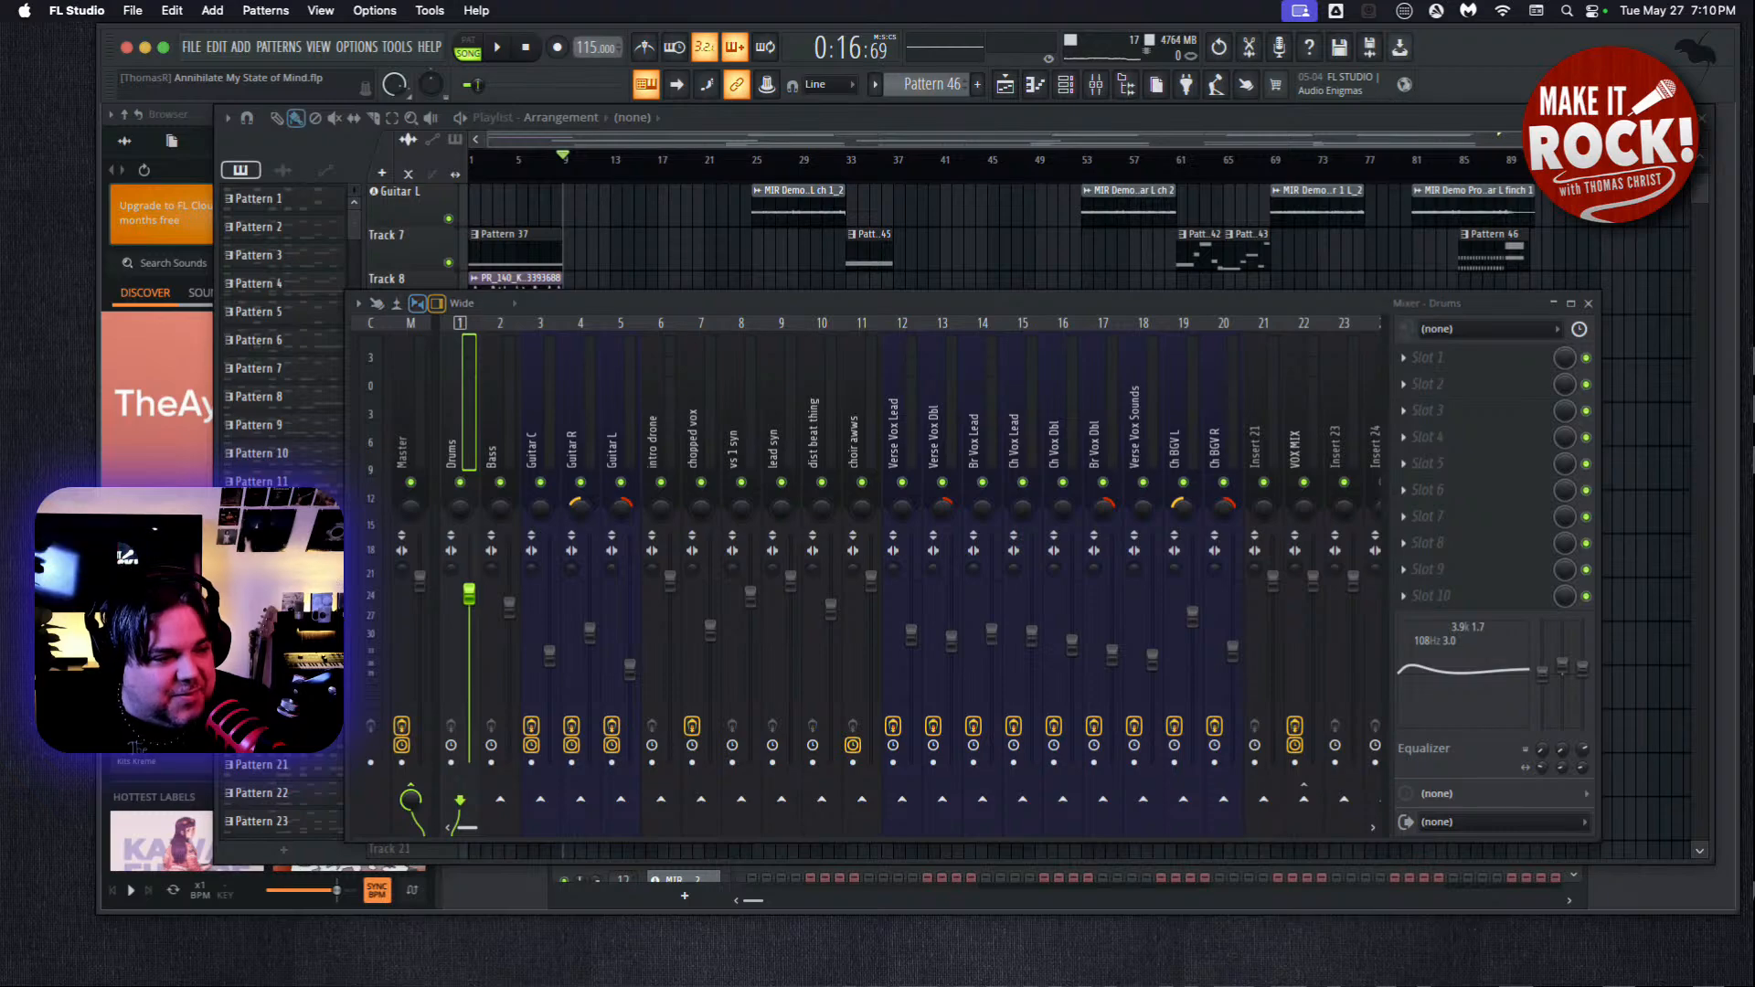
Set the Bass track's volume to 84% (-3.8 dB) while the song plays from bar 9, and stop playback.
key(F5)
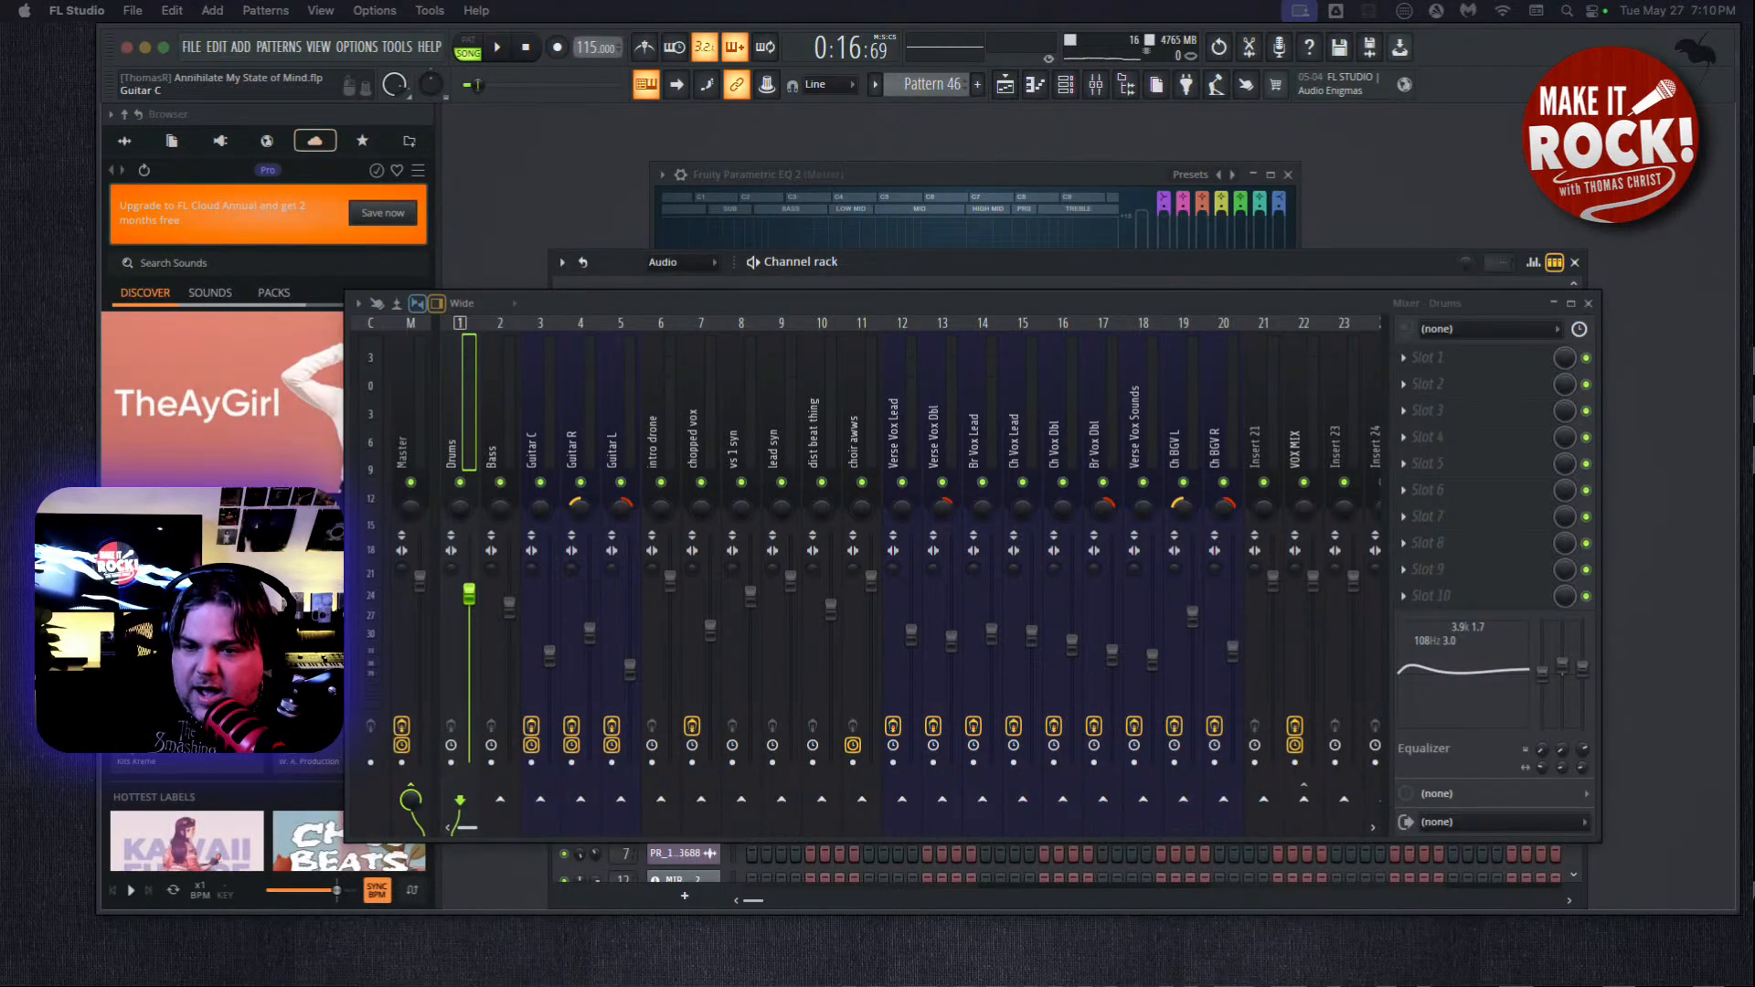
click(501, 420)
key(F5)
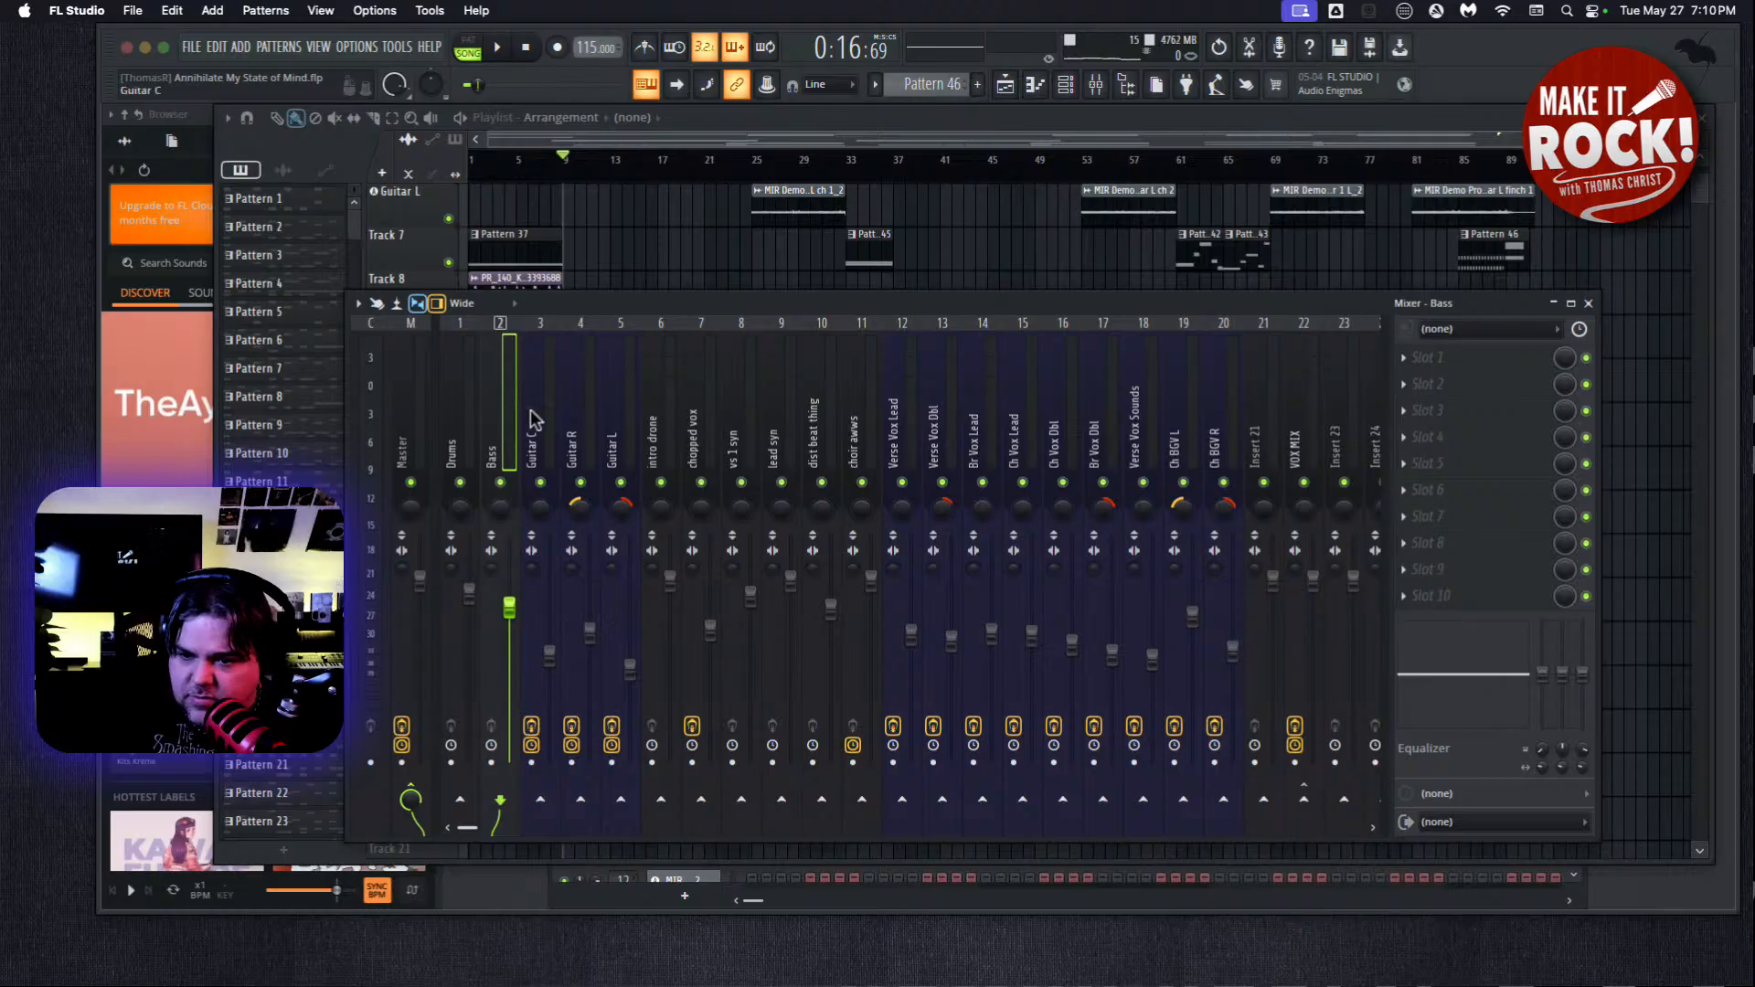
click(497, 47)
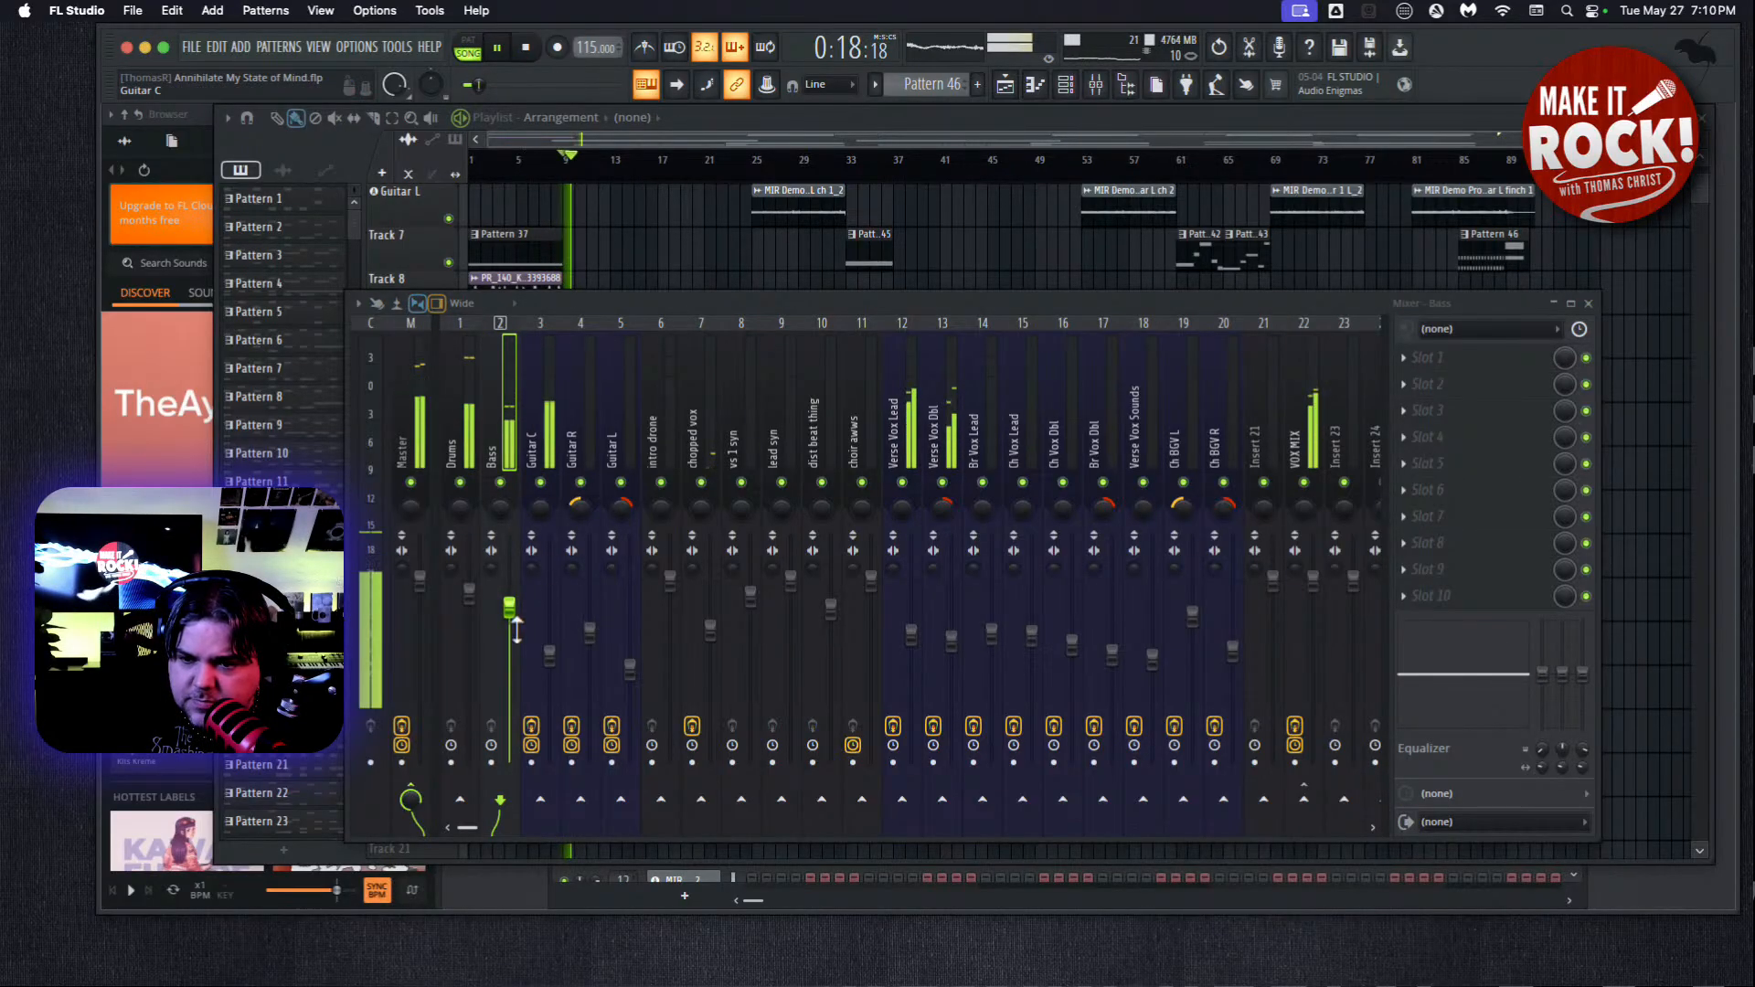
drag(509, 608, 512, 749)
drag(509, 687, 499, 620)
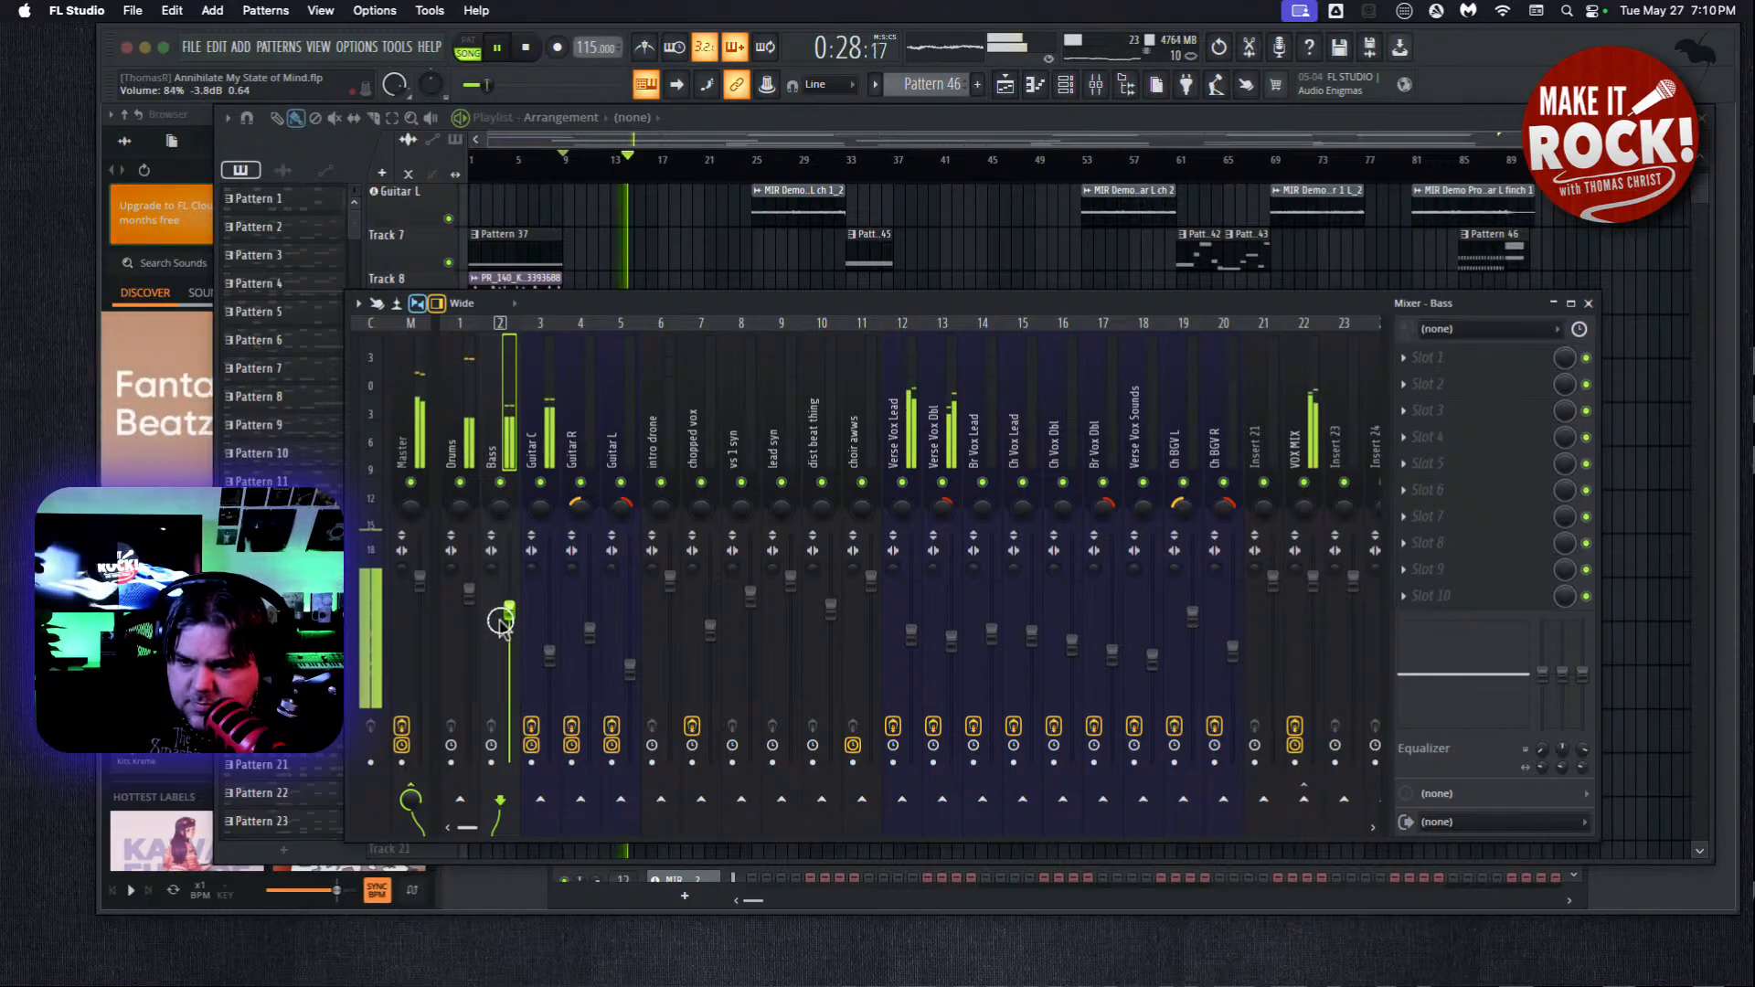
click(531, 51)
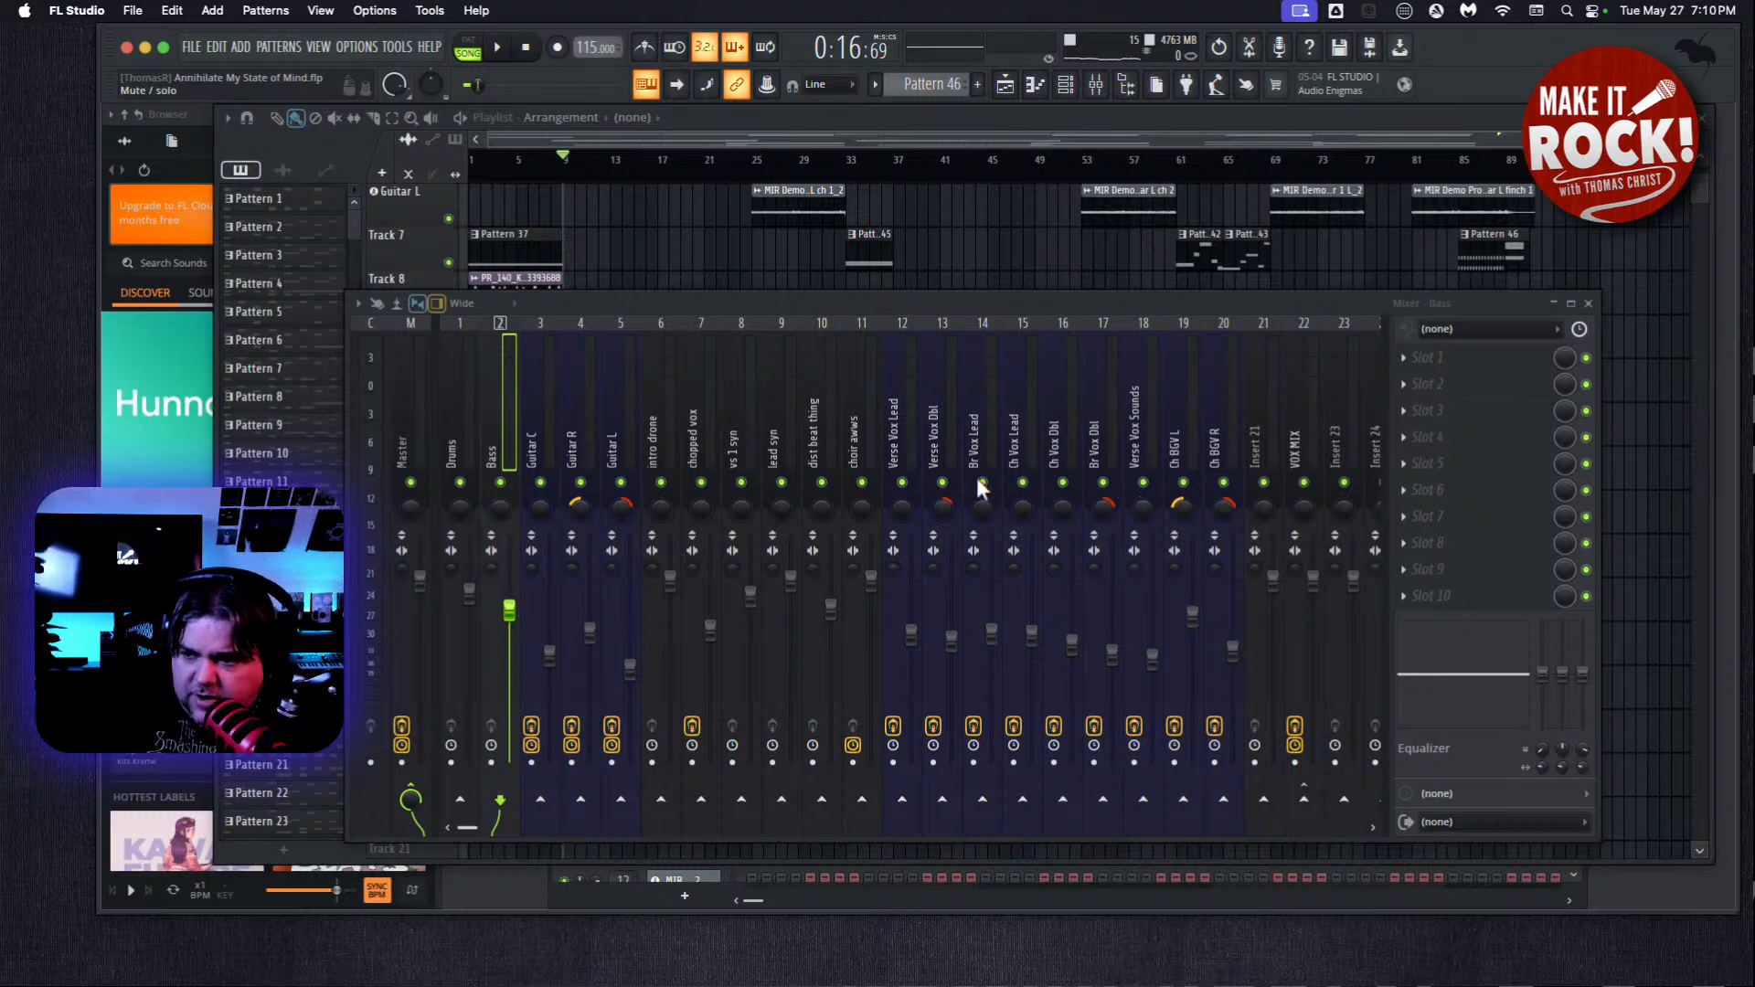
Examine the effects and routing of the Verse Vox Lead, Ch BGV R, Ch BGV L and VOX MIX mixer tracks.
click(892, 402)
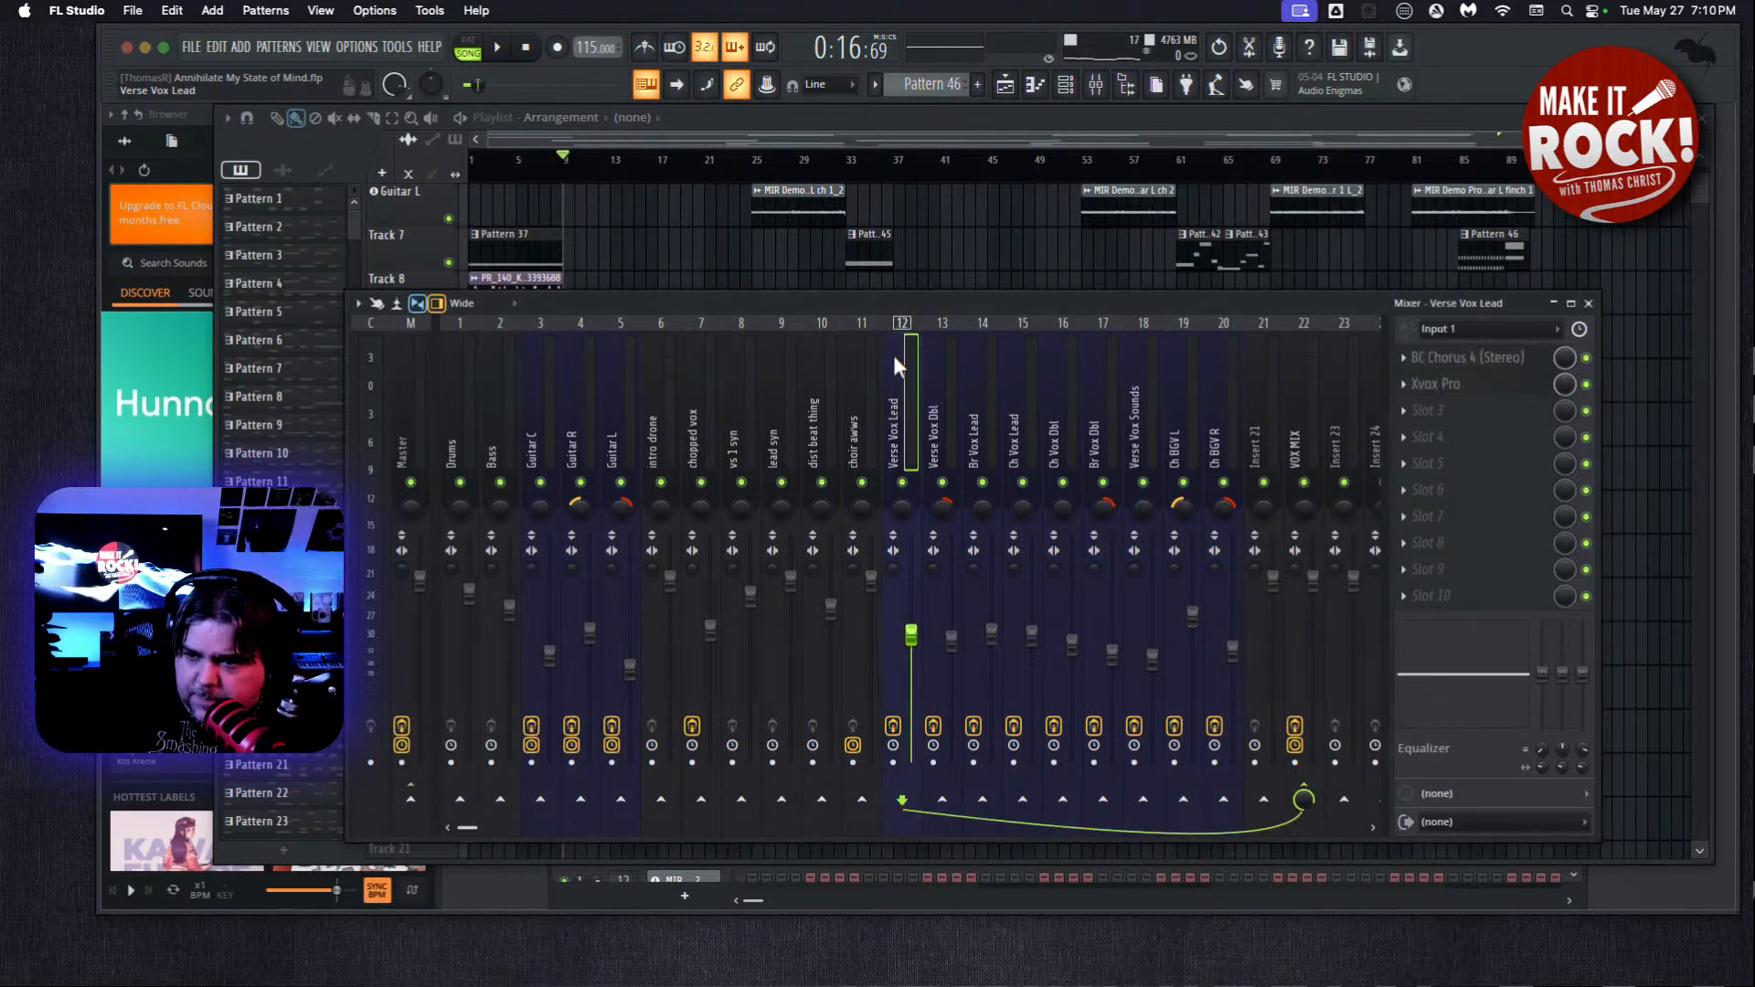
click(1224, 366)
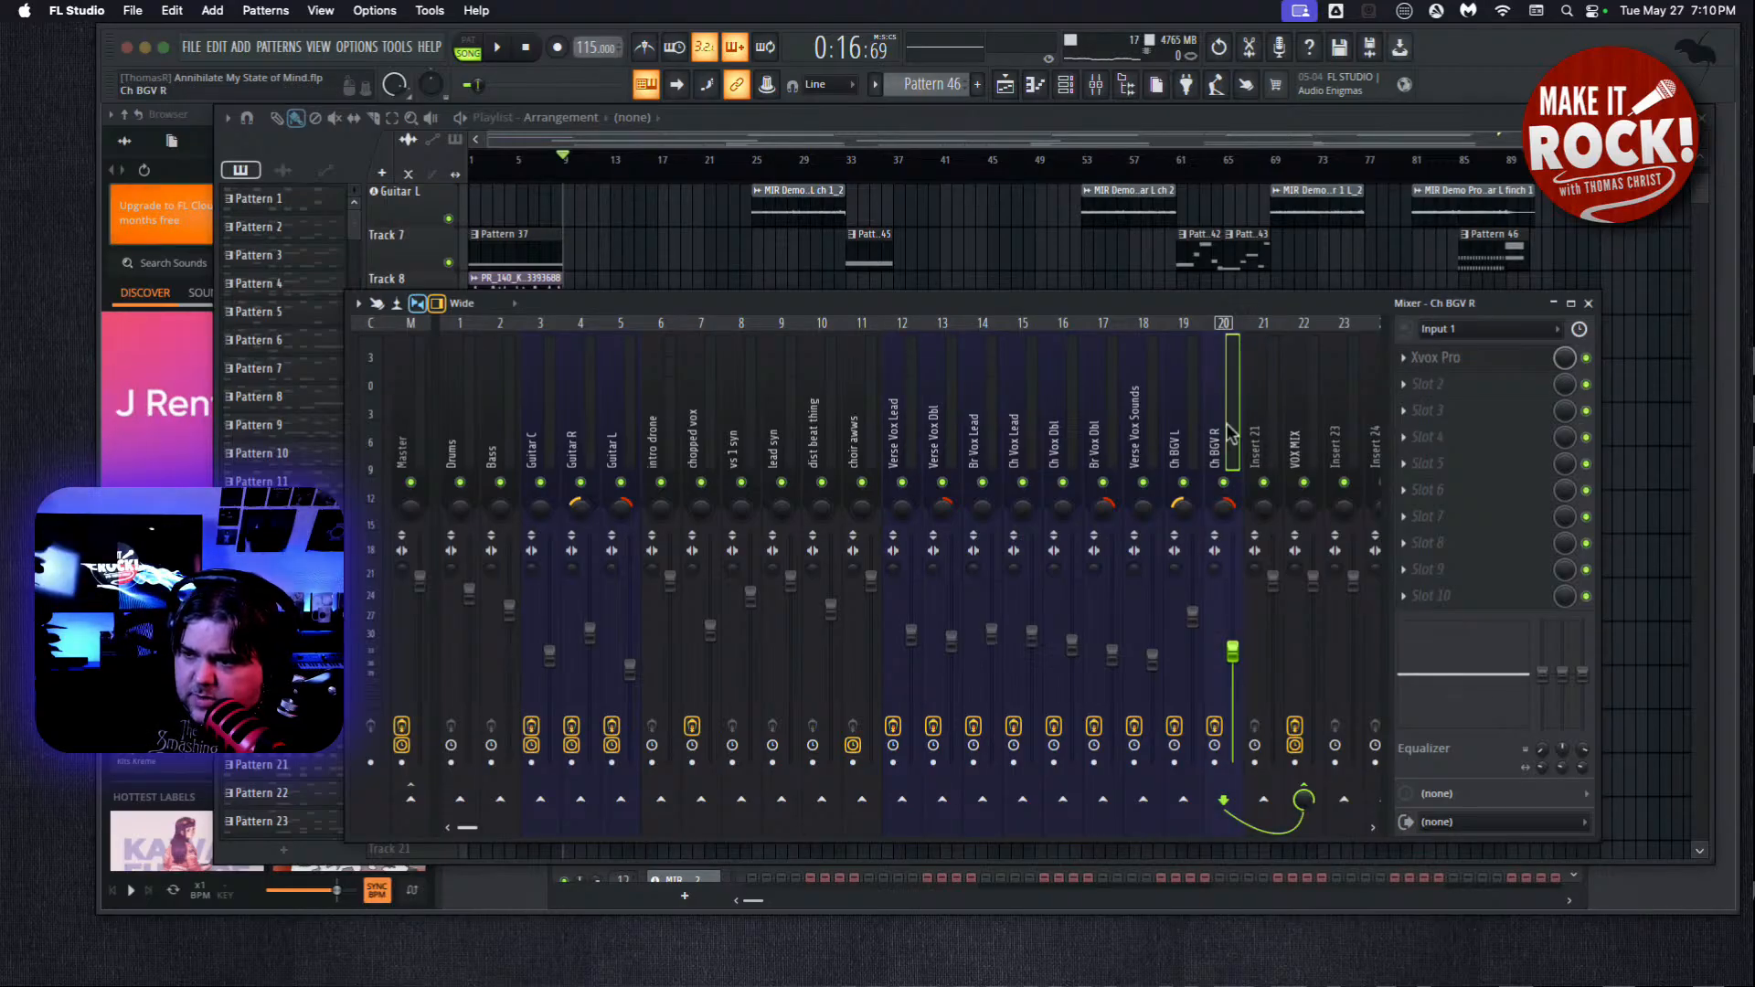
click(1296, 443)
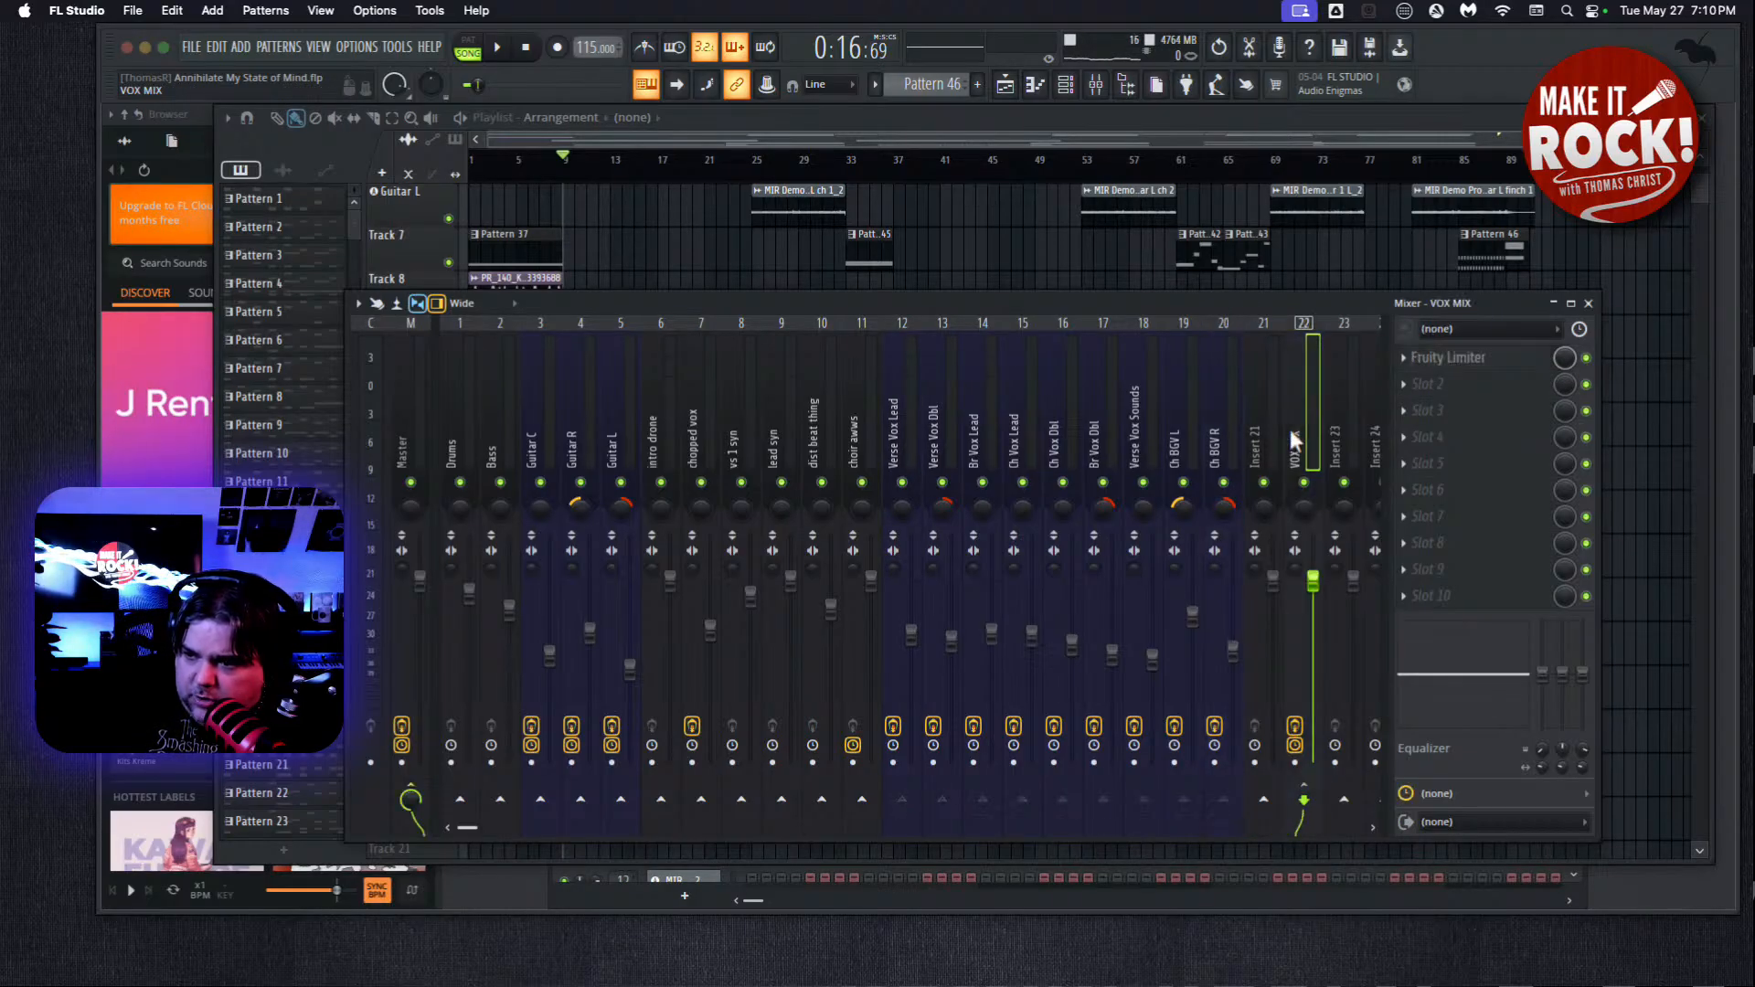
click(1216, 424)
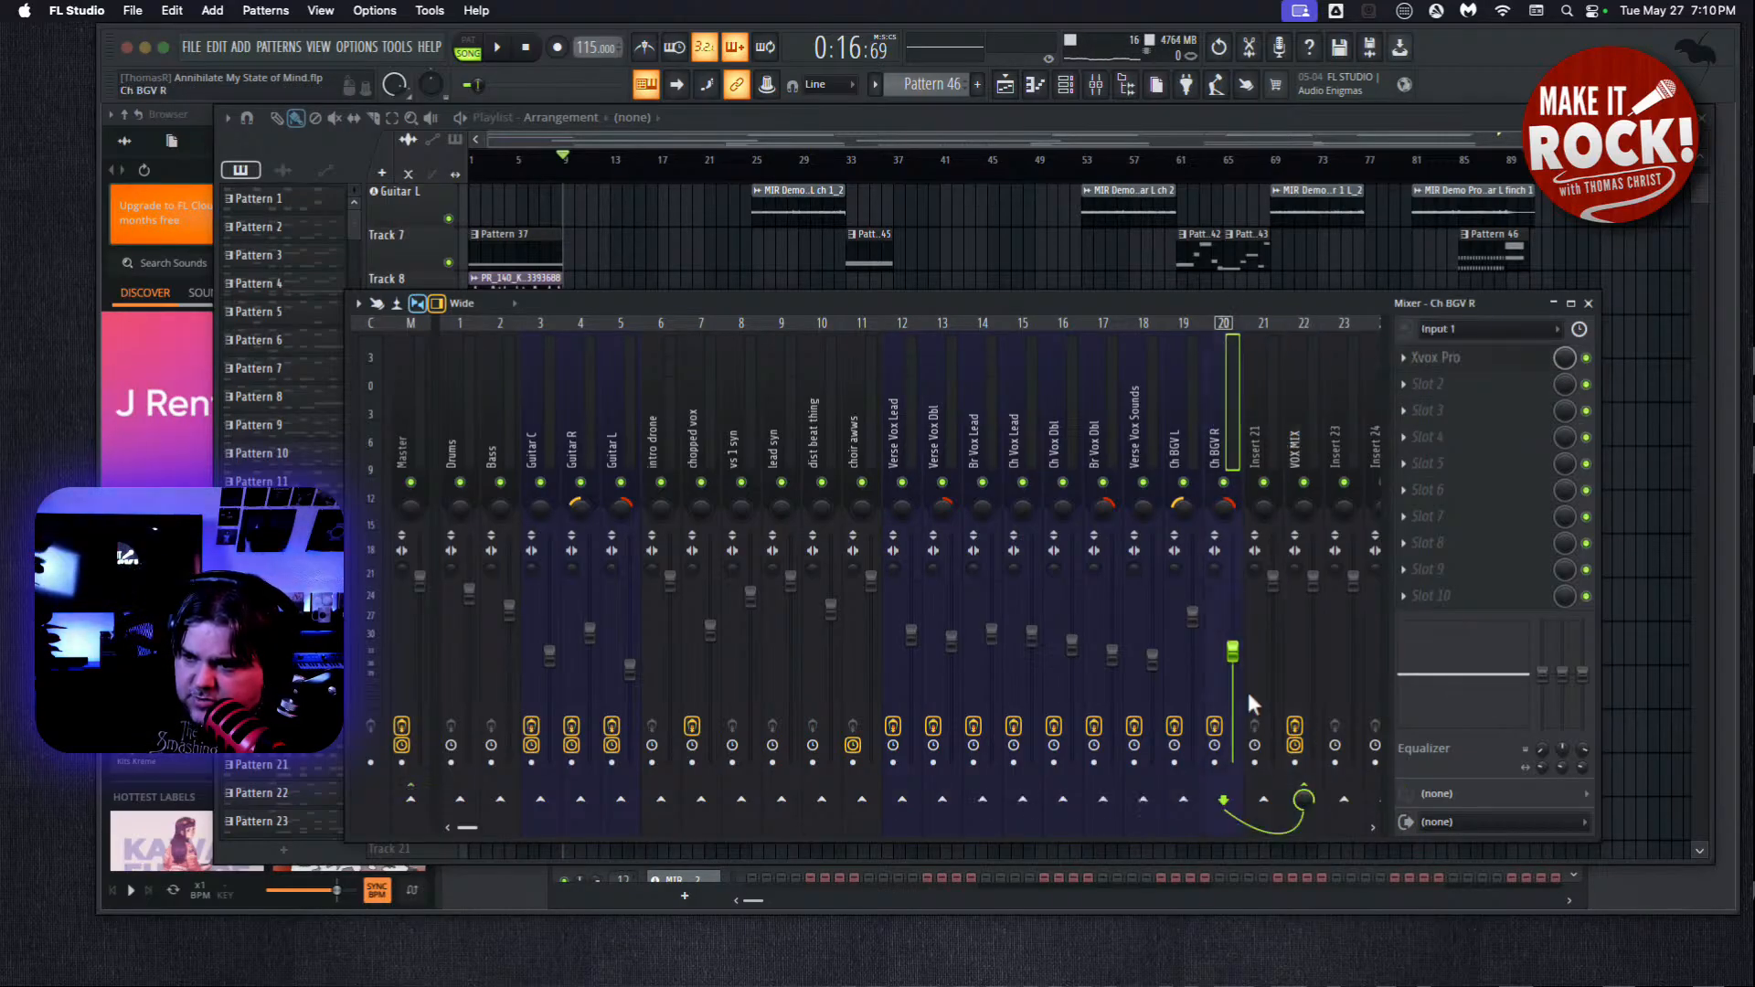
click(1181, 433)
click(1304, 395)
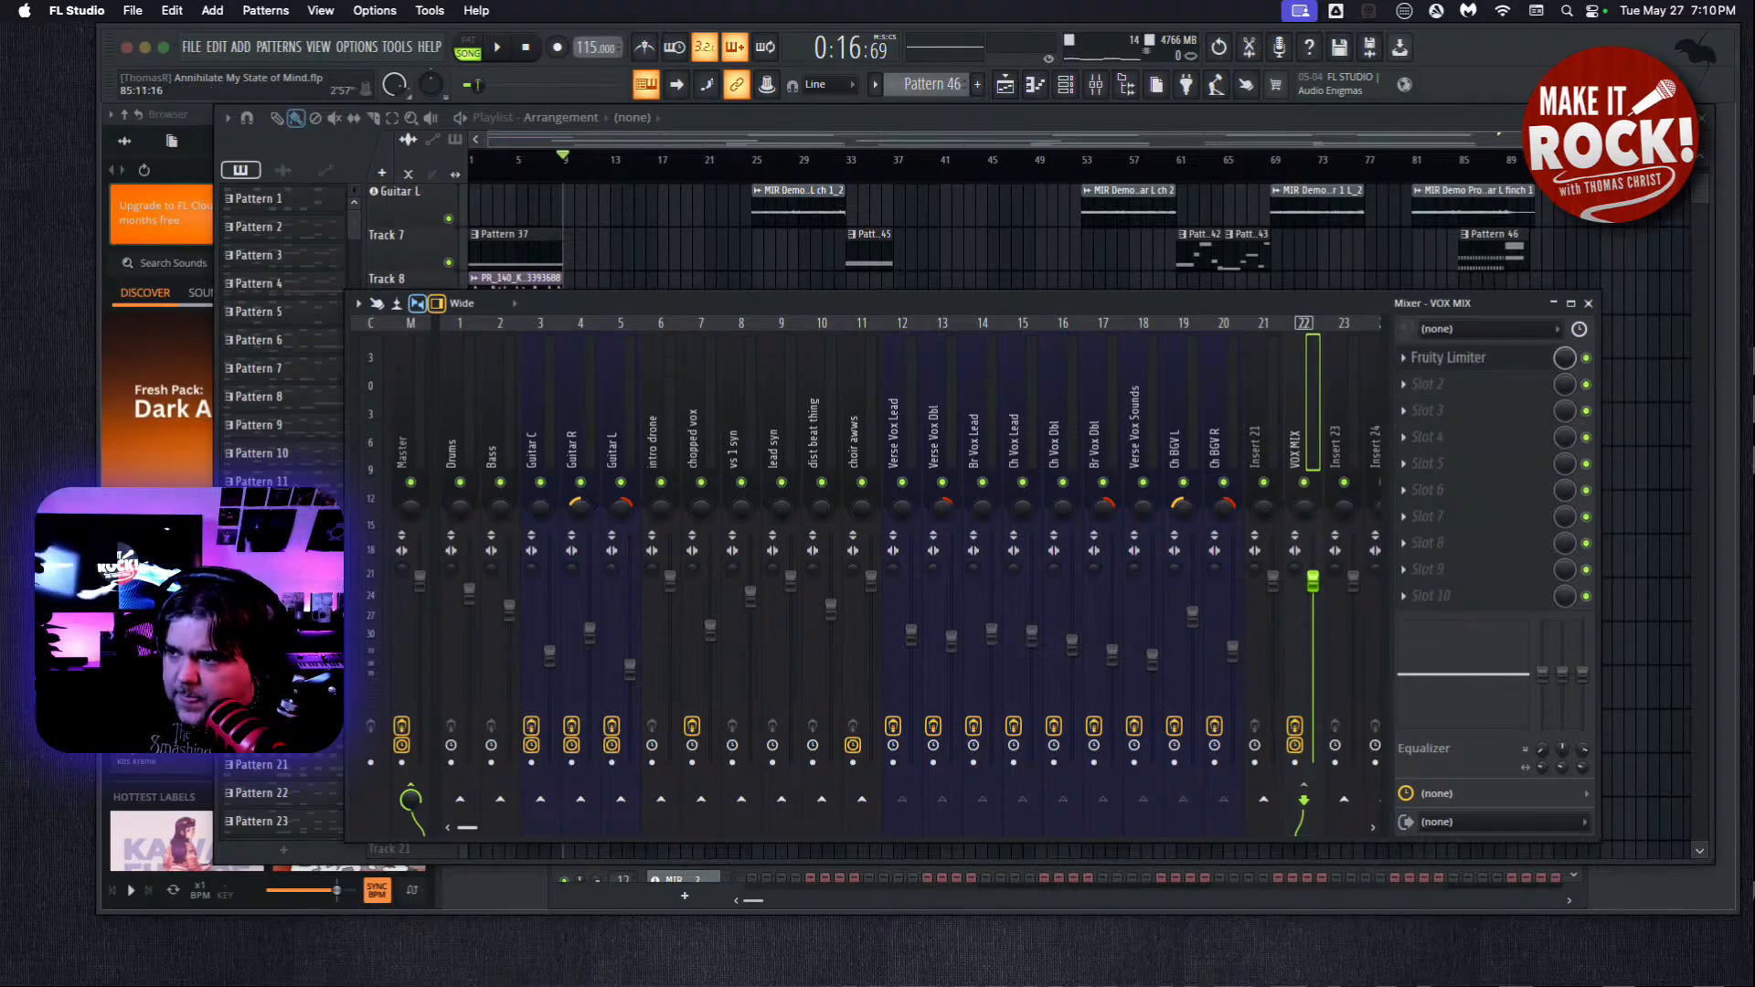
Open the VOX MIX track's Fruity Limiter, arrange it above the playlist without the mixer, and play the song from bar 9.
click(1454, 357)
mouse_move(1033, 164)
mouse_down()
mouse_move(1132, 165)
mouse_move(1069, 479)
mouse_move(1028, 91)
mouse_move(967, 208)
mouse_move(1053, 146)
mouse_up()
click(1589, 304)
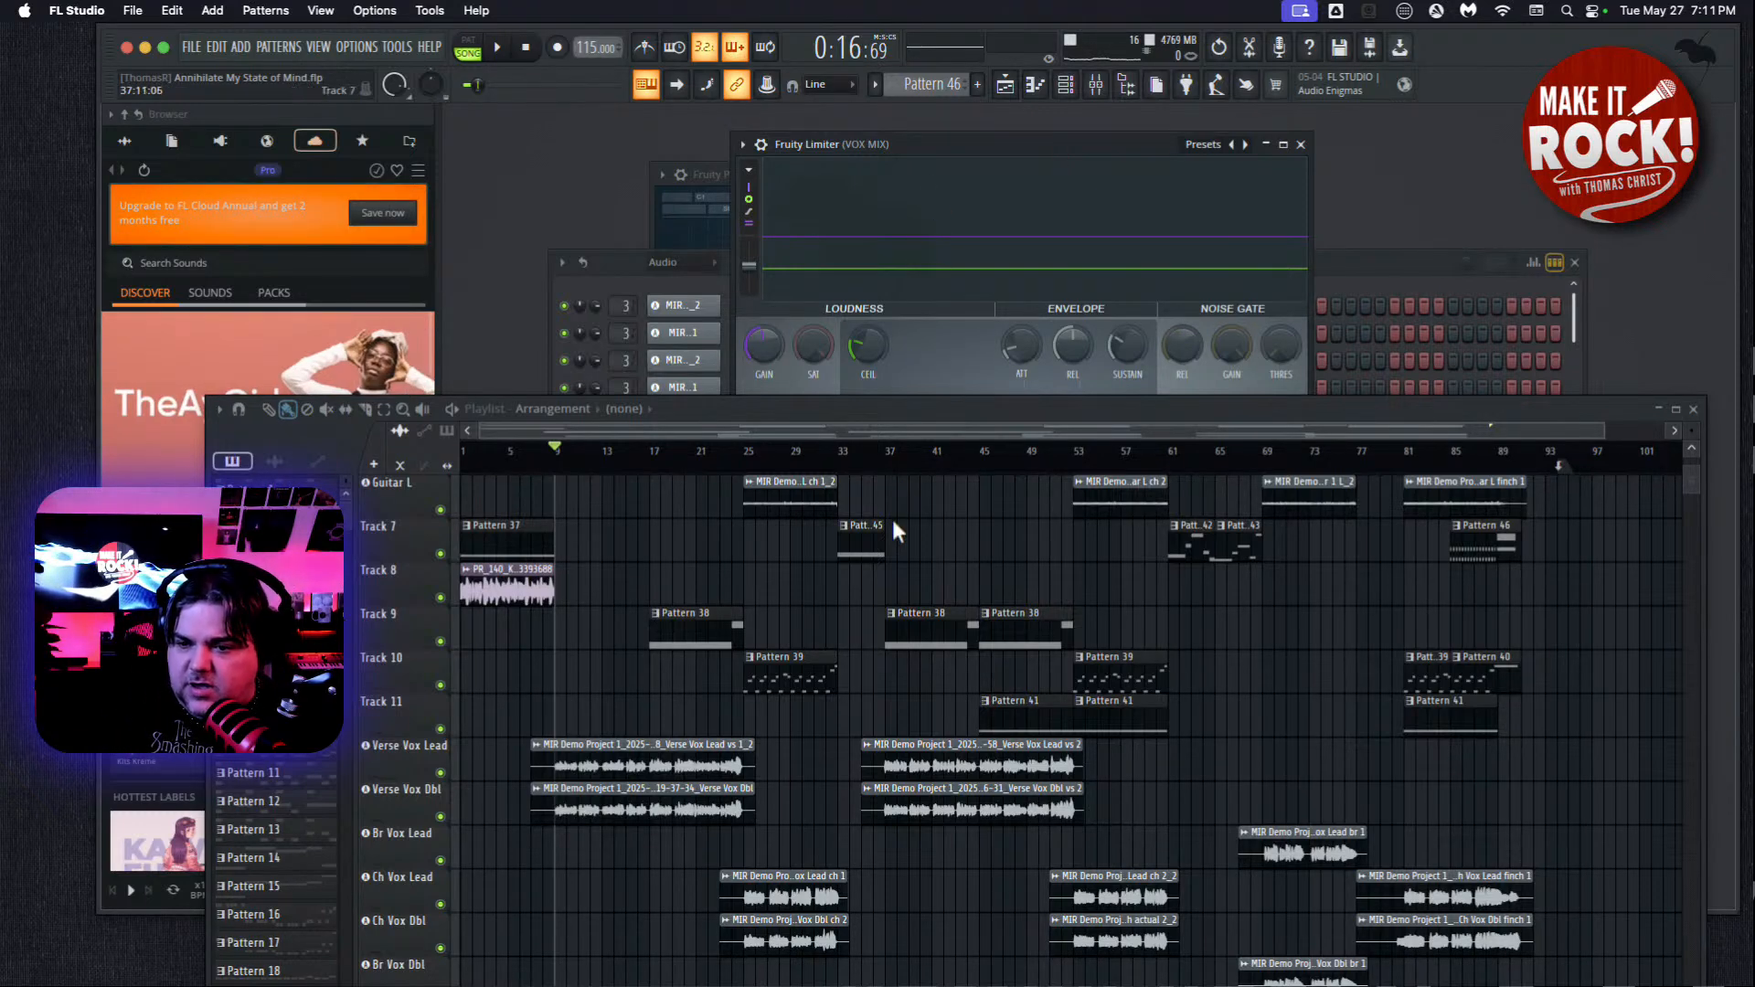
click(498, 51)
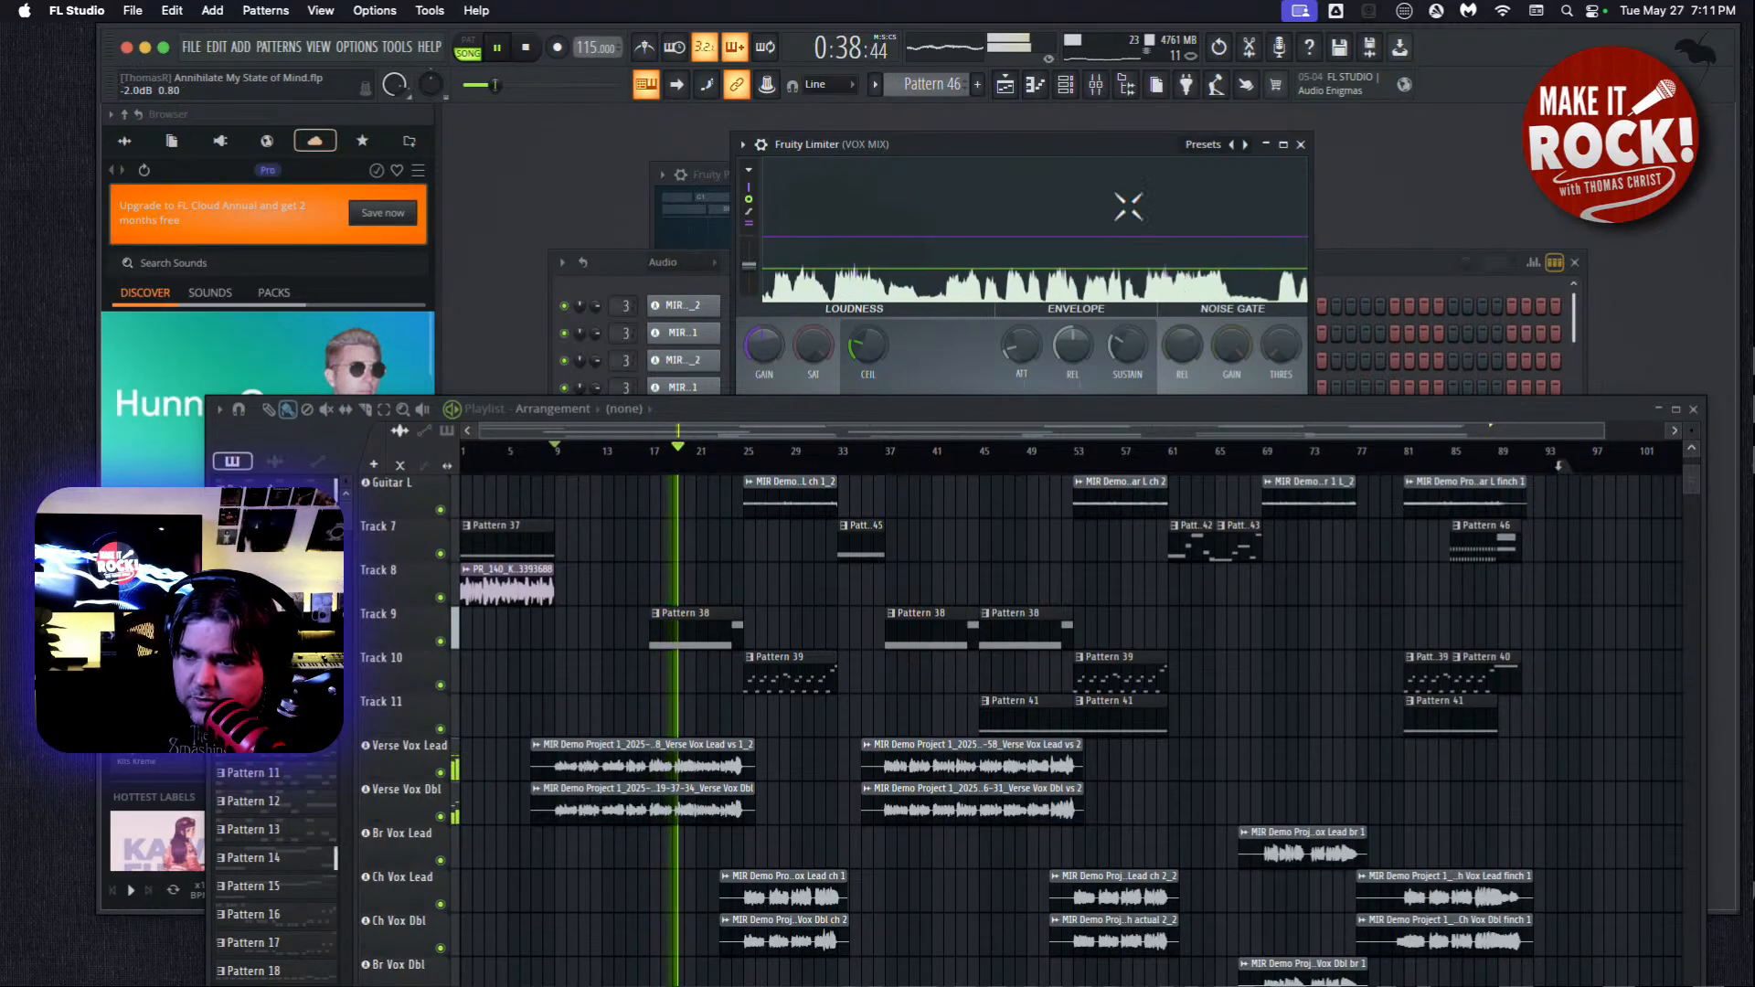
drag(1045, 148, 1004, 139)
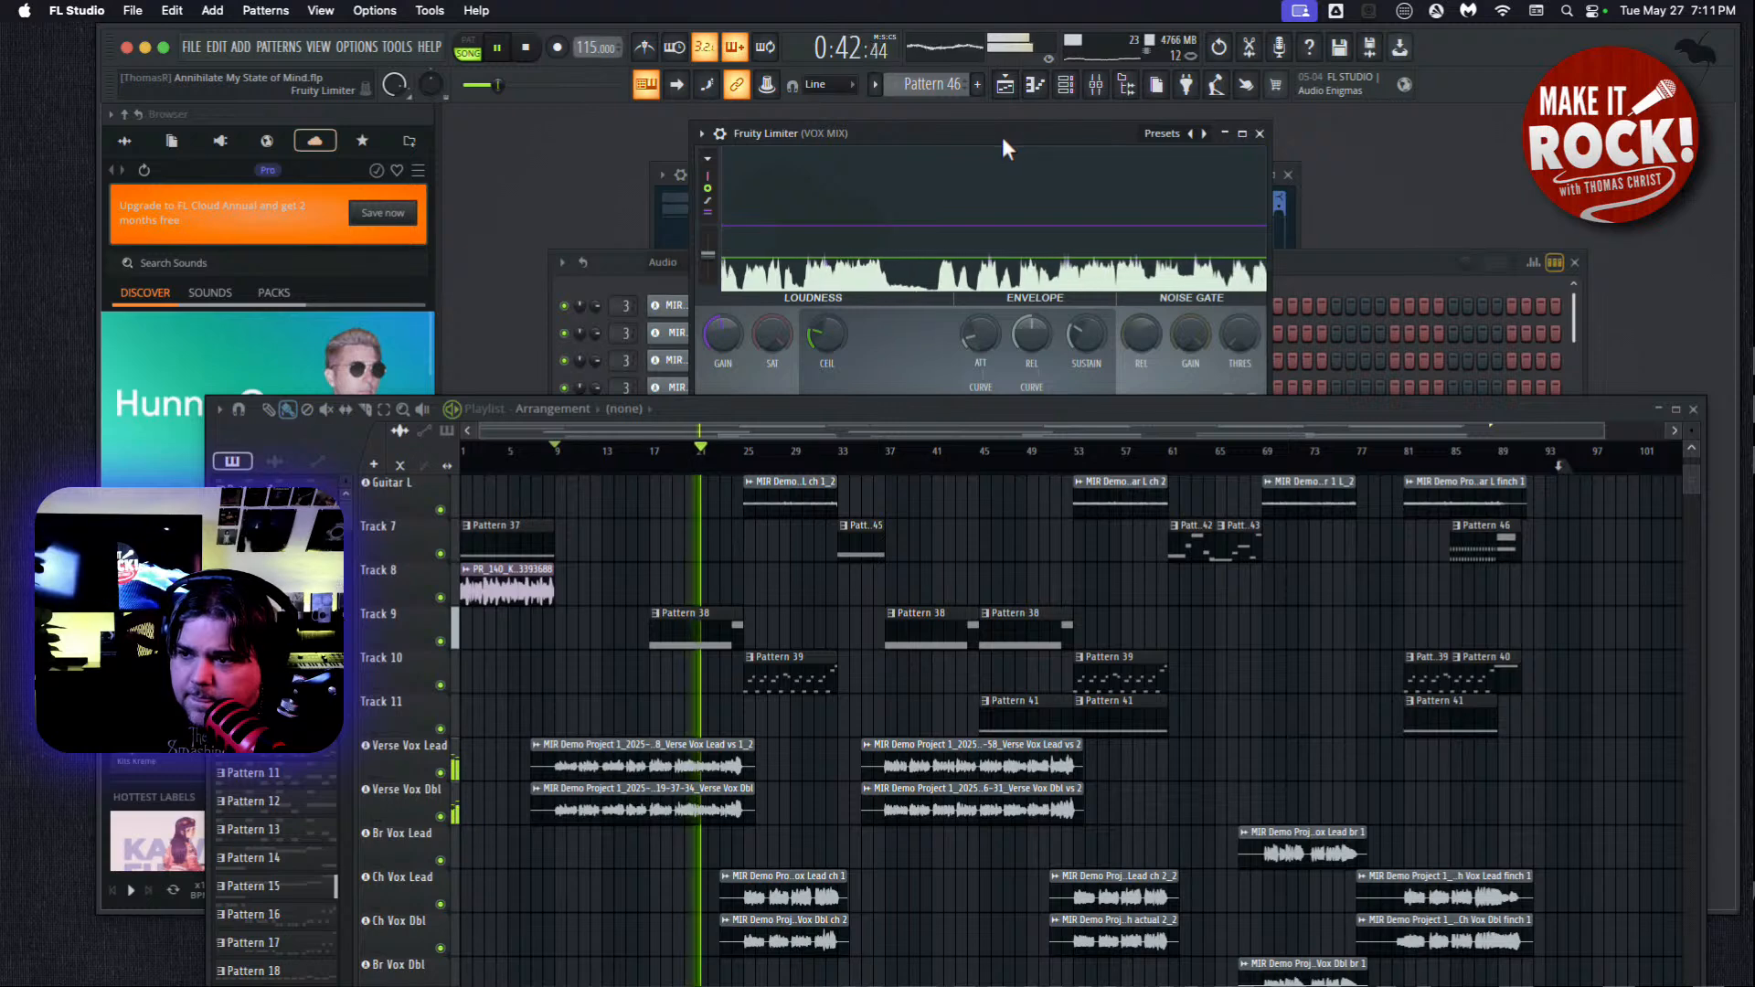
drag(1003, 140, 1011, 136)
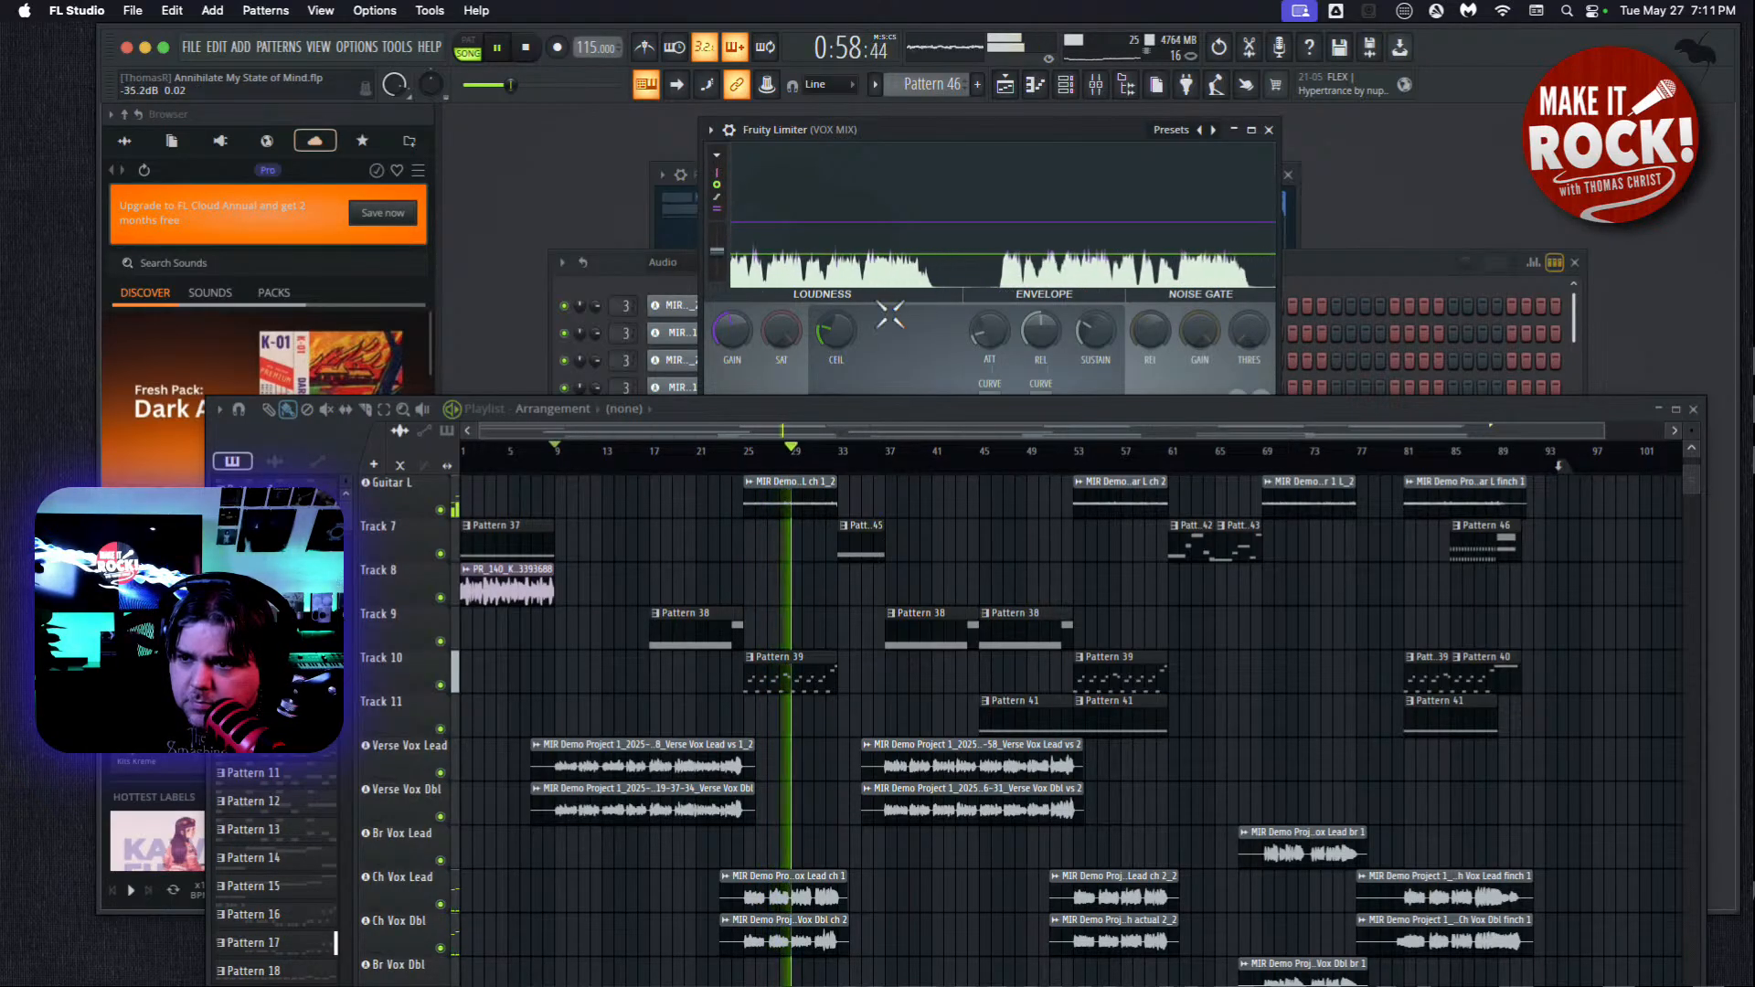
Lower the VOX MIX limiter's ceiling to -11.8 dB during playback, look at its options, and stop playback.
mouse_move(832, 331)
mouse_down()
mouse_move(829, 374)
mouse_move(825, 340)
mouse_up()
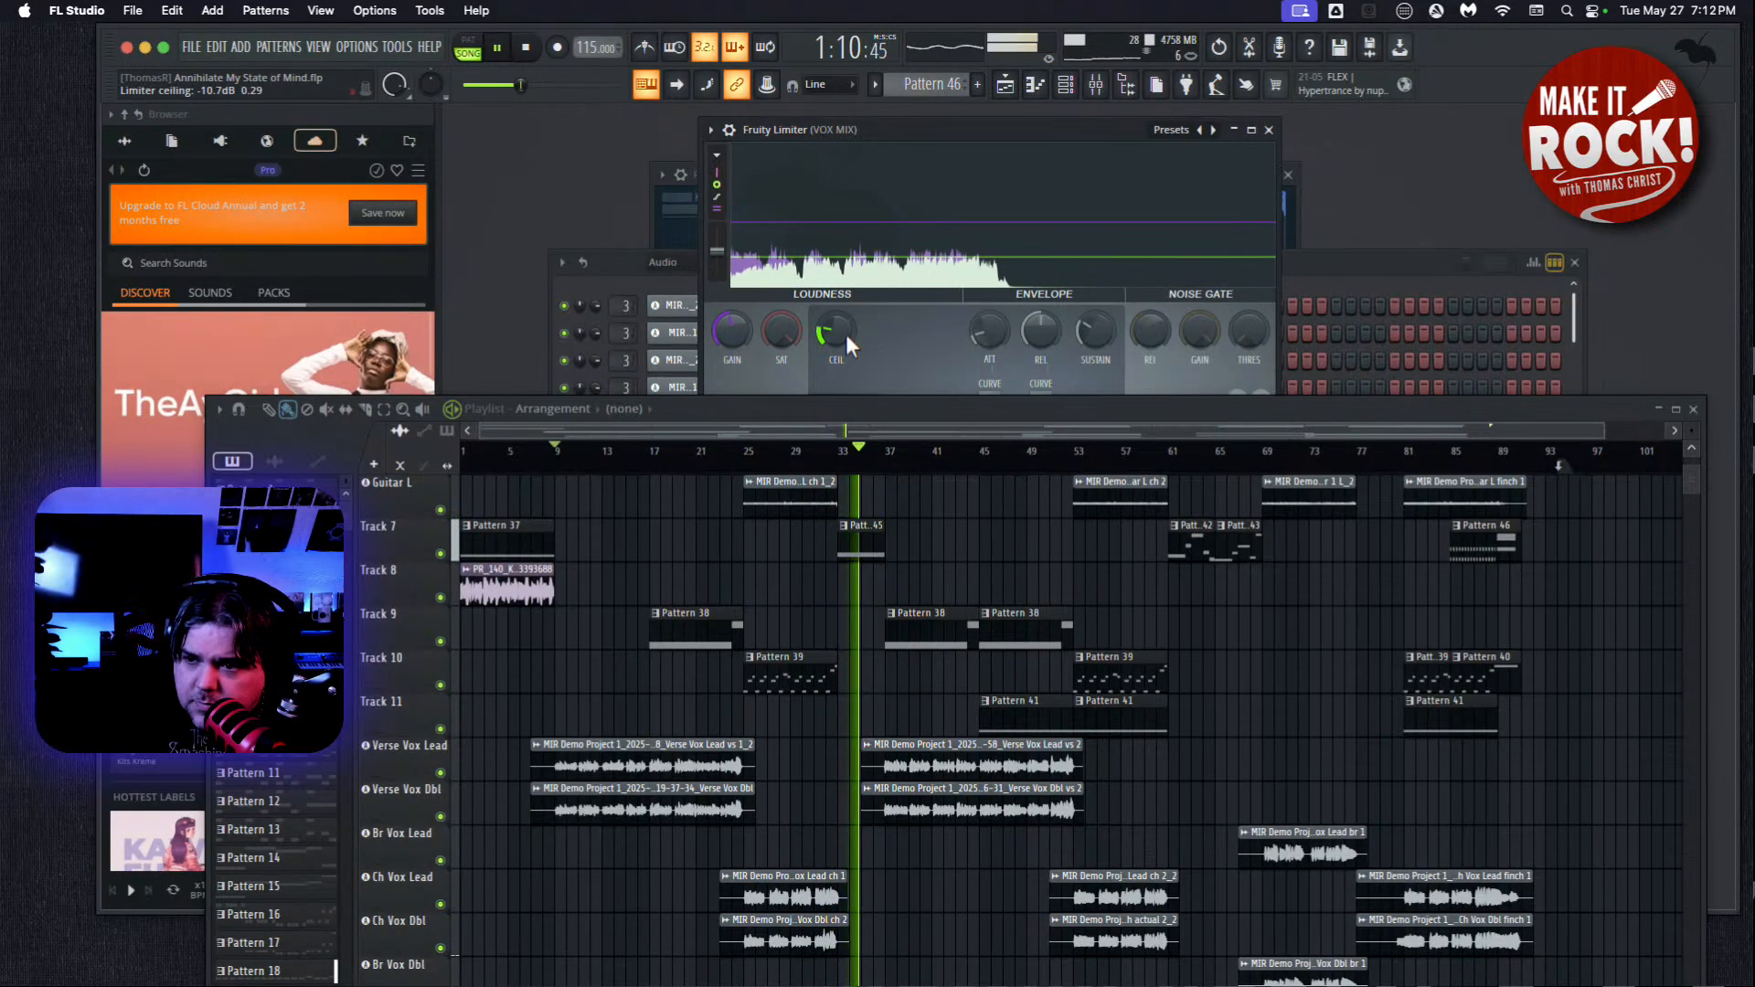
drag(842, 331, 843, 335)
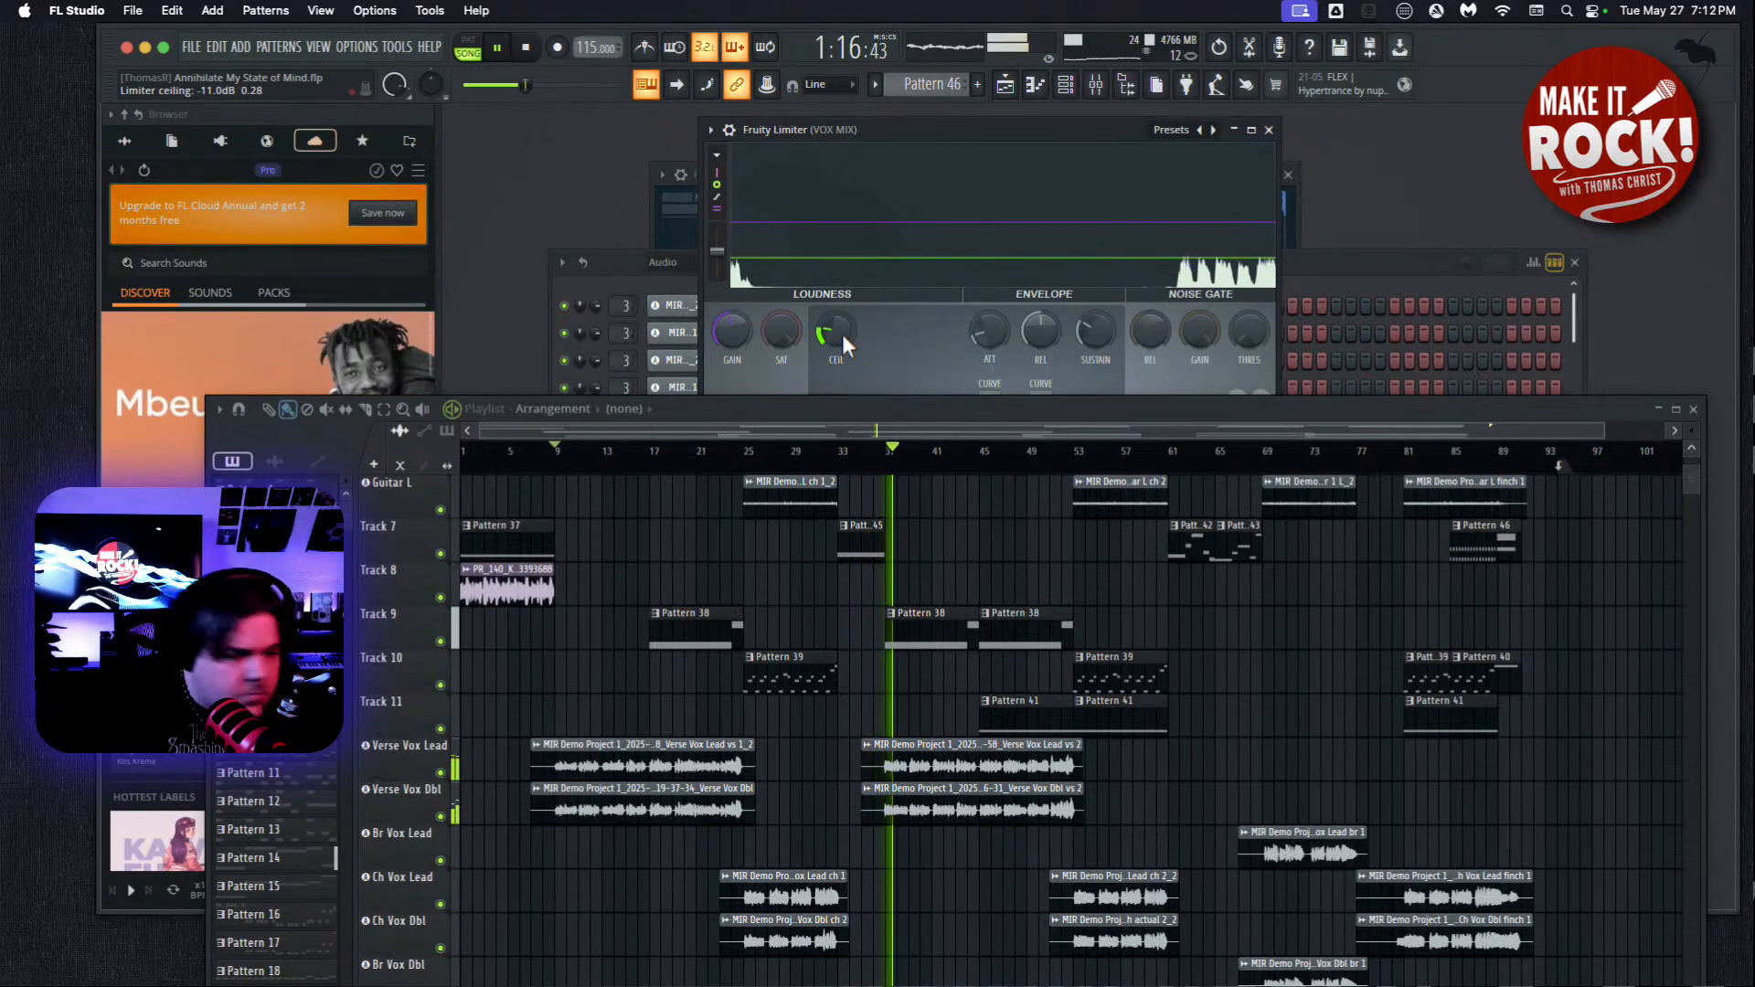
mouse_move(821, 326)
mouse_down()
mouse_move(829, 366)
mouse_move(818, 331)
mouse_up()
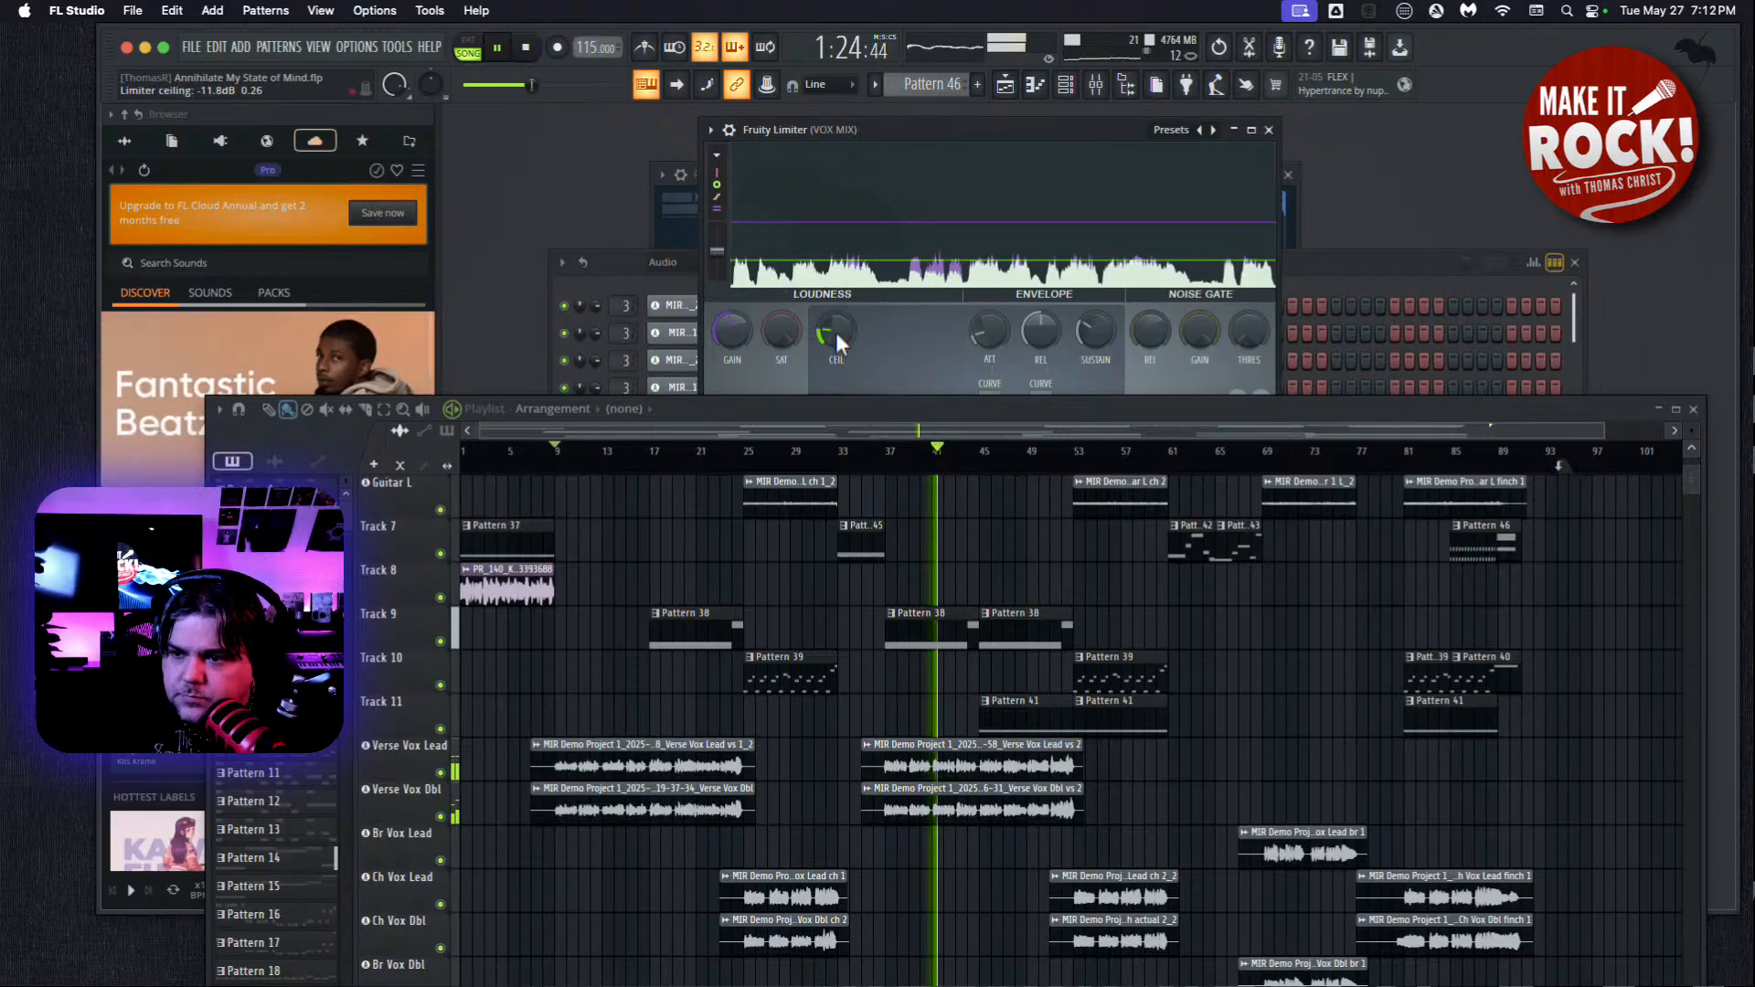
click(718, 156)
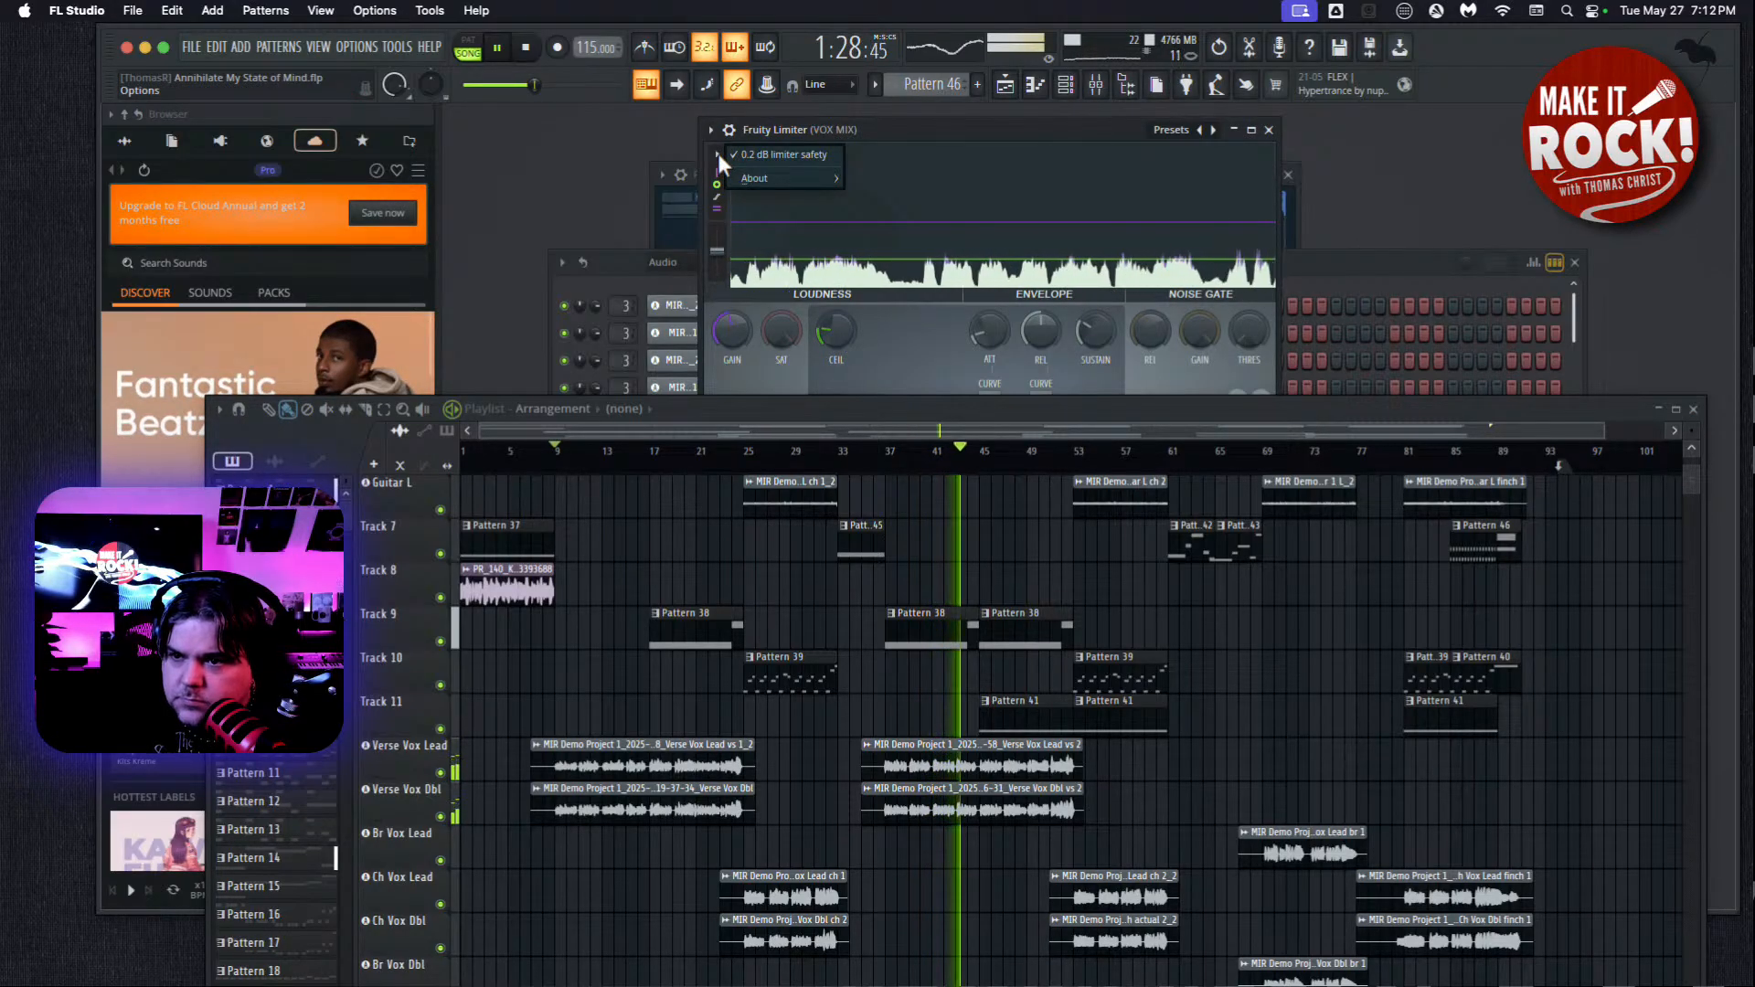
click(719, 155)
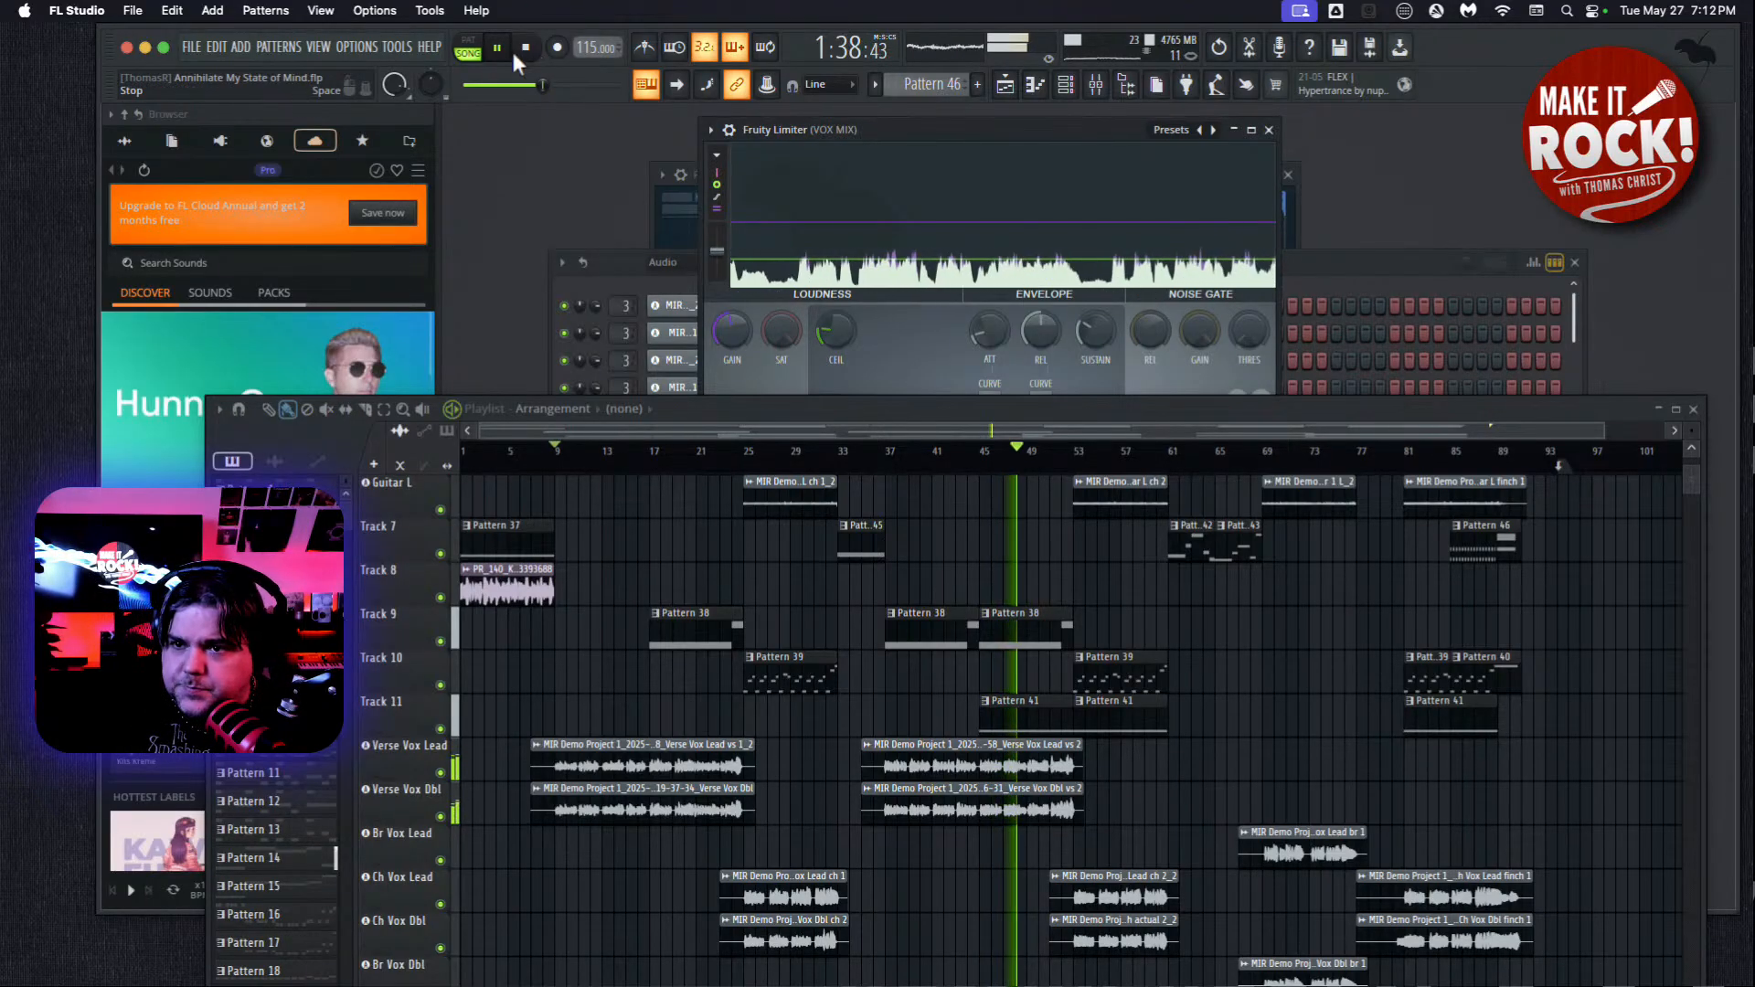
key(space)
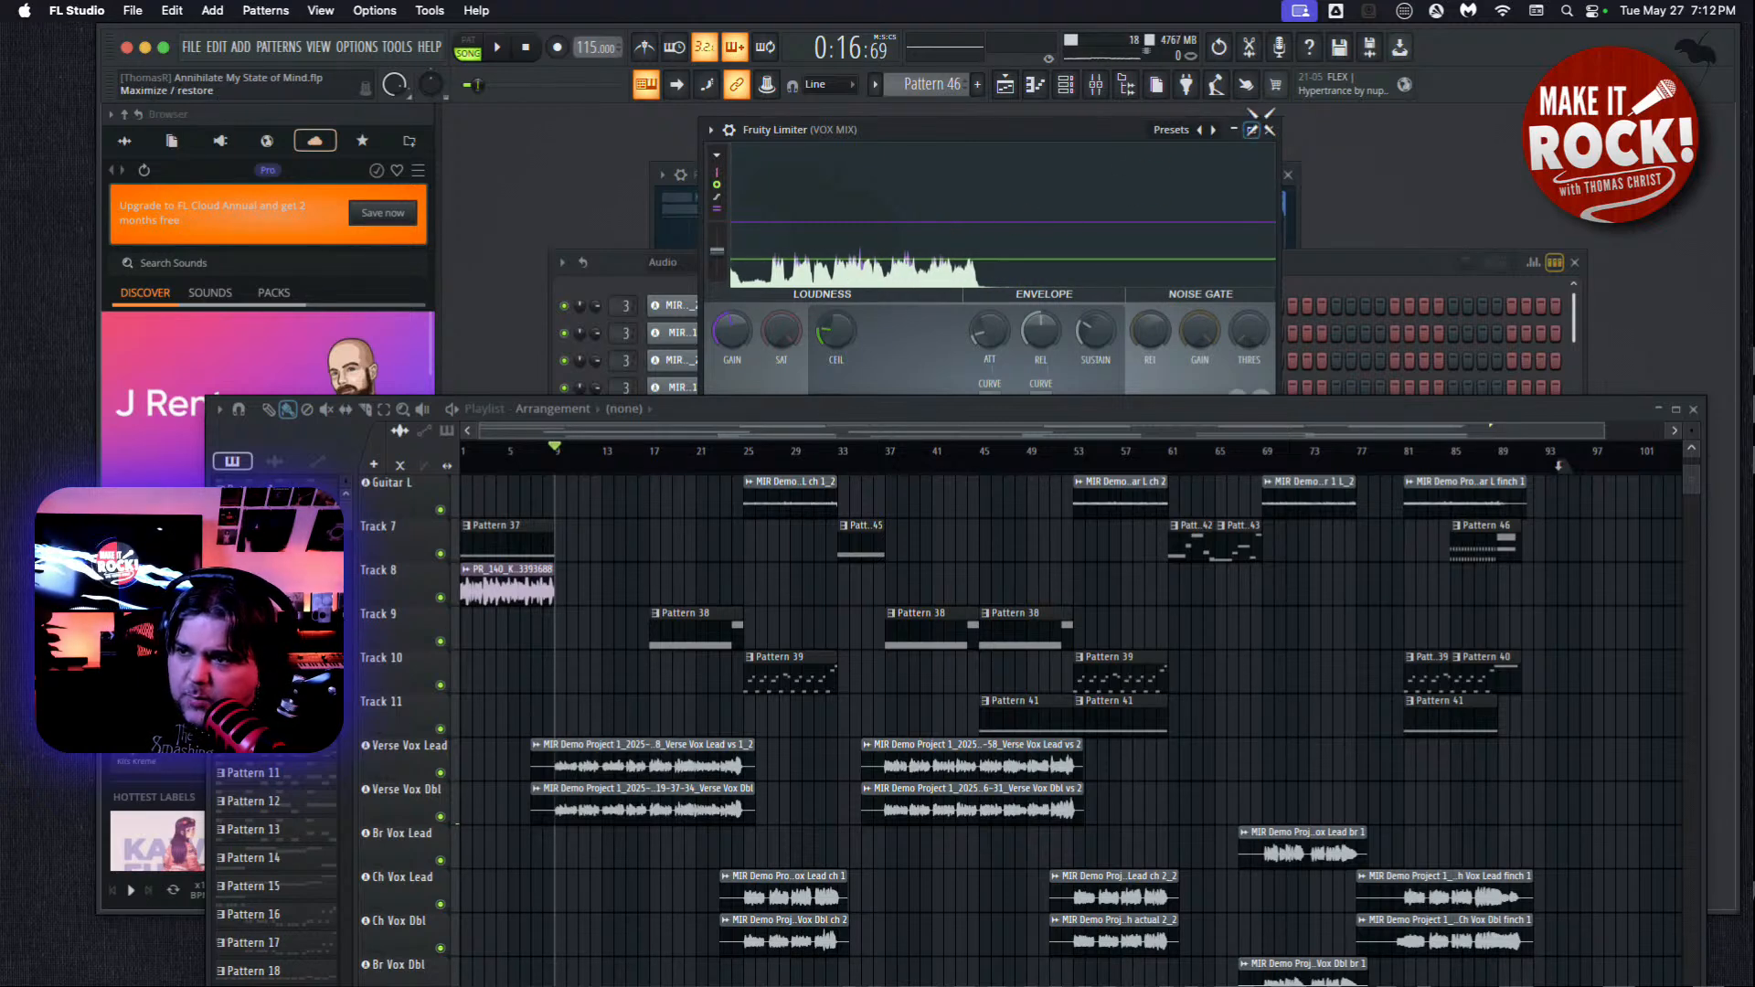
Close the Fruity Limiter, move the playlist back up, and reopen the mixer.
click(1270, 129)
drag(1106, 419, 1121, 207)
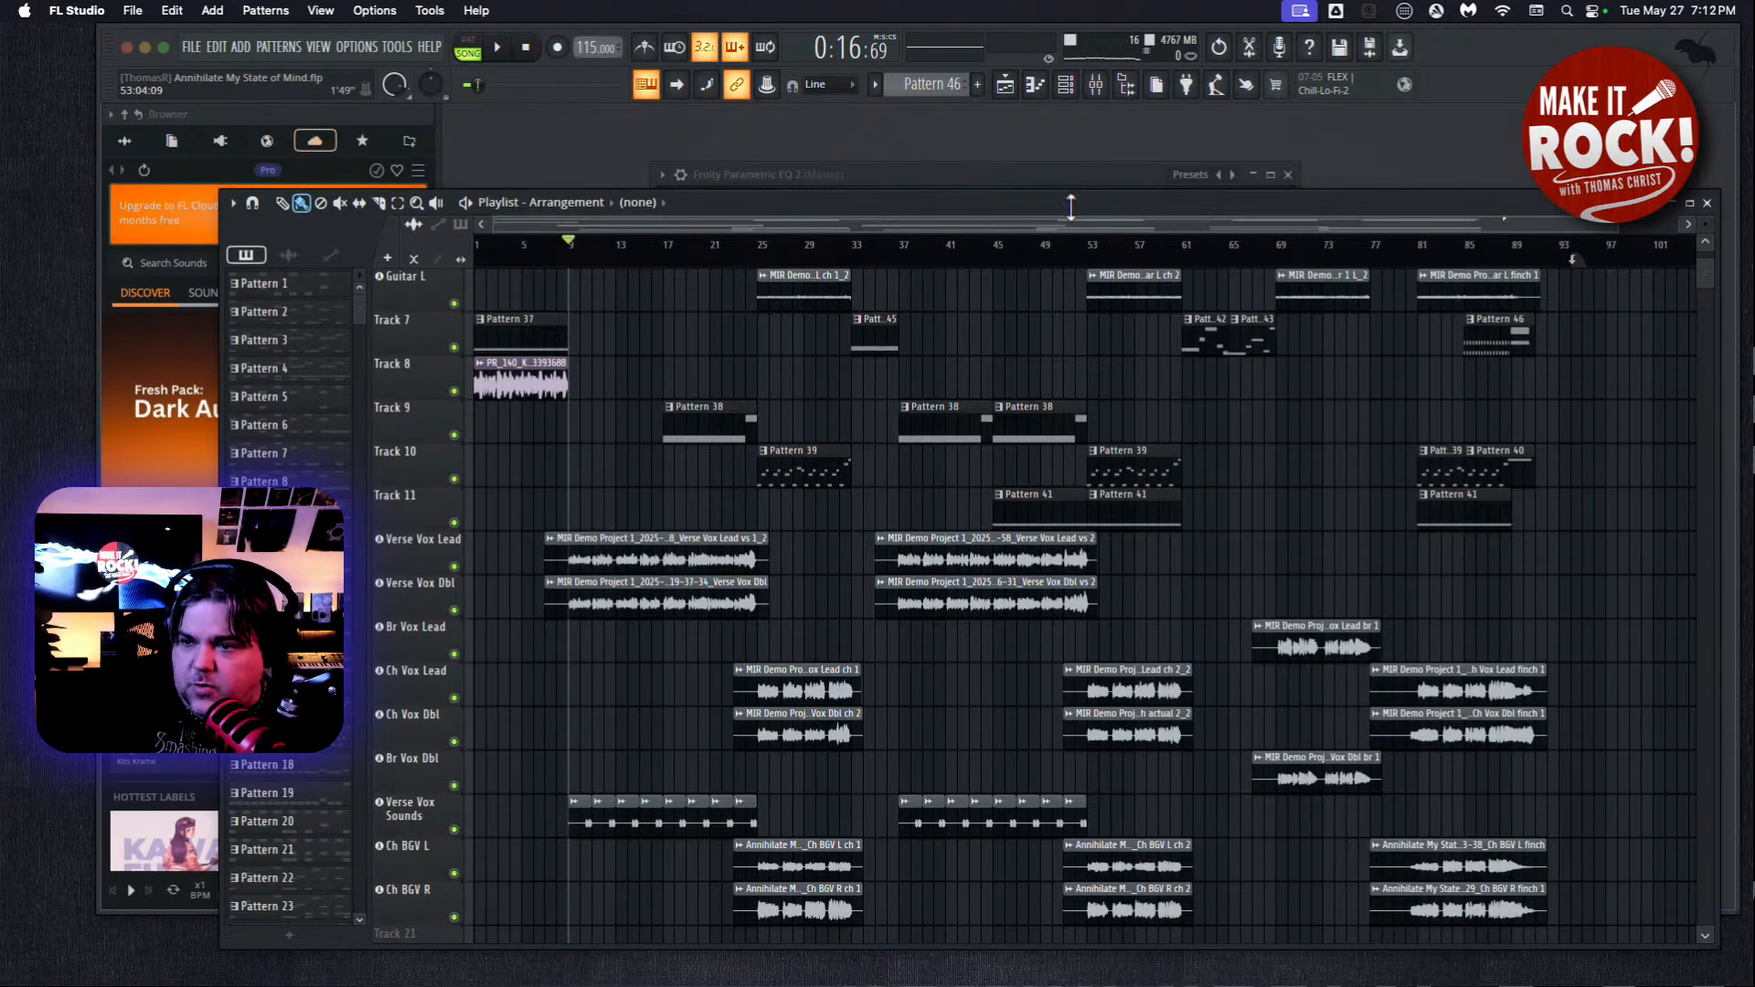
click(320, 47)
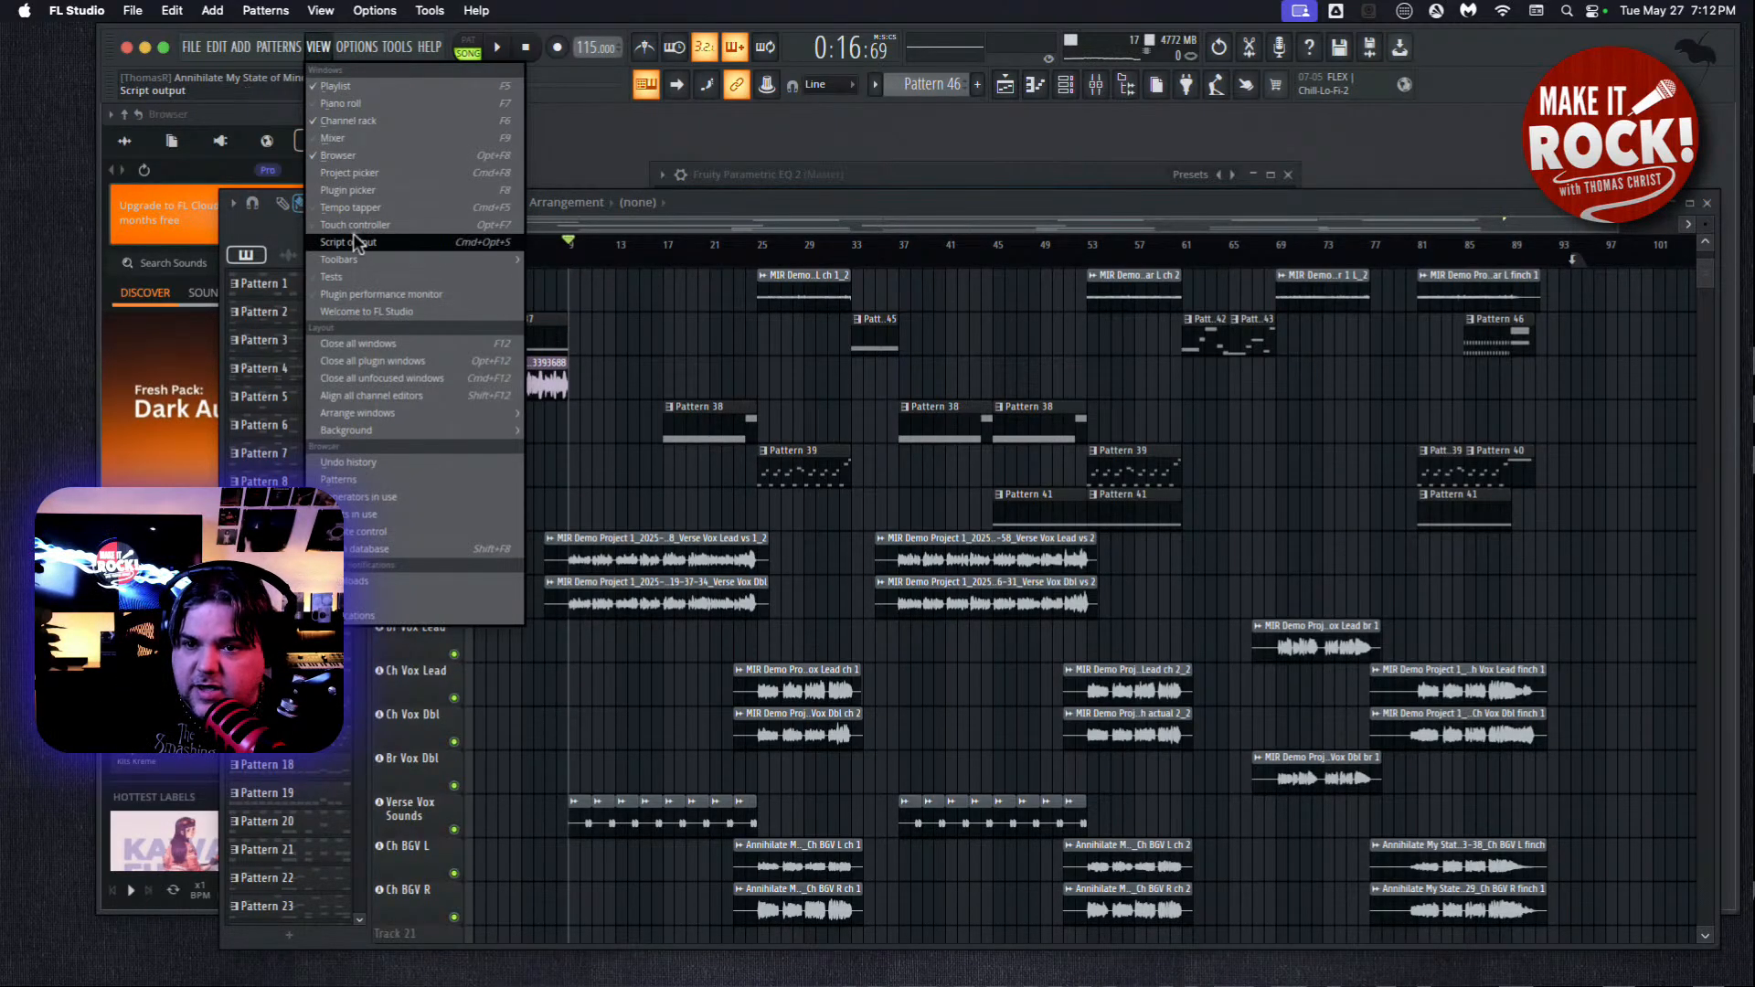
click(364, 140)
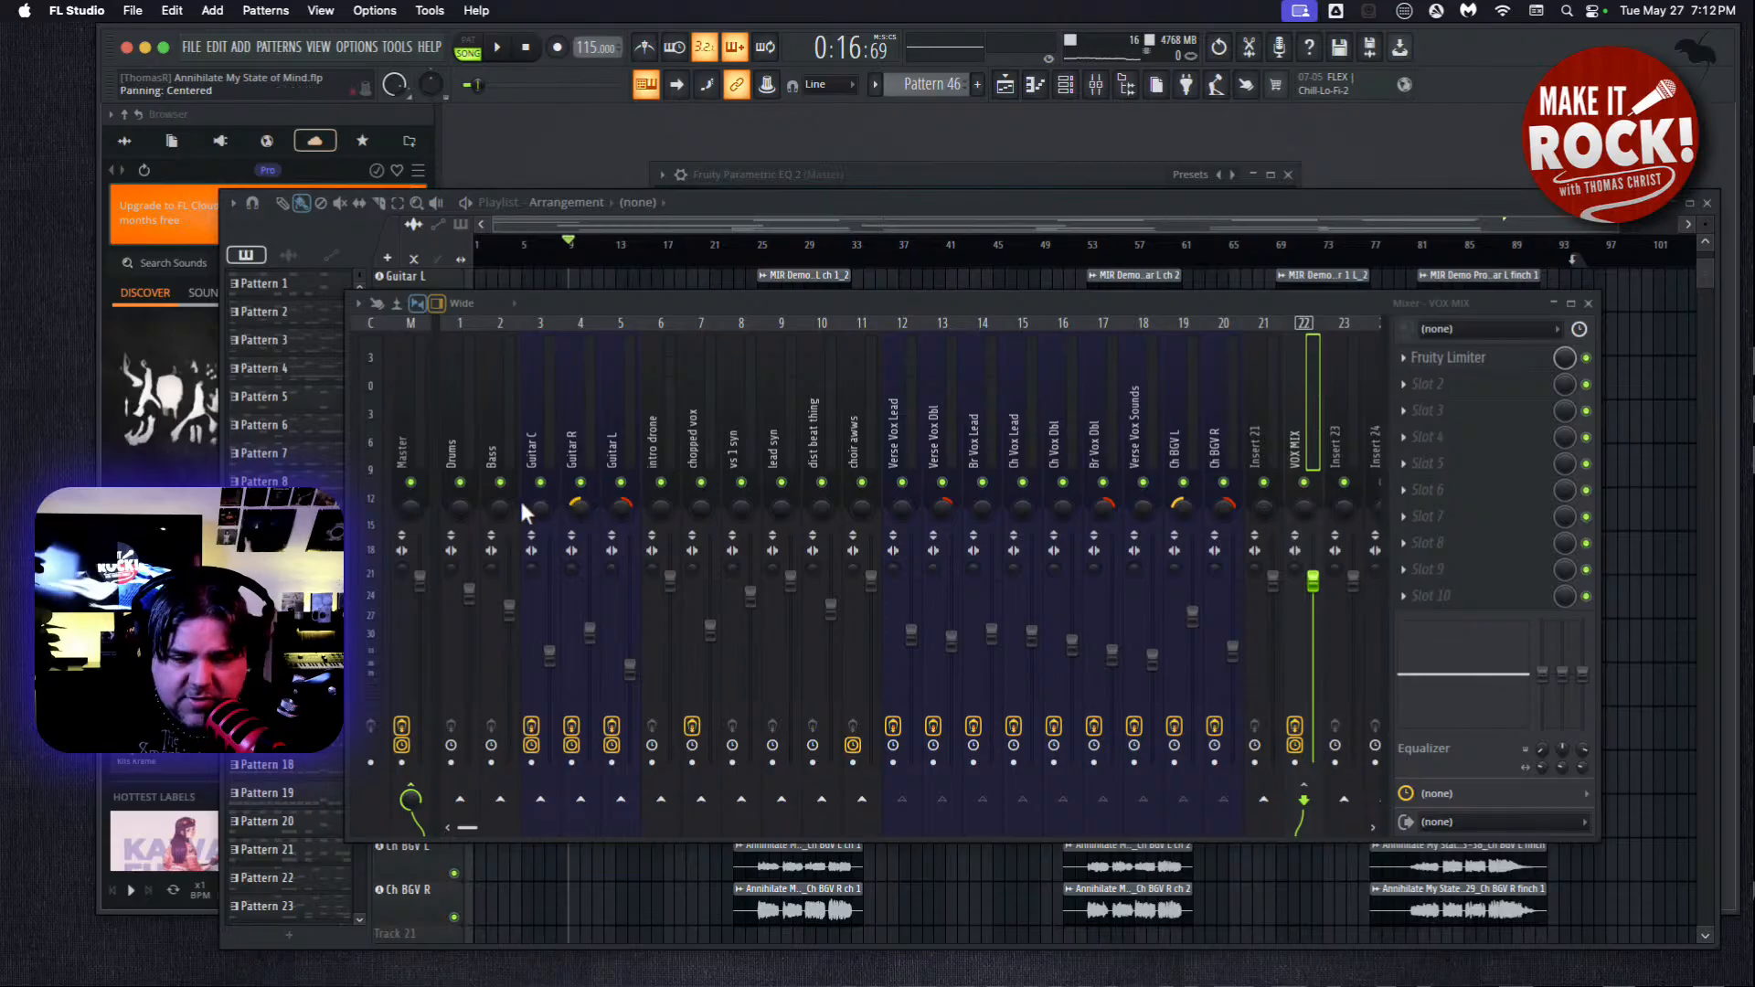
Route the Drums and Bass mixer tracks to Insert 23 instead of the Master.
click(450, 447)
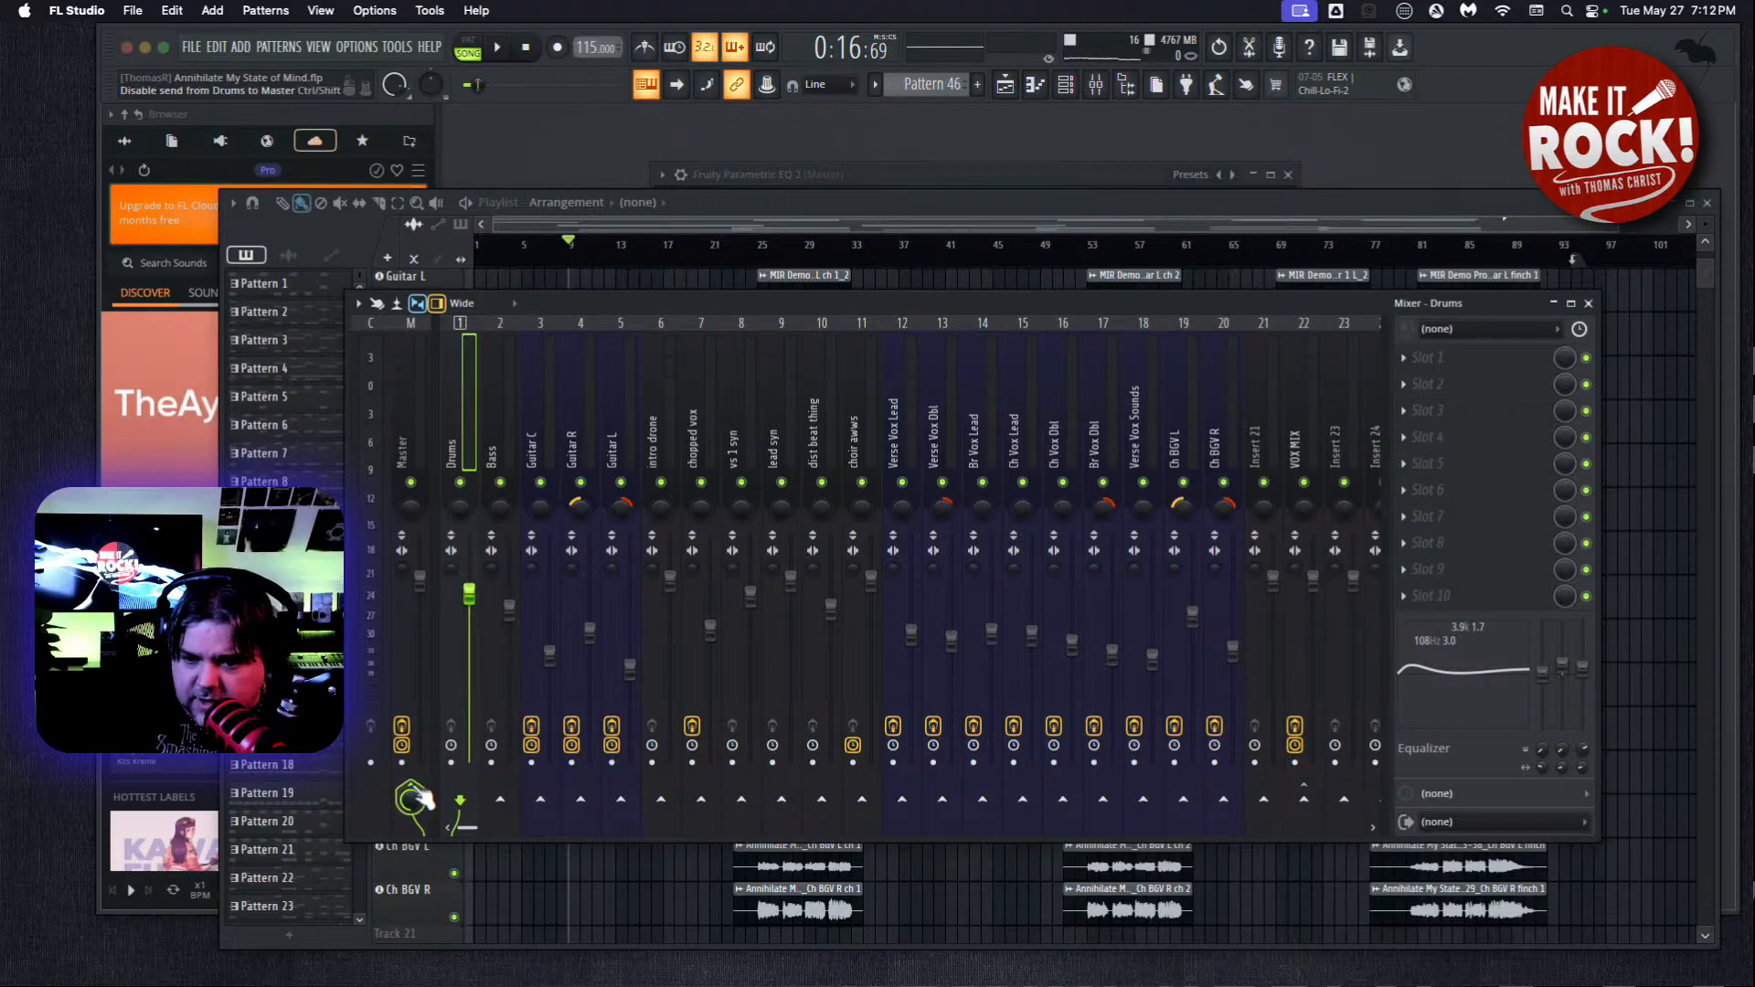
click(1344, 802)
click(509, 418)
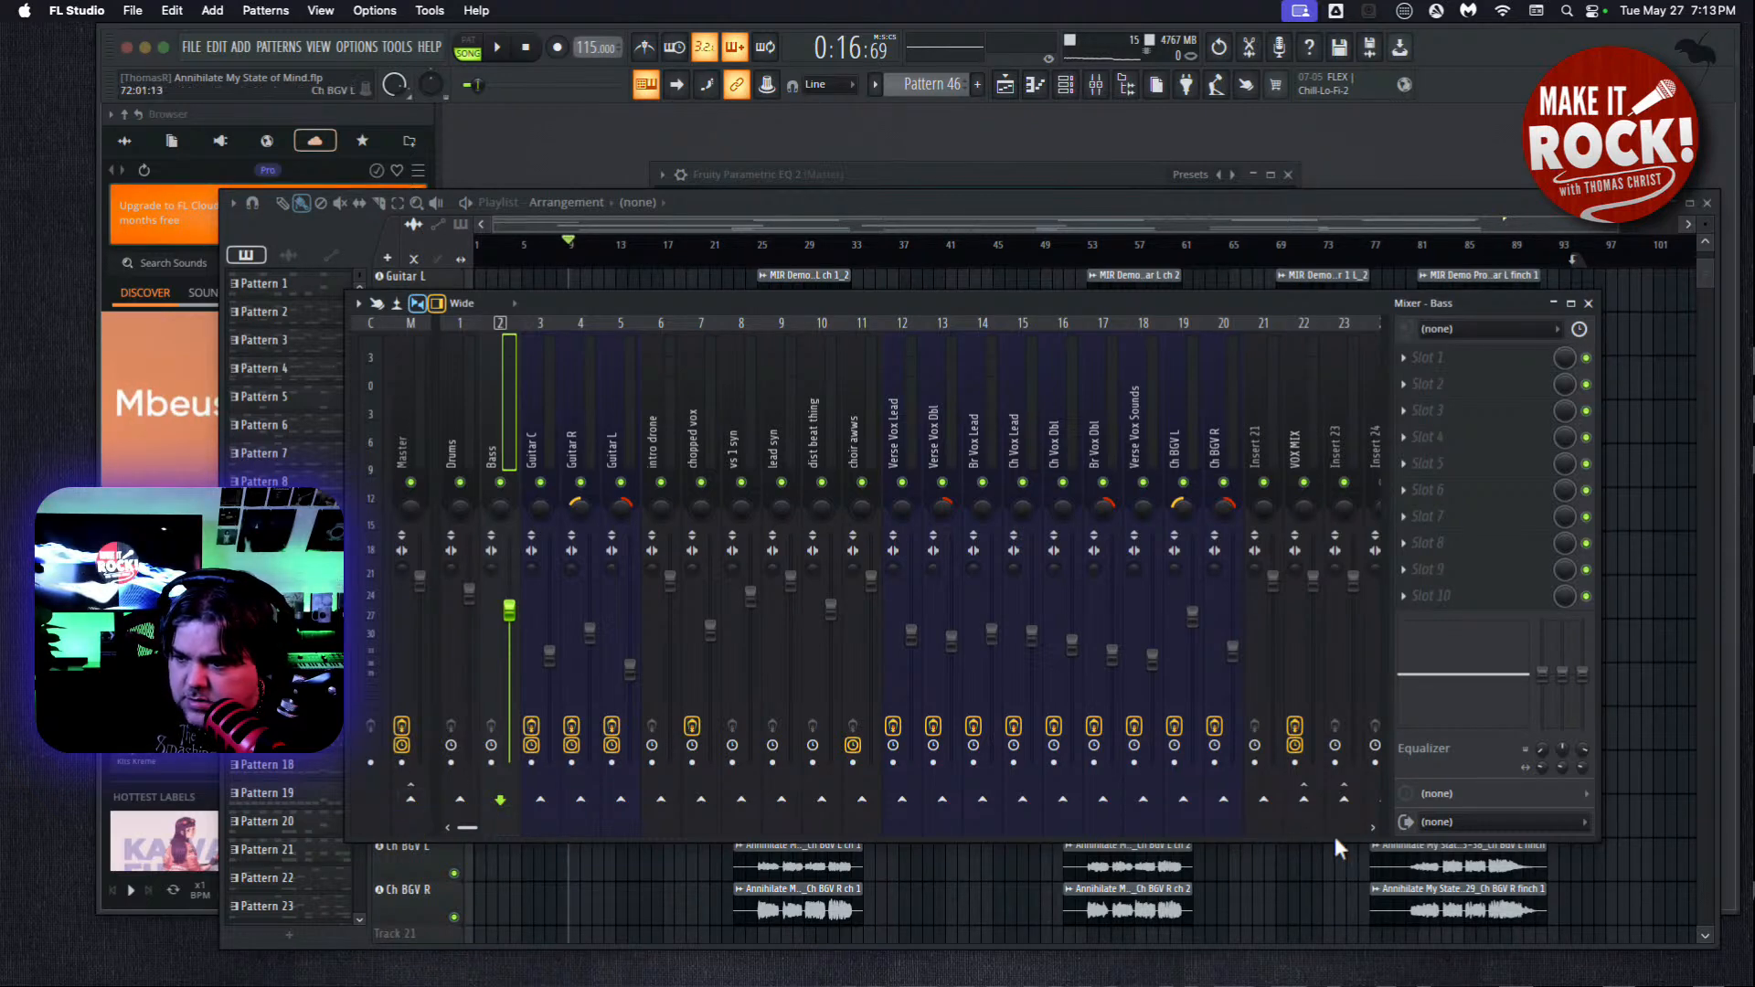
click(1344, 801)
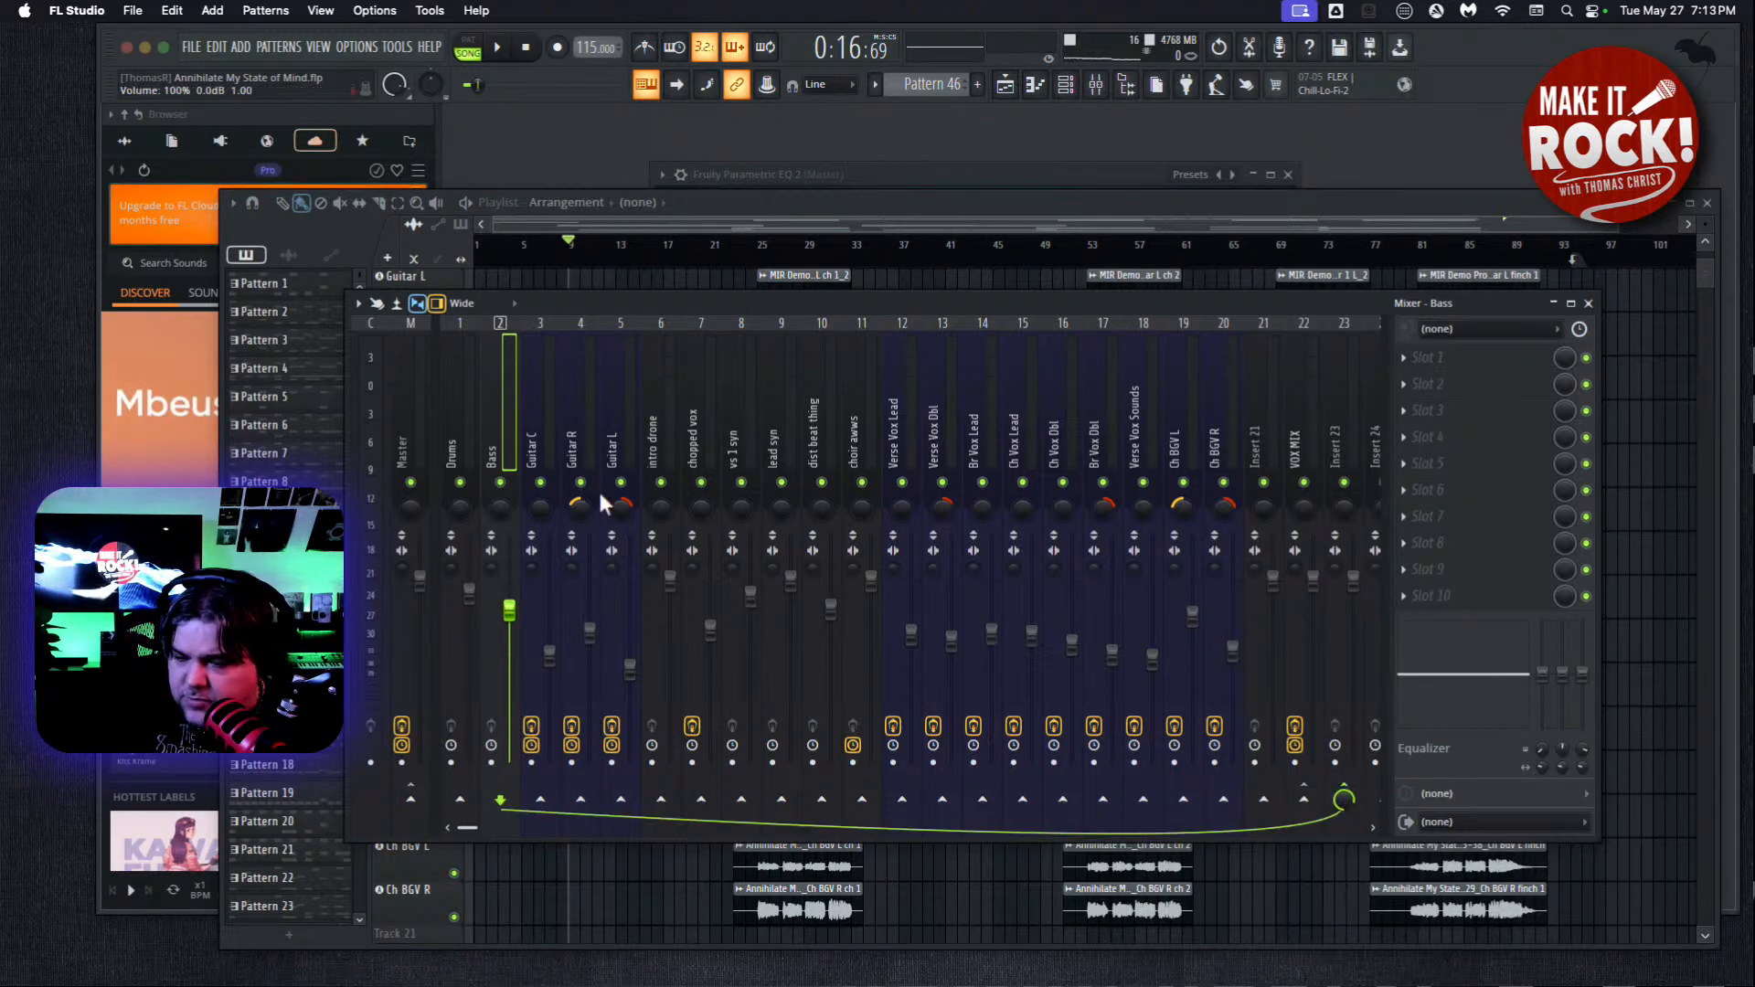
Route the Guitar C, Guitar R and Guitar L mixer tracks to Insert 24 instead of the Master.
click(534, 400)
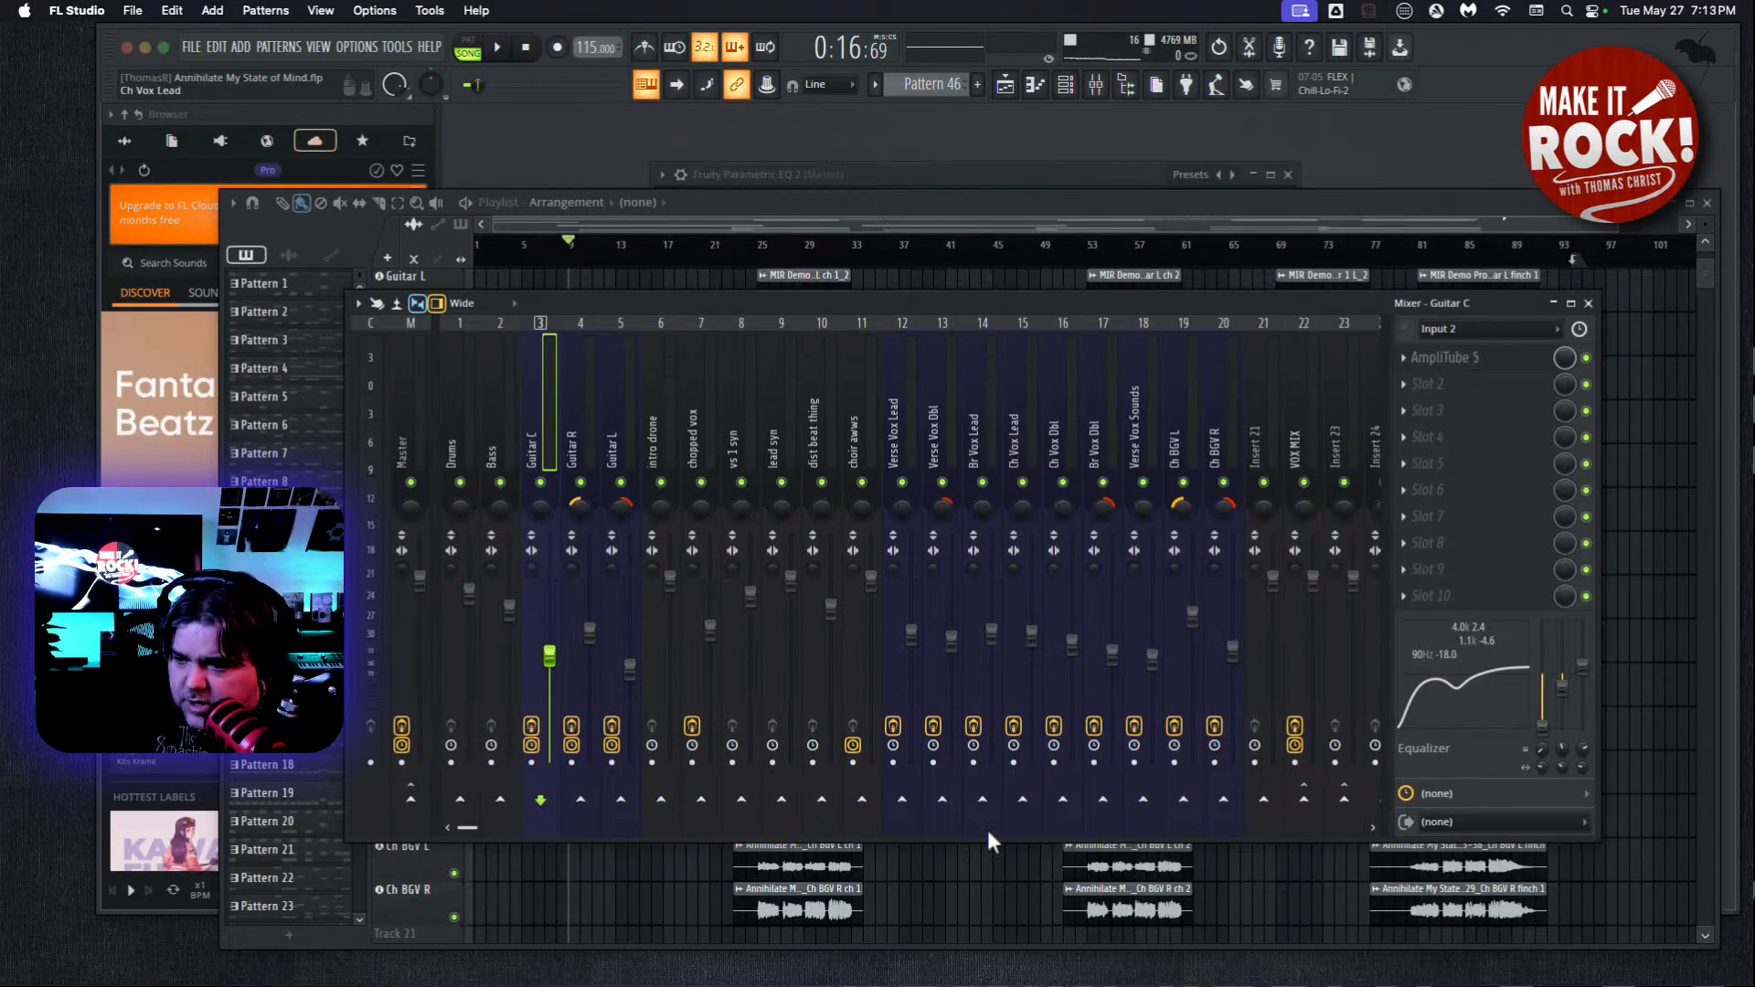
drag(479, 827, 500, 827)
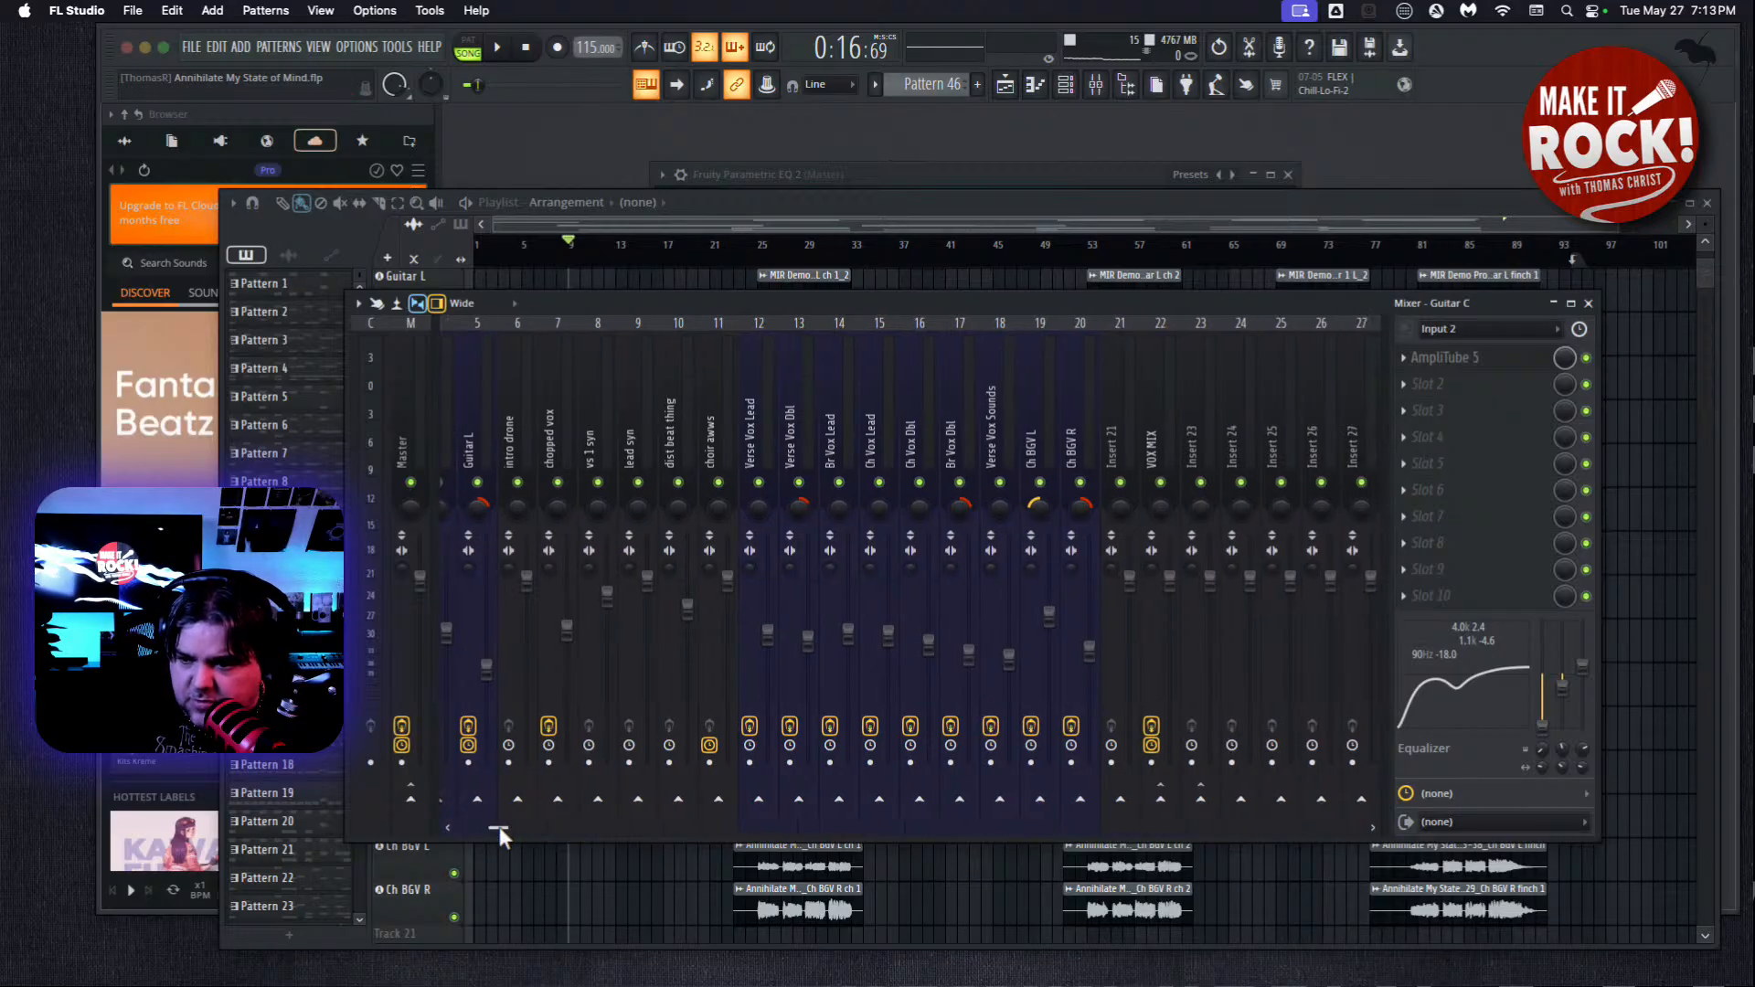
click(1241, 799)
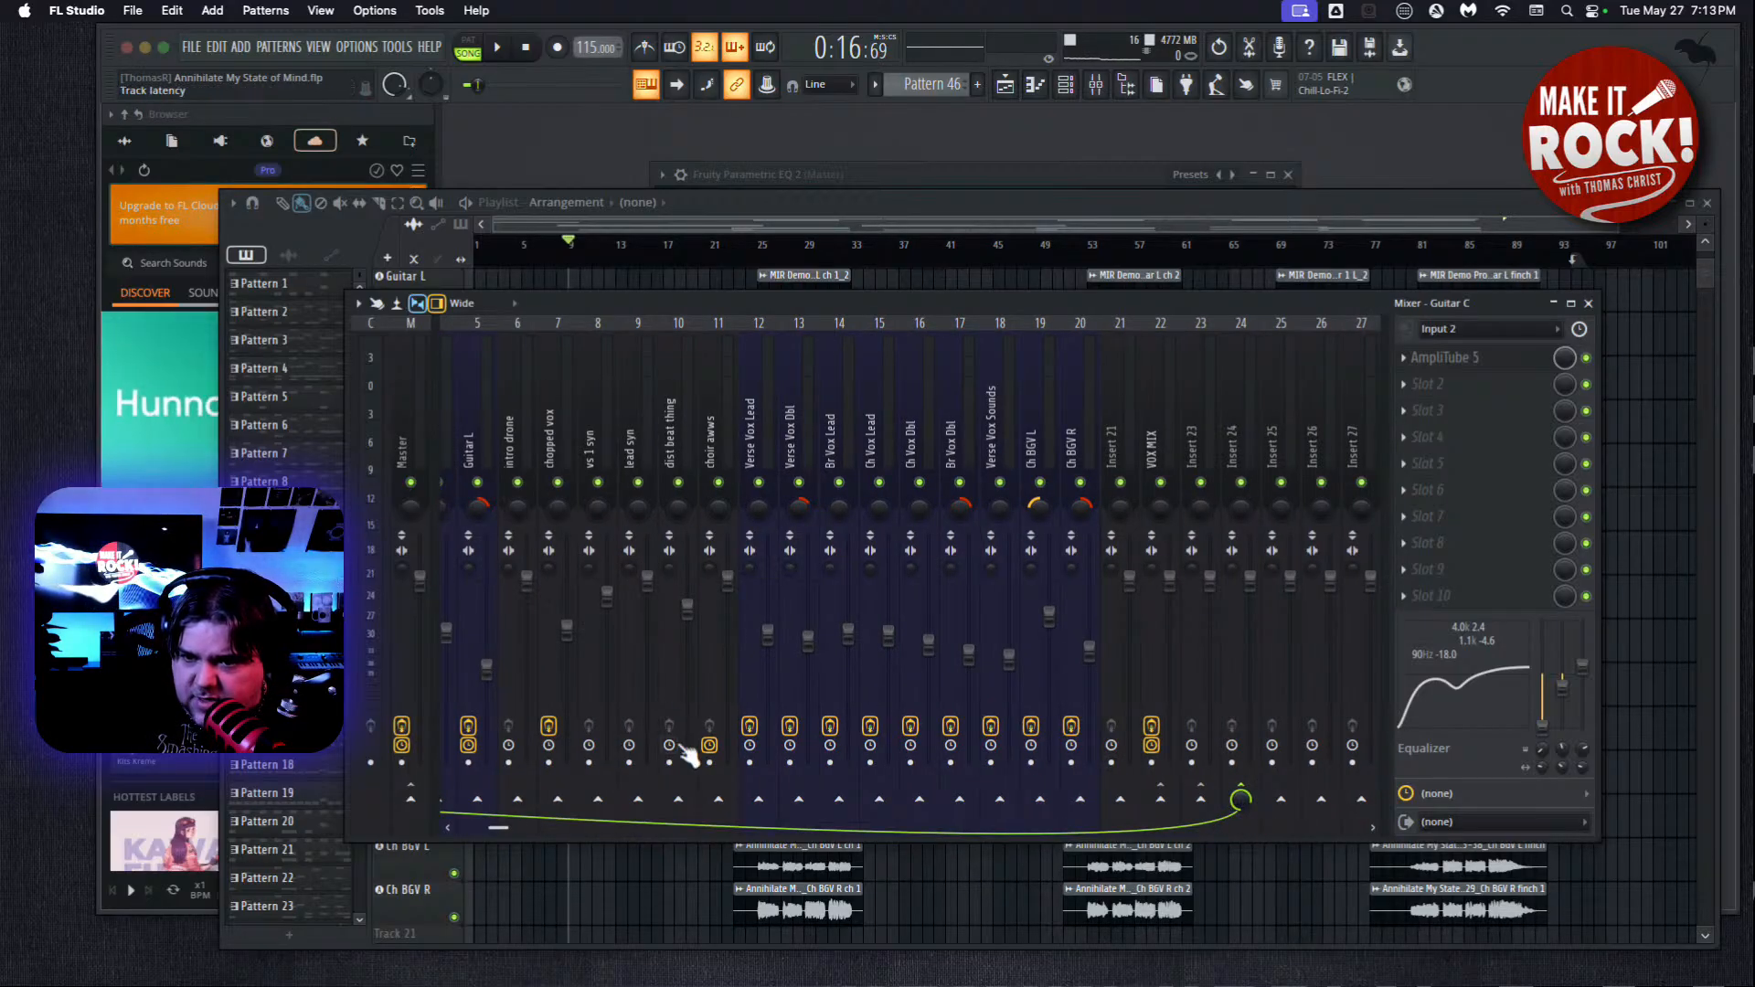
drag(497, 827, 474, 826)
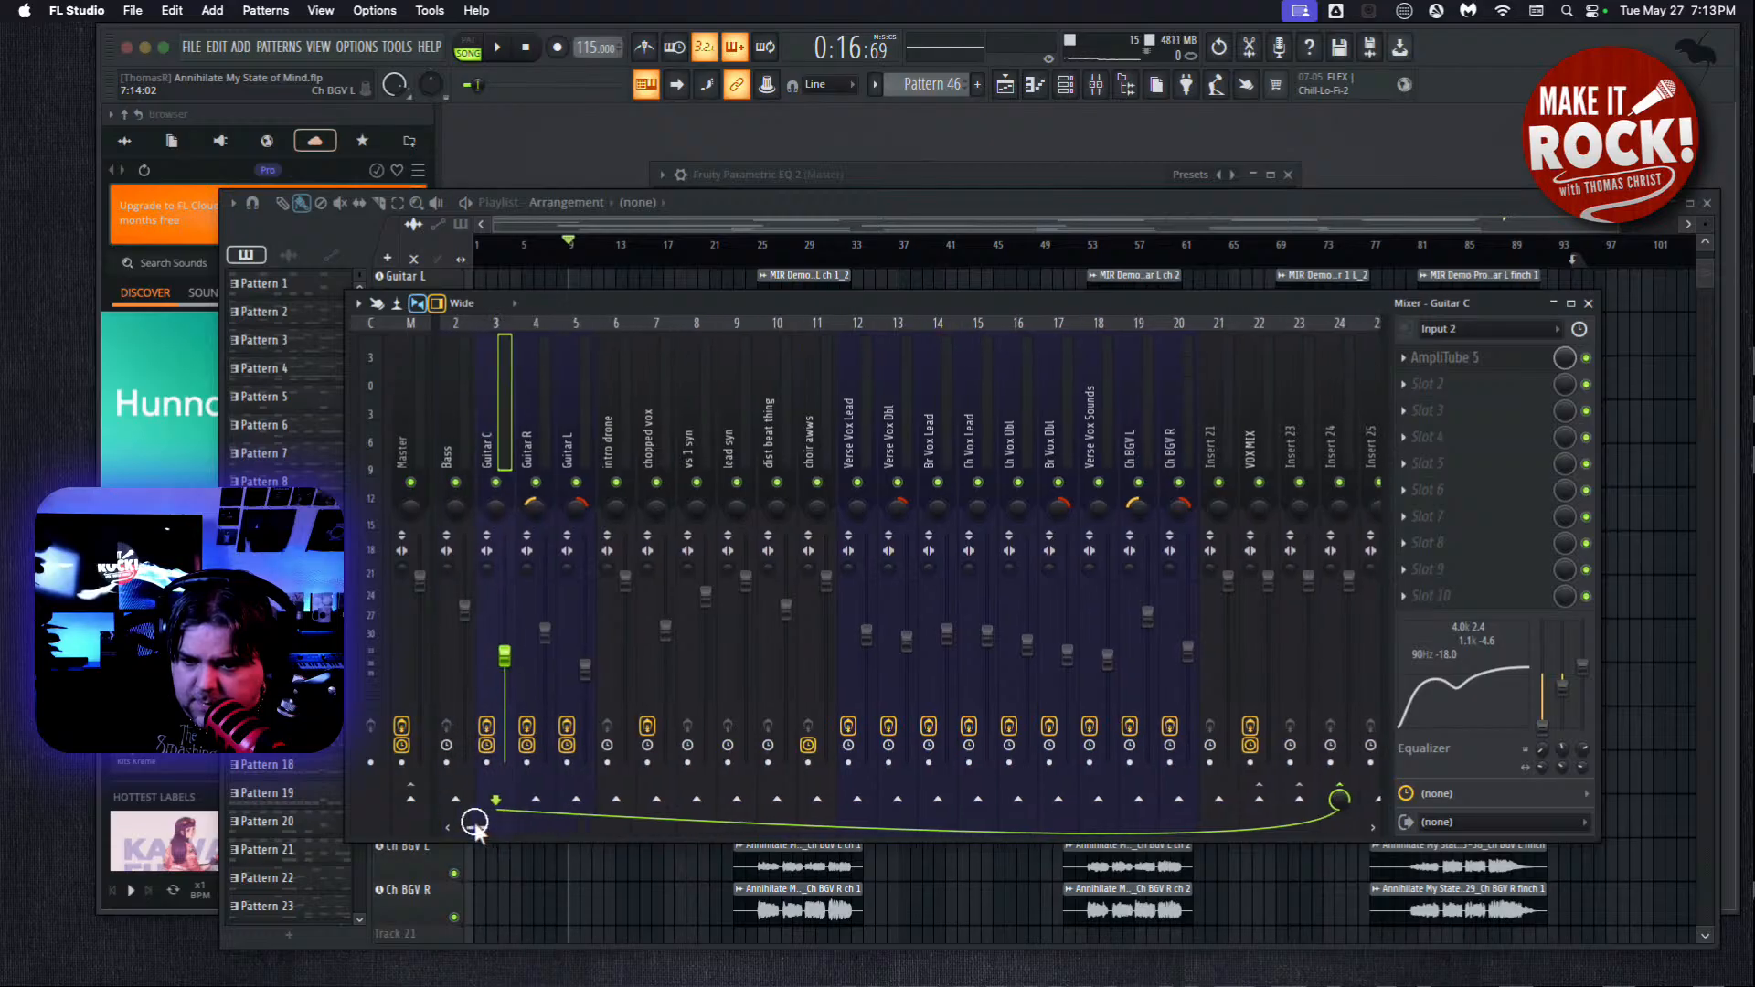
click(528, 425)
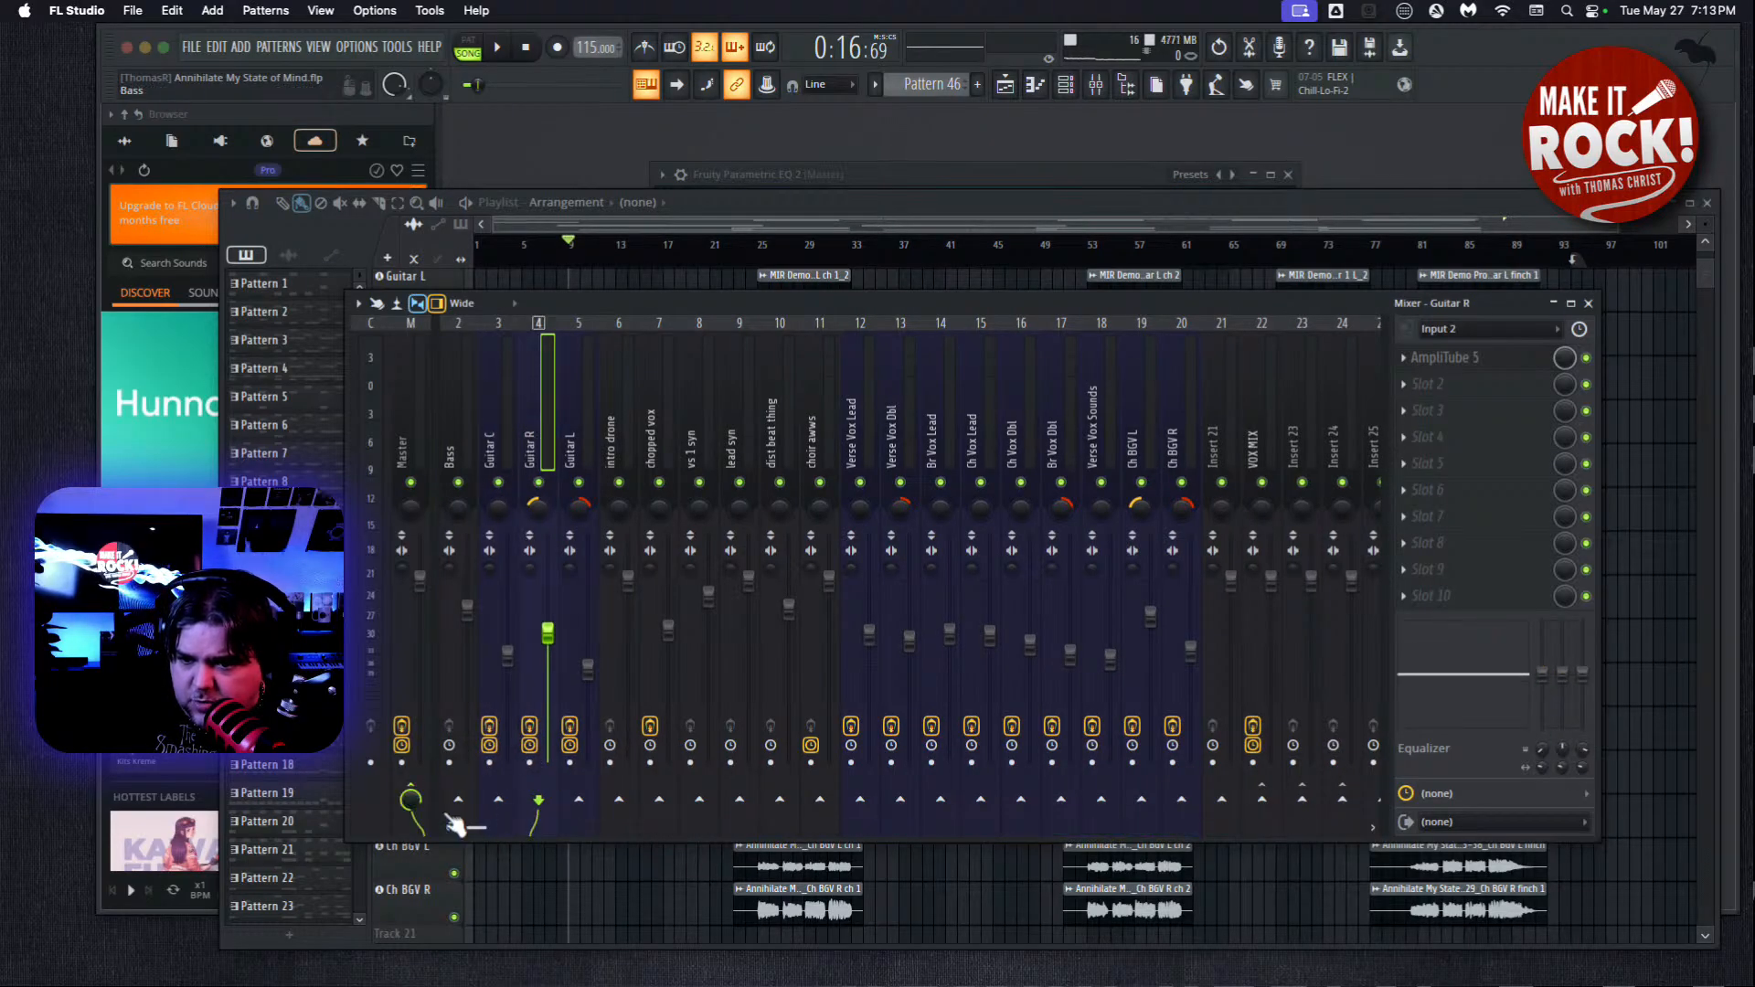
click(1343, 798)
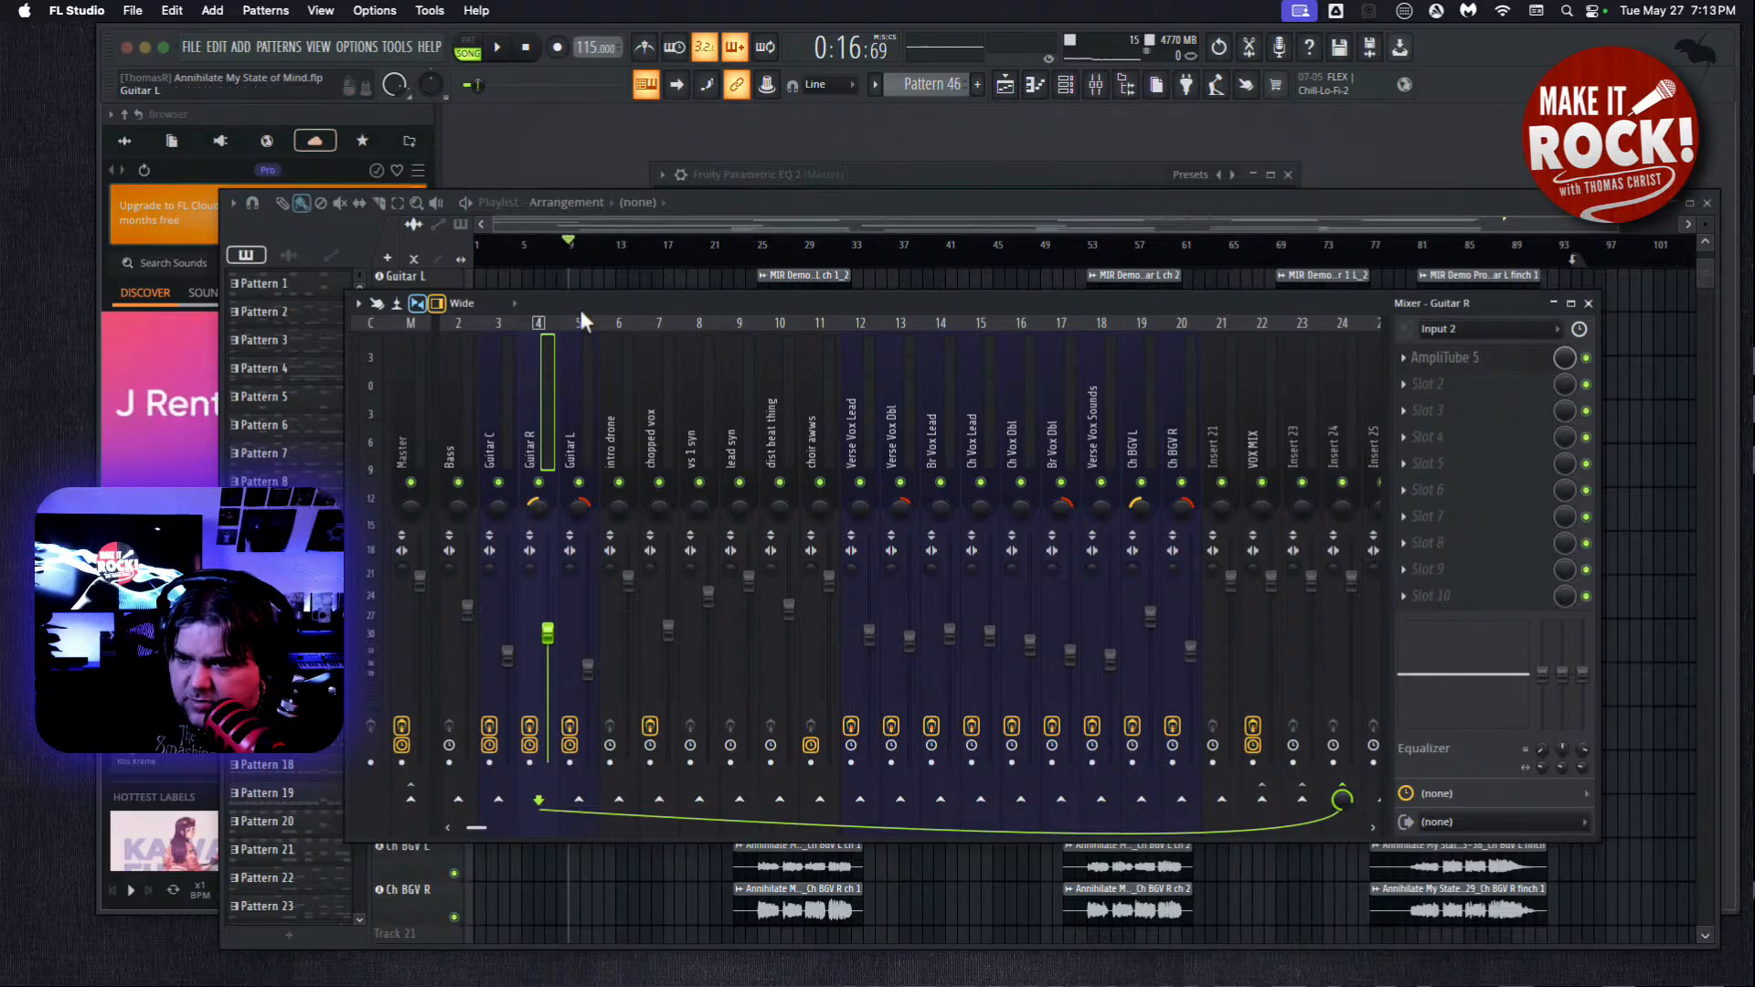
click(573, 428)
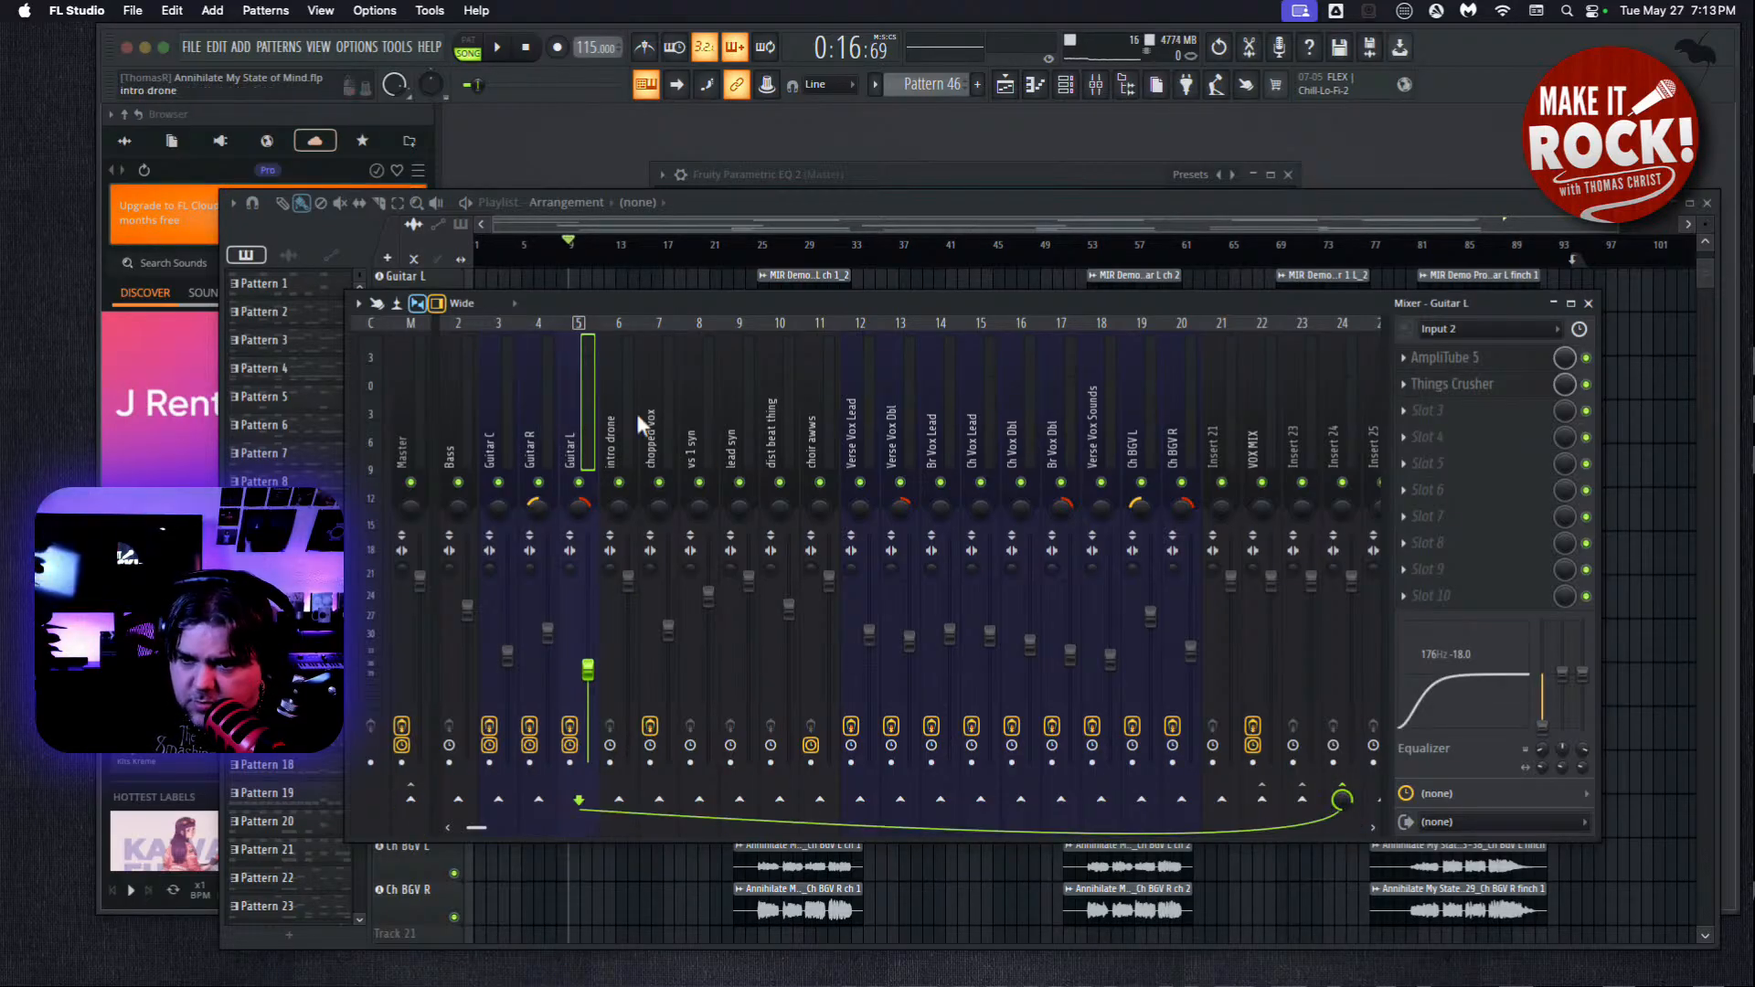
Route the intro drone, chopped vox and vs 1 syn mixer tracks to Insert 23 instead of the Master.
click(603, 421)
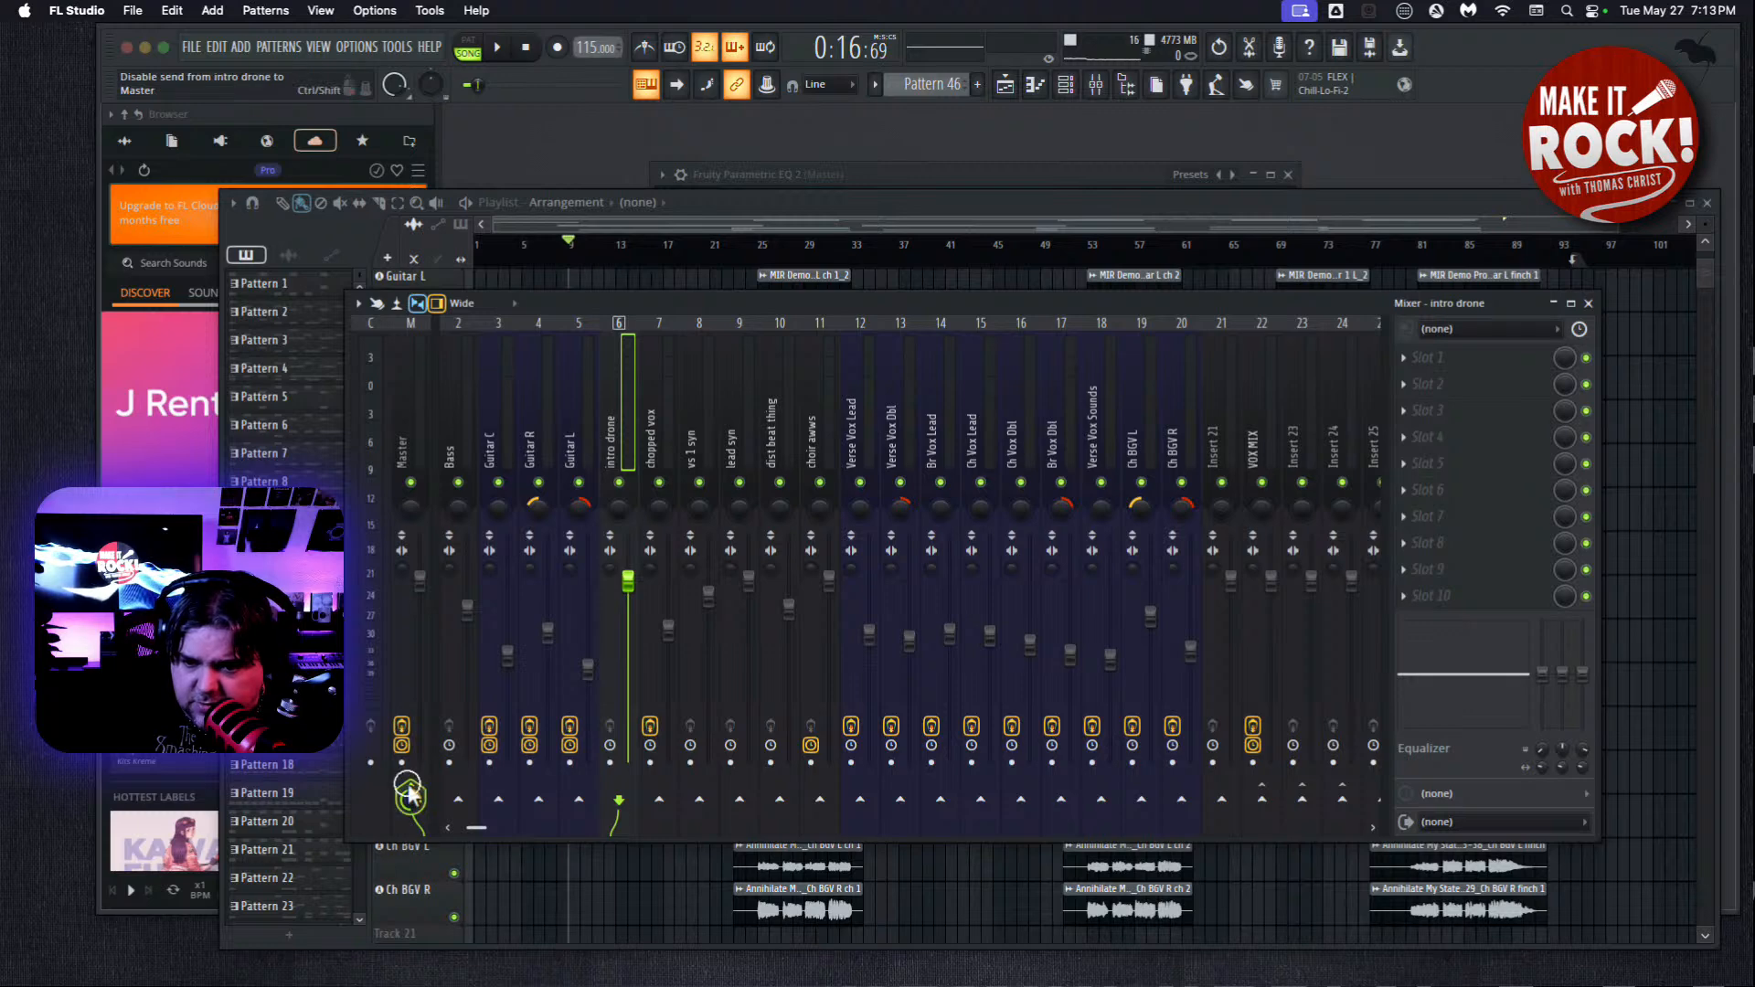
click(1304, 801)
click(656, 417)
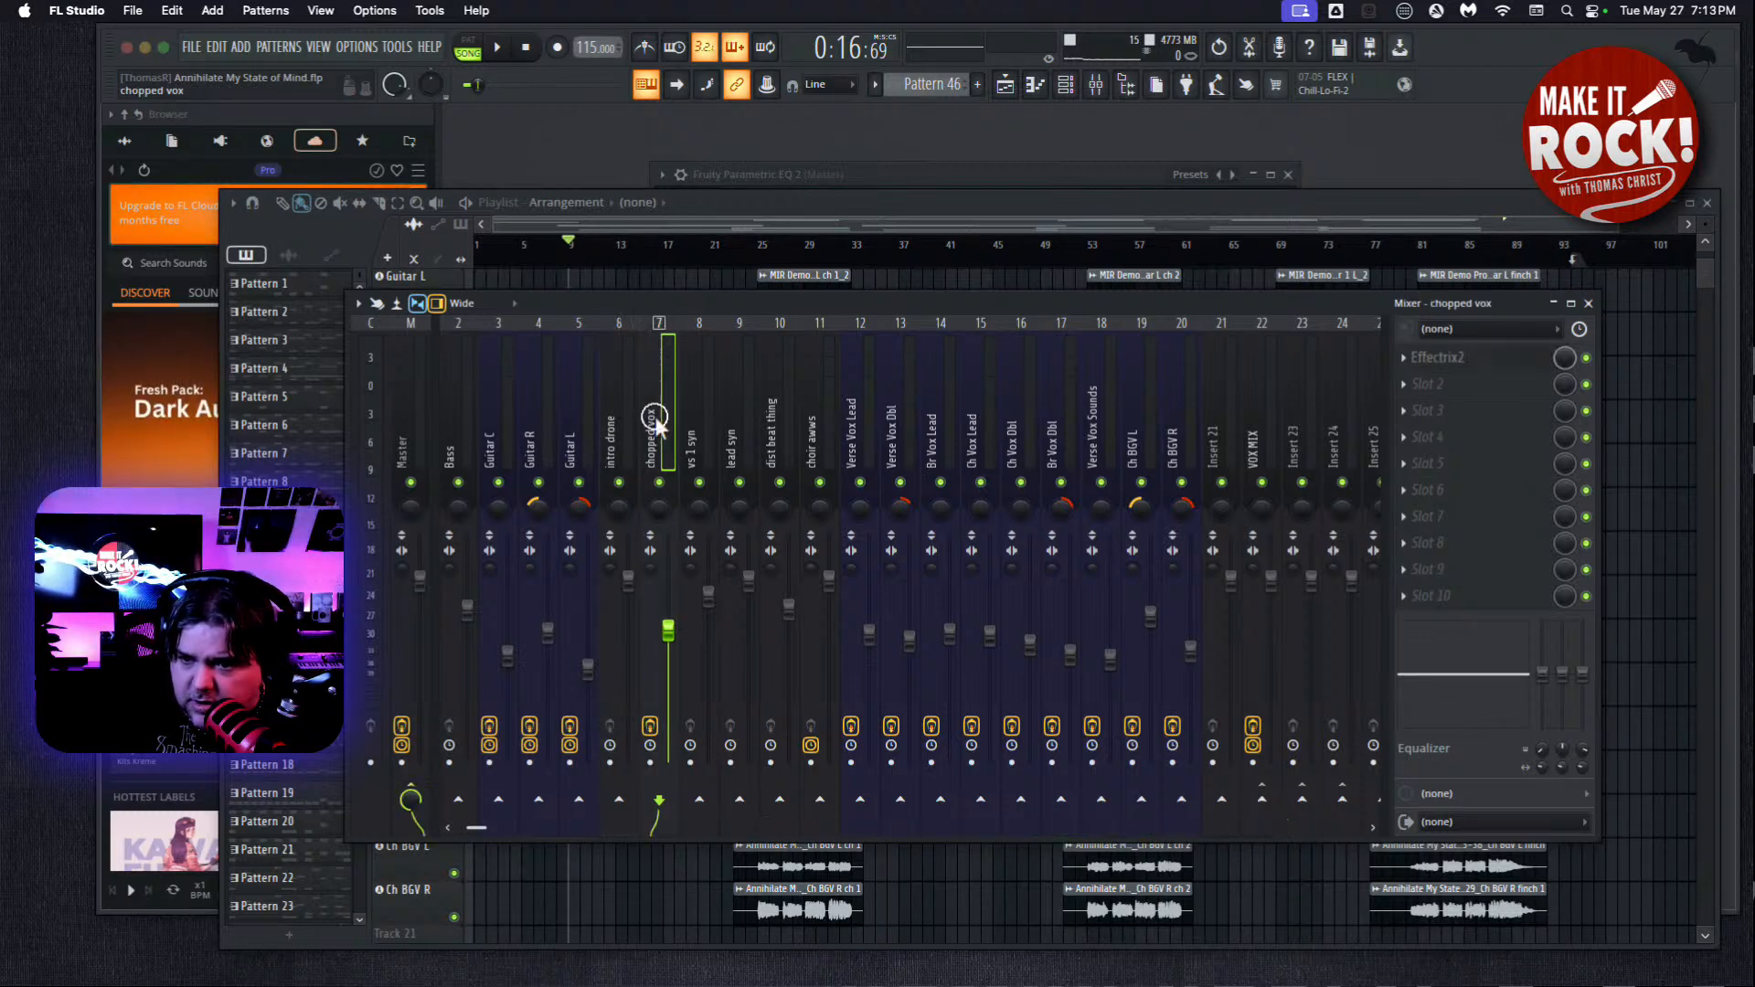
click(410, 795)
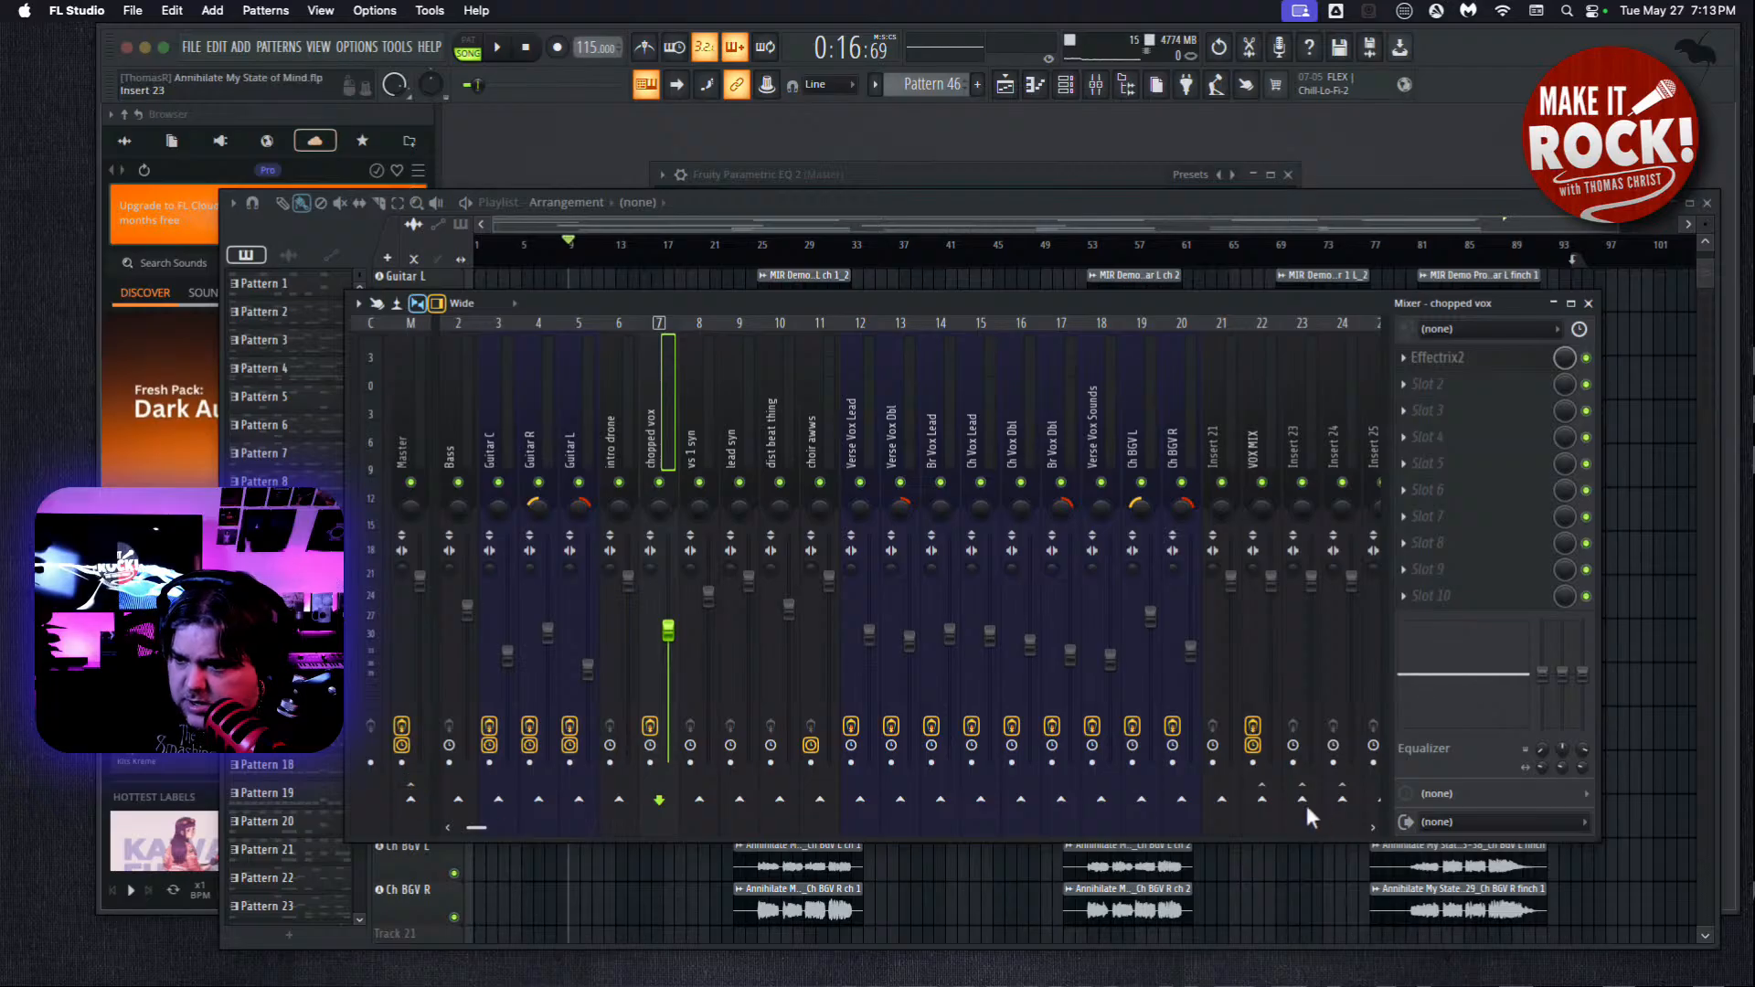
click(1306, 805)
click(690, 428)
click(411, 797)
click(1306, 803)
Route the lead syn, dist beat thing and choir awws mixer tracks to Insert 23 instead of the Master.
click(725, 379)
click(411, 801)
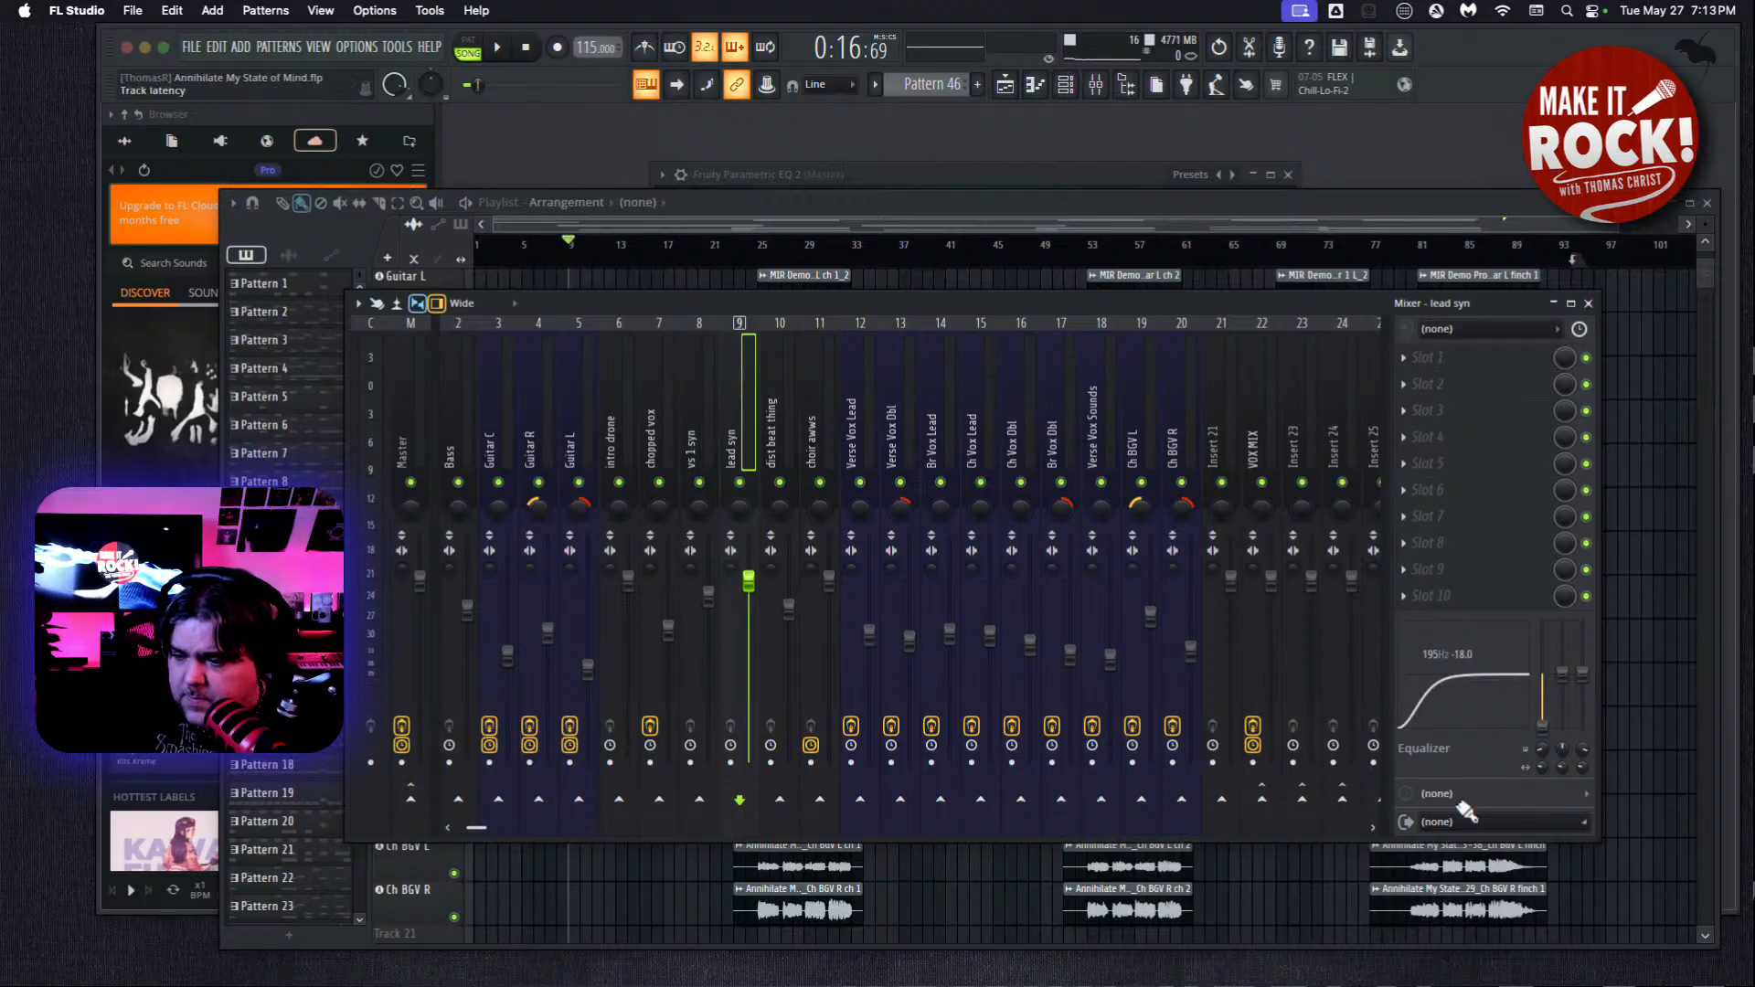
click(1302, 801)
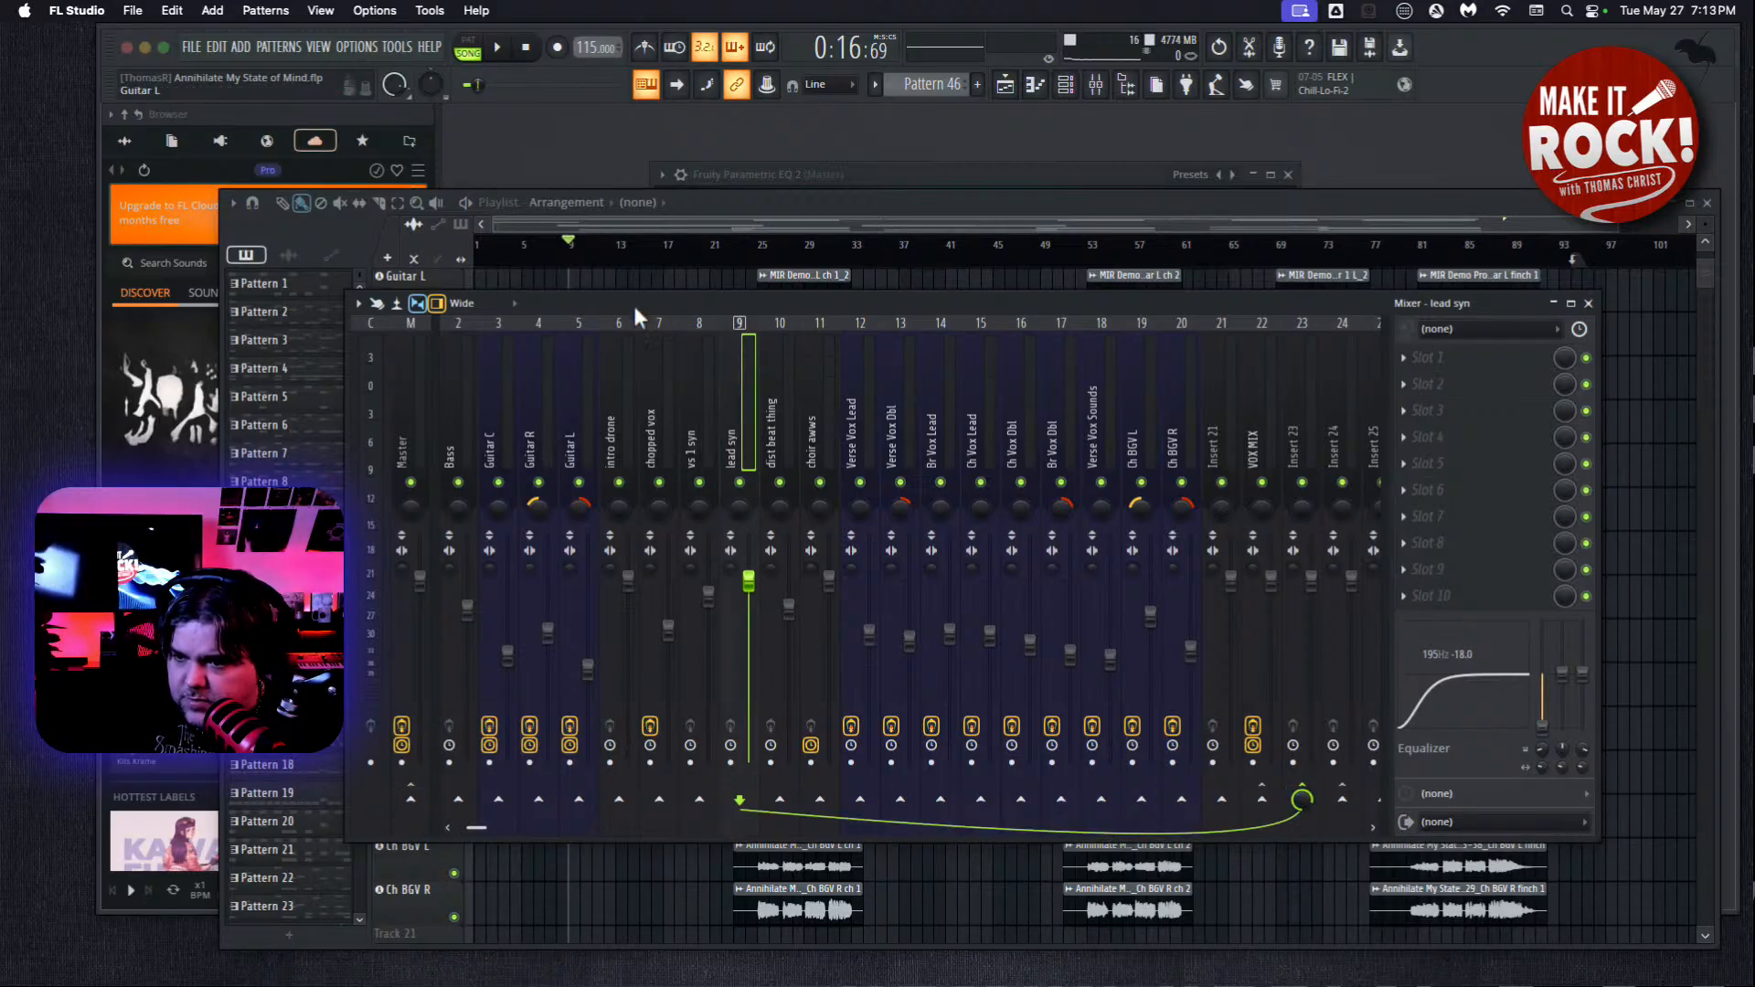
click(766, 419)
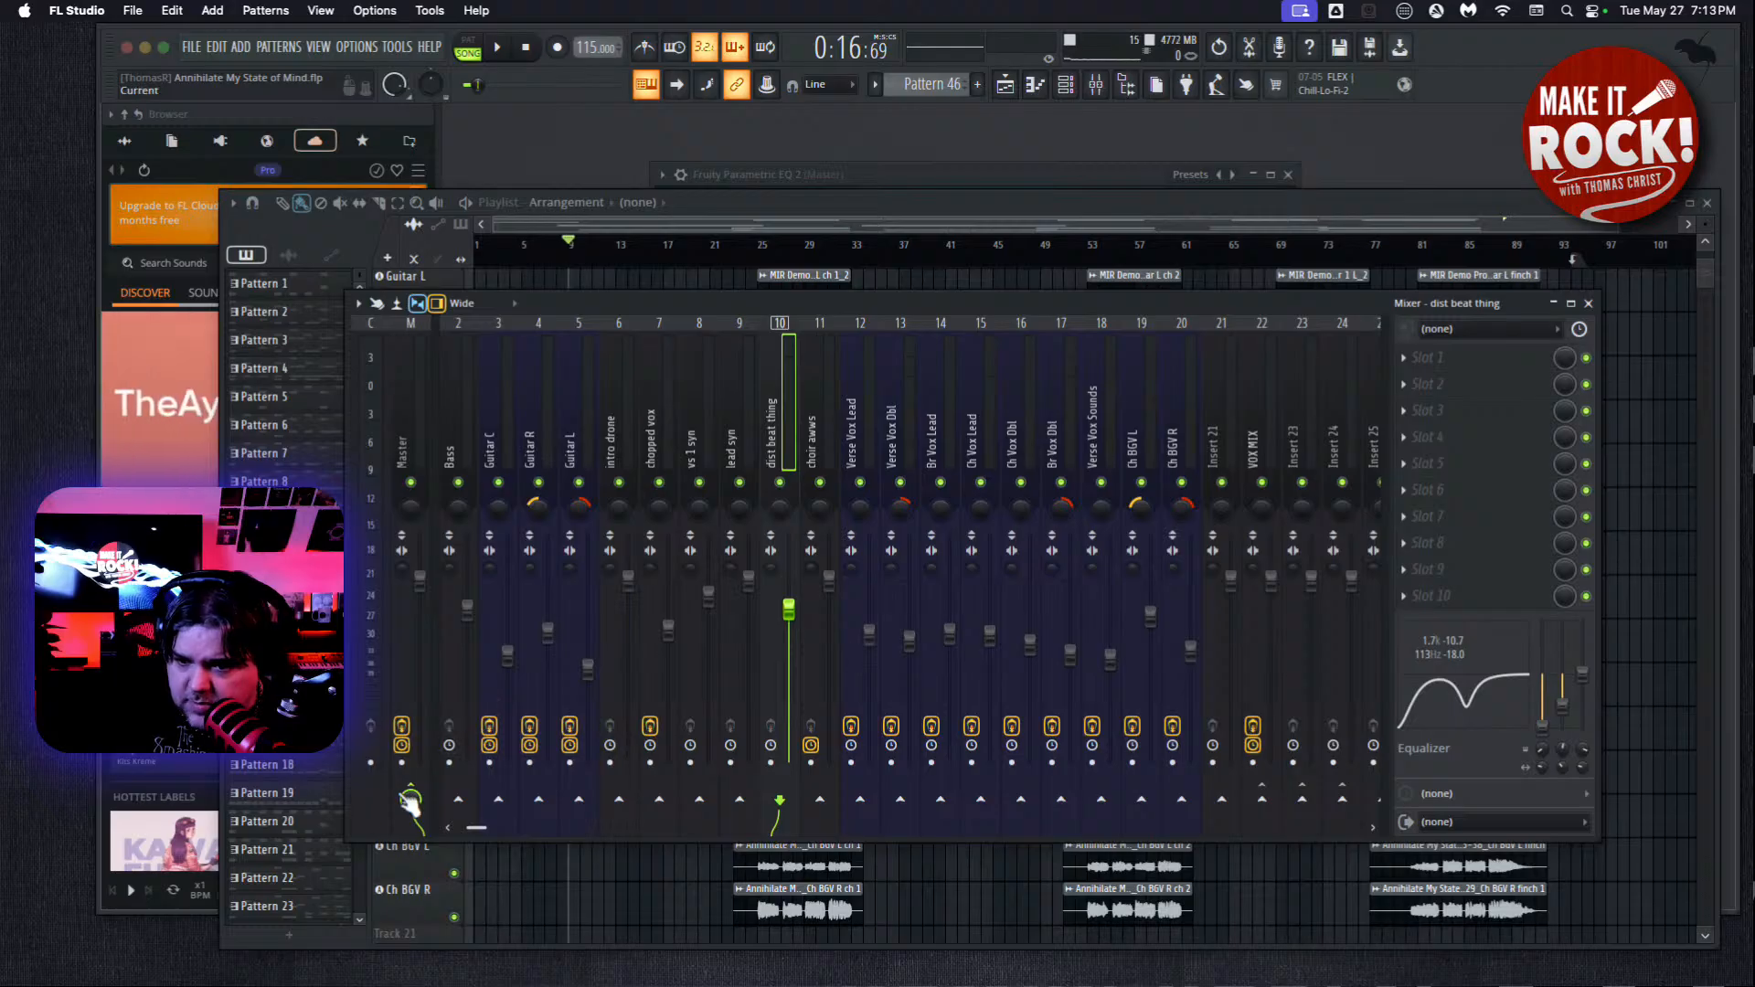
click(1303, 799)
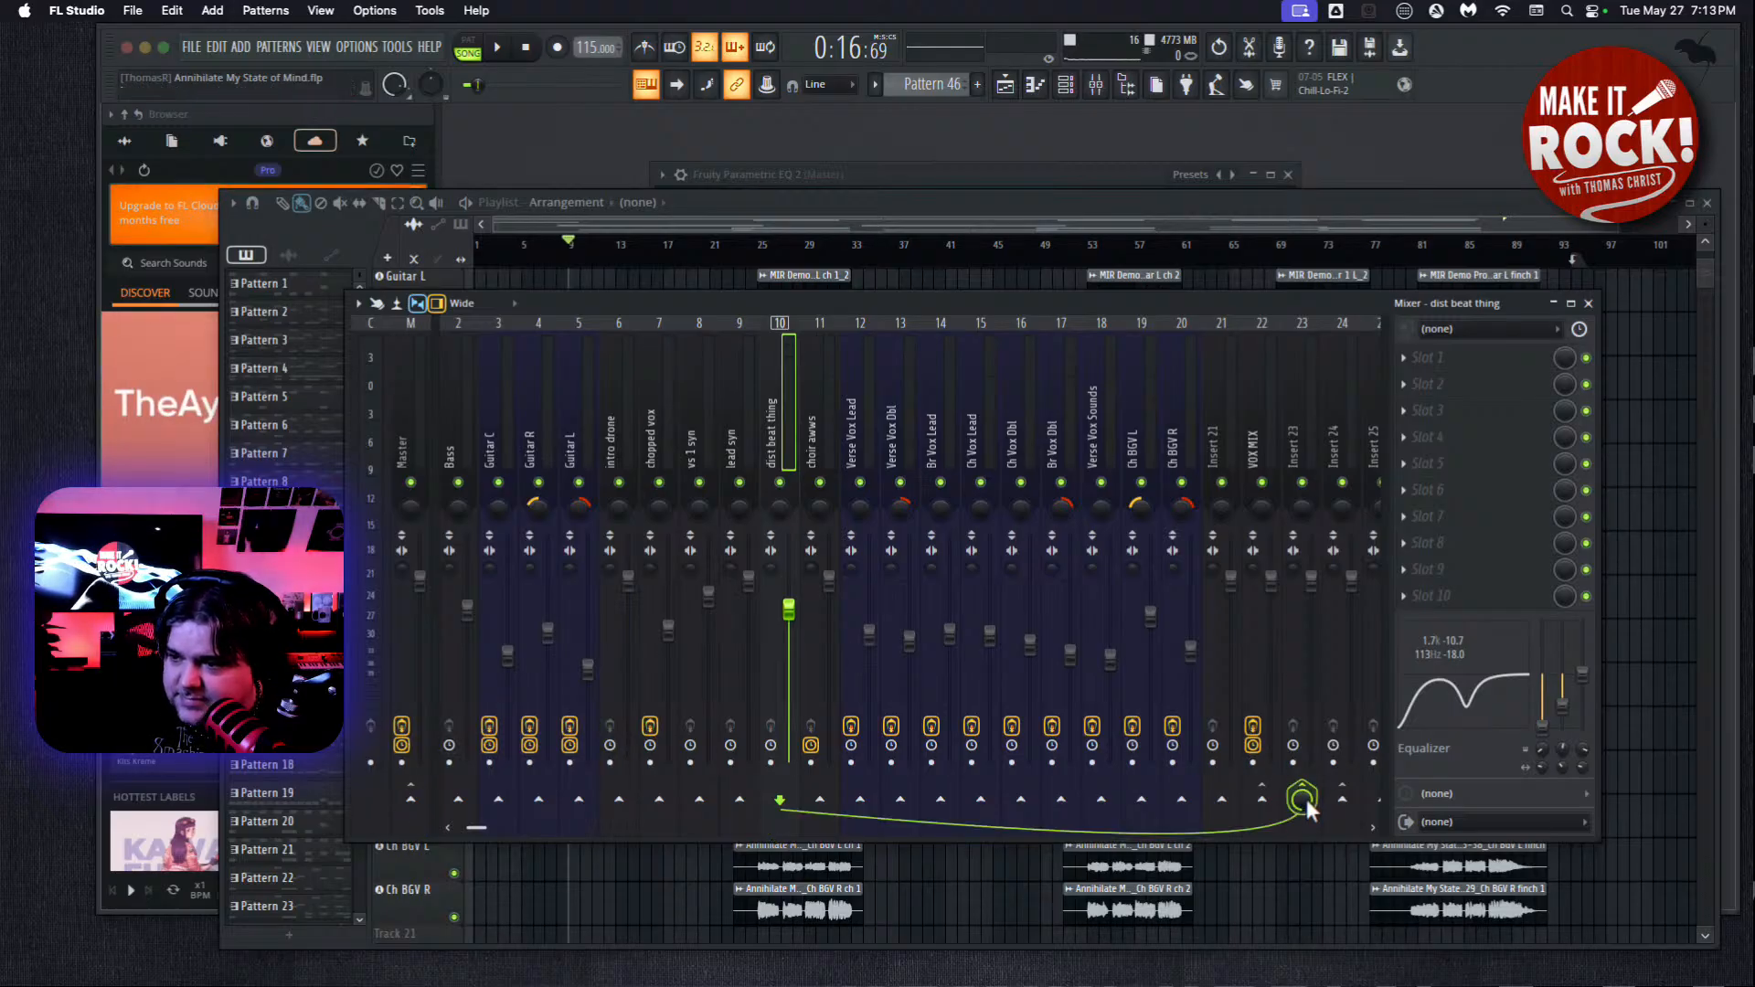
click(807, 410)
click(411, 801)
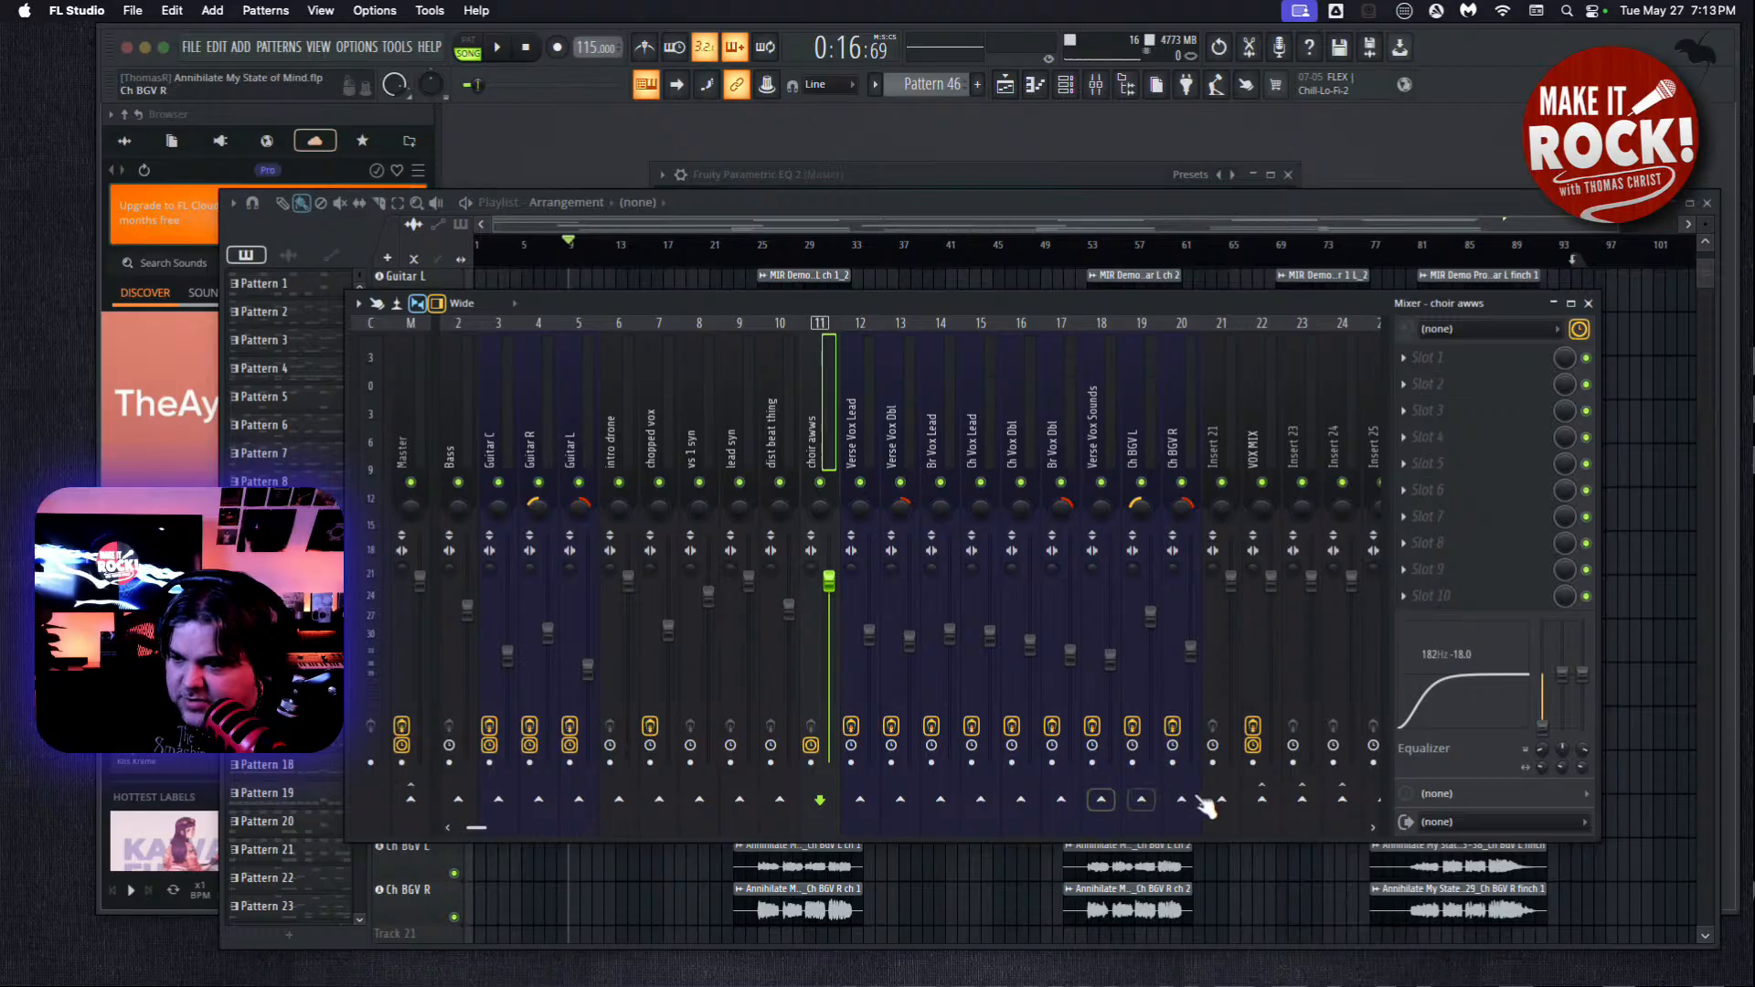
click(1303, 800)
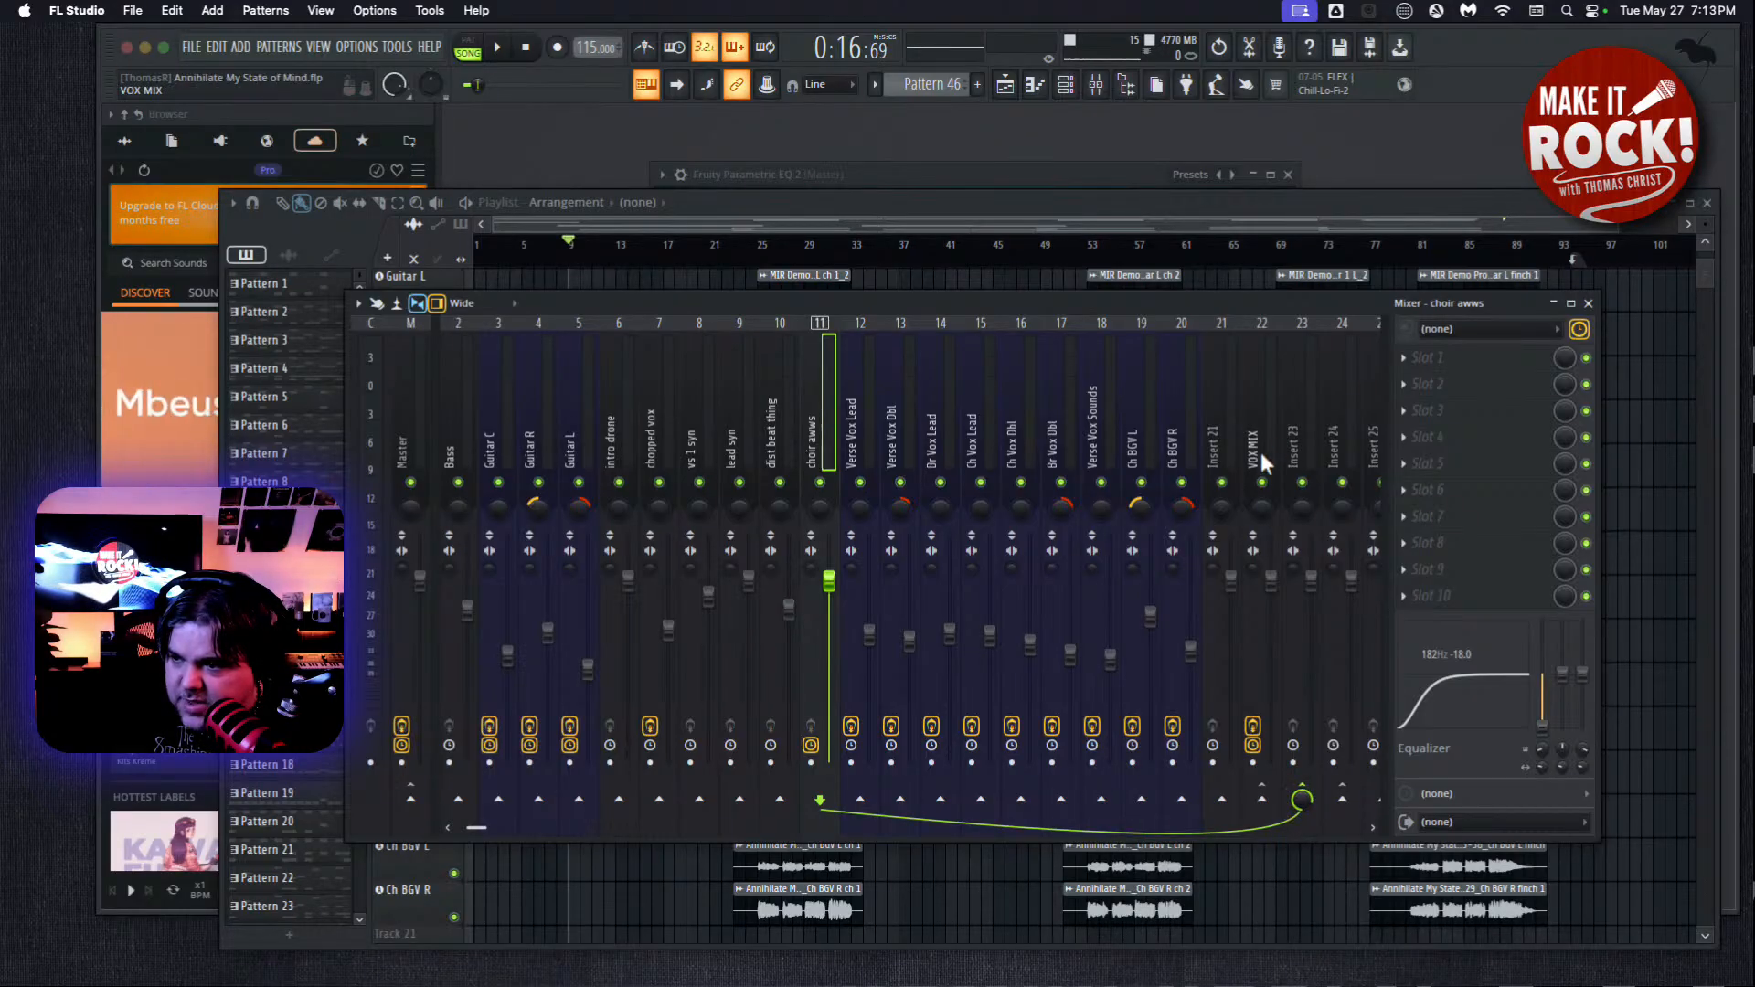
Rename the Insert 23 bus as INST MIX and the Insert 24 bus as GTR MIX.
right_click(1298, 430)
click(1342, 339)
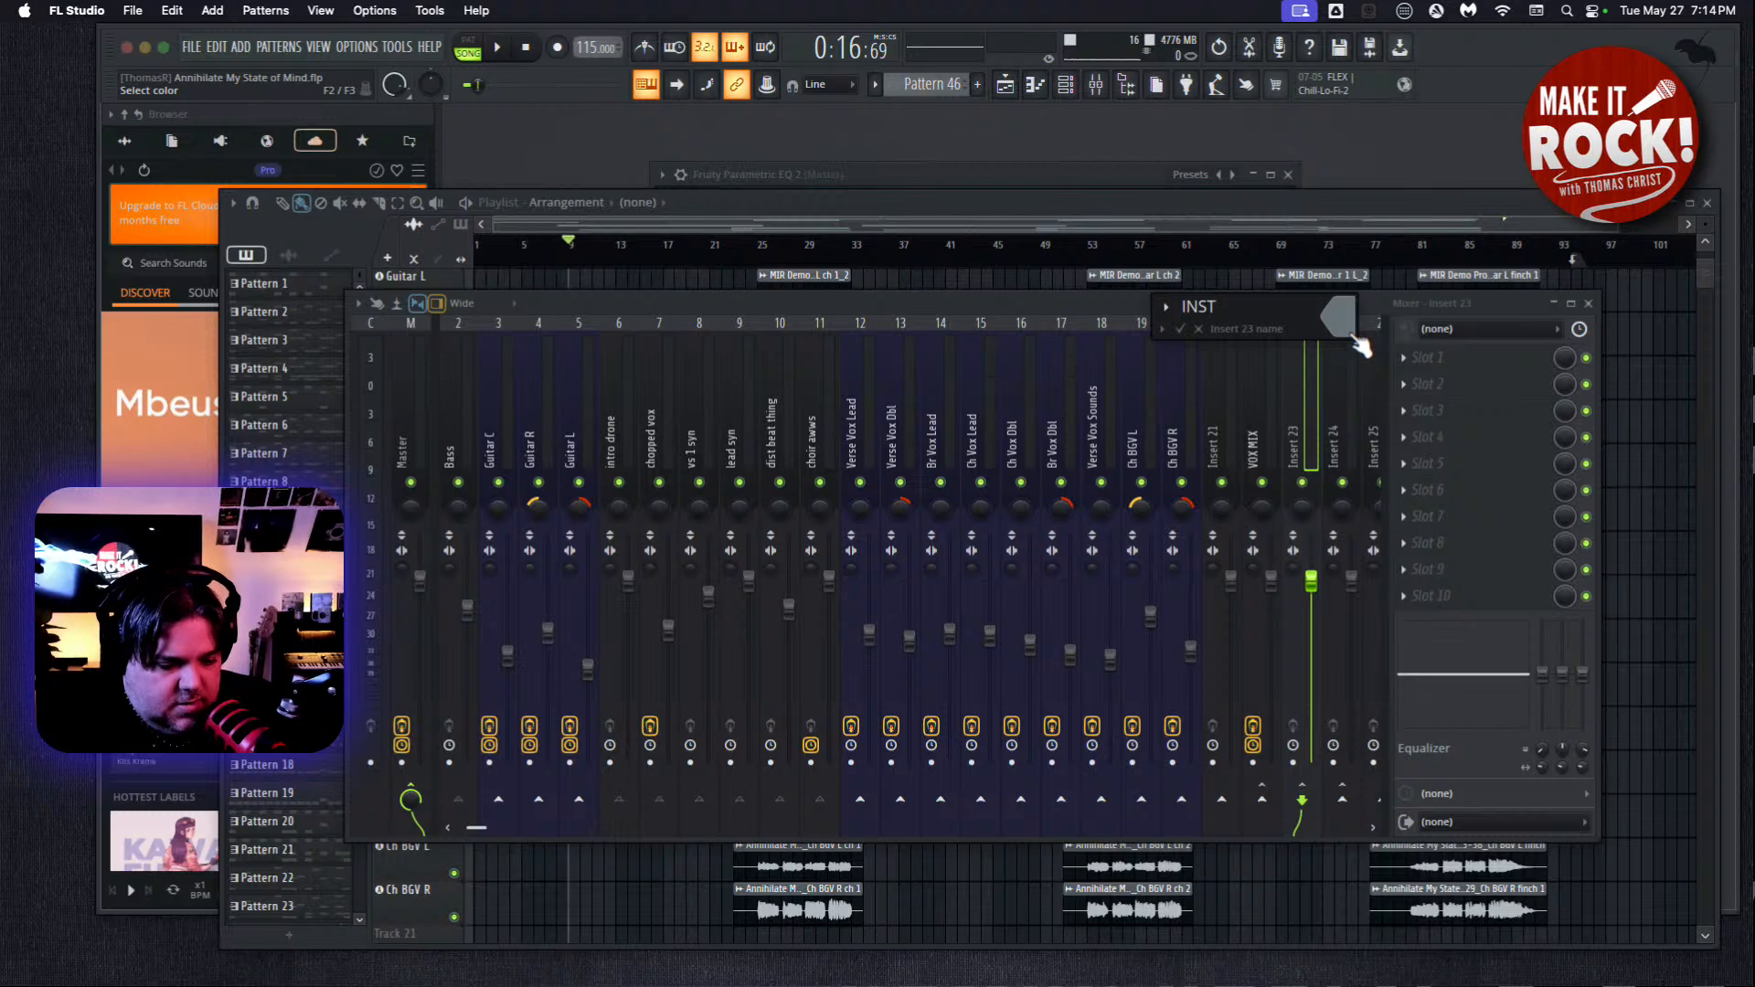
key(Return)
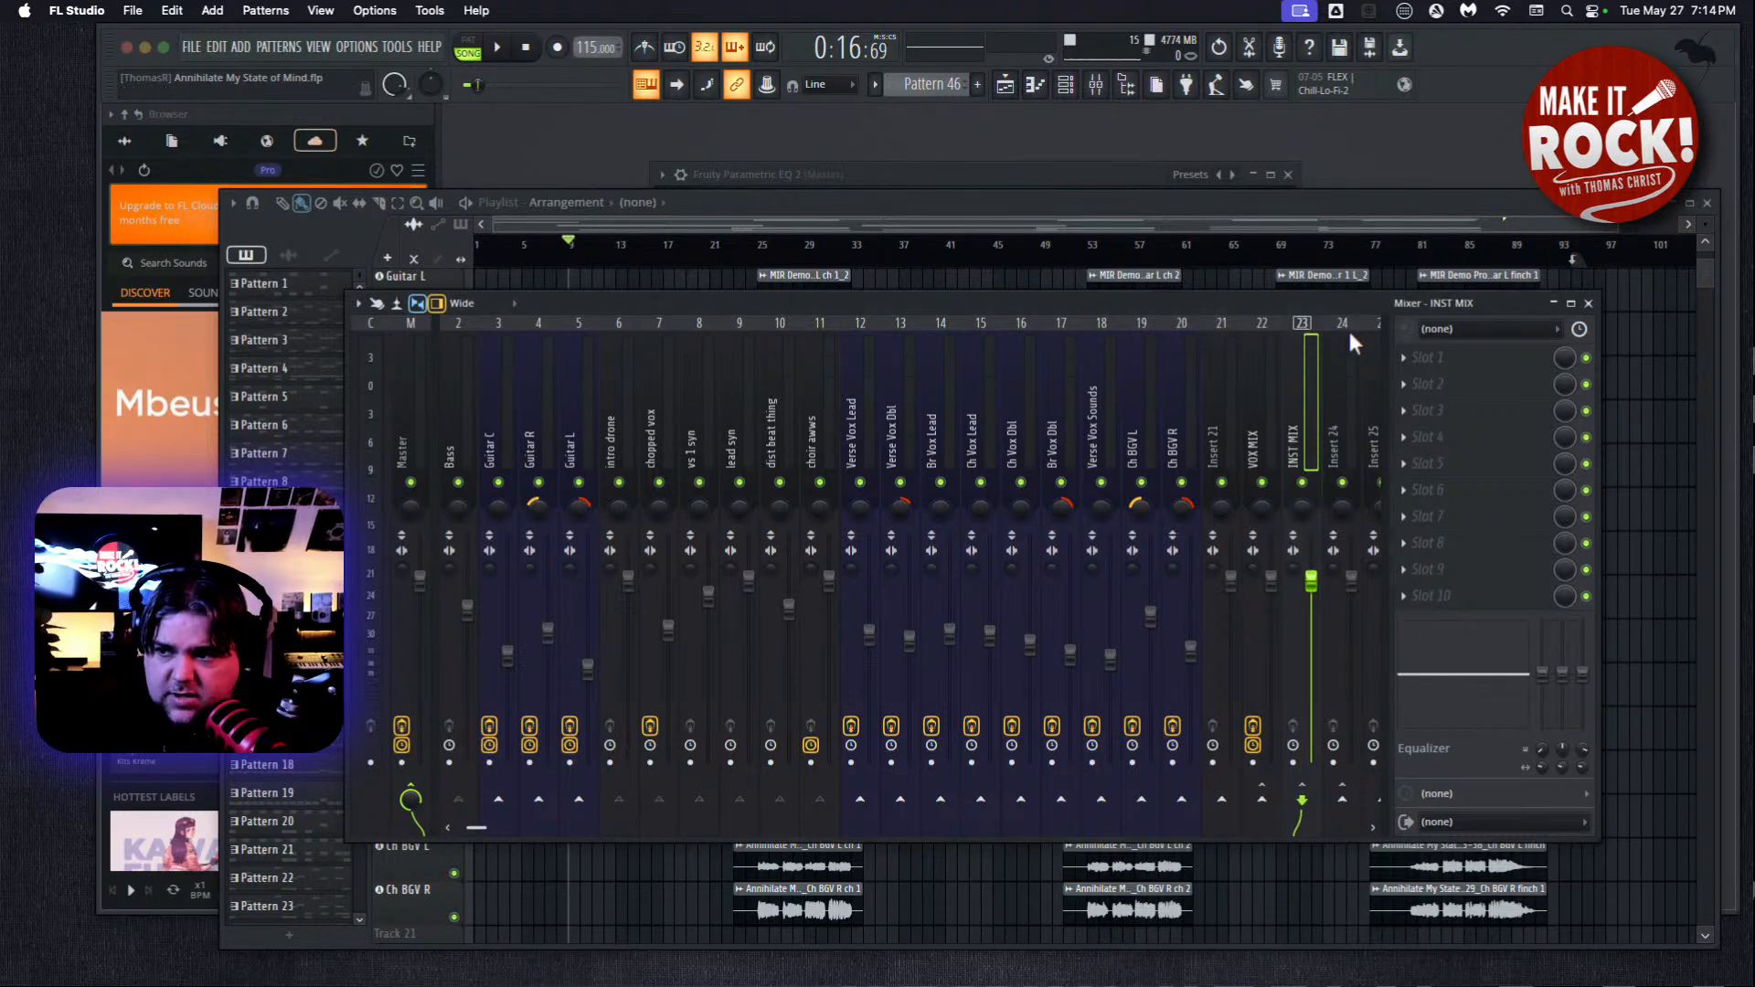
right_click(1335, 420)
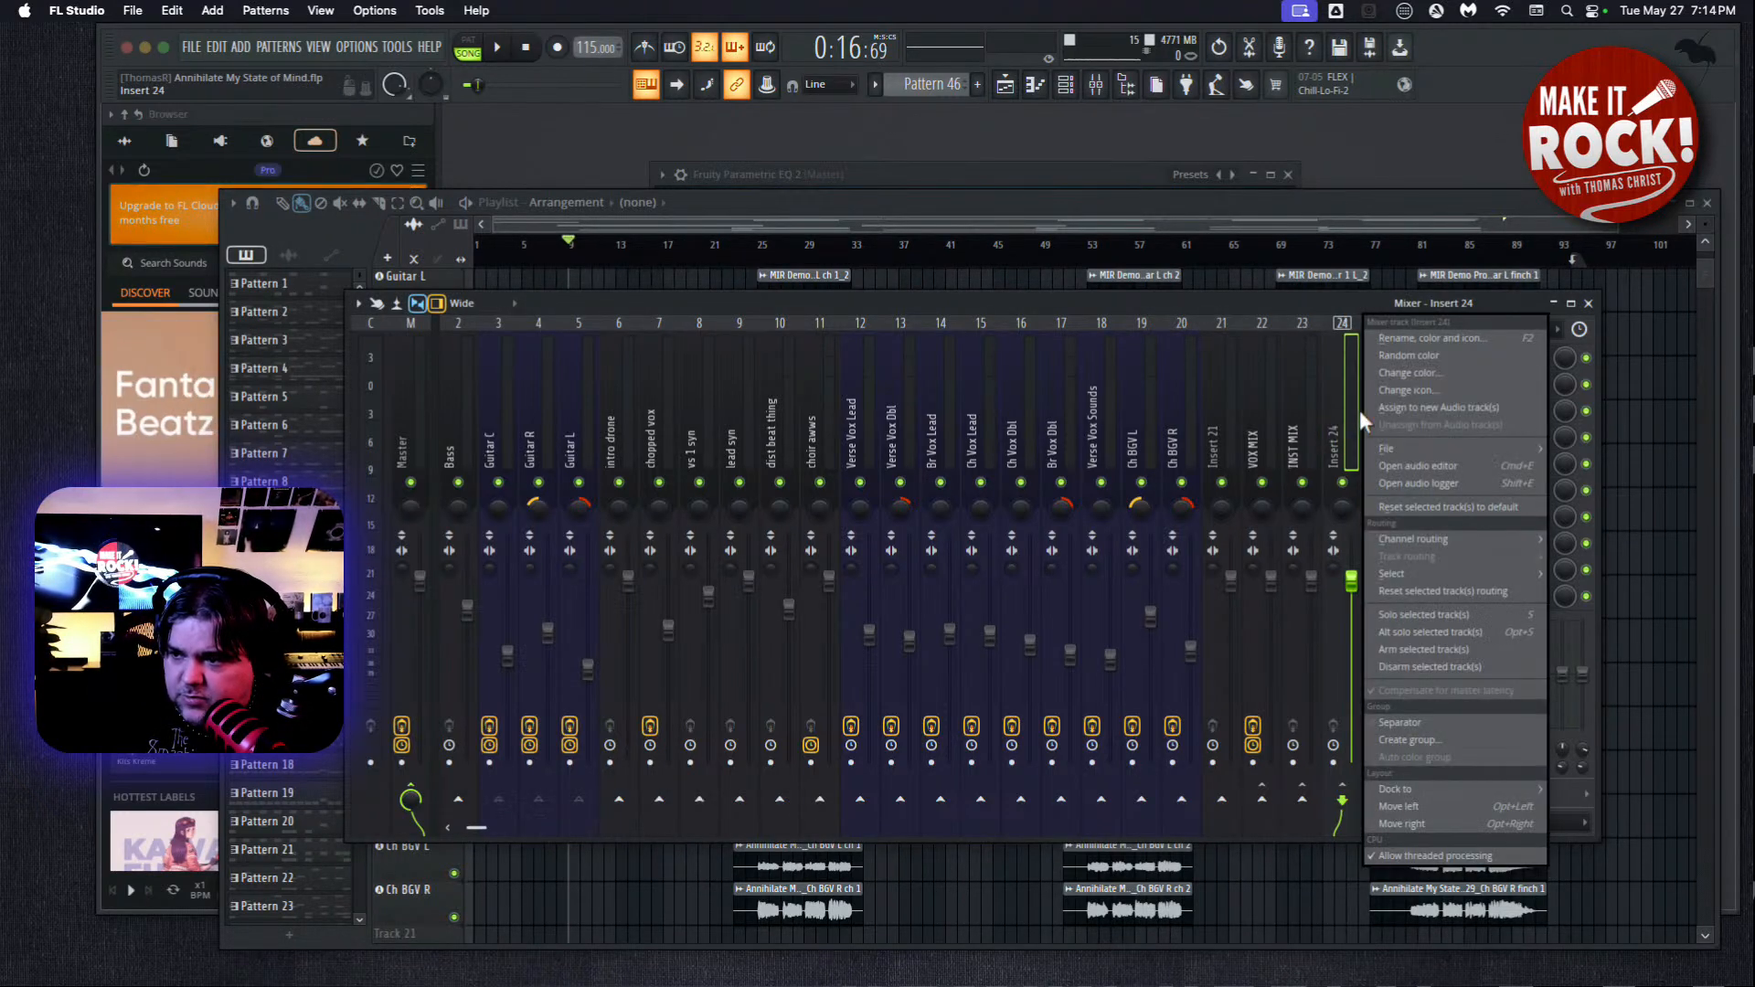
click(1410, 343)
text(GTR)
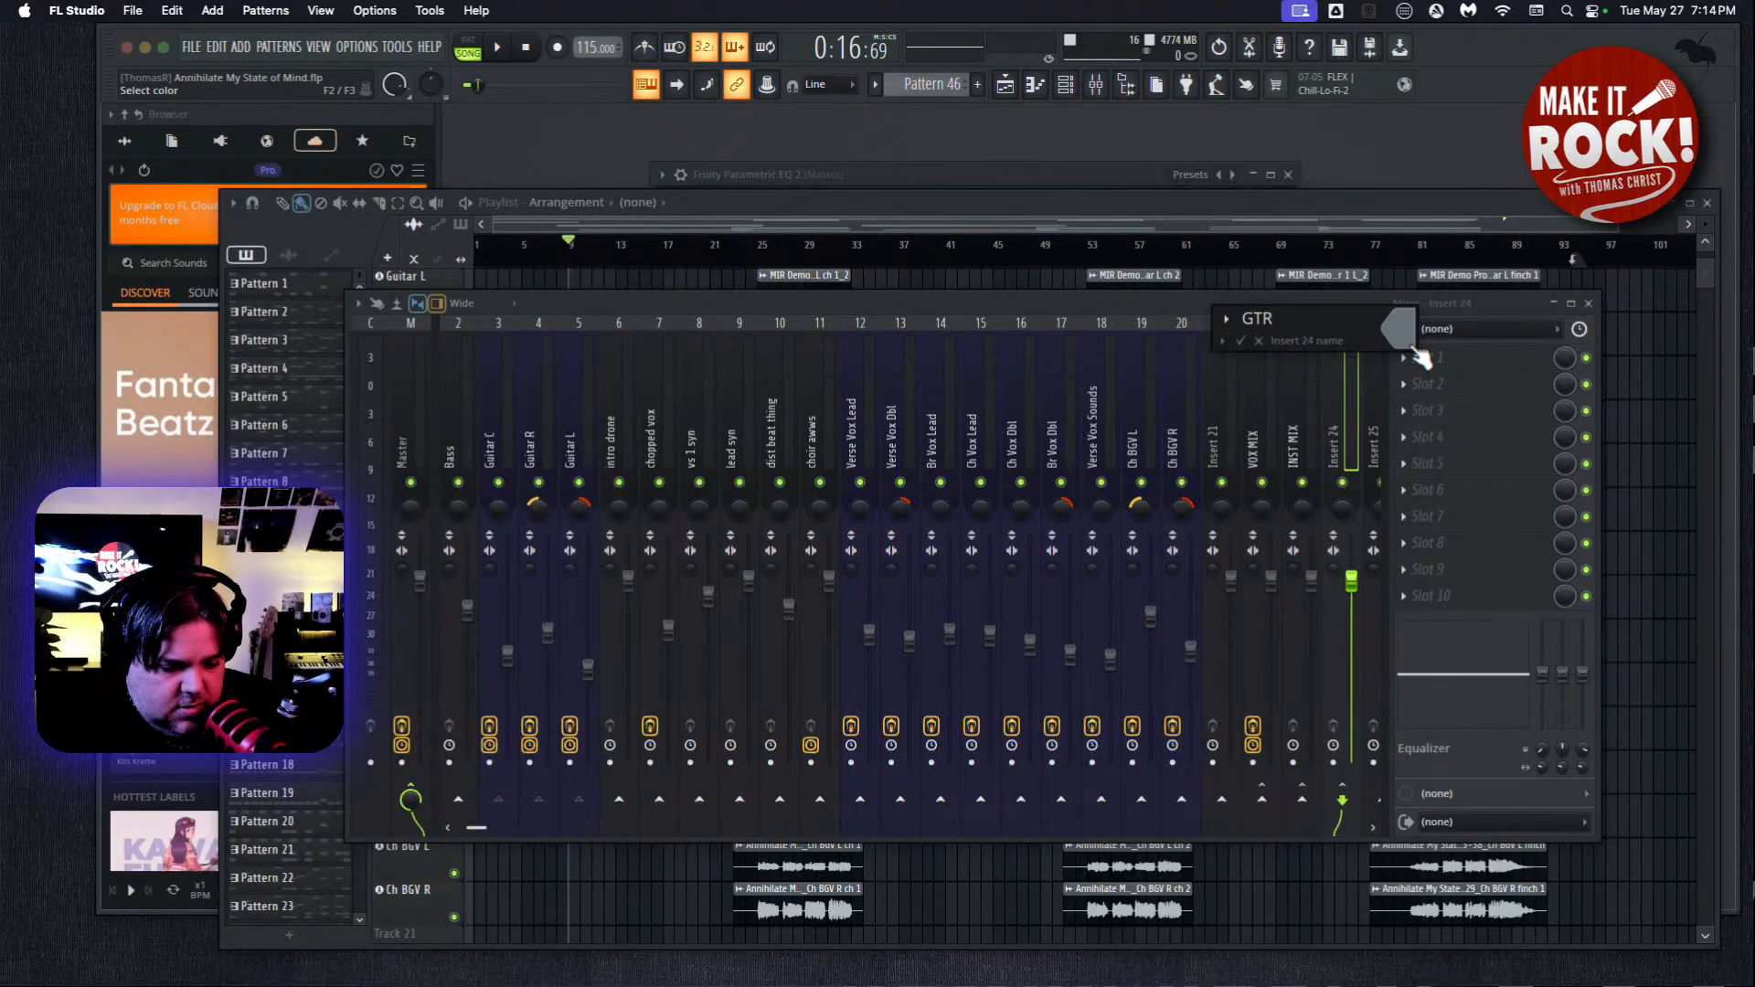
key(Return)
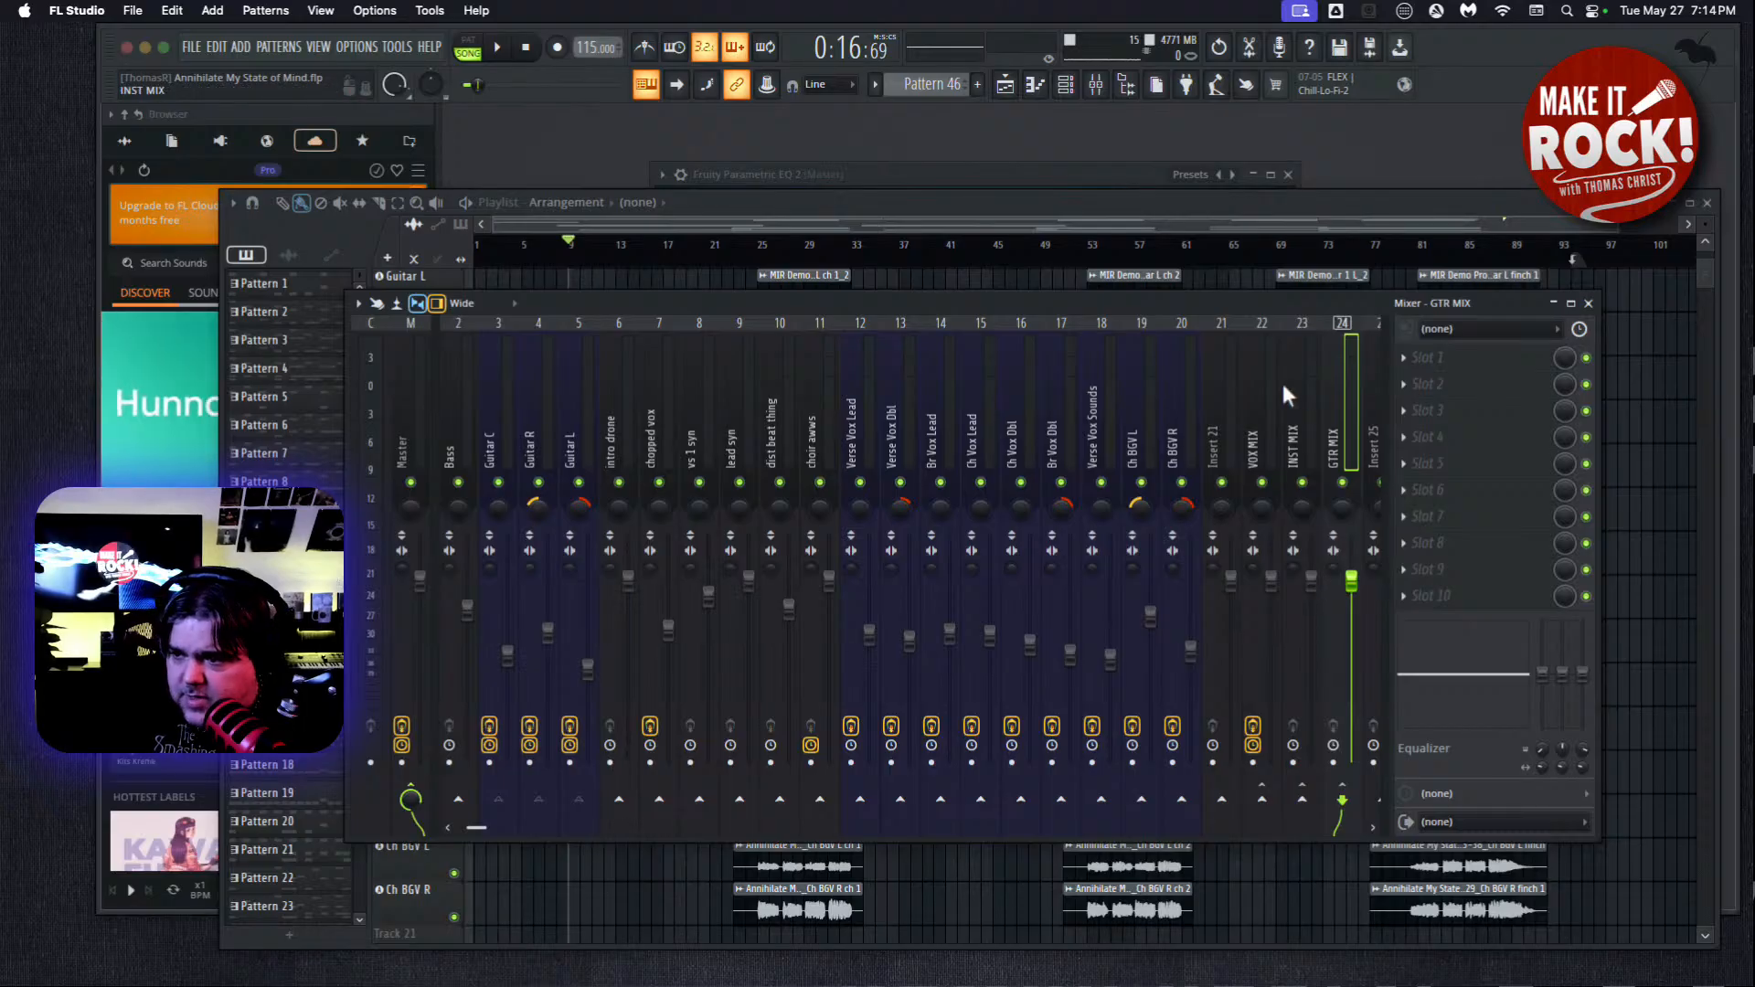
Play the song with the mixer moved higher and check the level of the INST MIX bus at its fader.
click(499, 53)
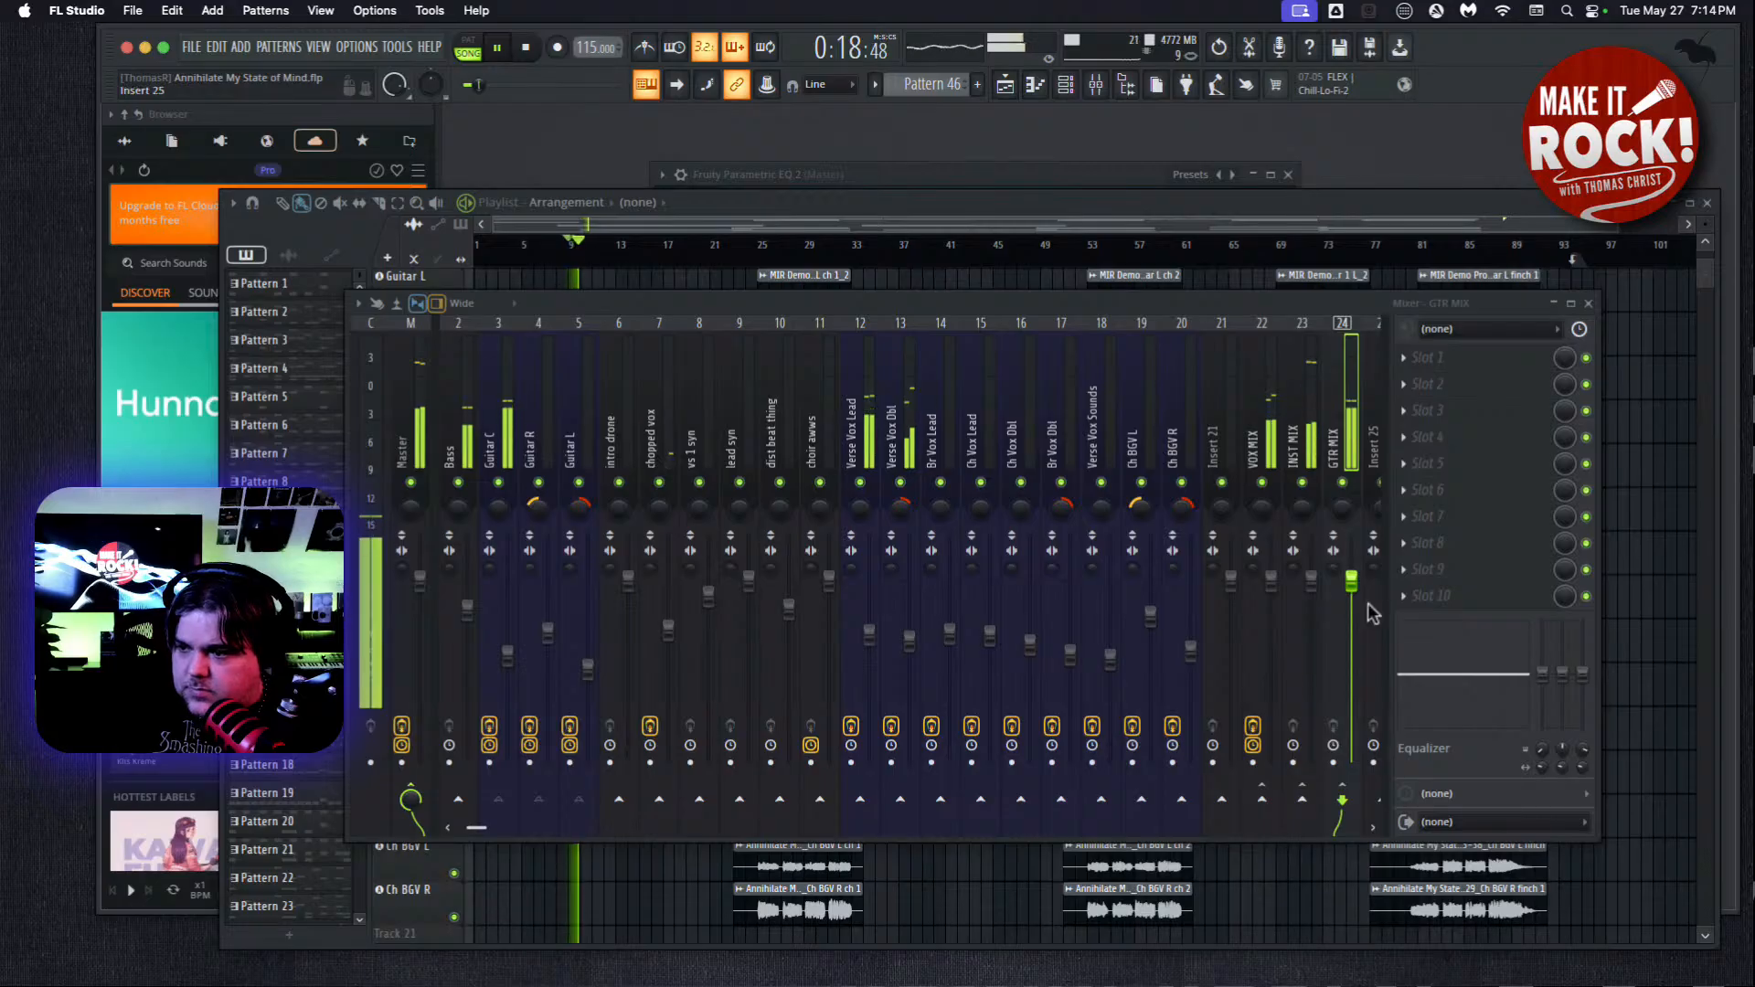
drag(1320, 311, 1207, 245)
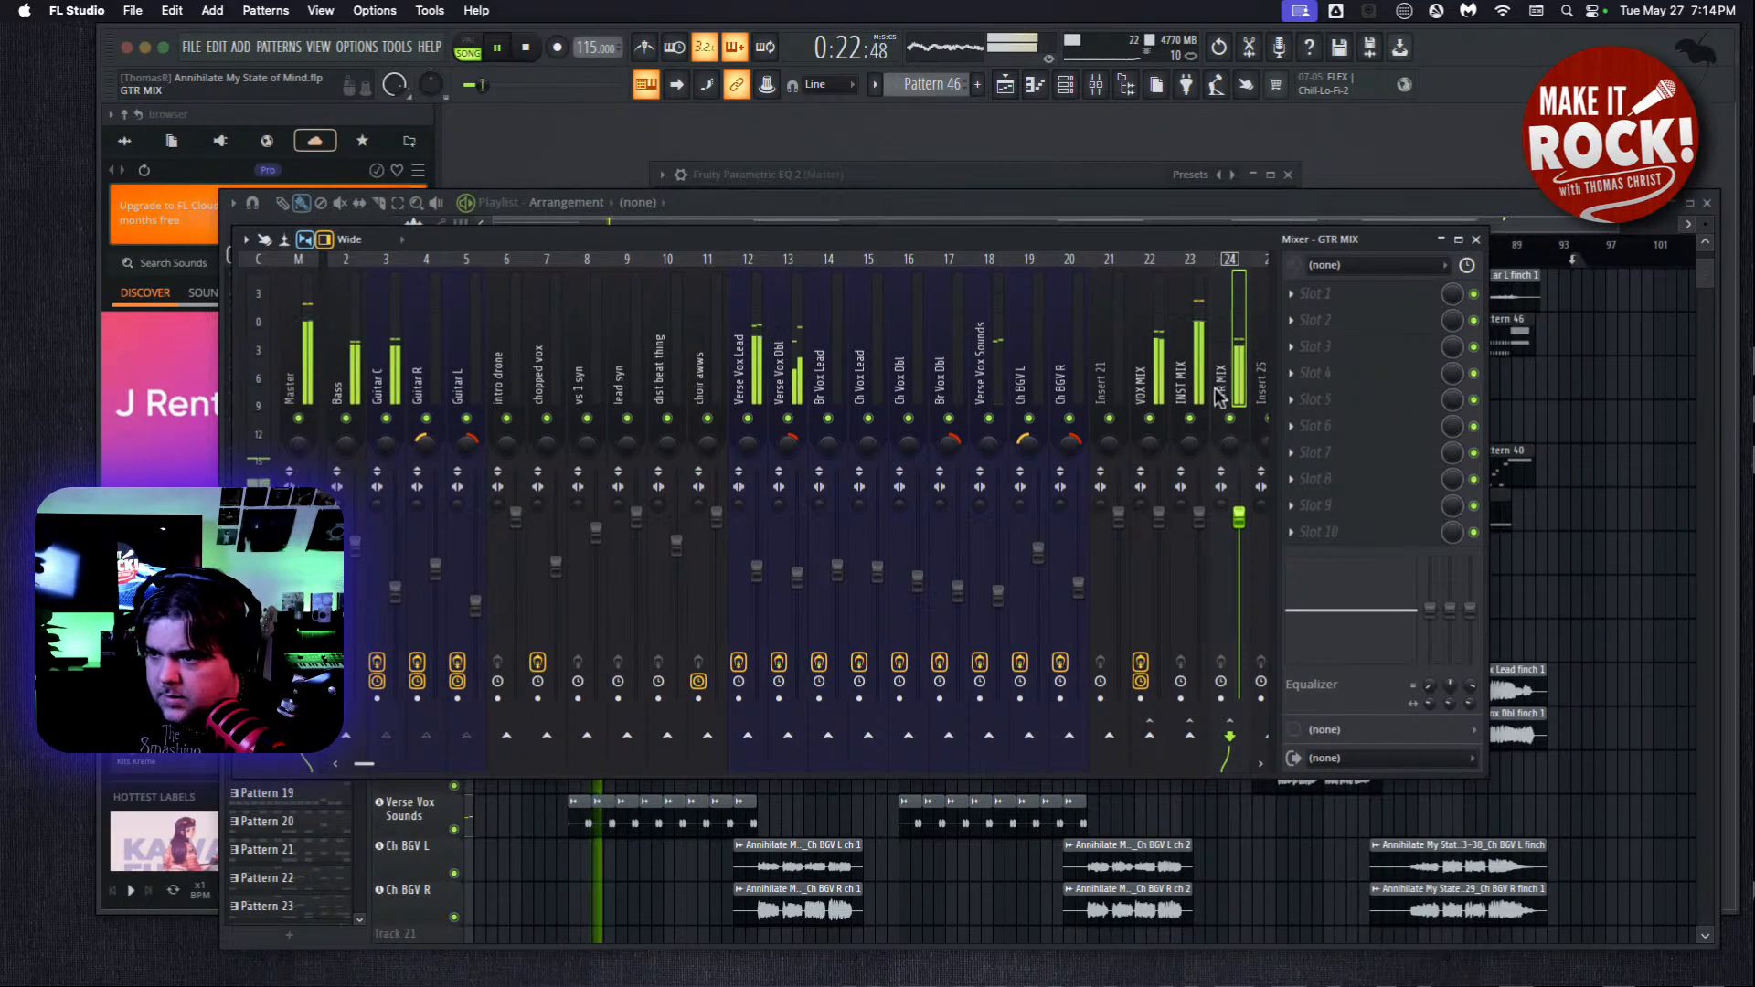
click(1198, 518)
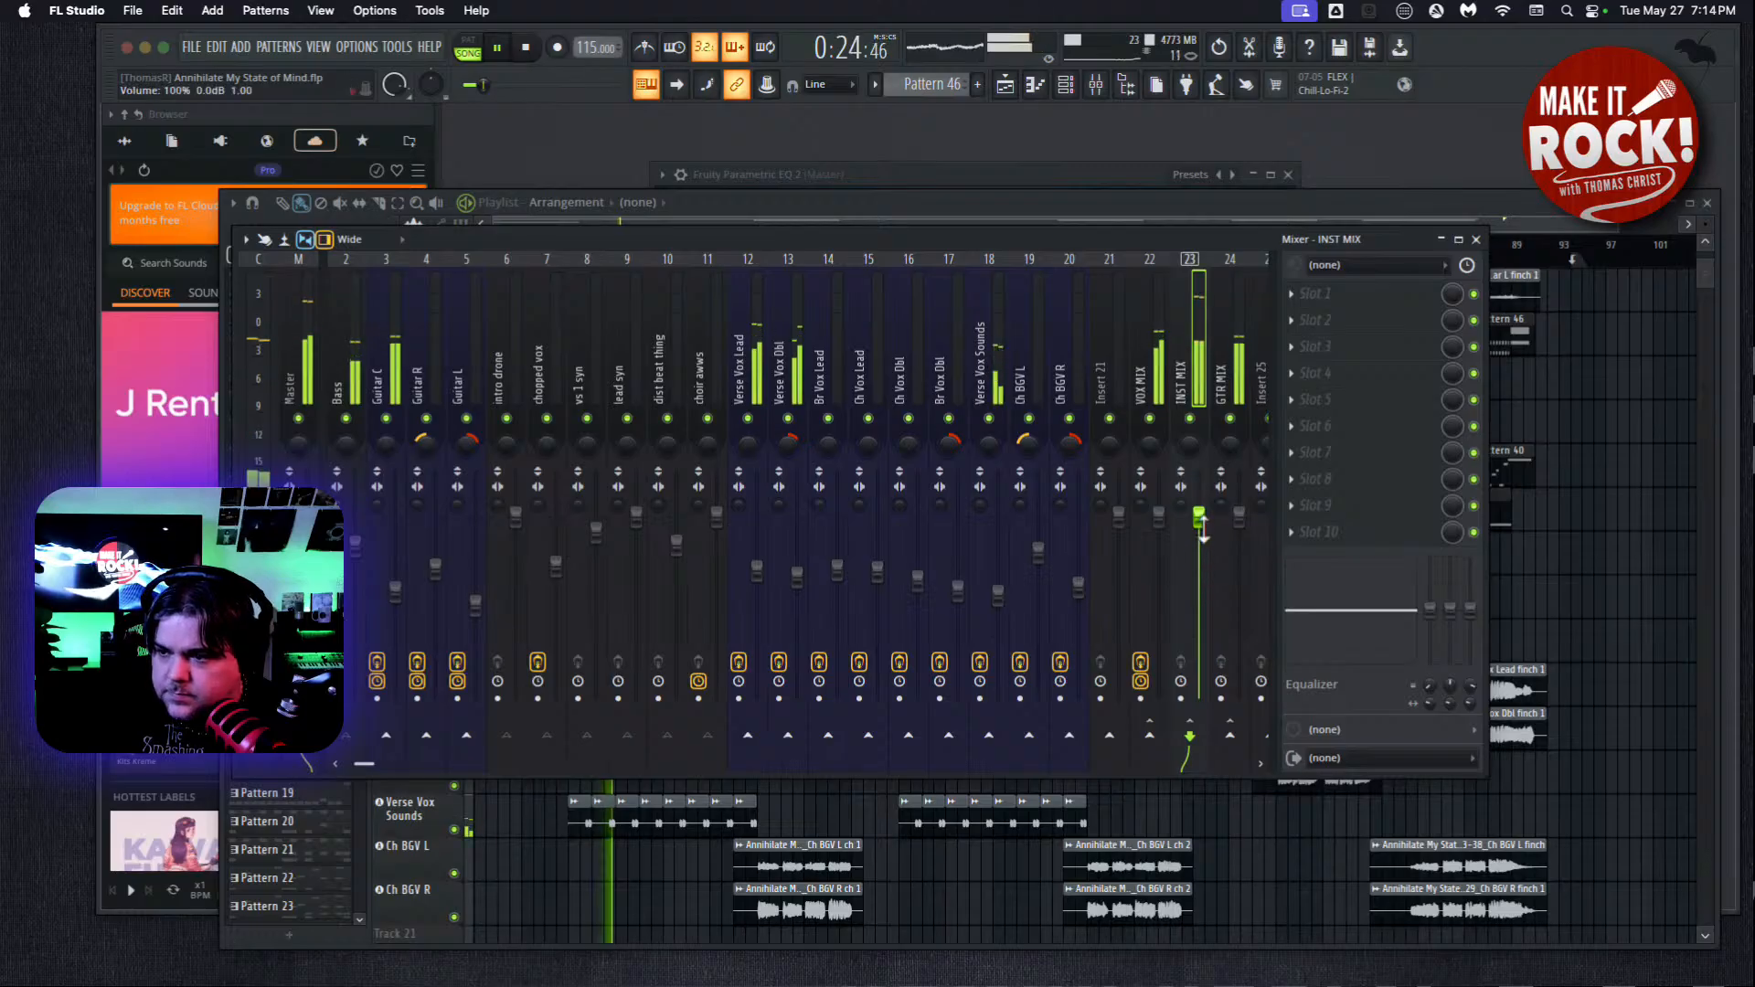
mouse_move(1204, 530)
mouse_down()
mouse_move(1199, 803)
mouse_move(1183, 522)
mouse_up()
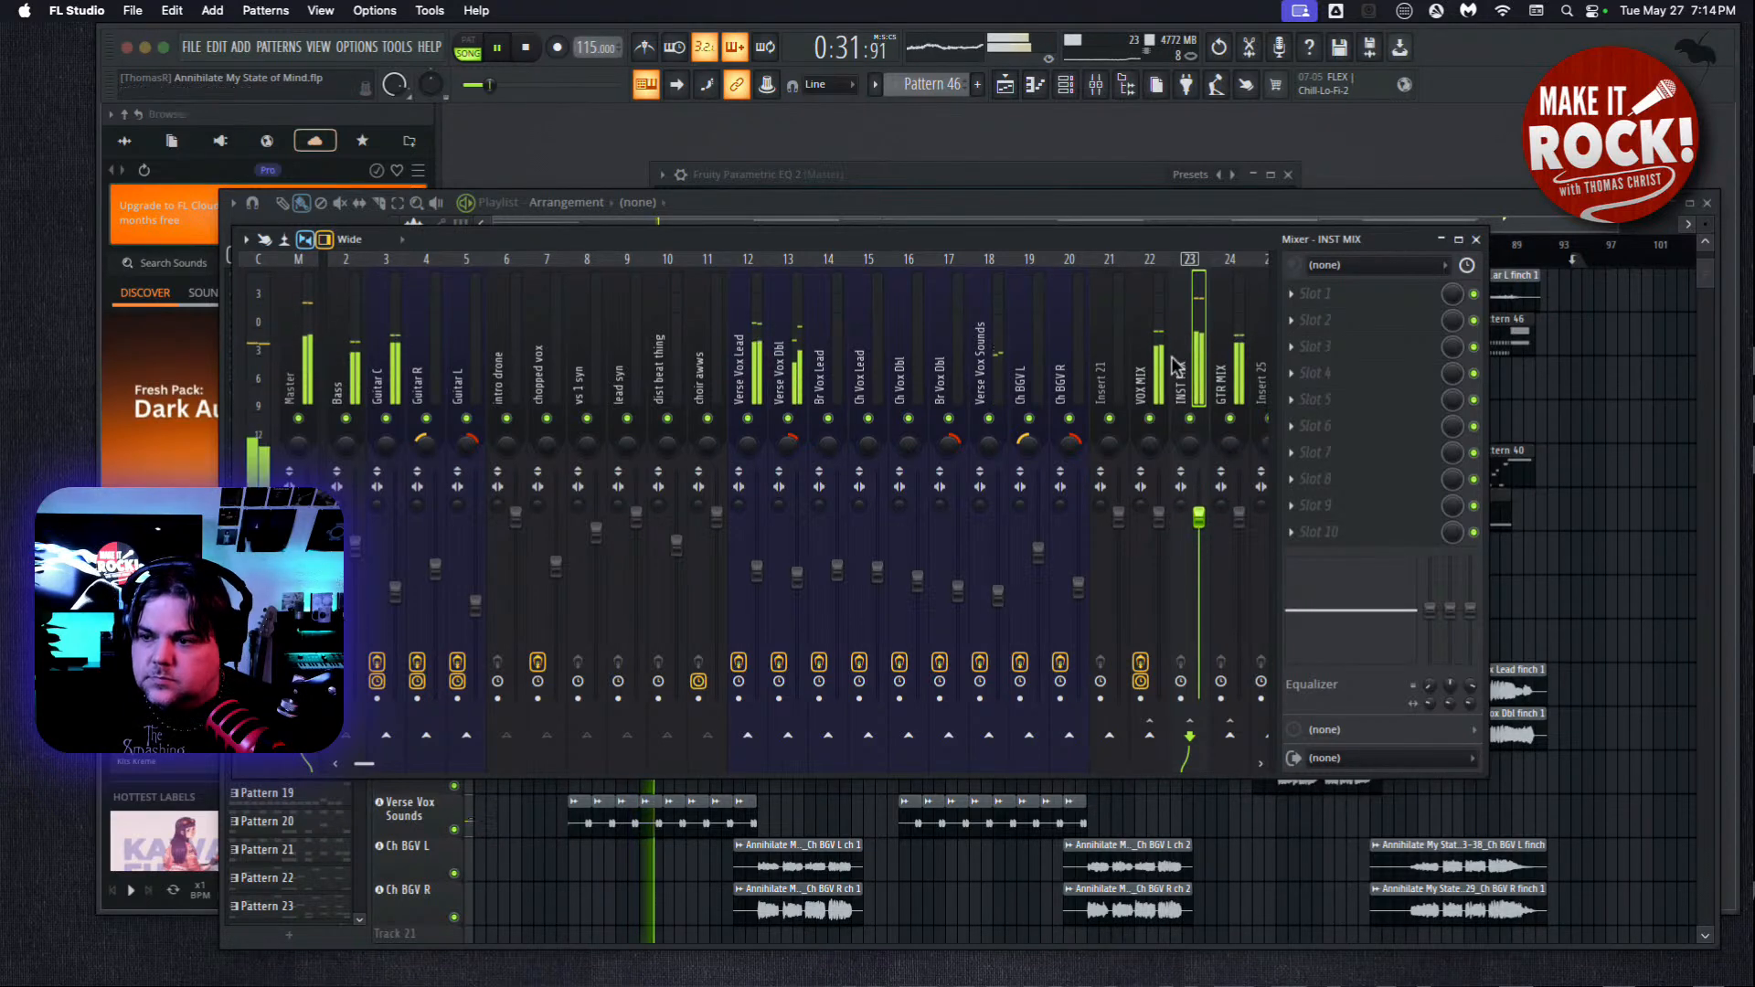
Stop playback and route the GTR MIX bus to INST MIX instead of the Master.
click(1234, 383)
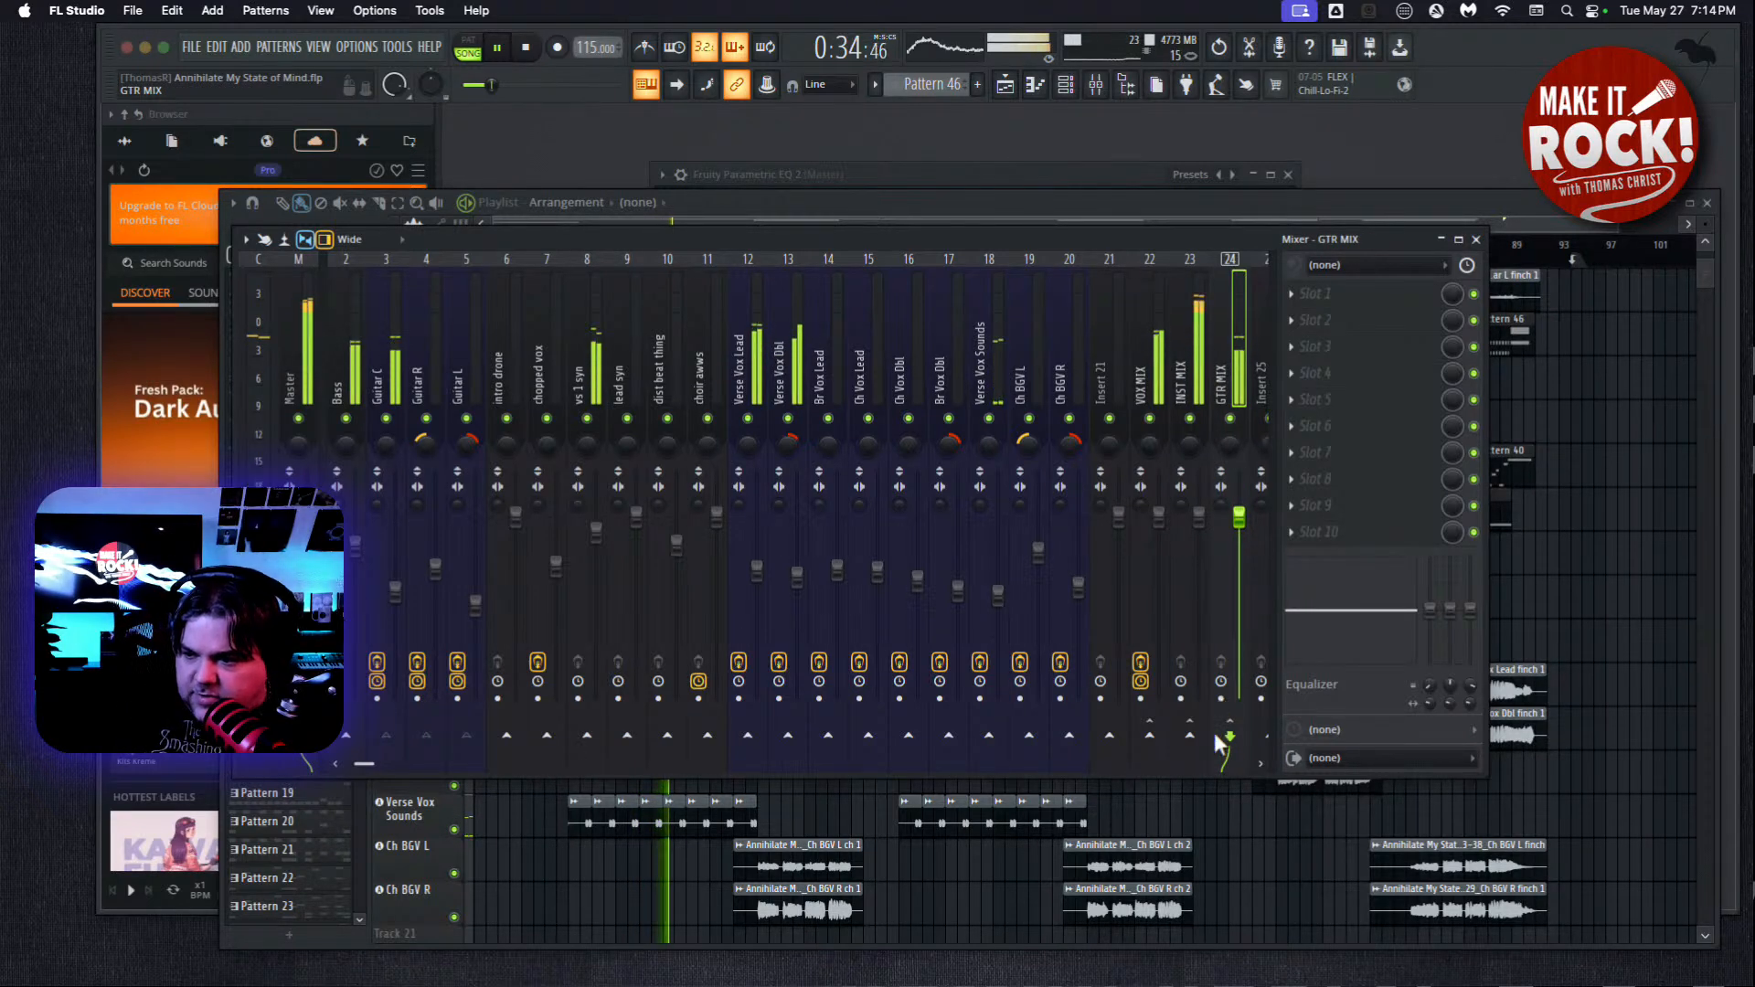
click(497, 47)
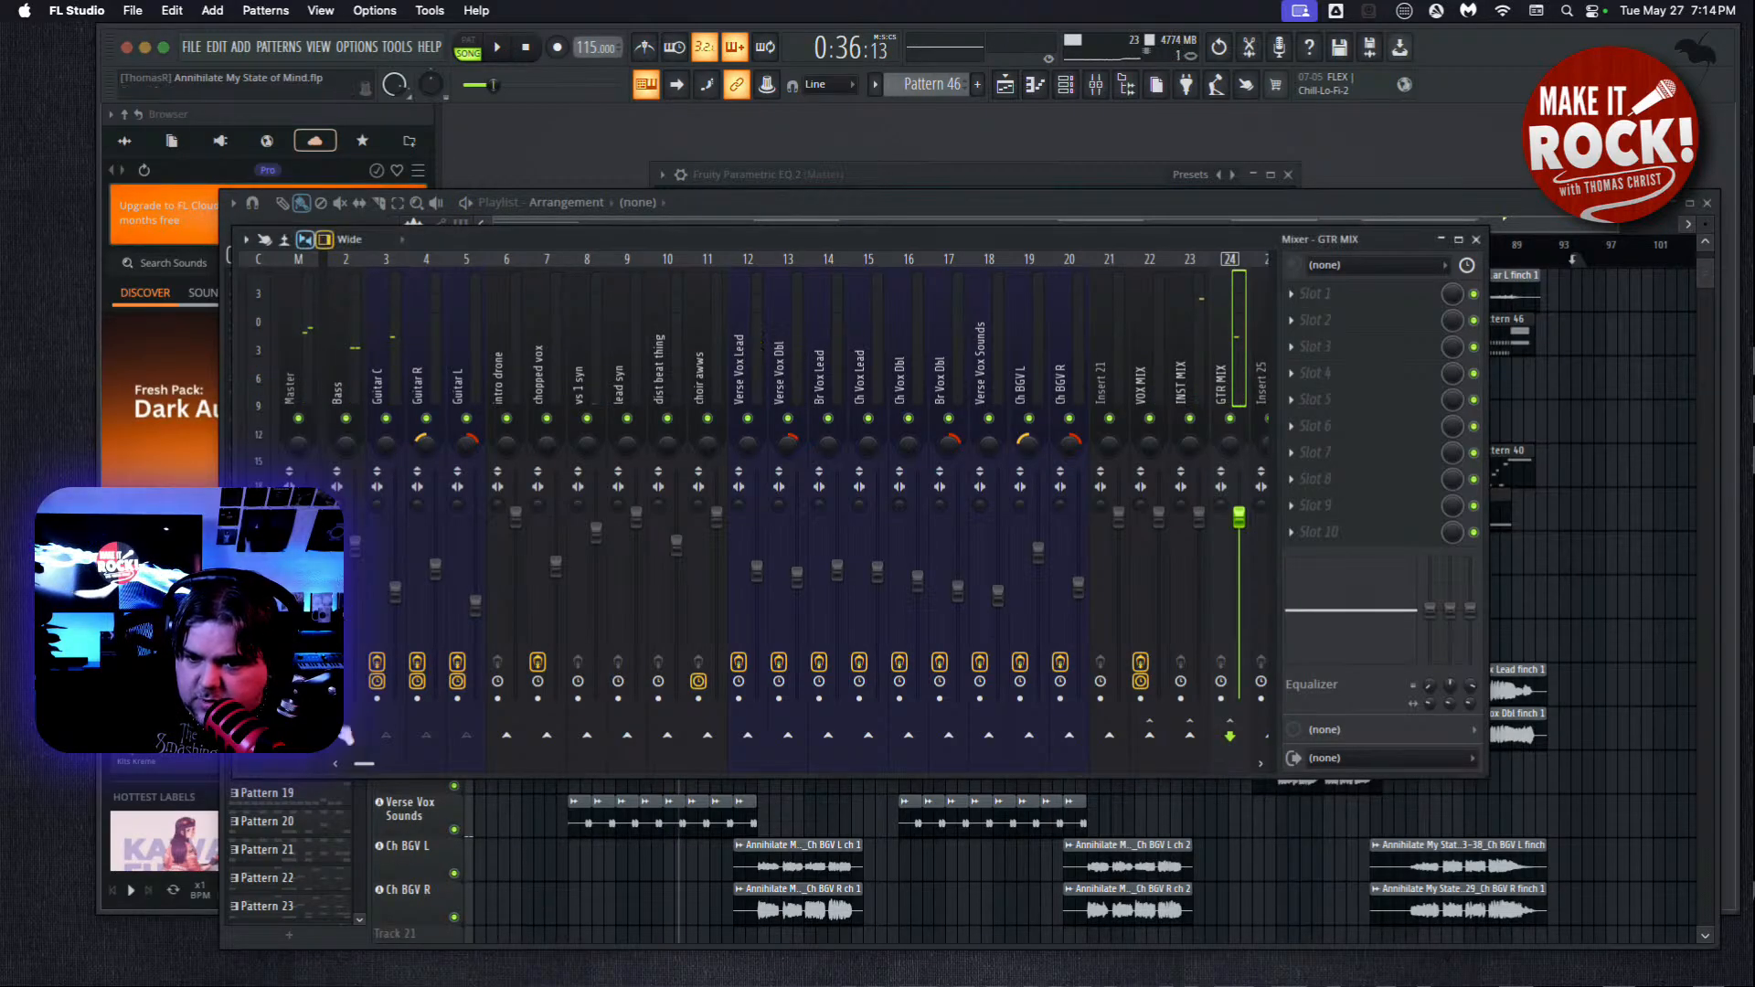
click(1199, 741)
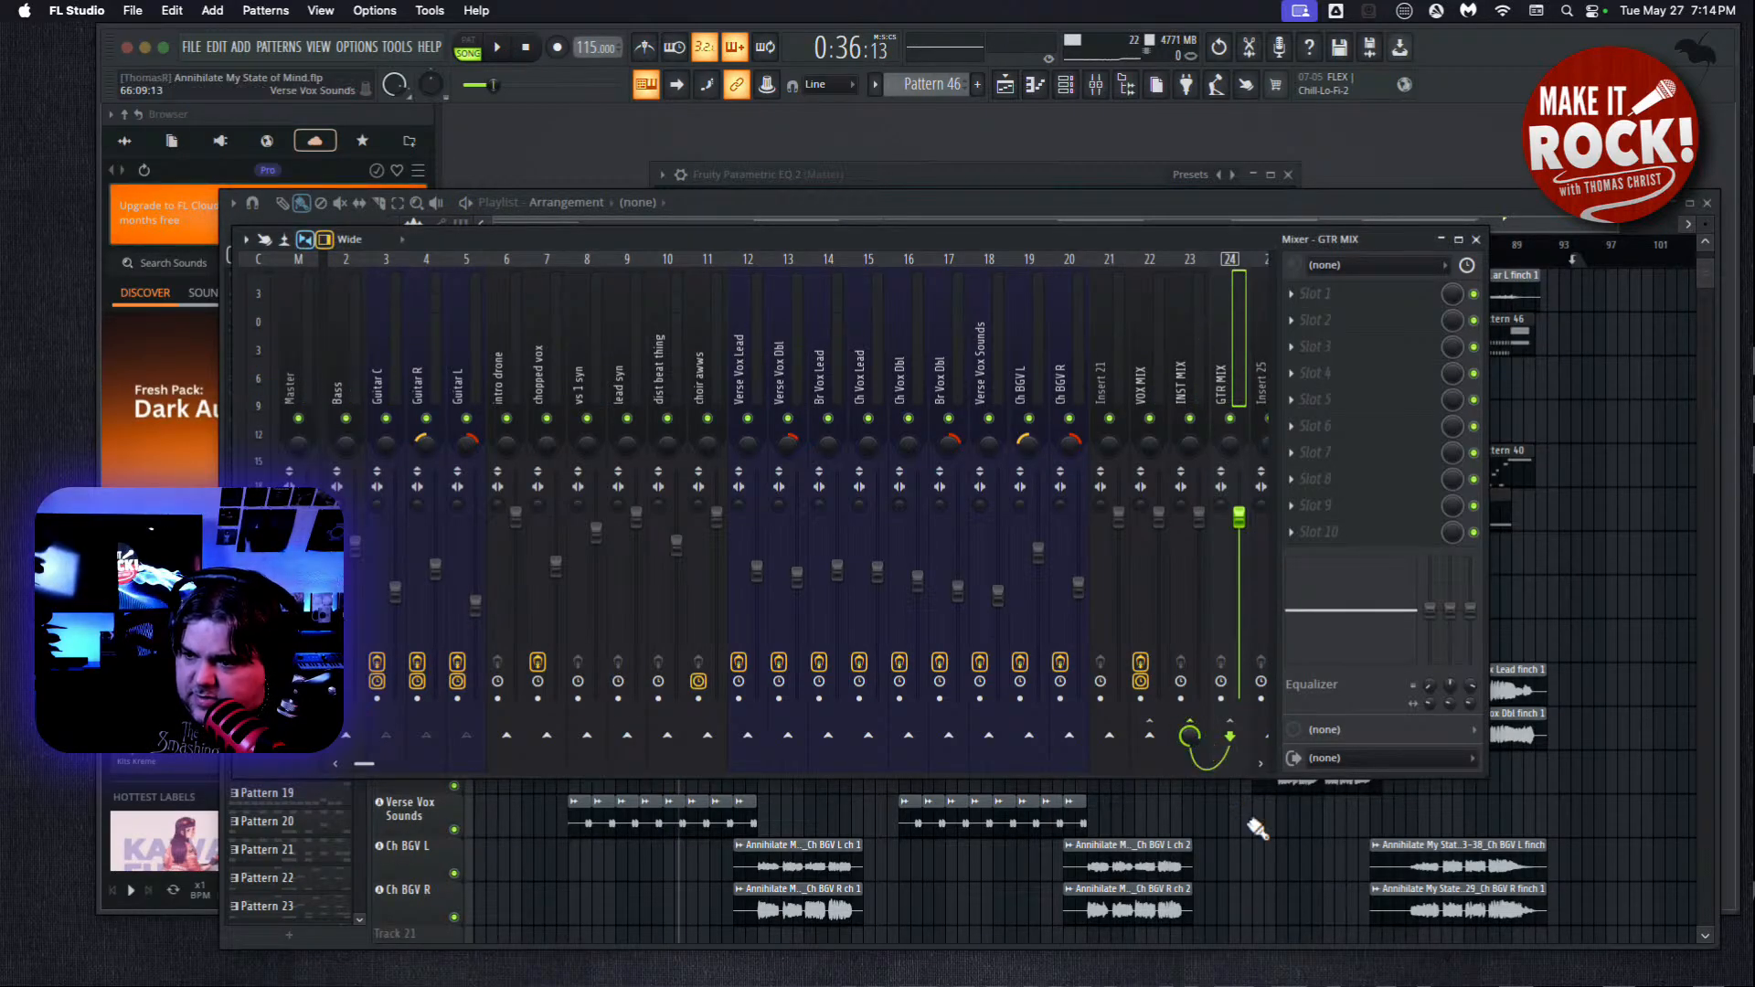
Resume playback, lower the INST MIX and VOX MIX volumes slightly, and check the Master track's level.
click(502, 45)
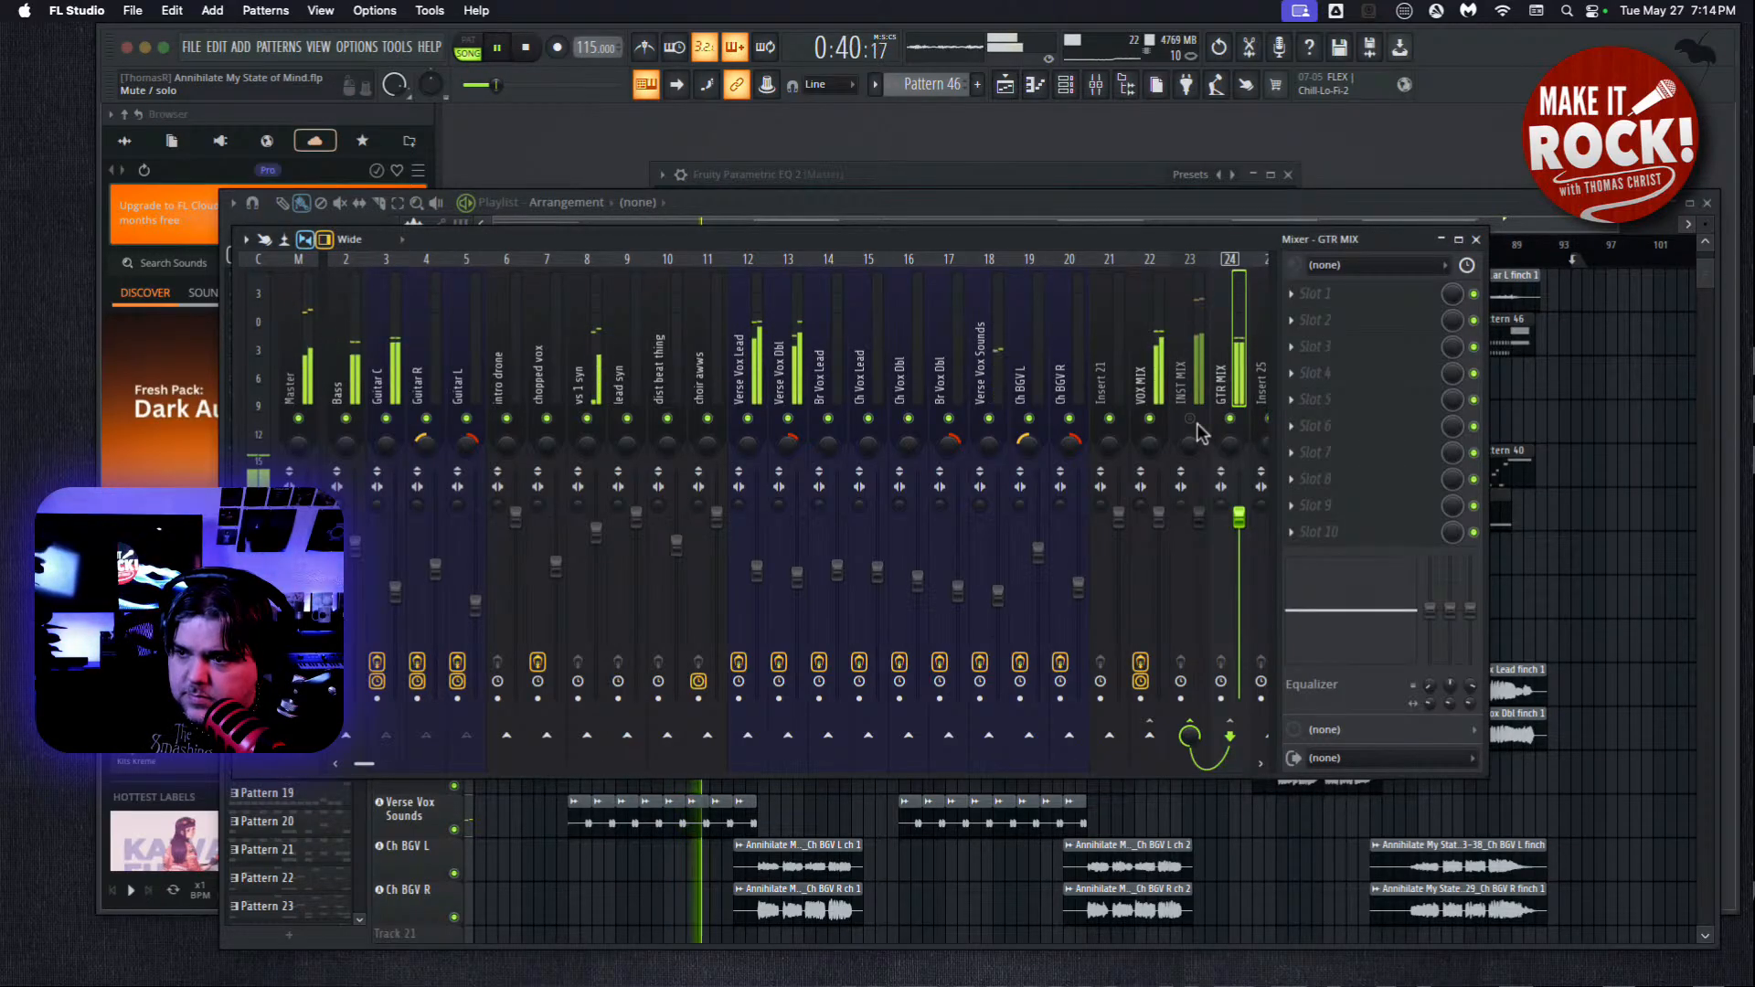
click(1198, 523)
mouse_move(1198, 526)
mouse_down()
mouse_move(1201, 561)
mouse_move(1201, 534)
mouse_up()
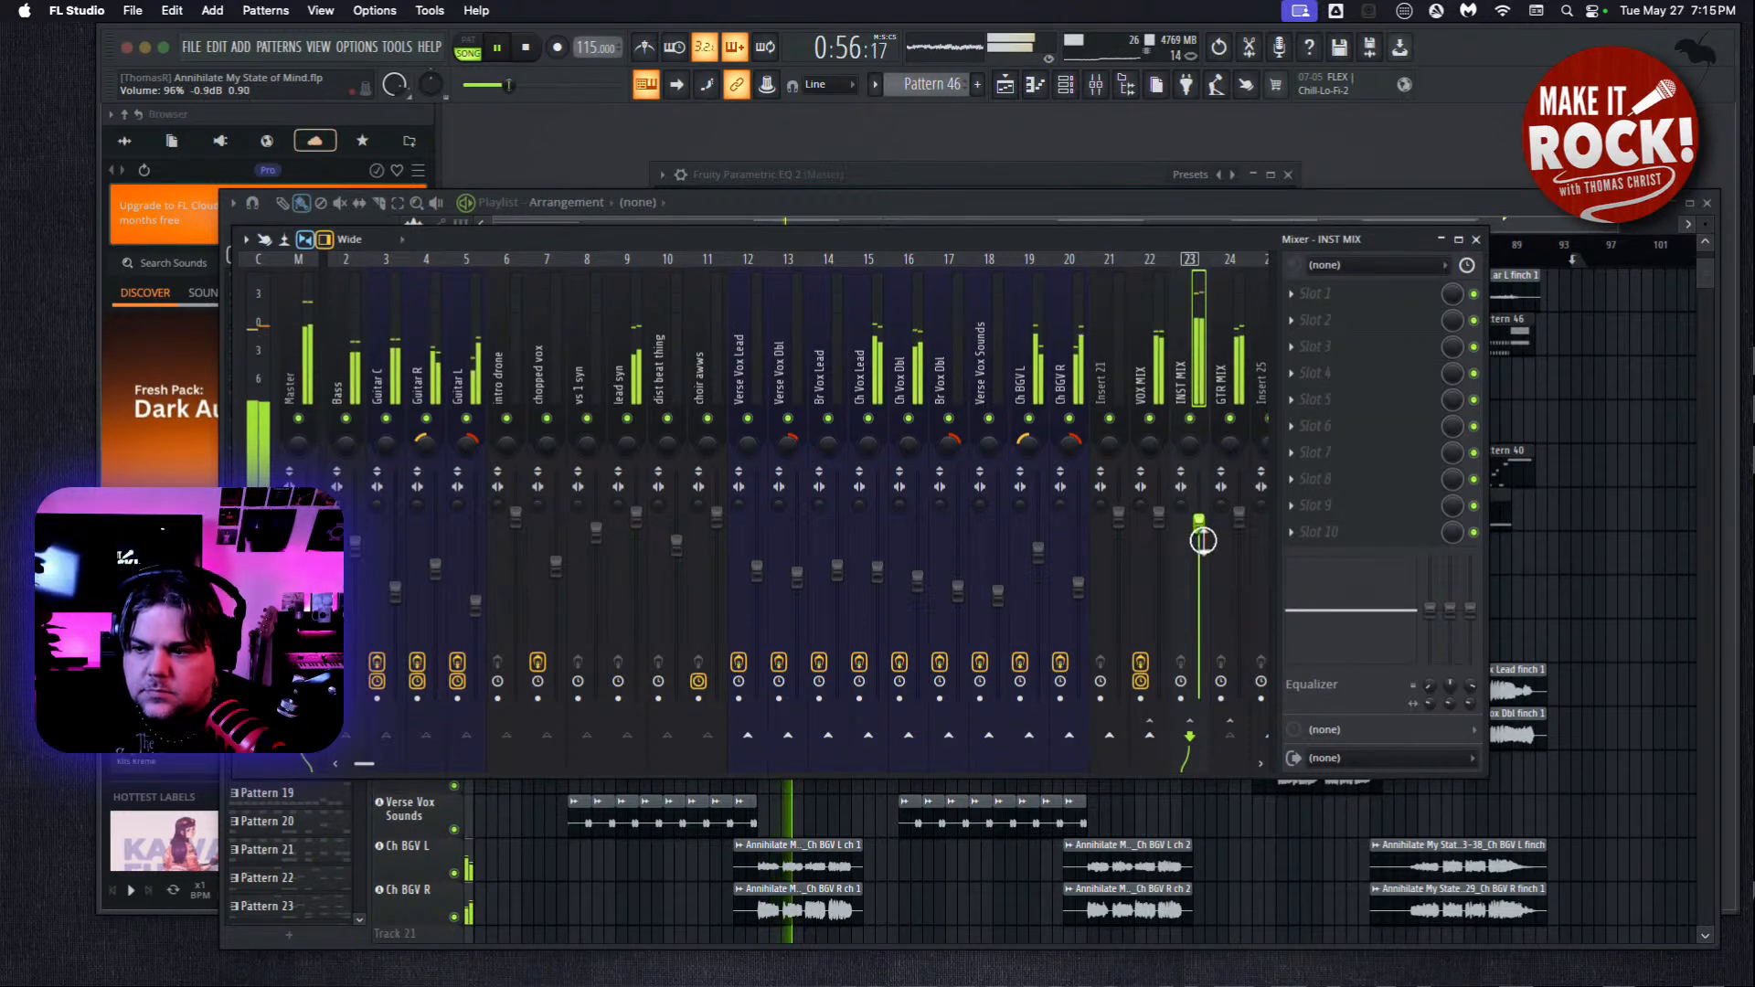
drag(1200, 528, 1199, 520)
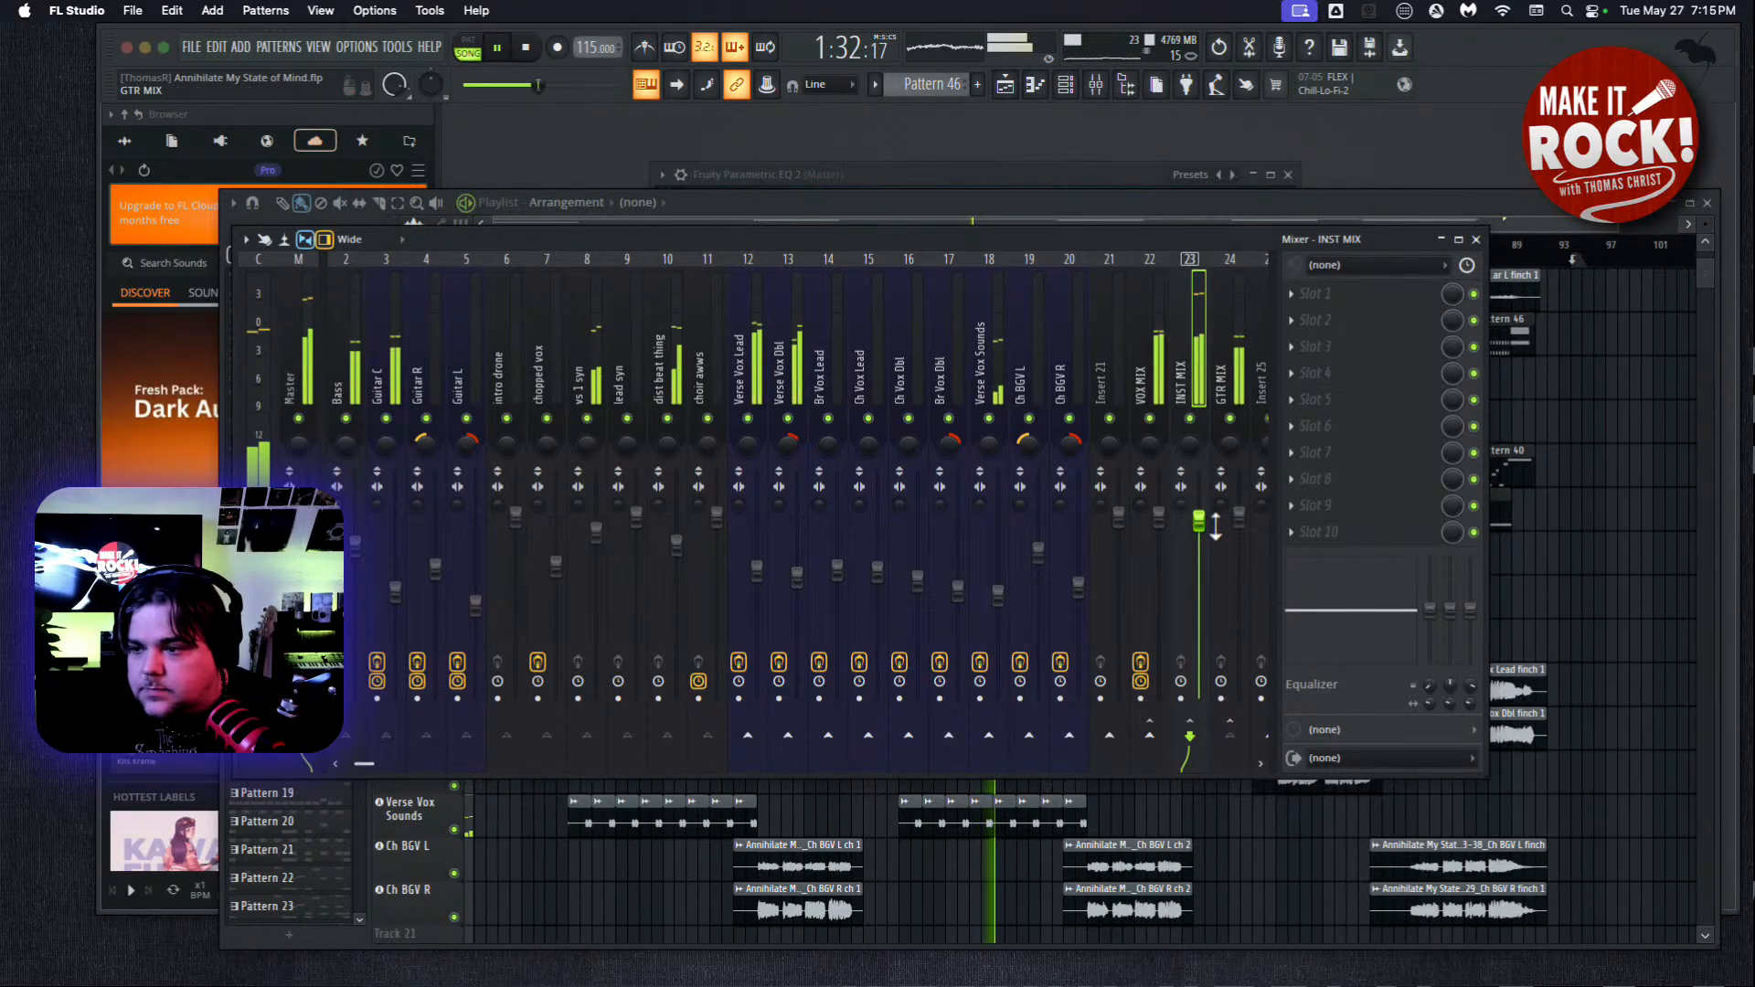
drag(1193, 523, 1190, 527)
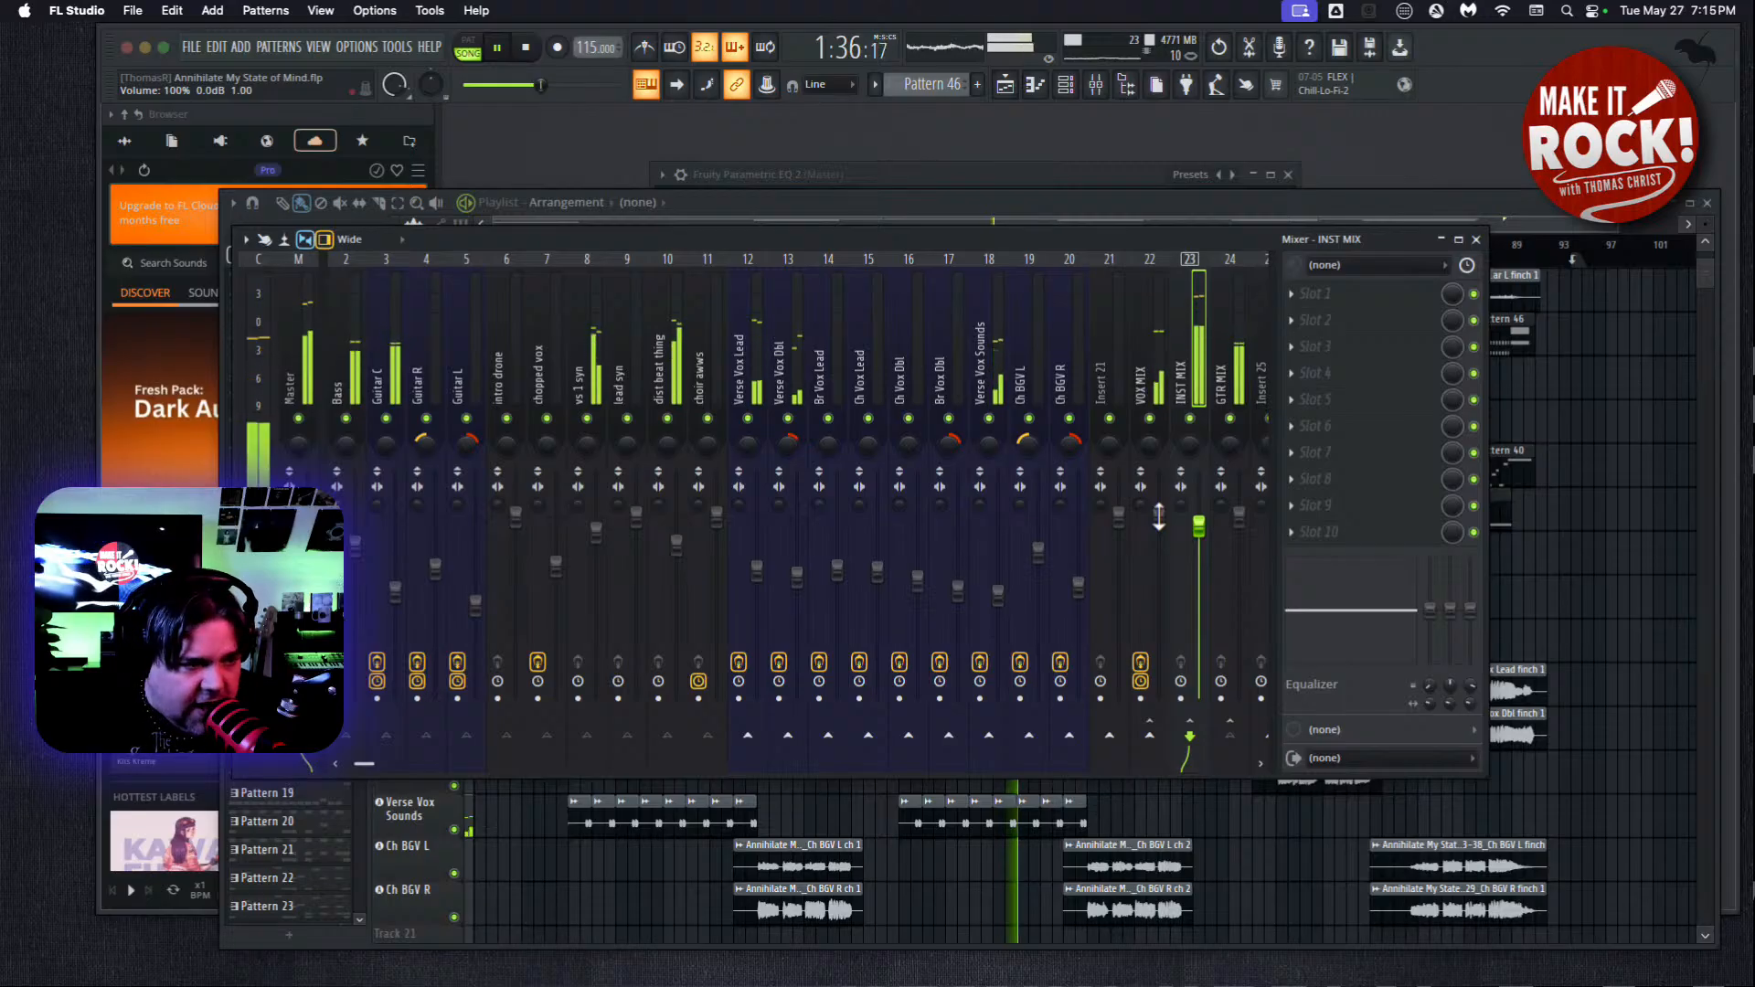
mouse_move(1160, 518)
mouse_down()
mouse_move(1197, 542)
mouse_move(1161, 526)
mouse_up()
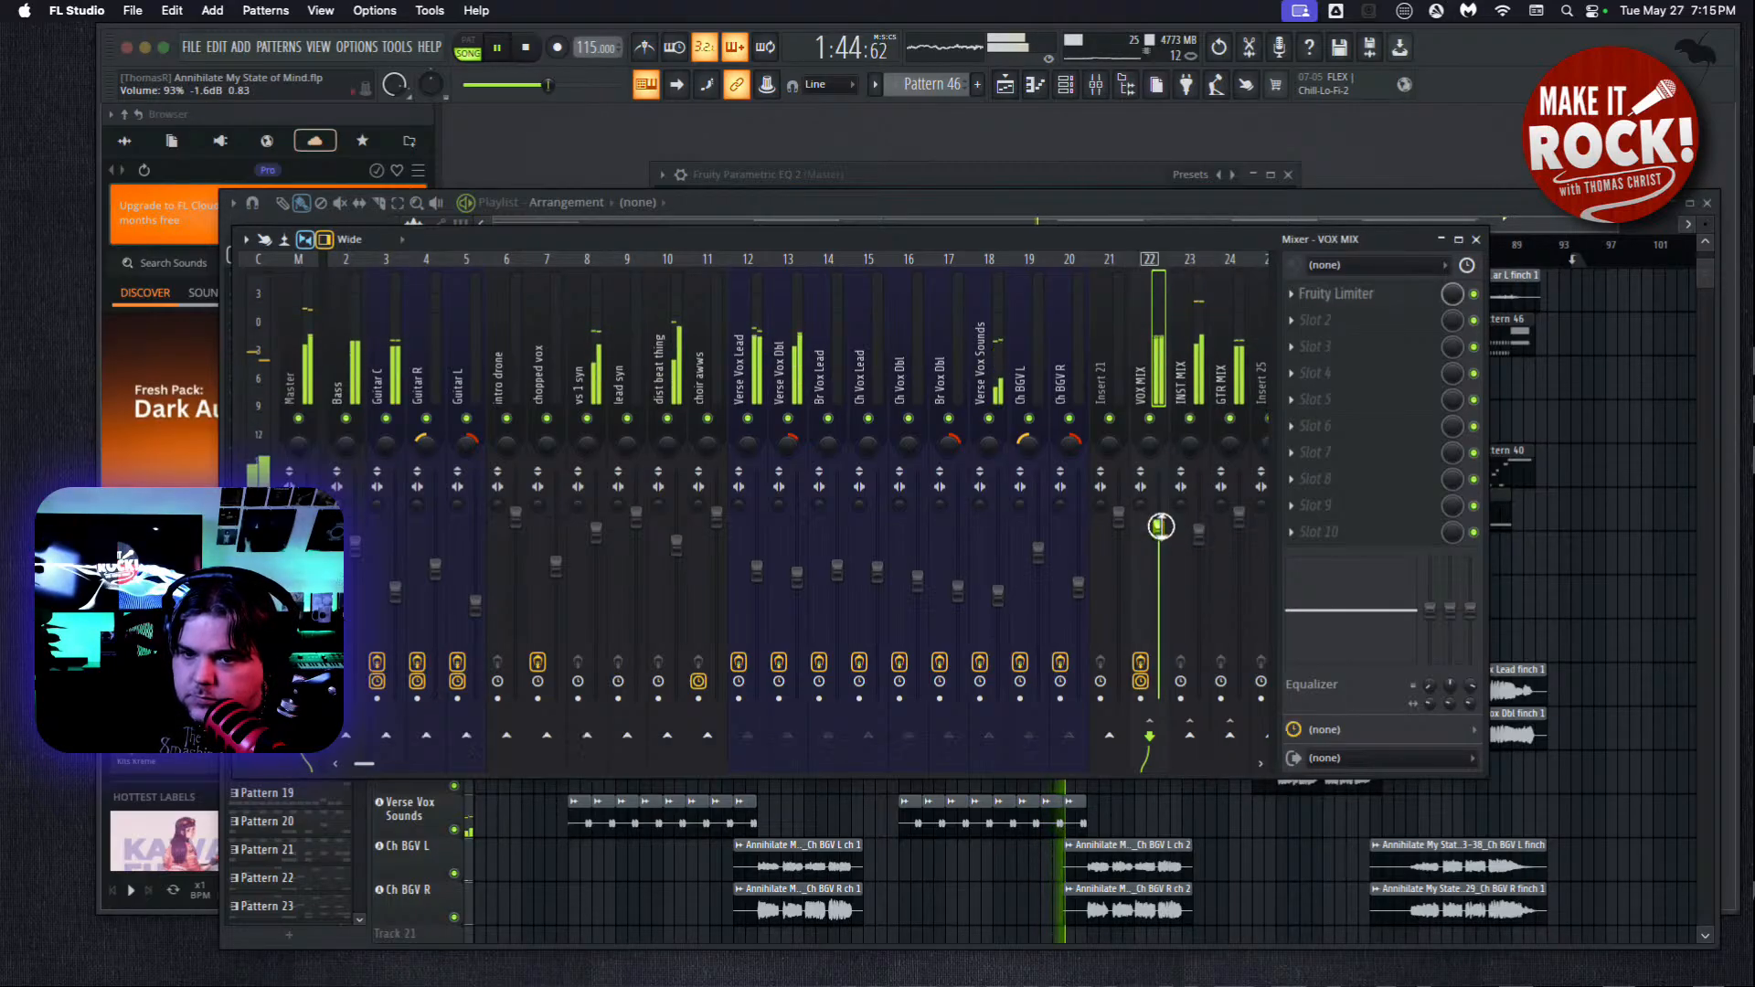
click(288, 330)
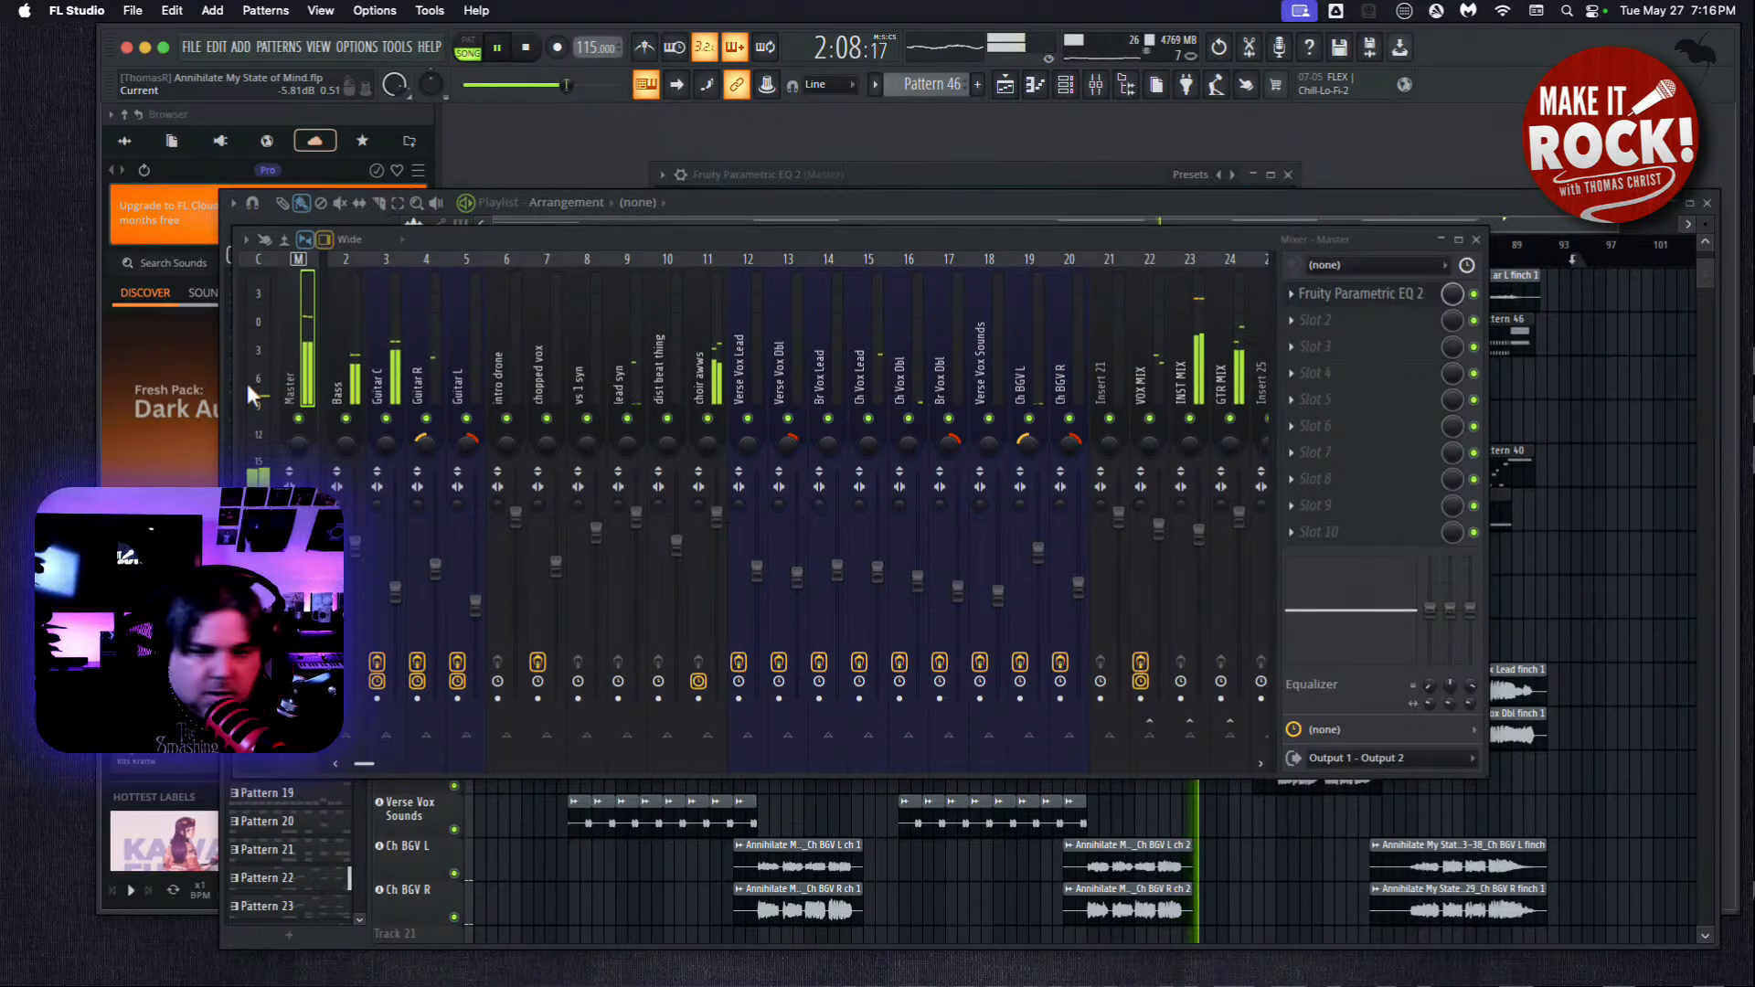
Load Fruity Balance into the first effect slot of the GTR MIX bus.
click(1242, 384)
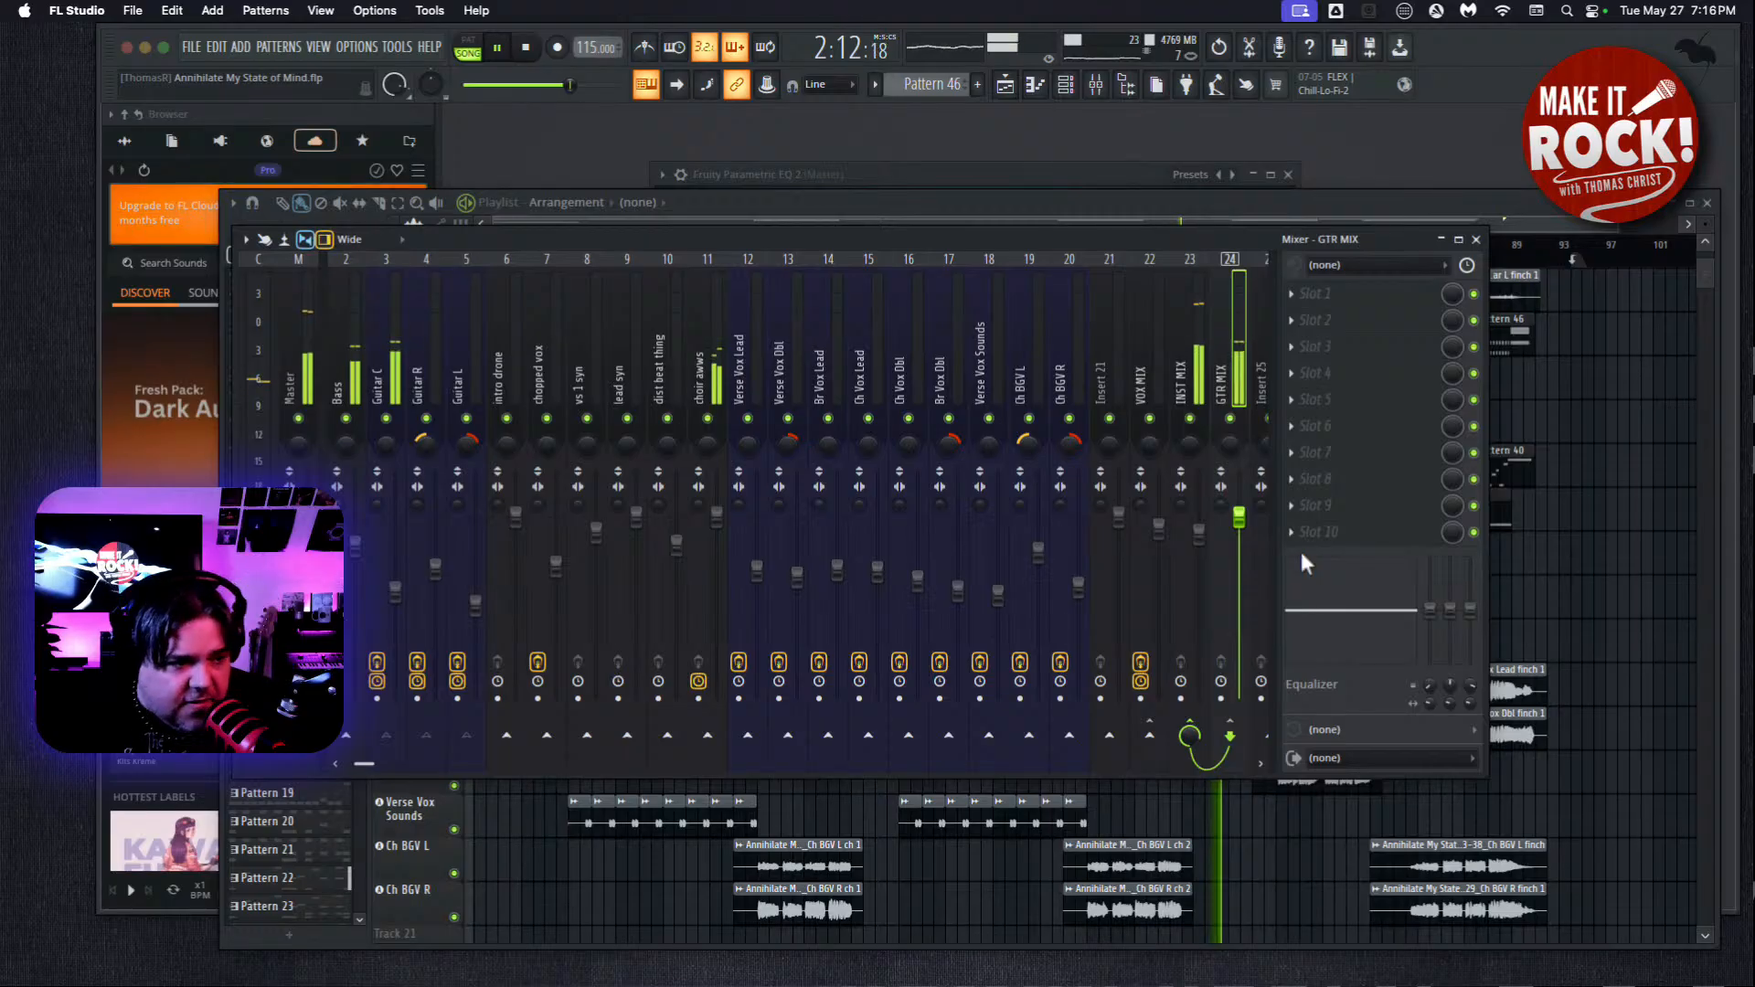
click(1319, 293)
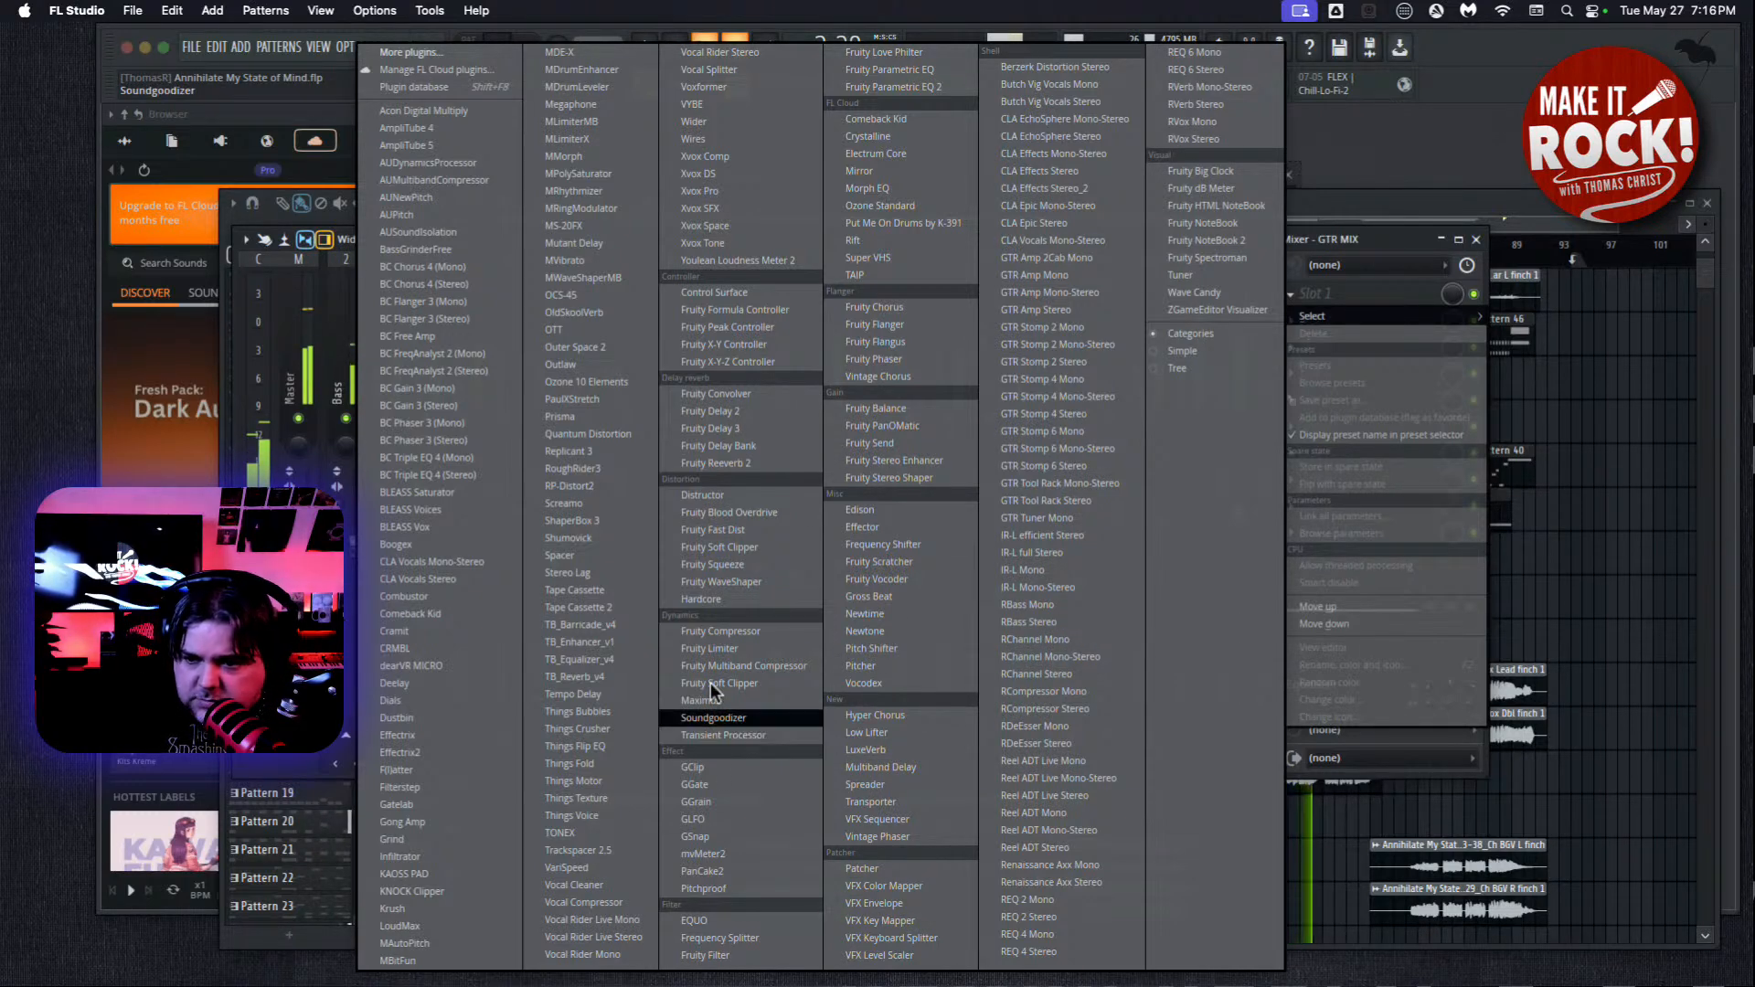
click(880, 408)
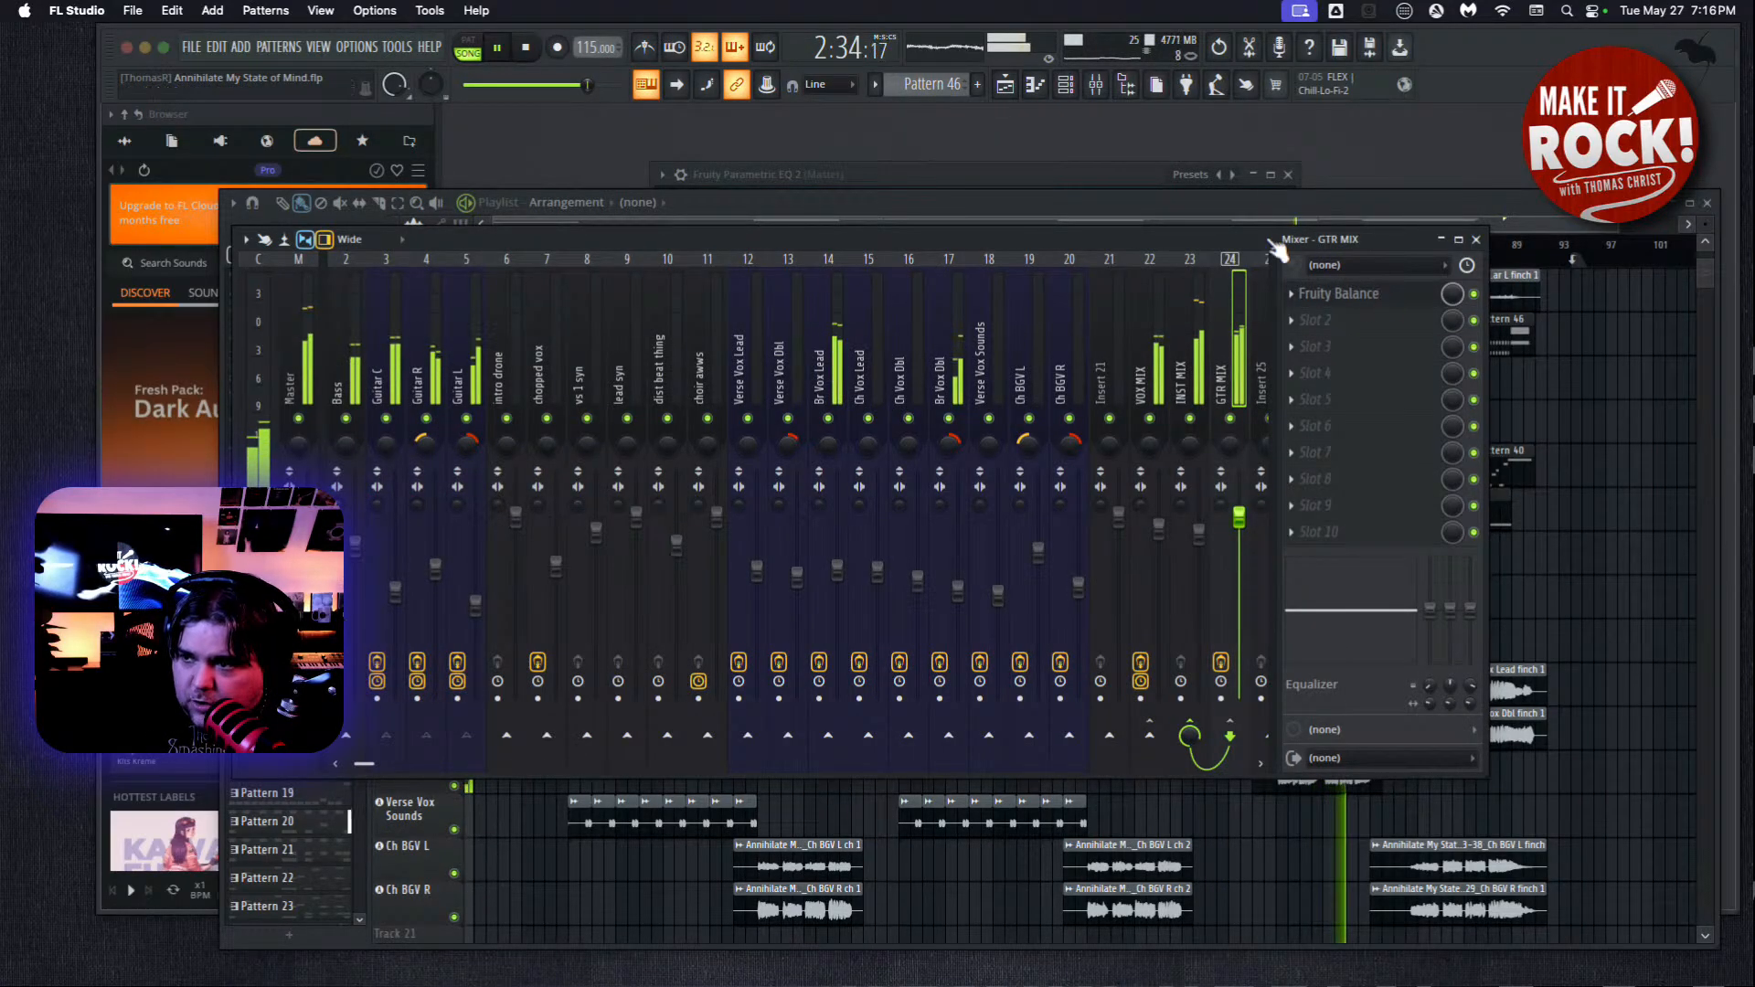
Close the playlist, move the mixer lower, set the GTR MIX Fruity Balance volume to 1.0 dB, and close the plugin.
click(1707, 204)
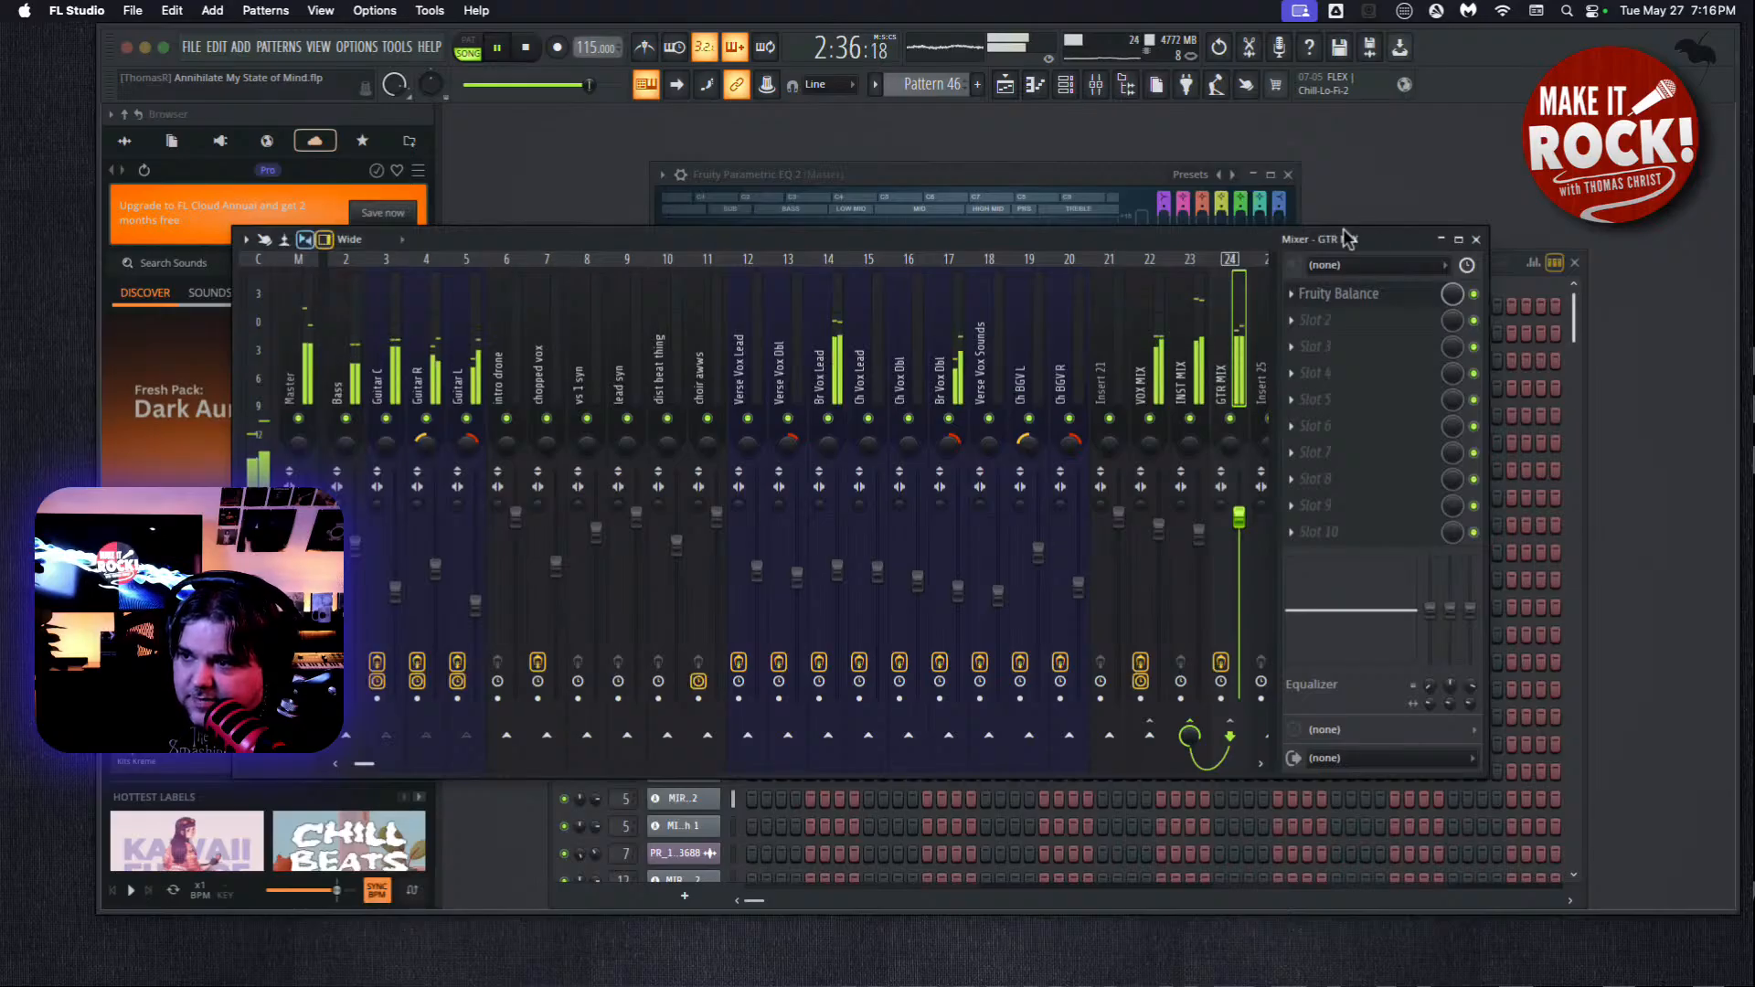
drag(1188, 238, 1243, 439)
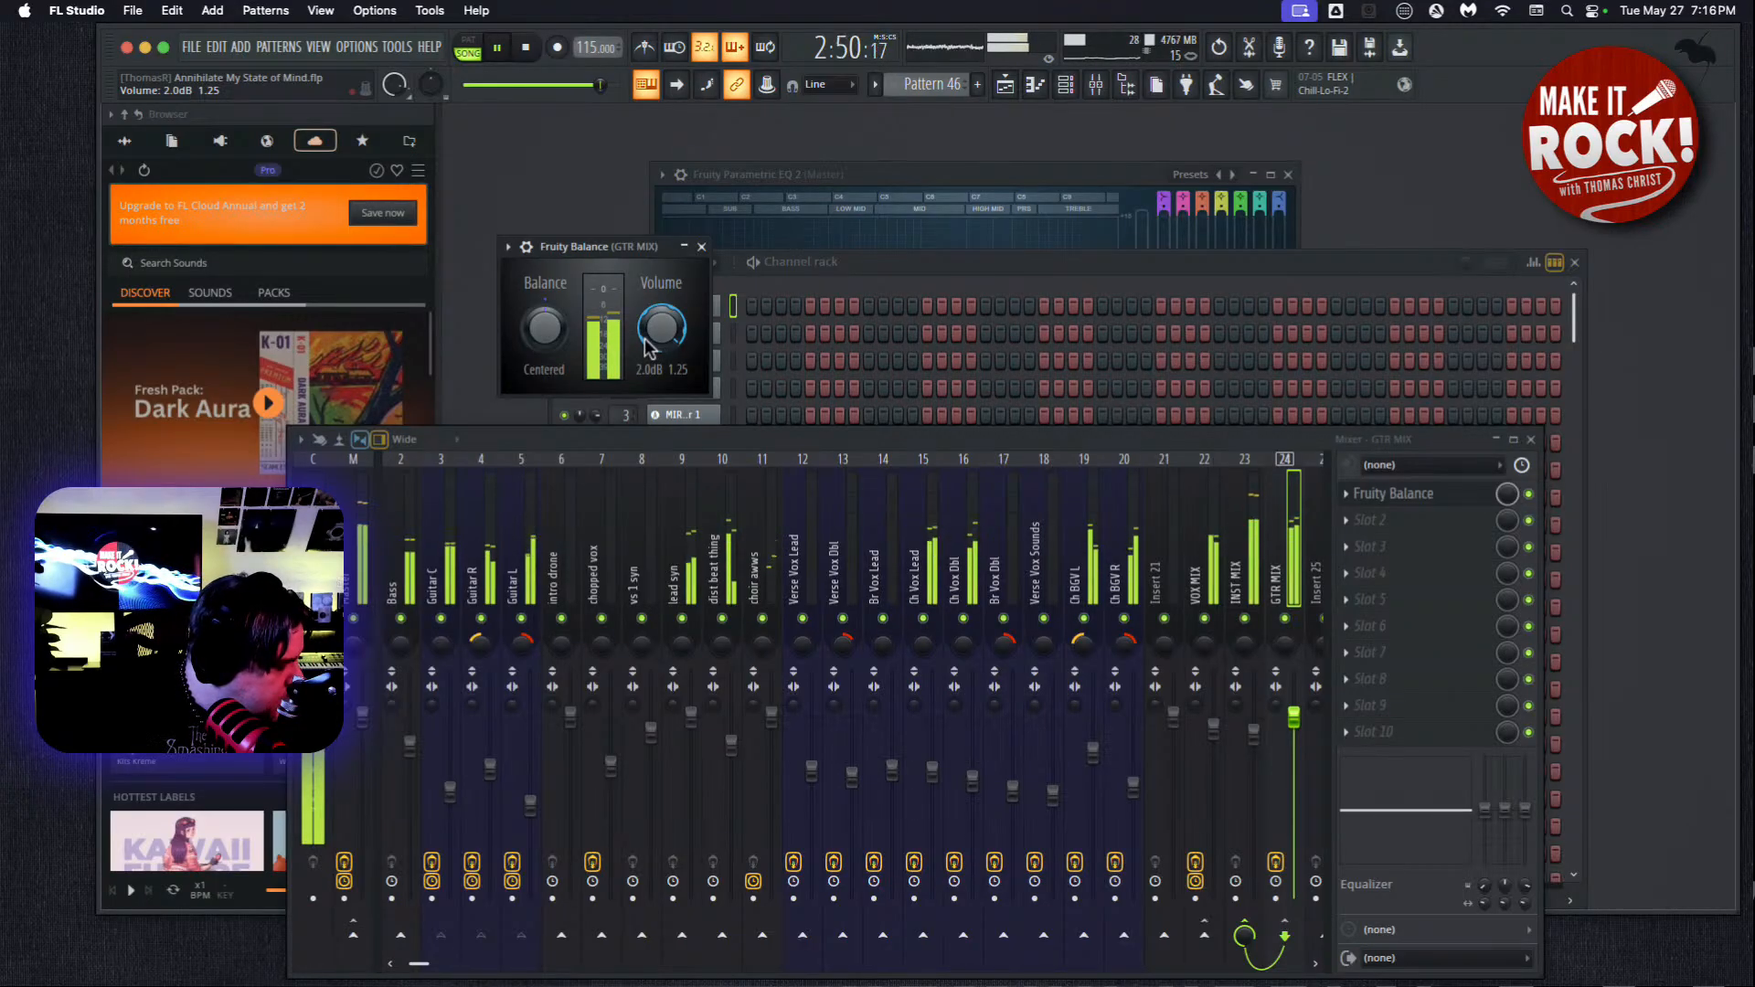
mouse_move(655, 336)
mouse_down()
mouse_move(671, 453)
mouse_move(660, 330)
mouse_up()
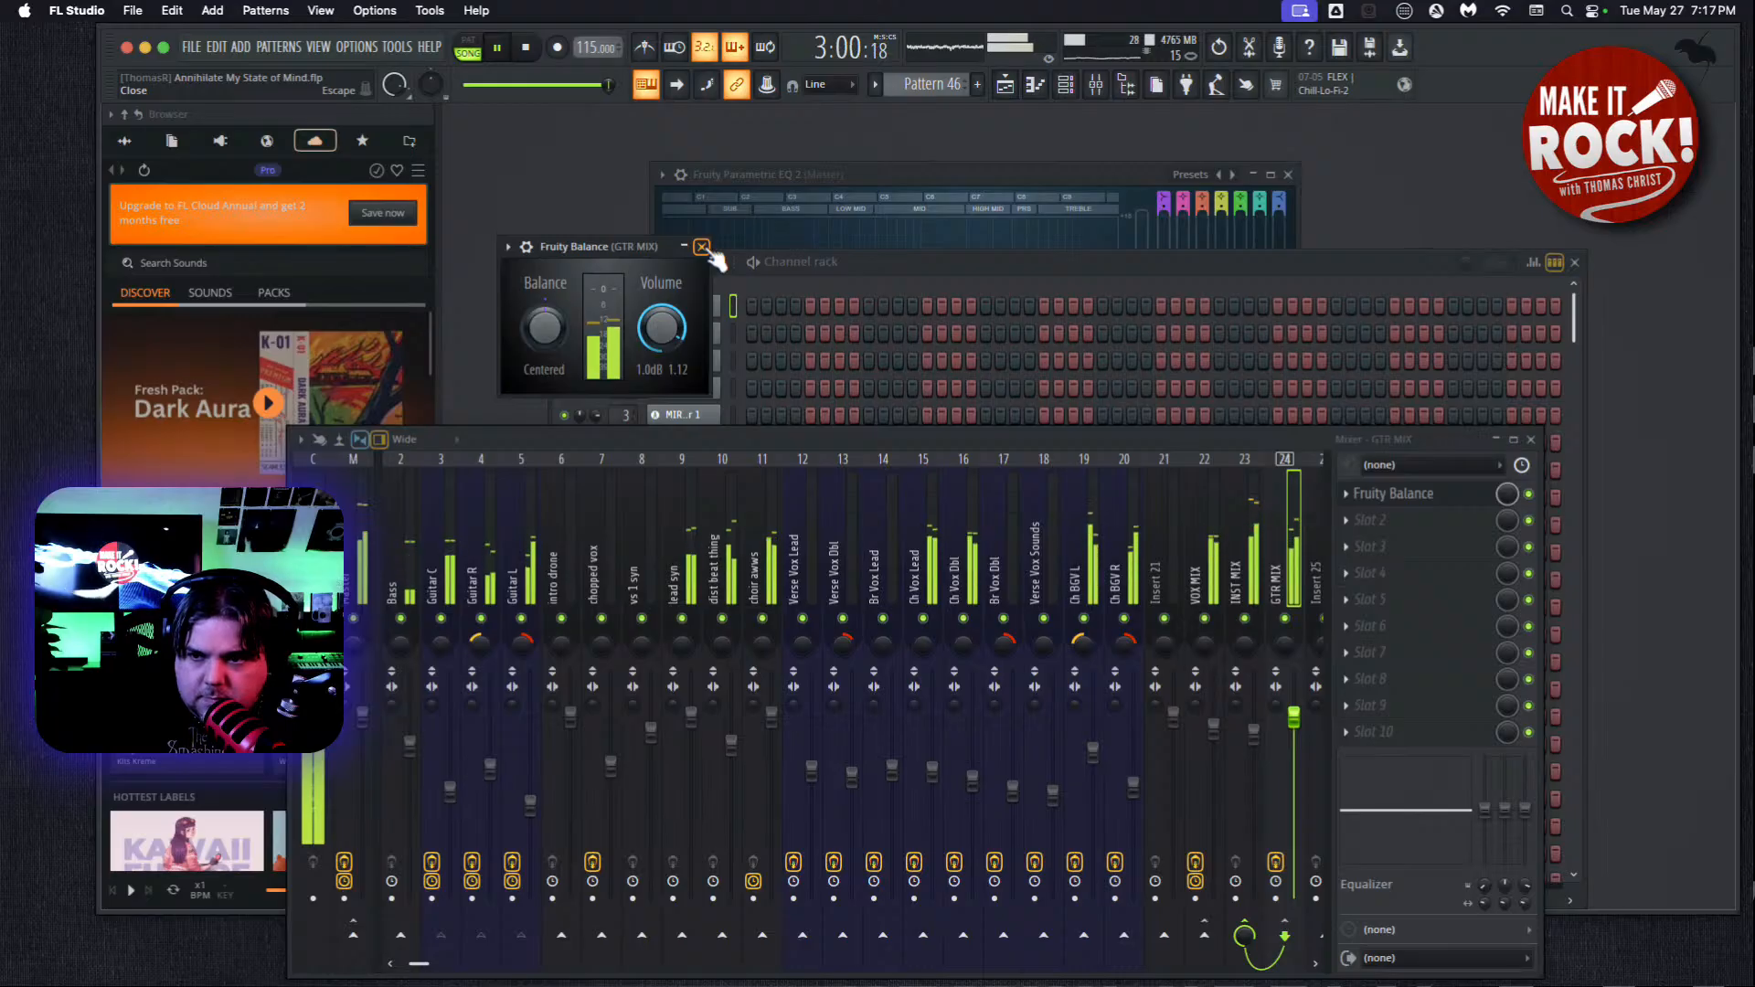
click(703, 248)
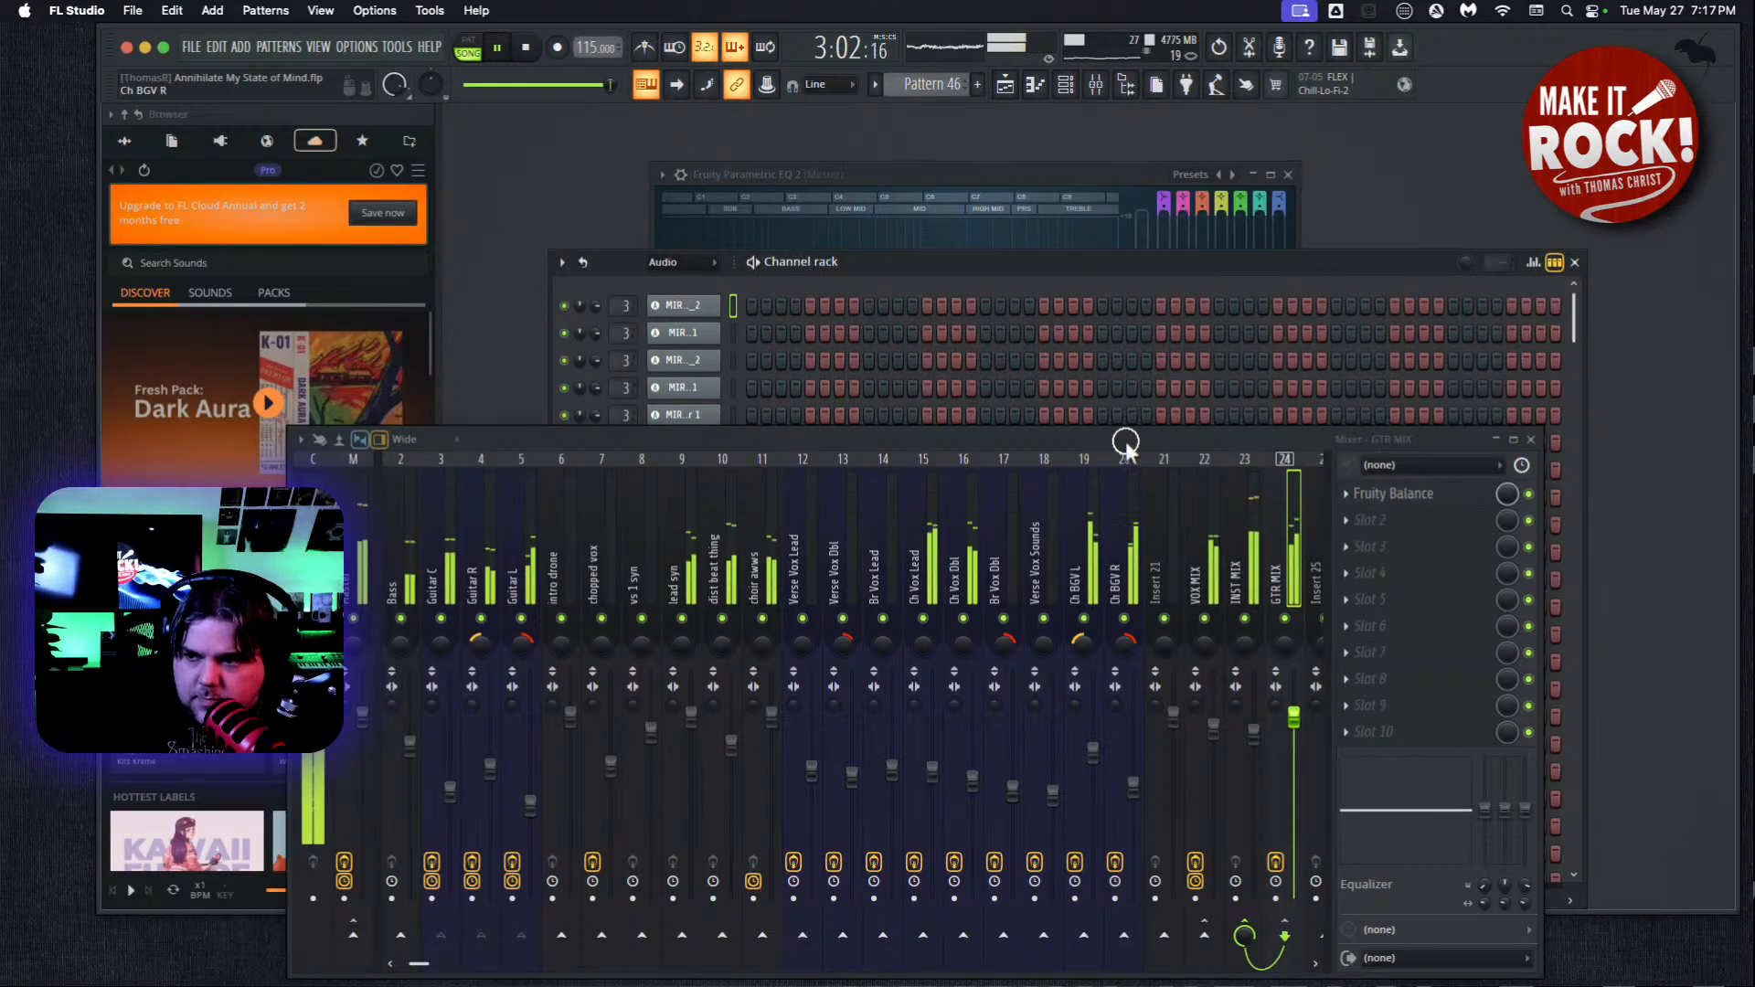
Move the mixer higher, select the VOX MIX bus, and play the song from the beginning to check the mix.
drag(1129, 454, 1144, 298)
click(1233, 582)
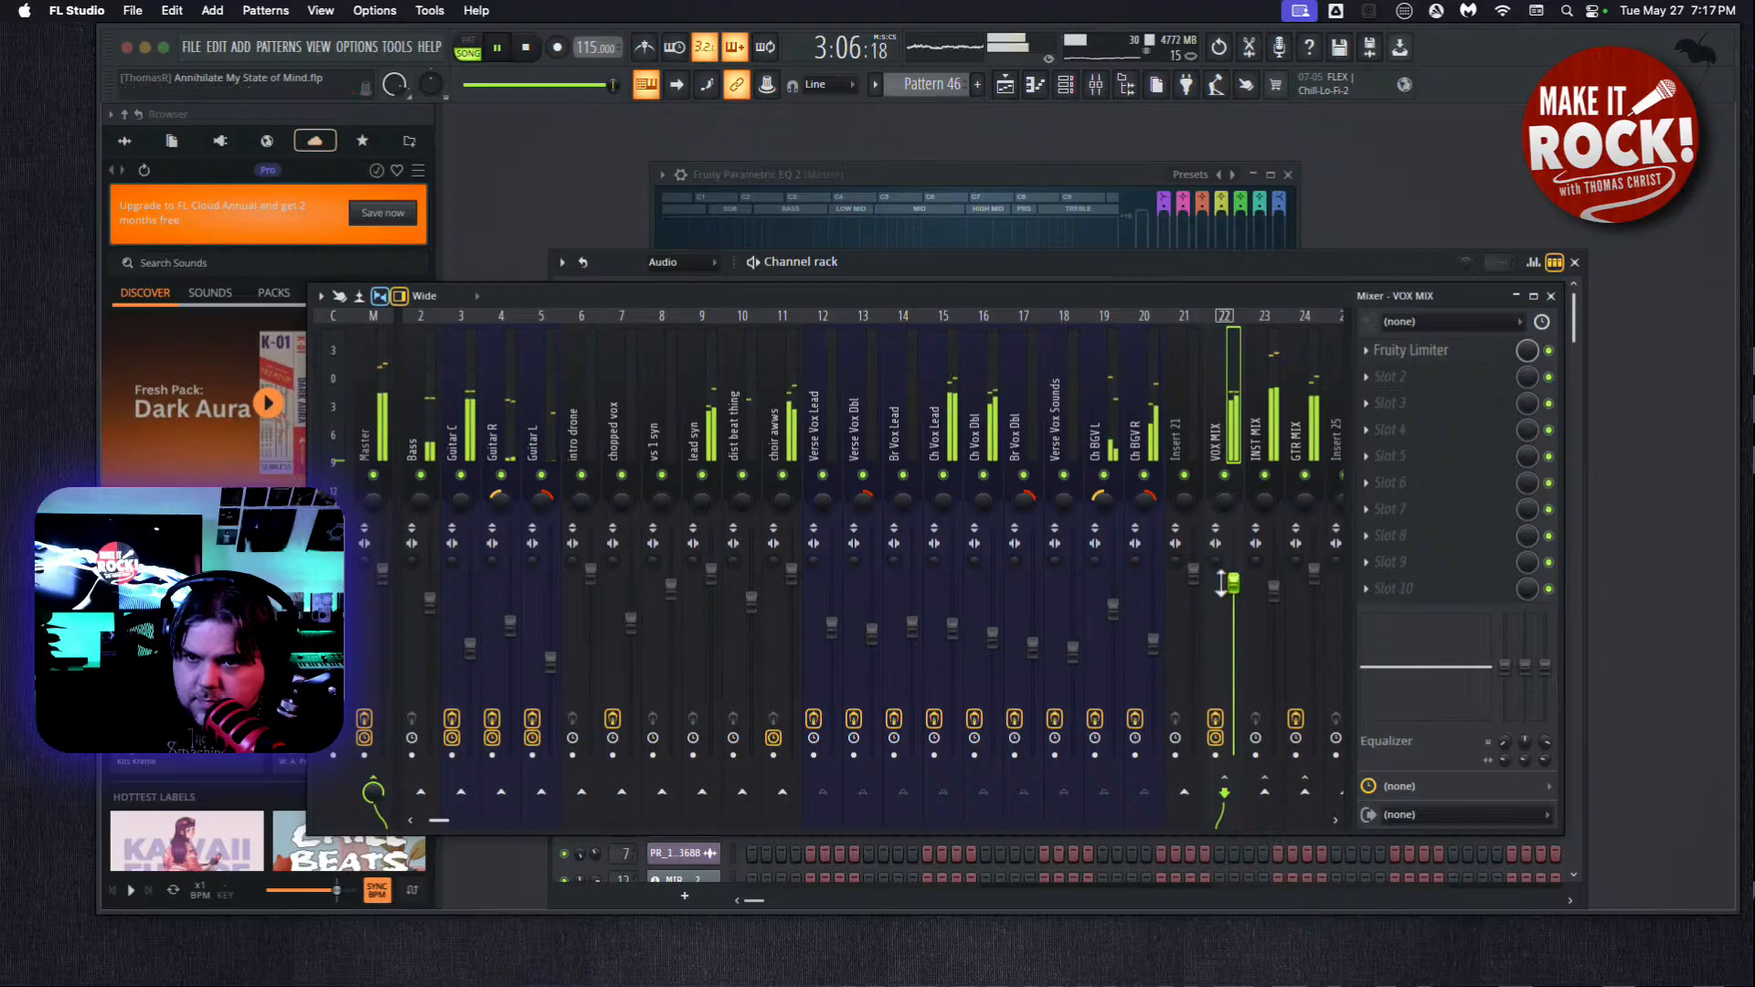
click(527, 49)
click(496, 47)
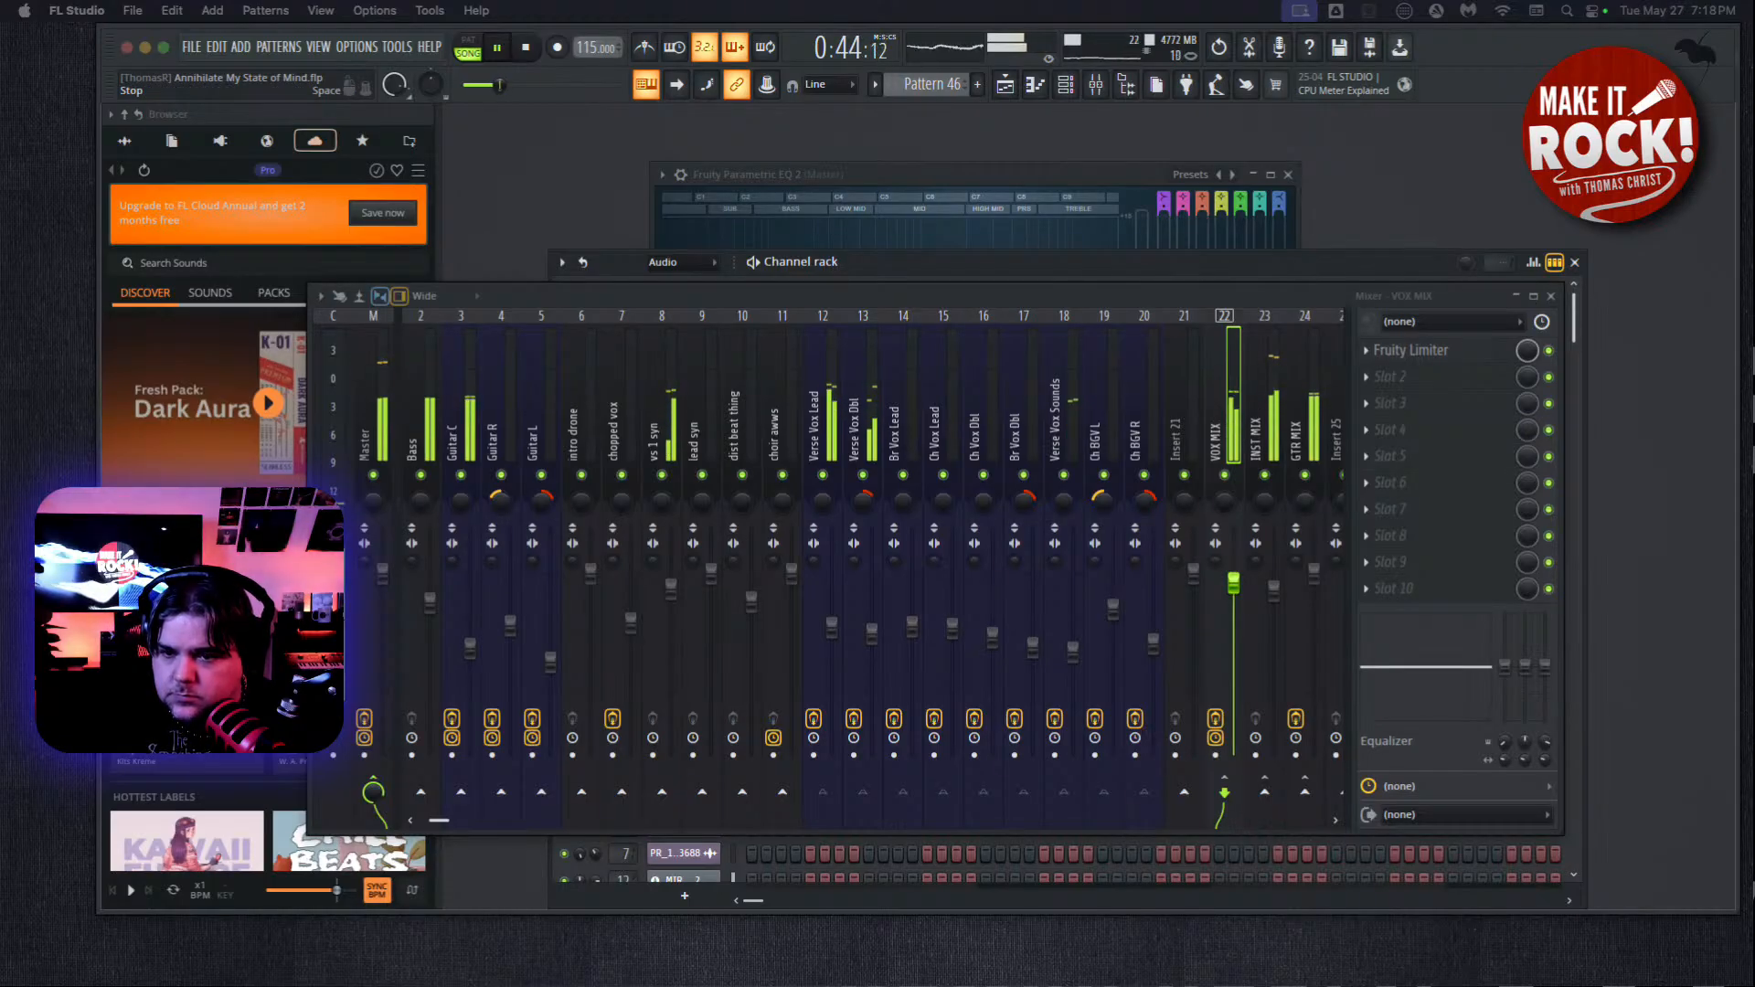
click(526, 47)
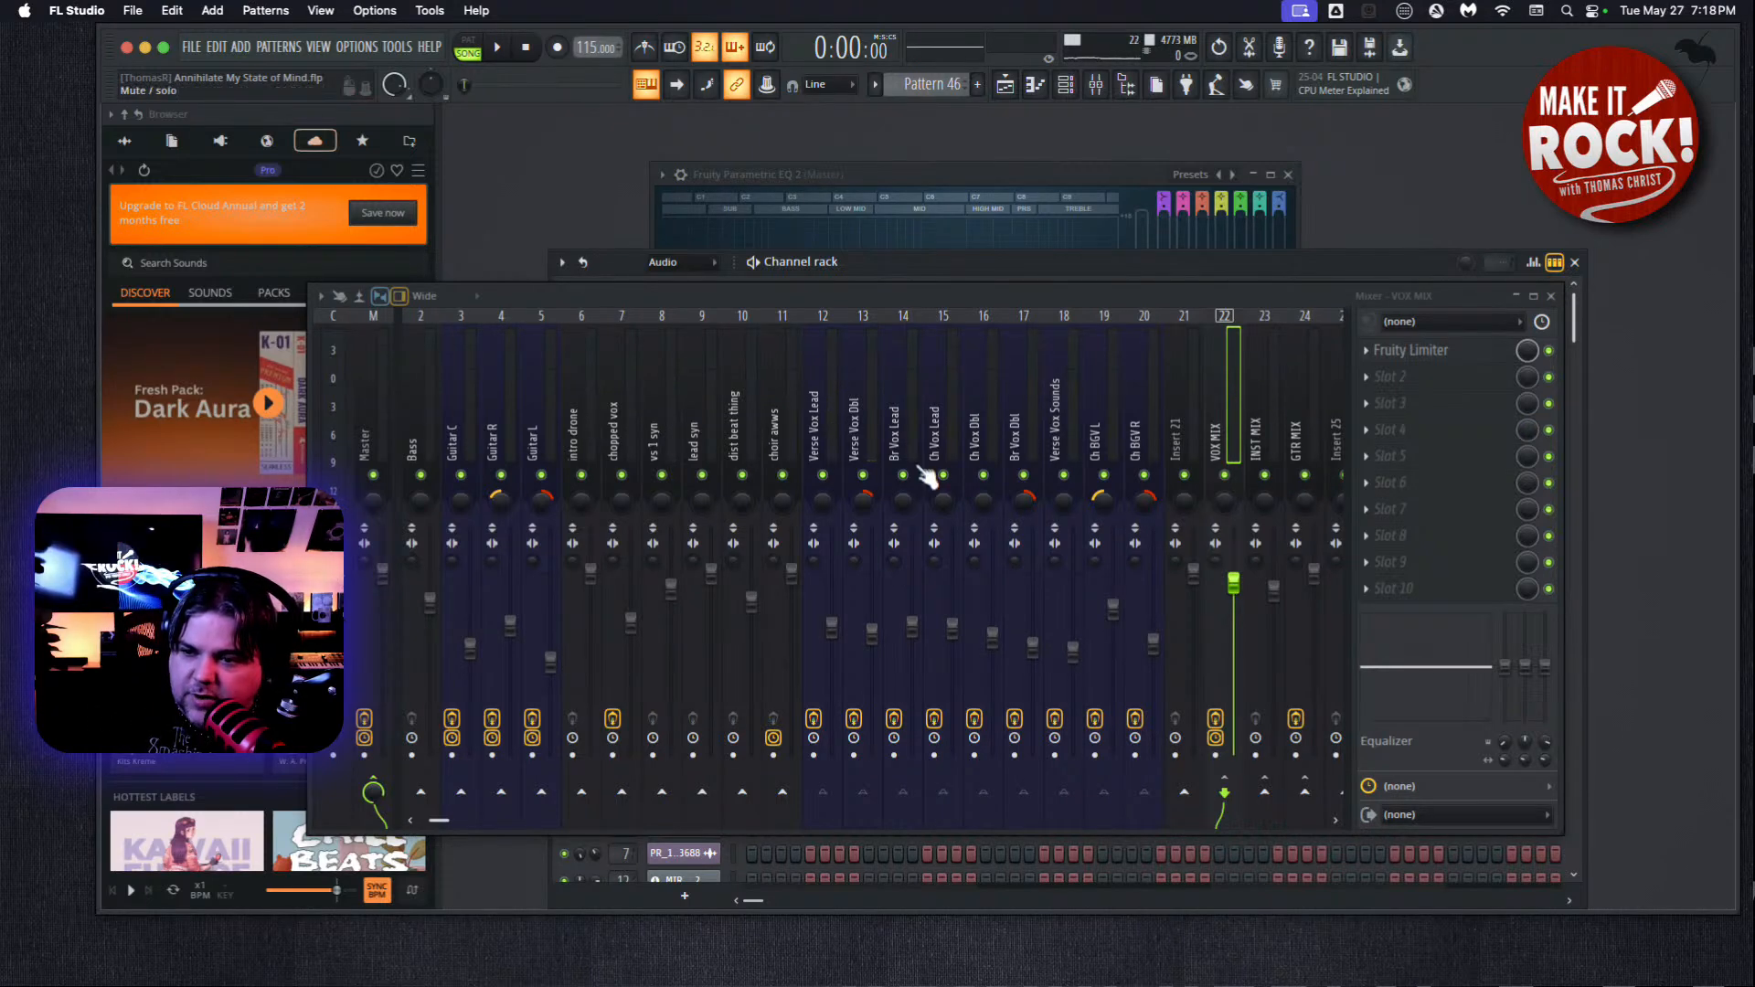
Open the Things Crusher effect on the Guitar L track, examine its filter and crusher settings, and close it.
click(533, 440)
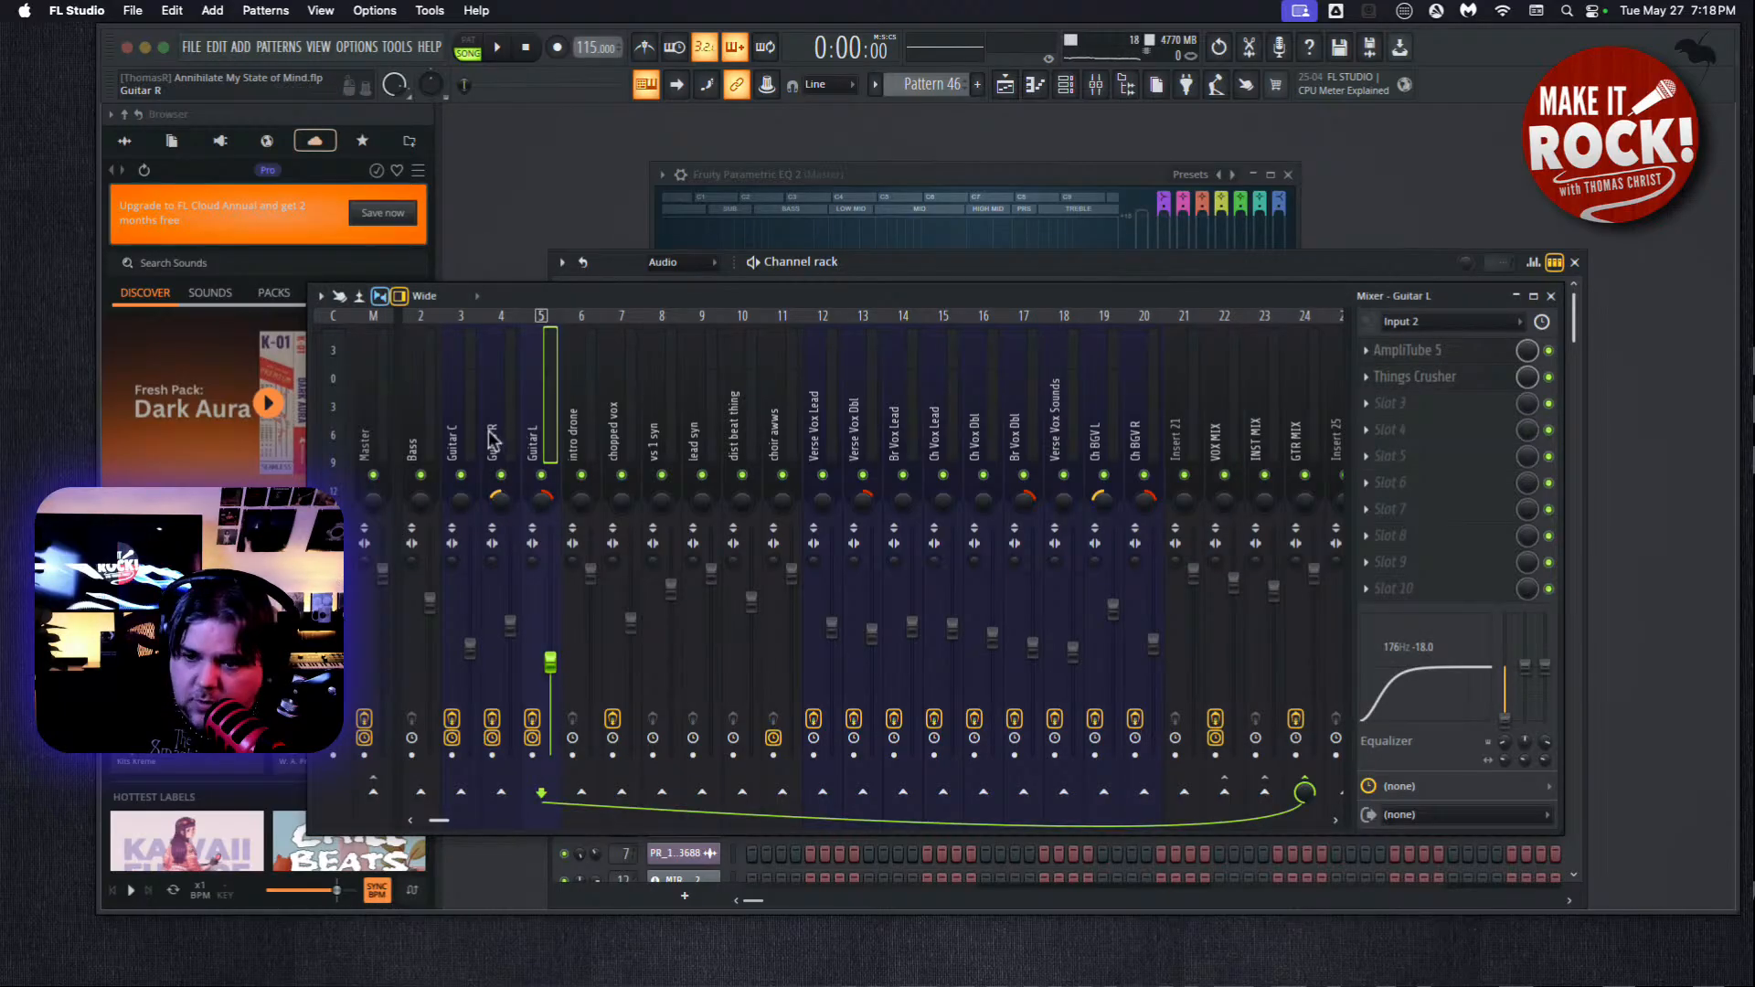
click(1432, 386)
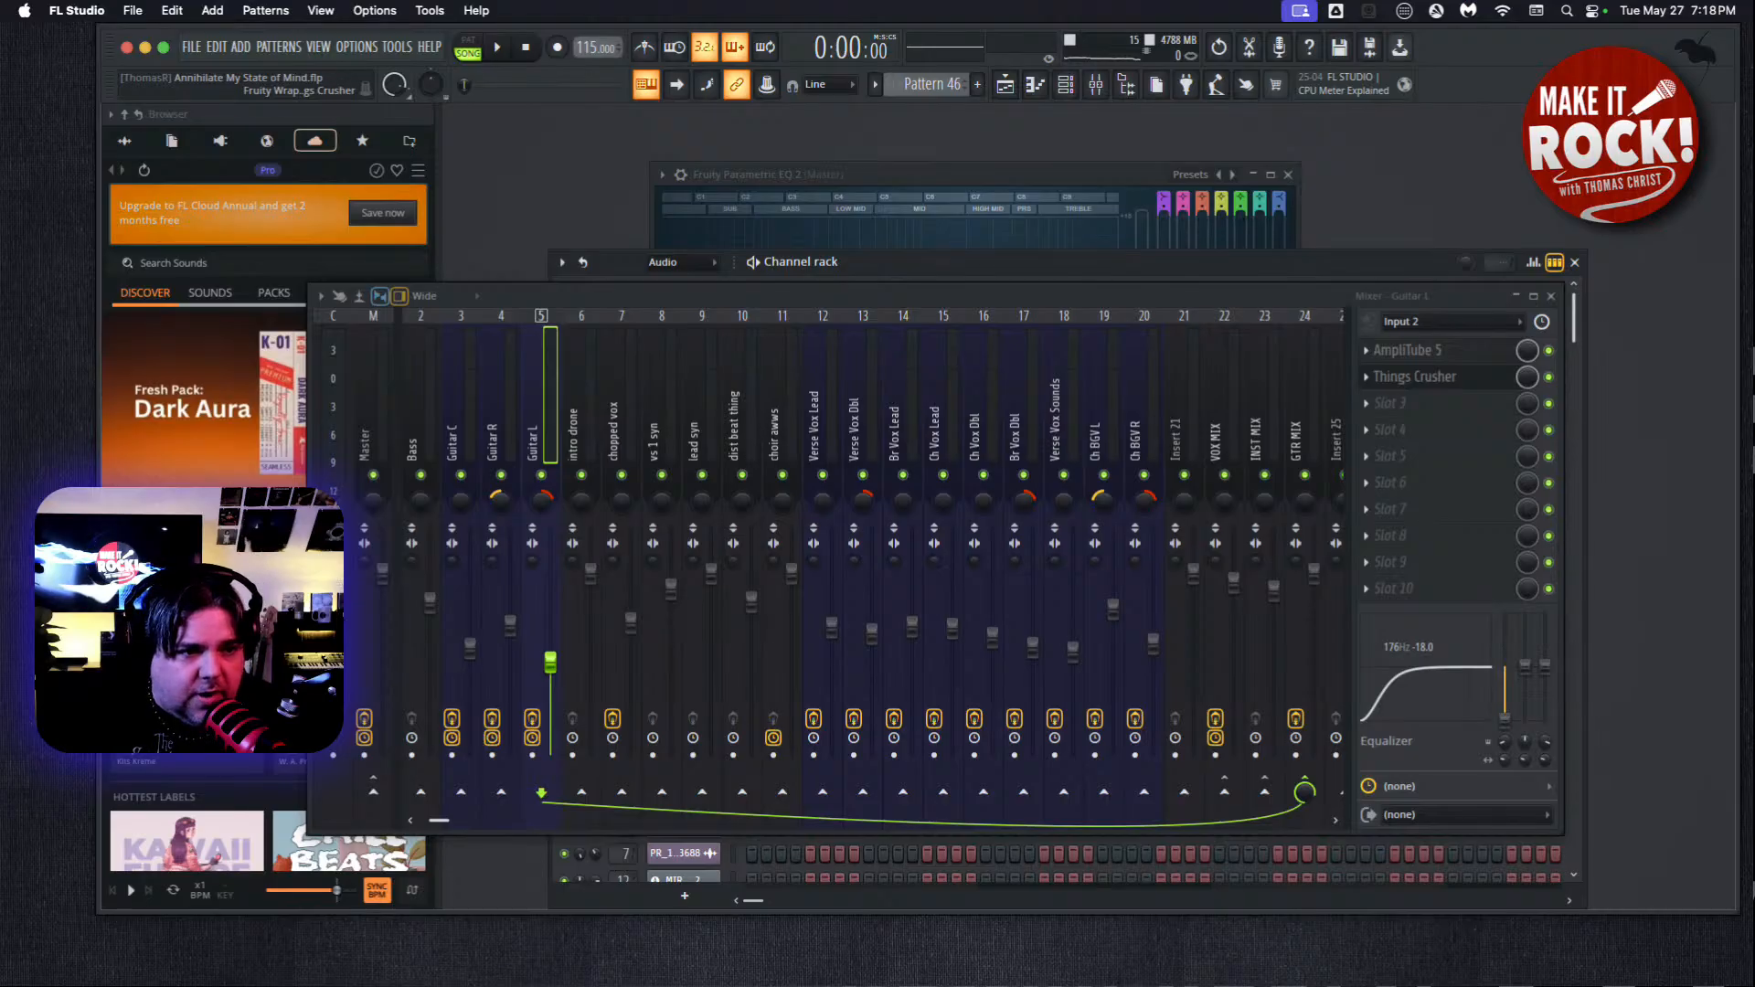
drag(462, 279, 875, 268)
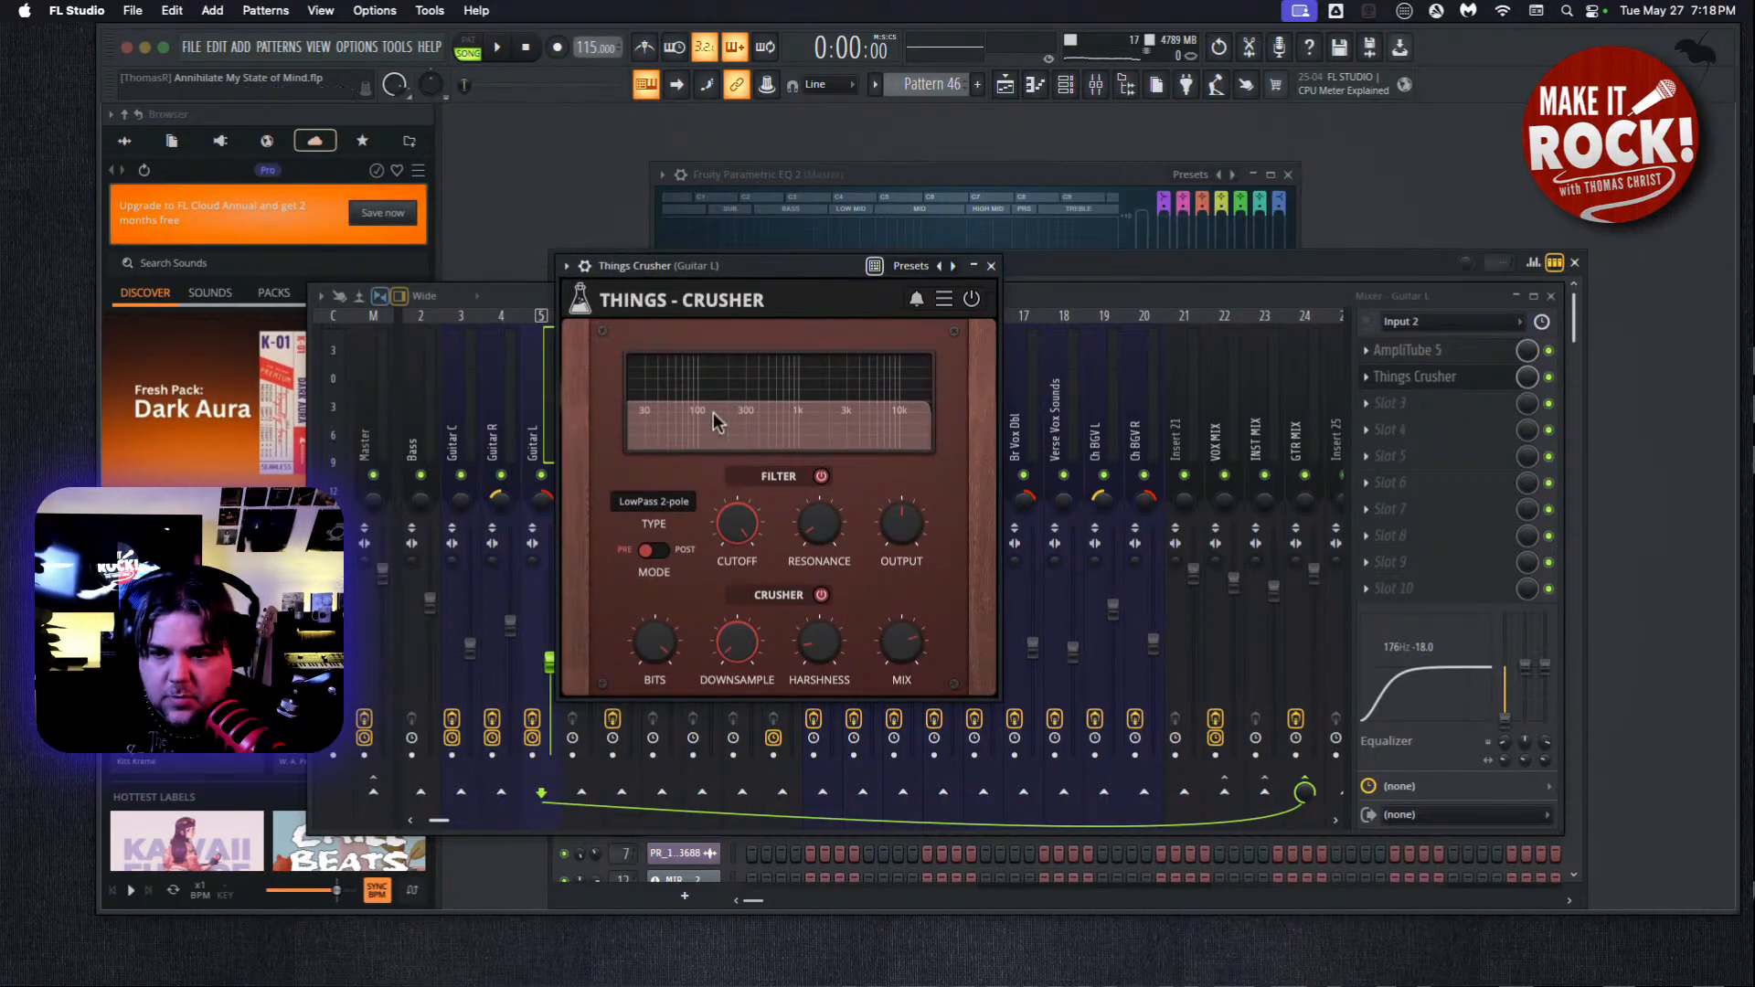
drag(722, 314, 922, 294)
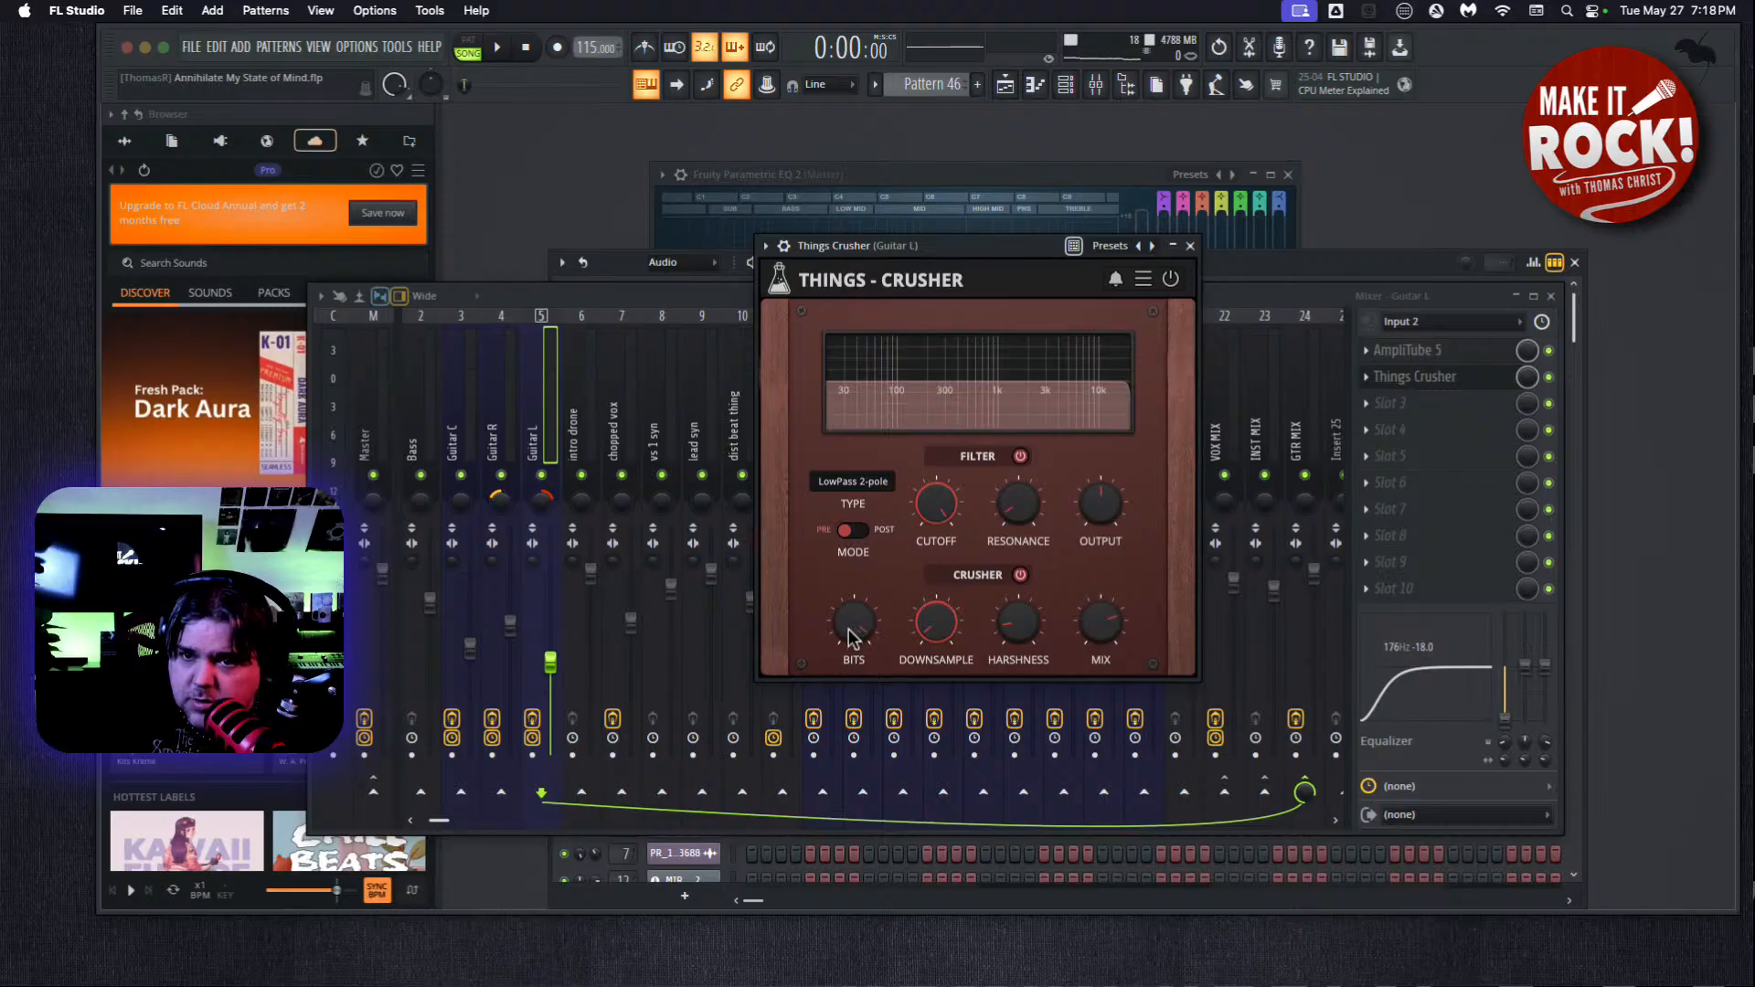
mouse_move(863, 642)
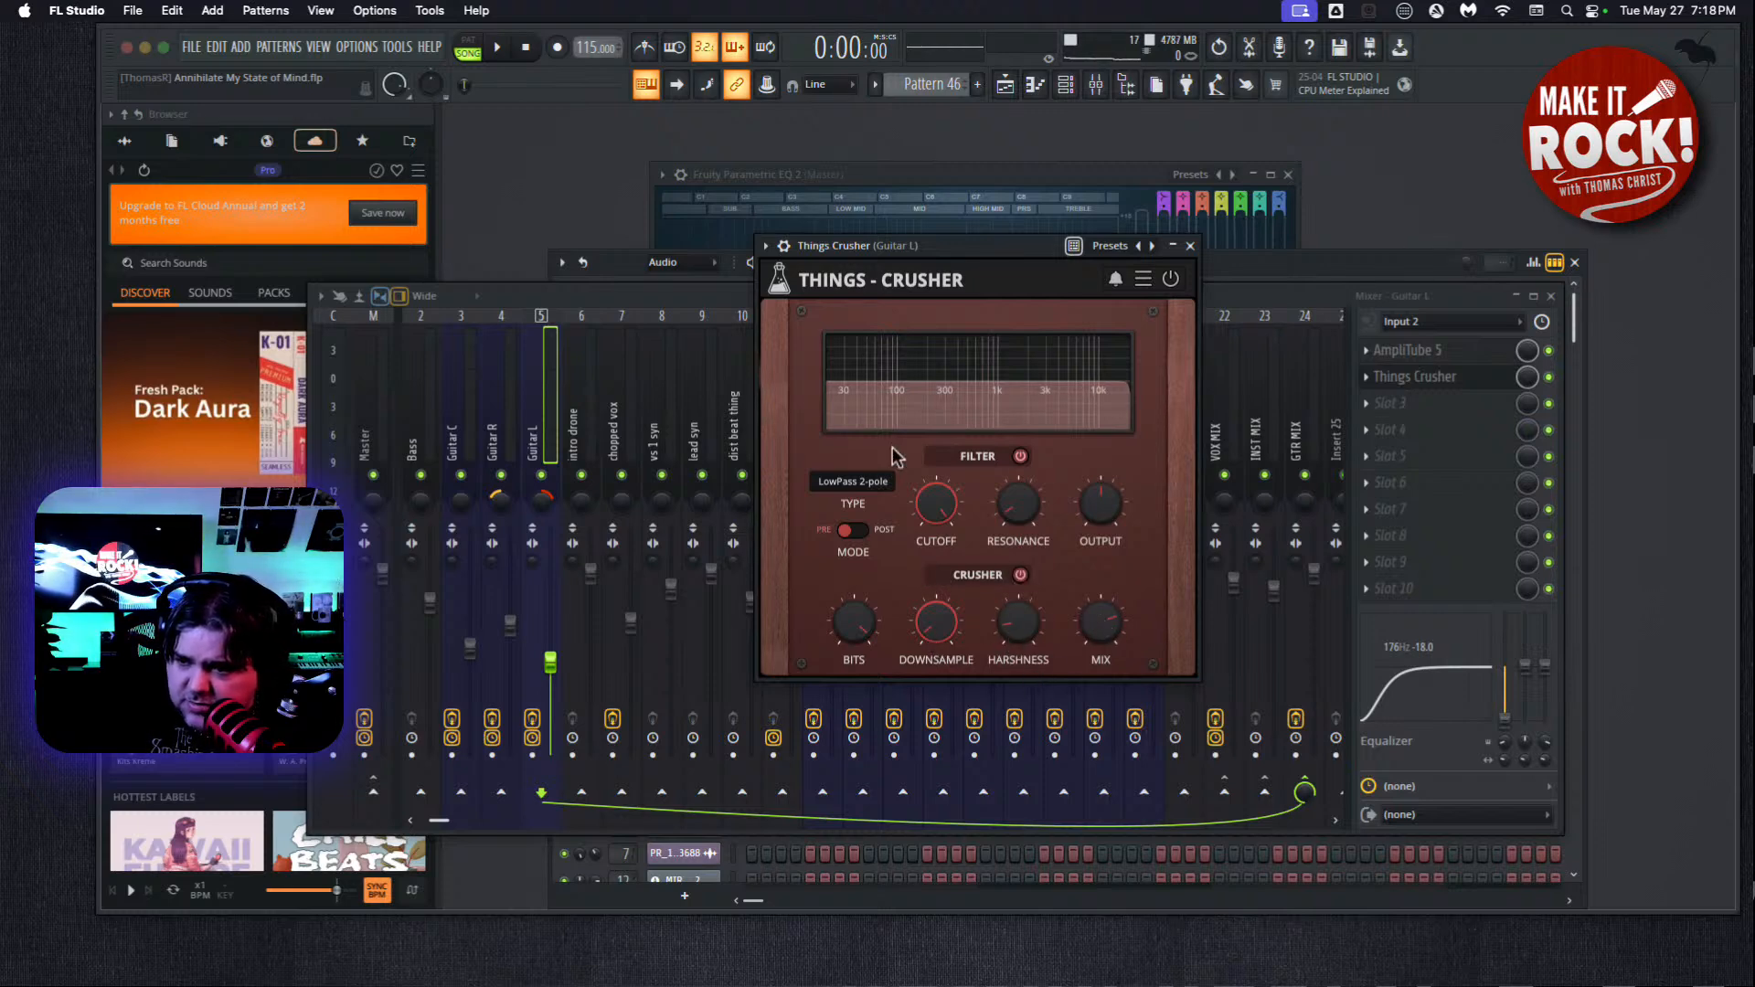
click(1190, 246)
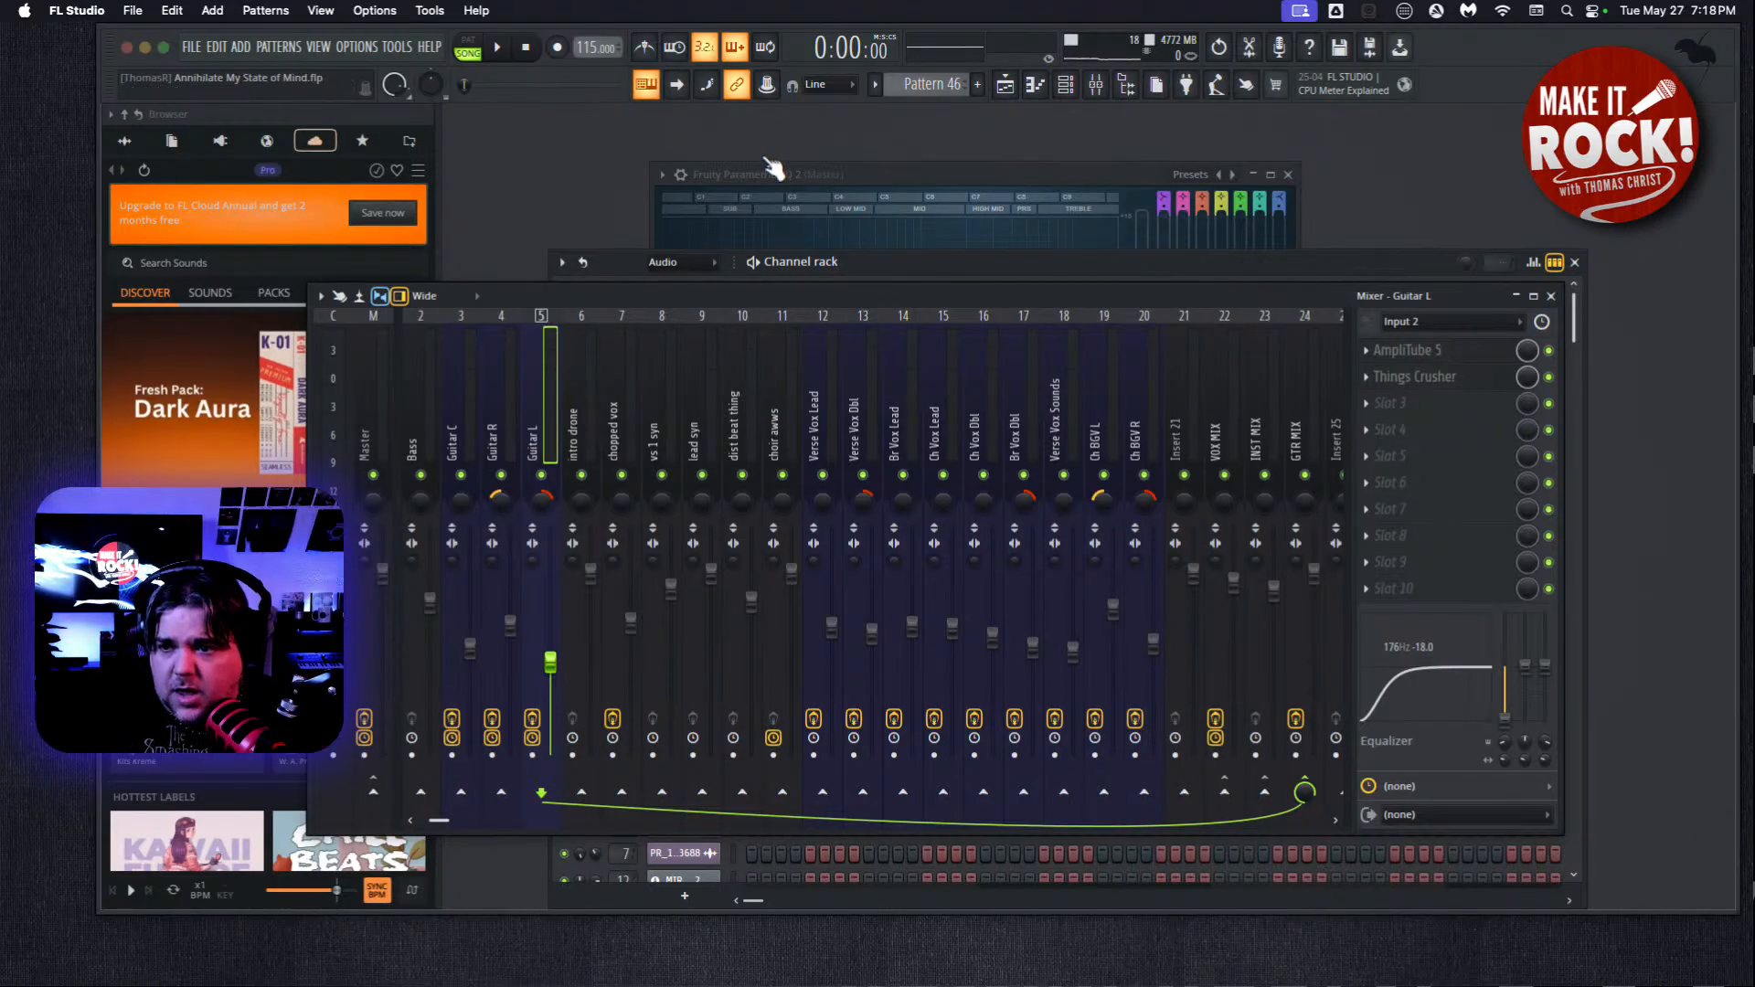
Load Ozone Standard into the second effect slot of the Master track and move its window clear of the mixer.
click(364, 421)
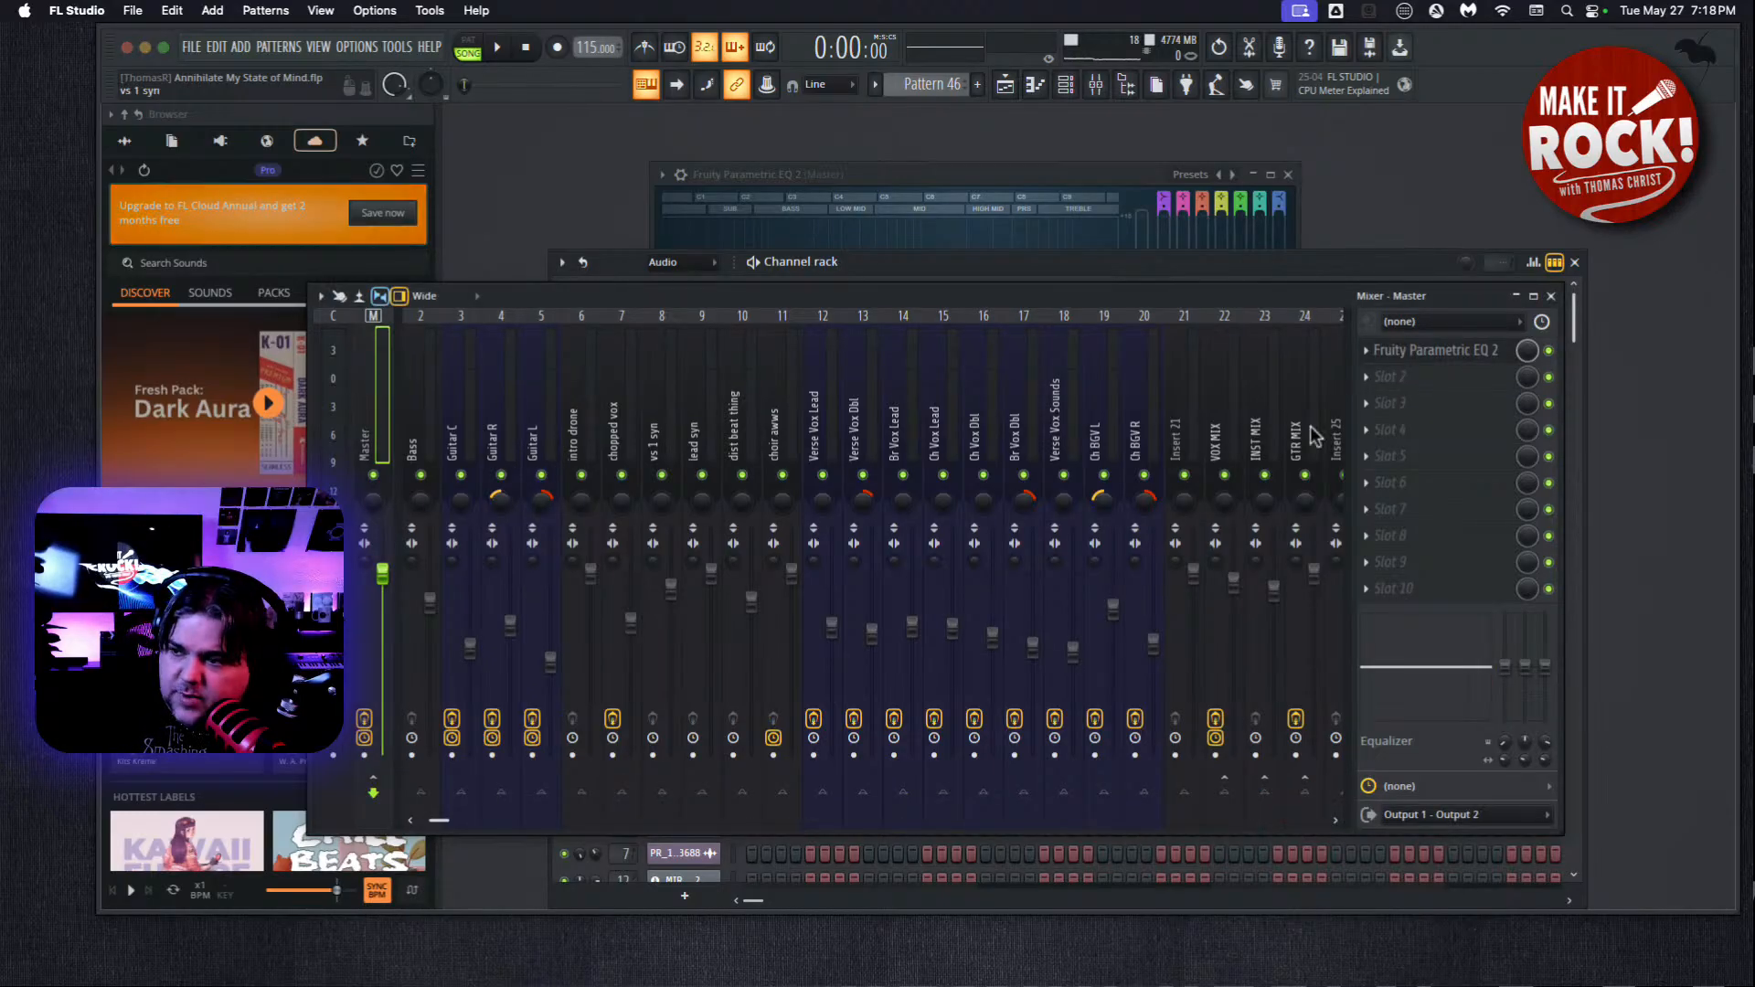
click(1397, 377)
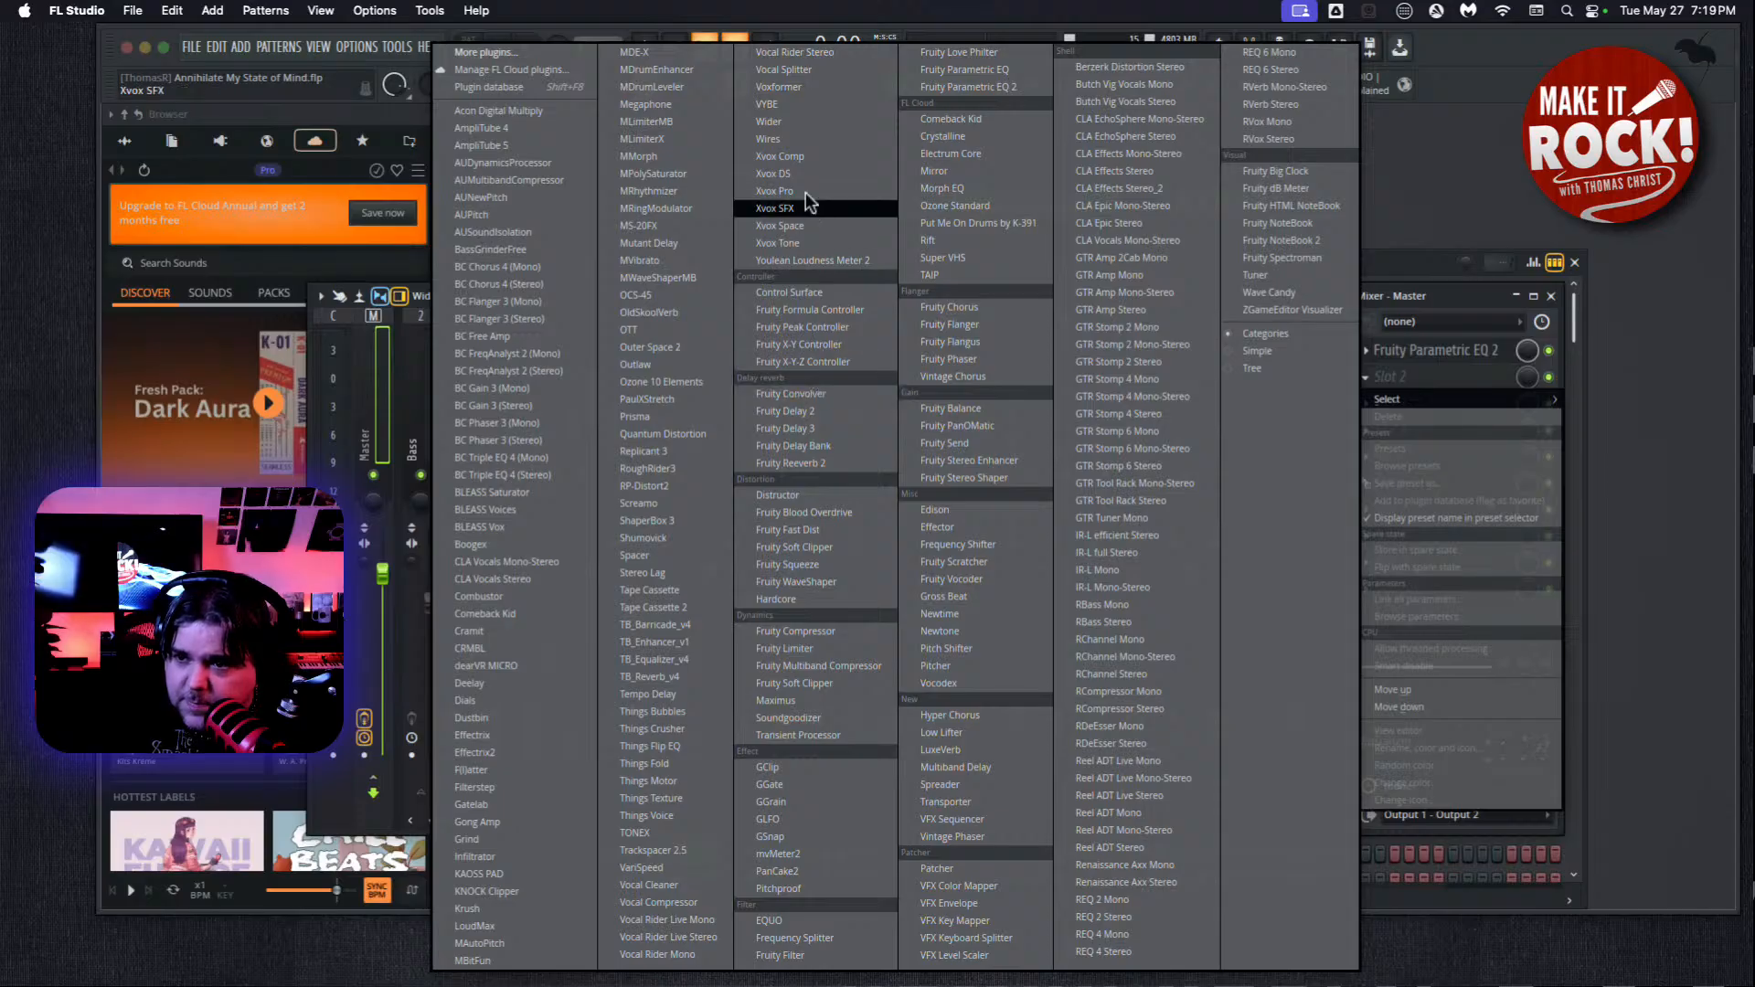
click(960, 208)
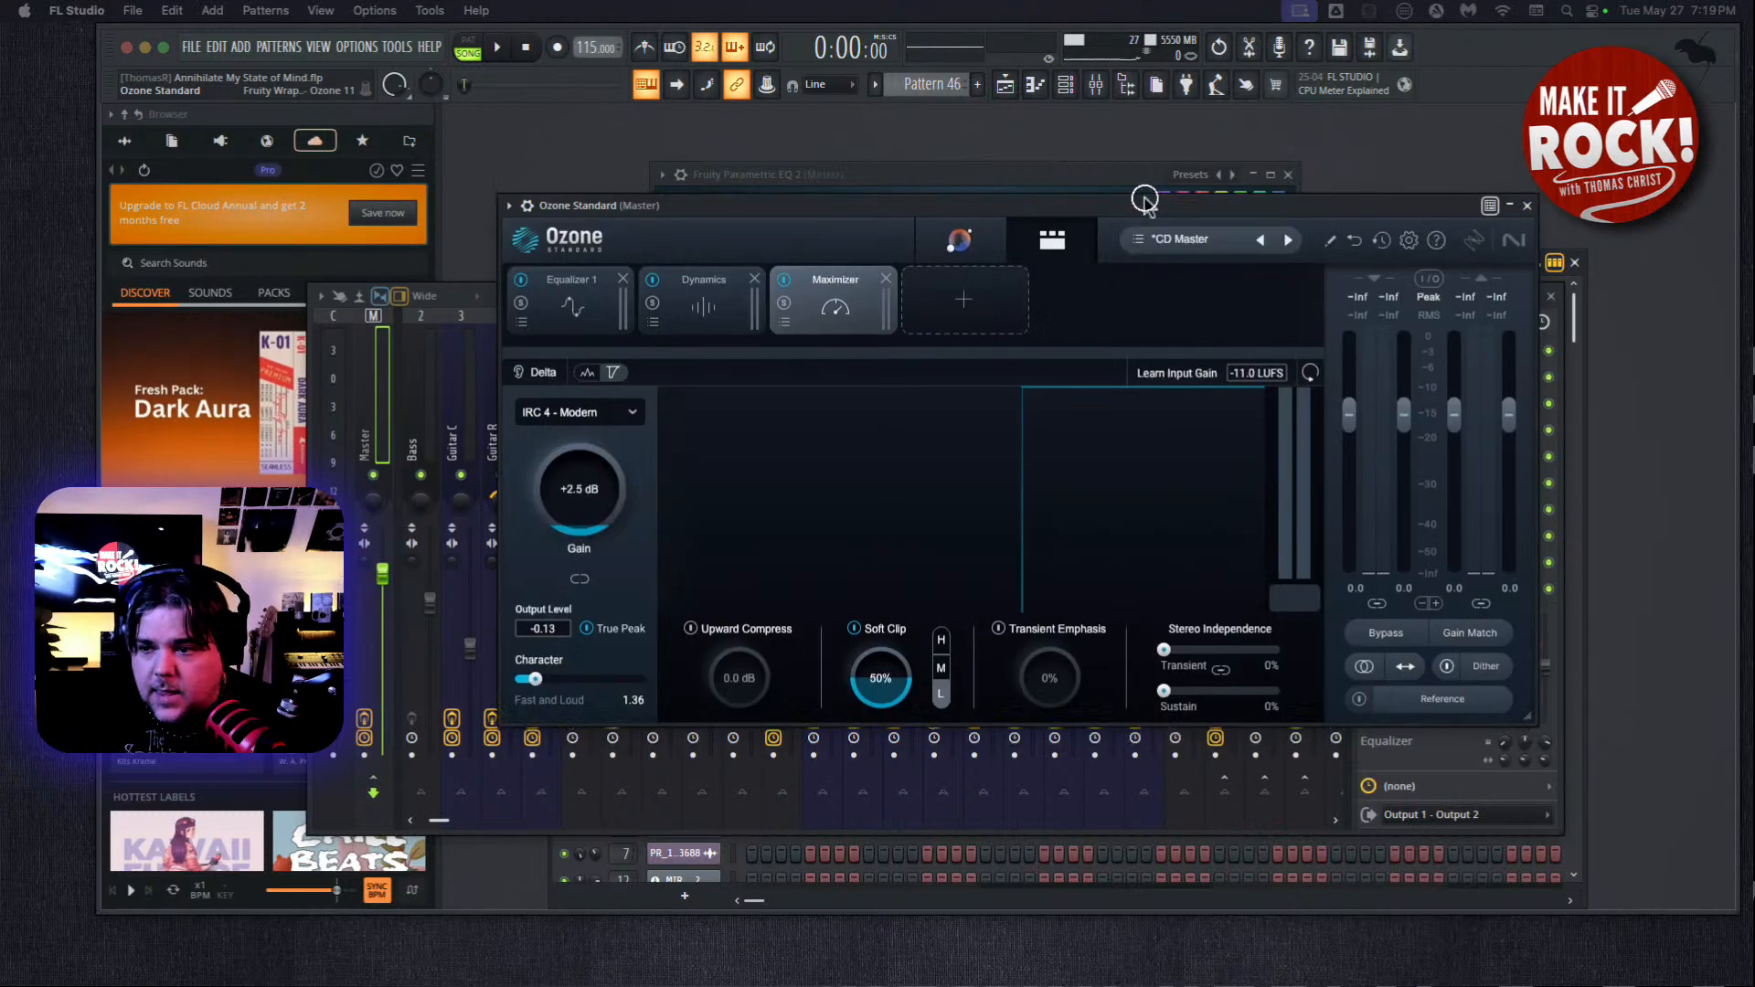
drag(1113, 164, 1035, 151)
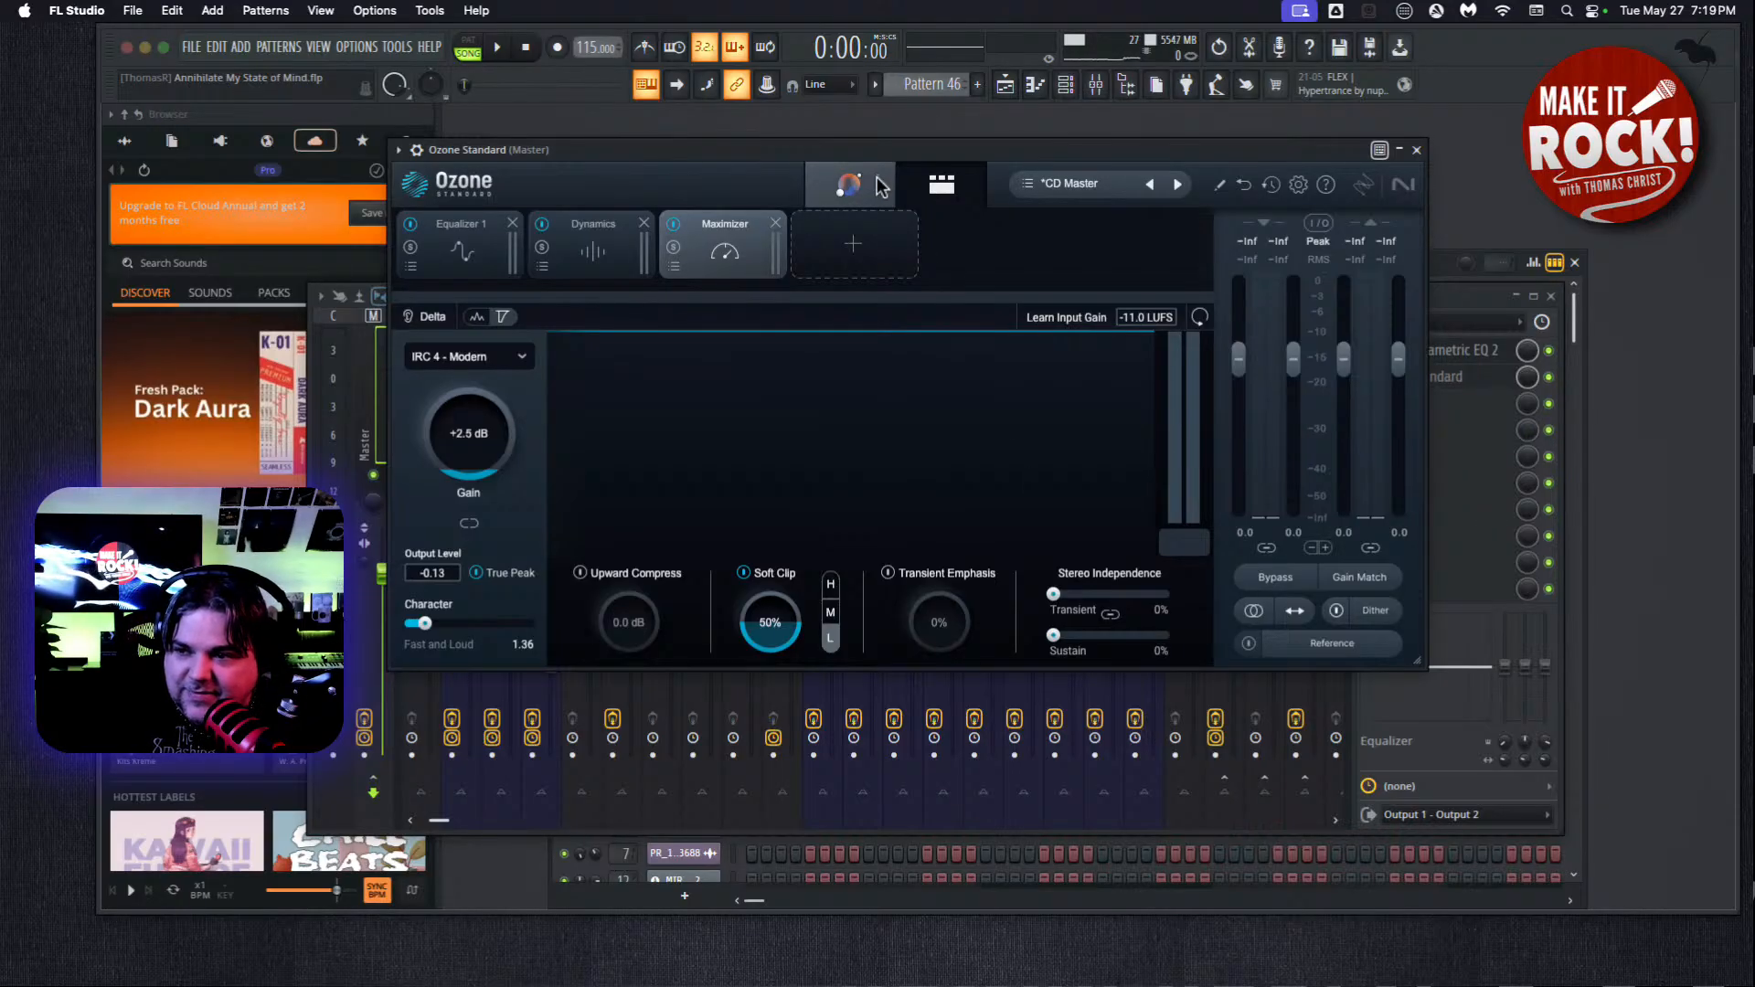
Show the playlist, set the playback position to bar 81 in the final chorus, and play that section briefly.
click(320, 51)
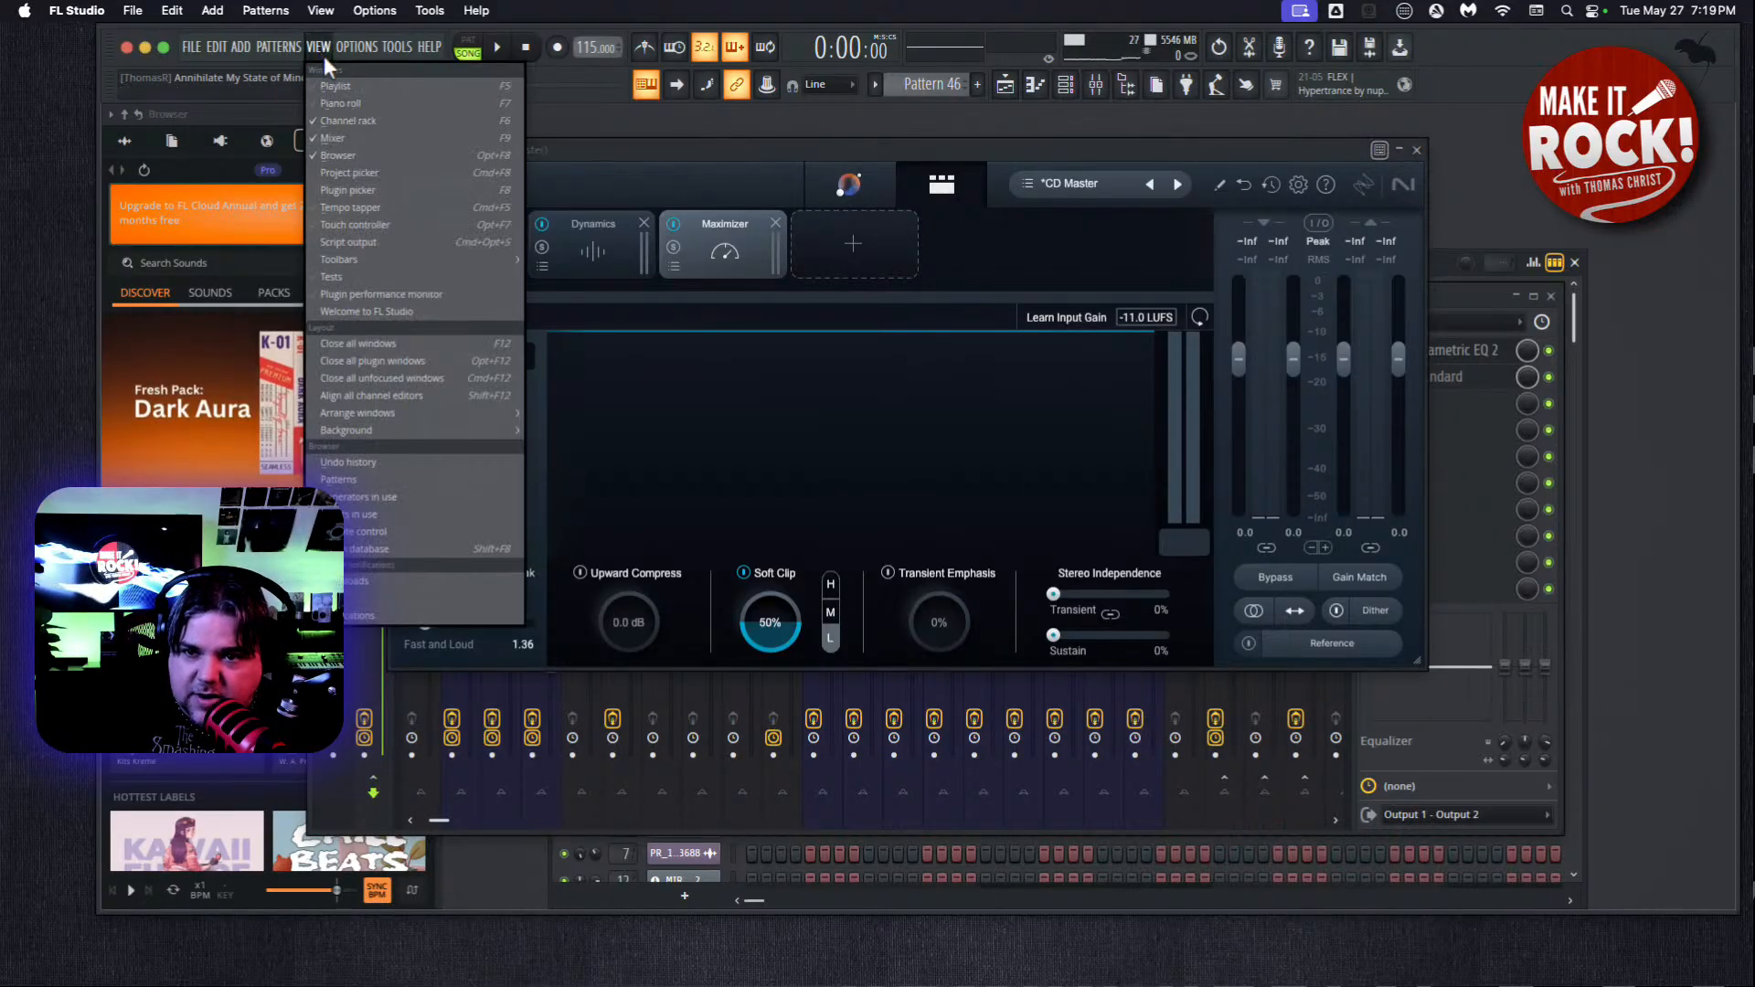
click(335, 86)
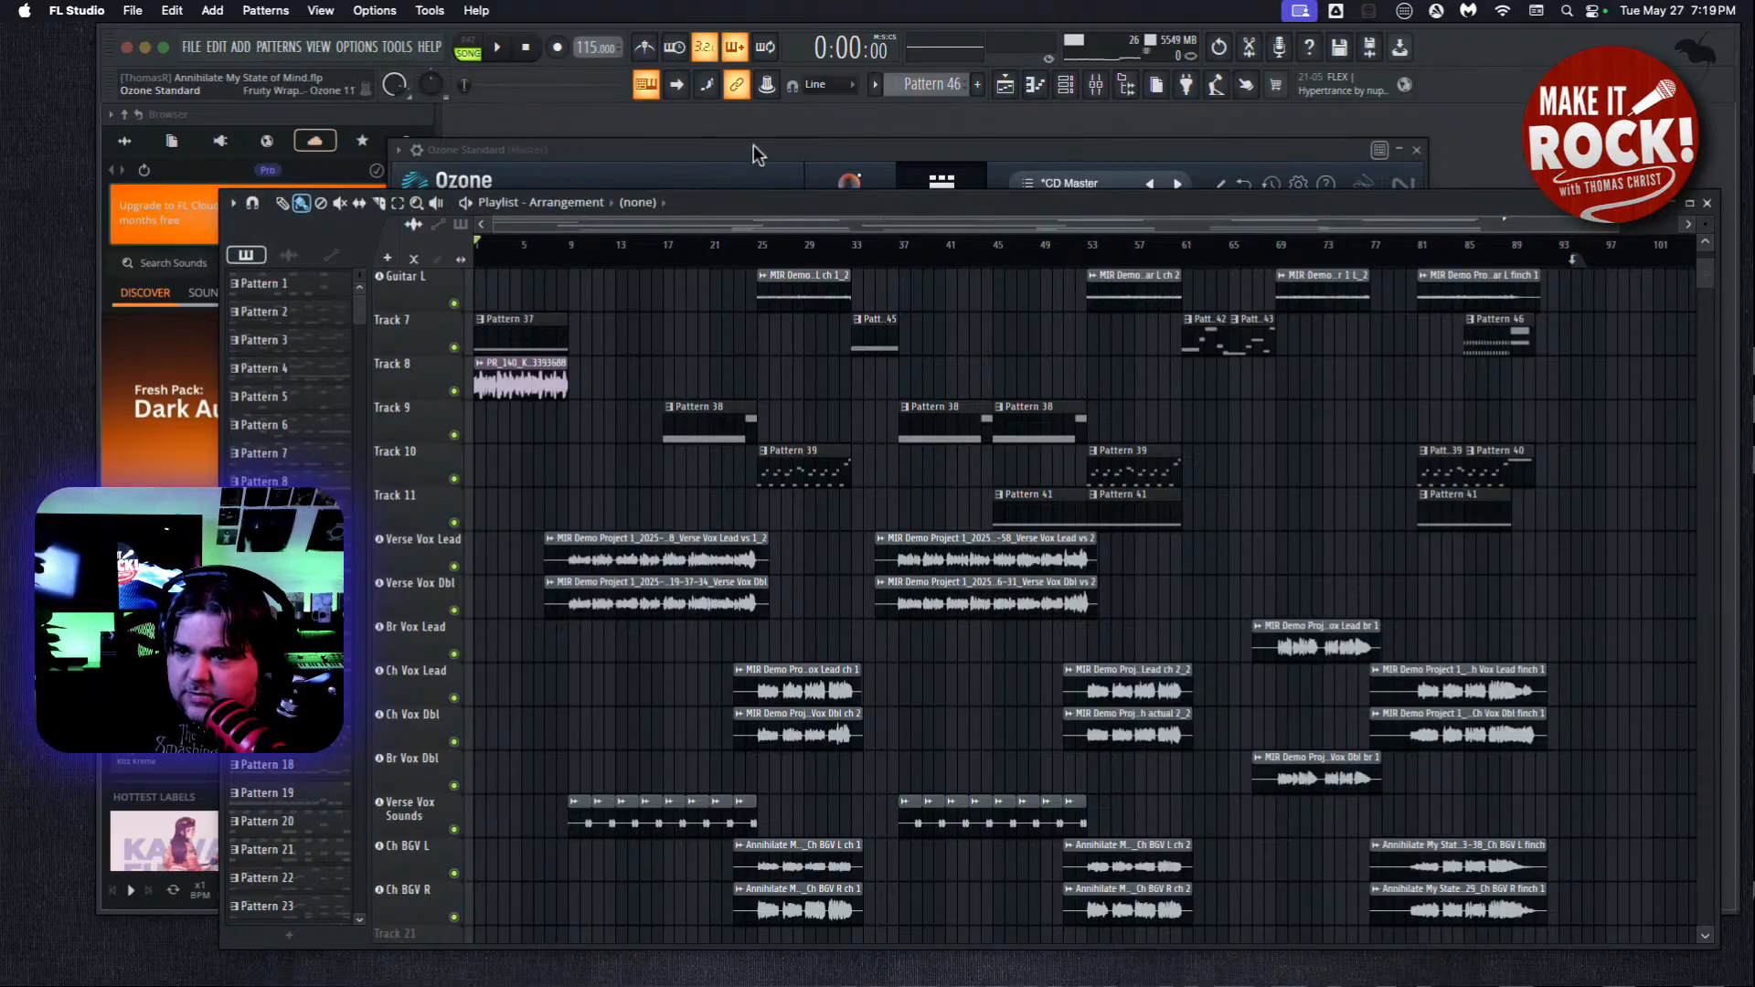
drag(644, 224, 1042, 219)
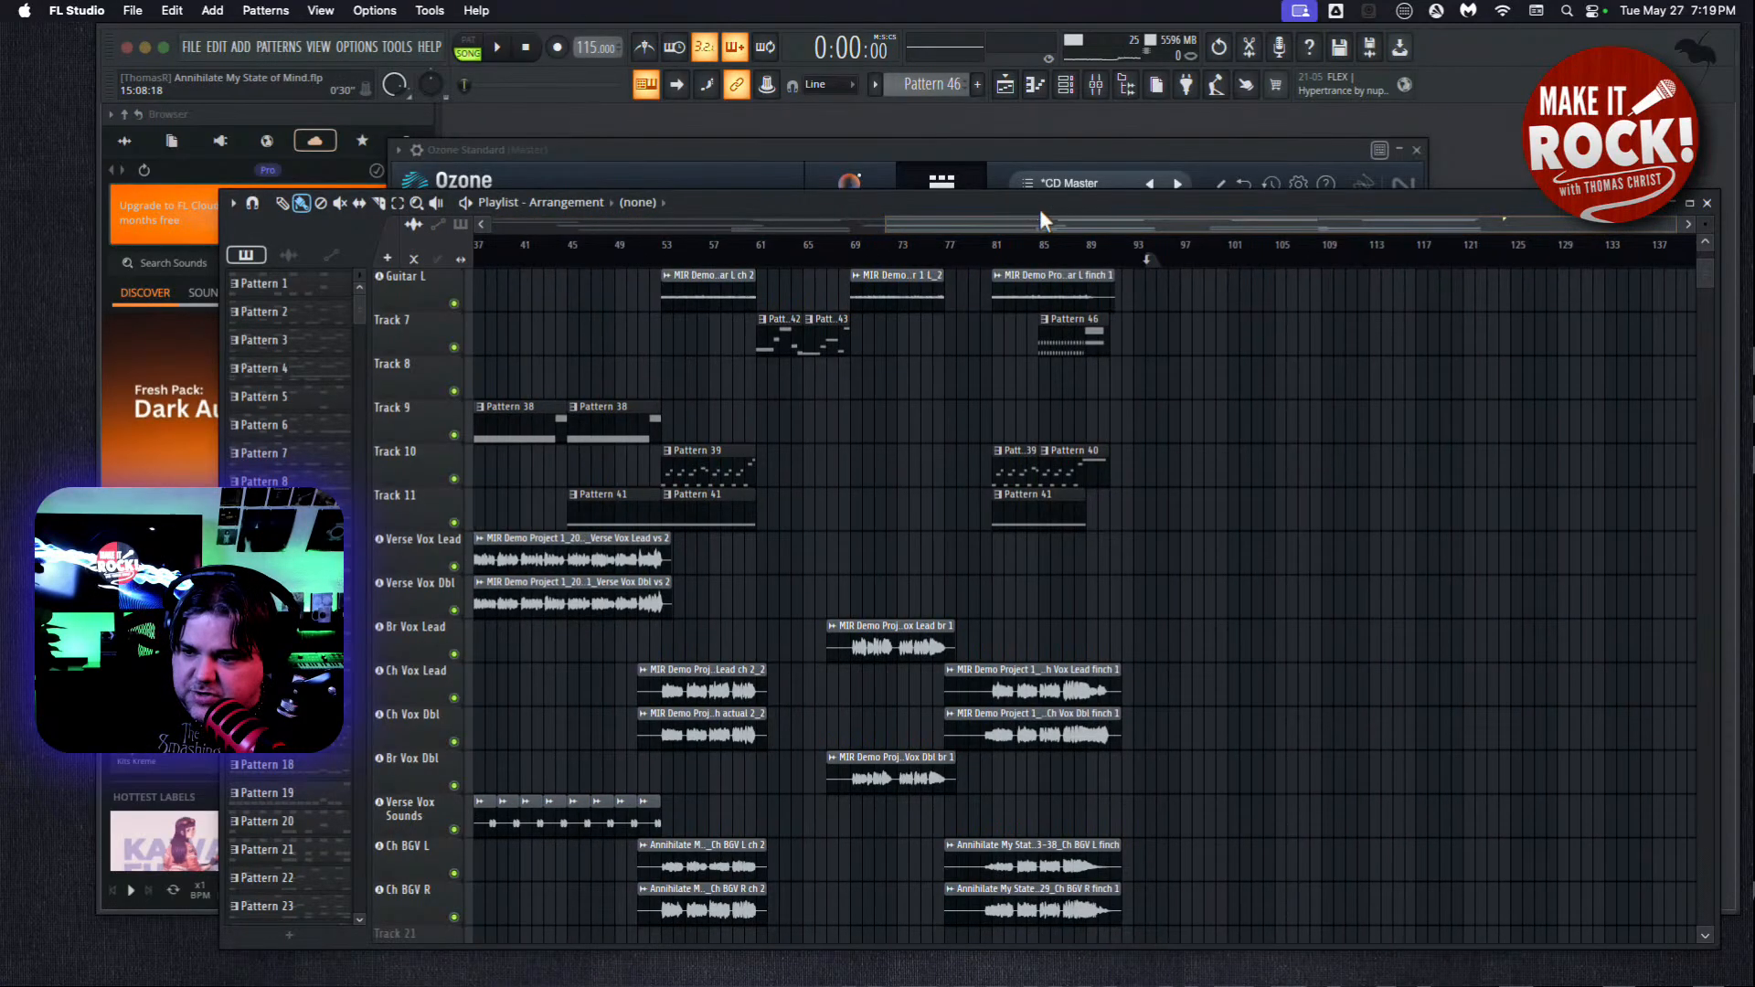
click(1000, 264)
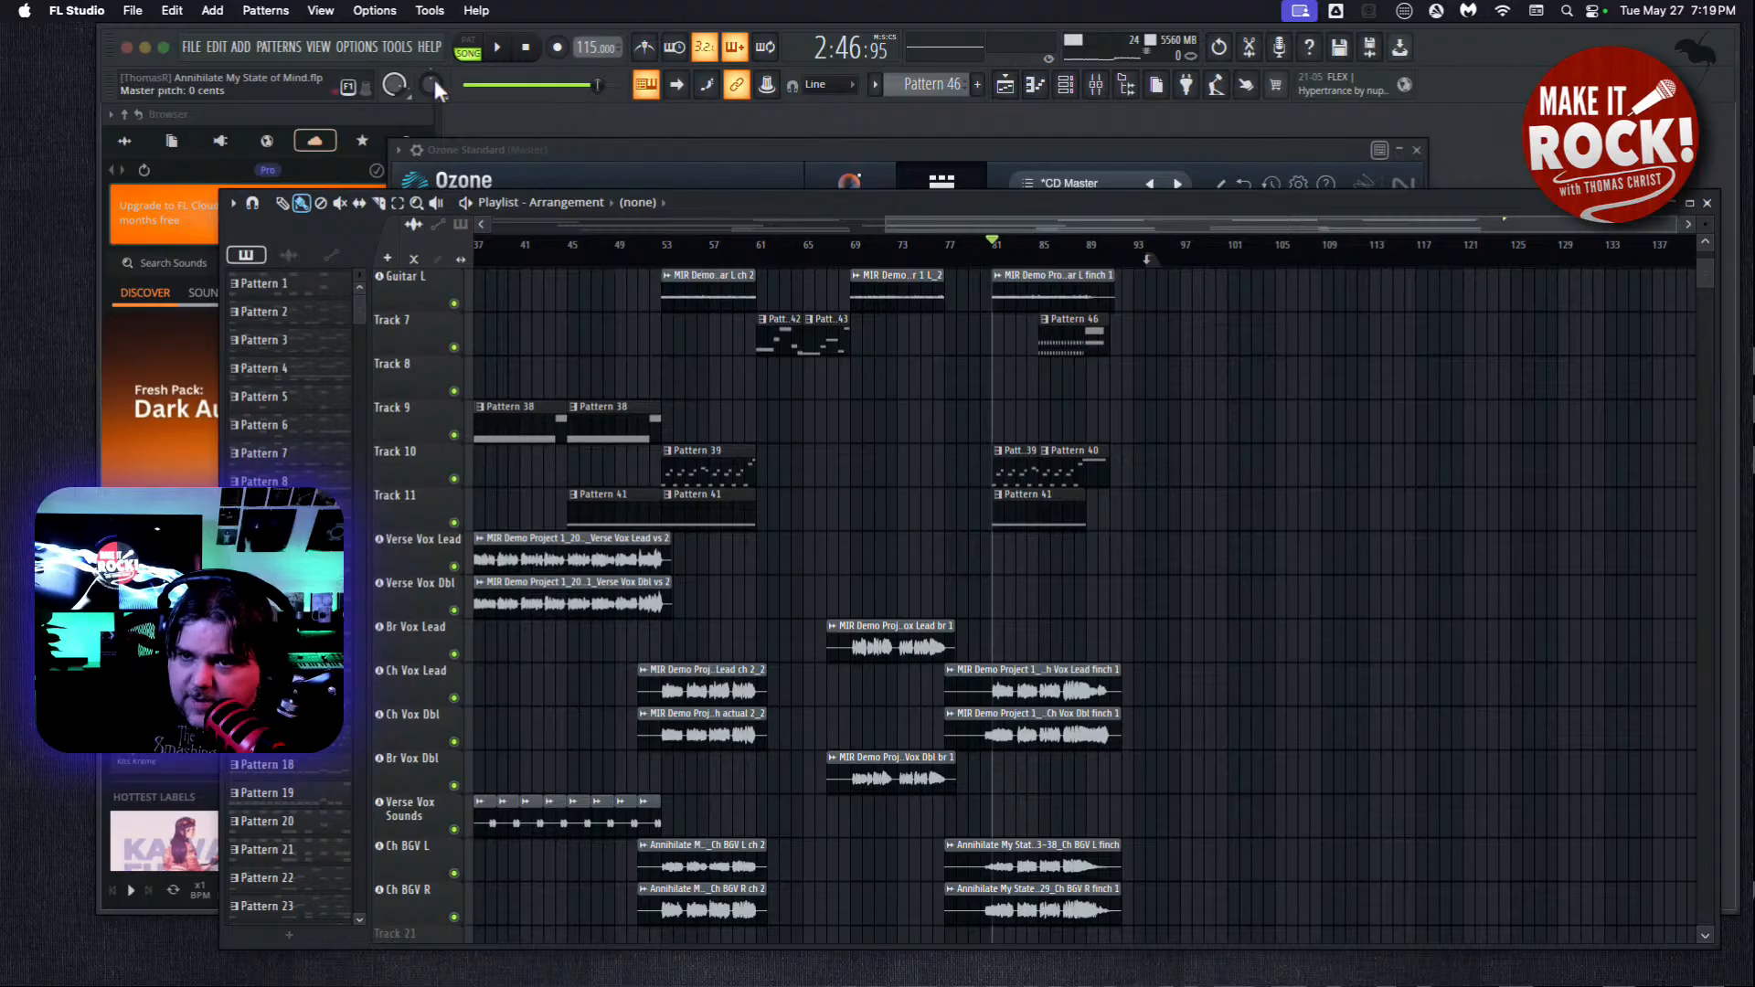
click(494, 50)
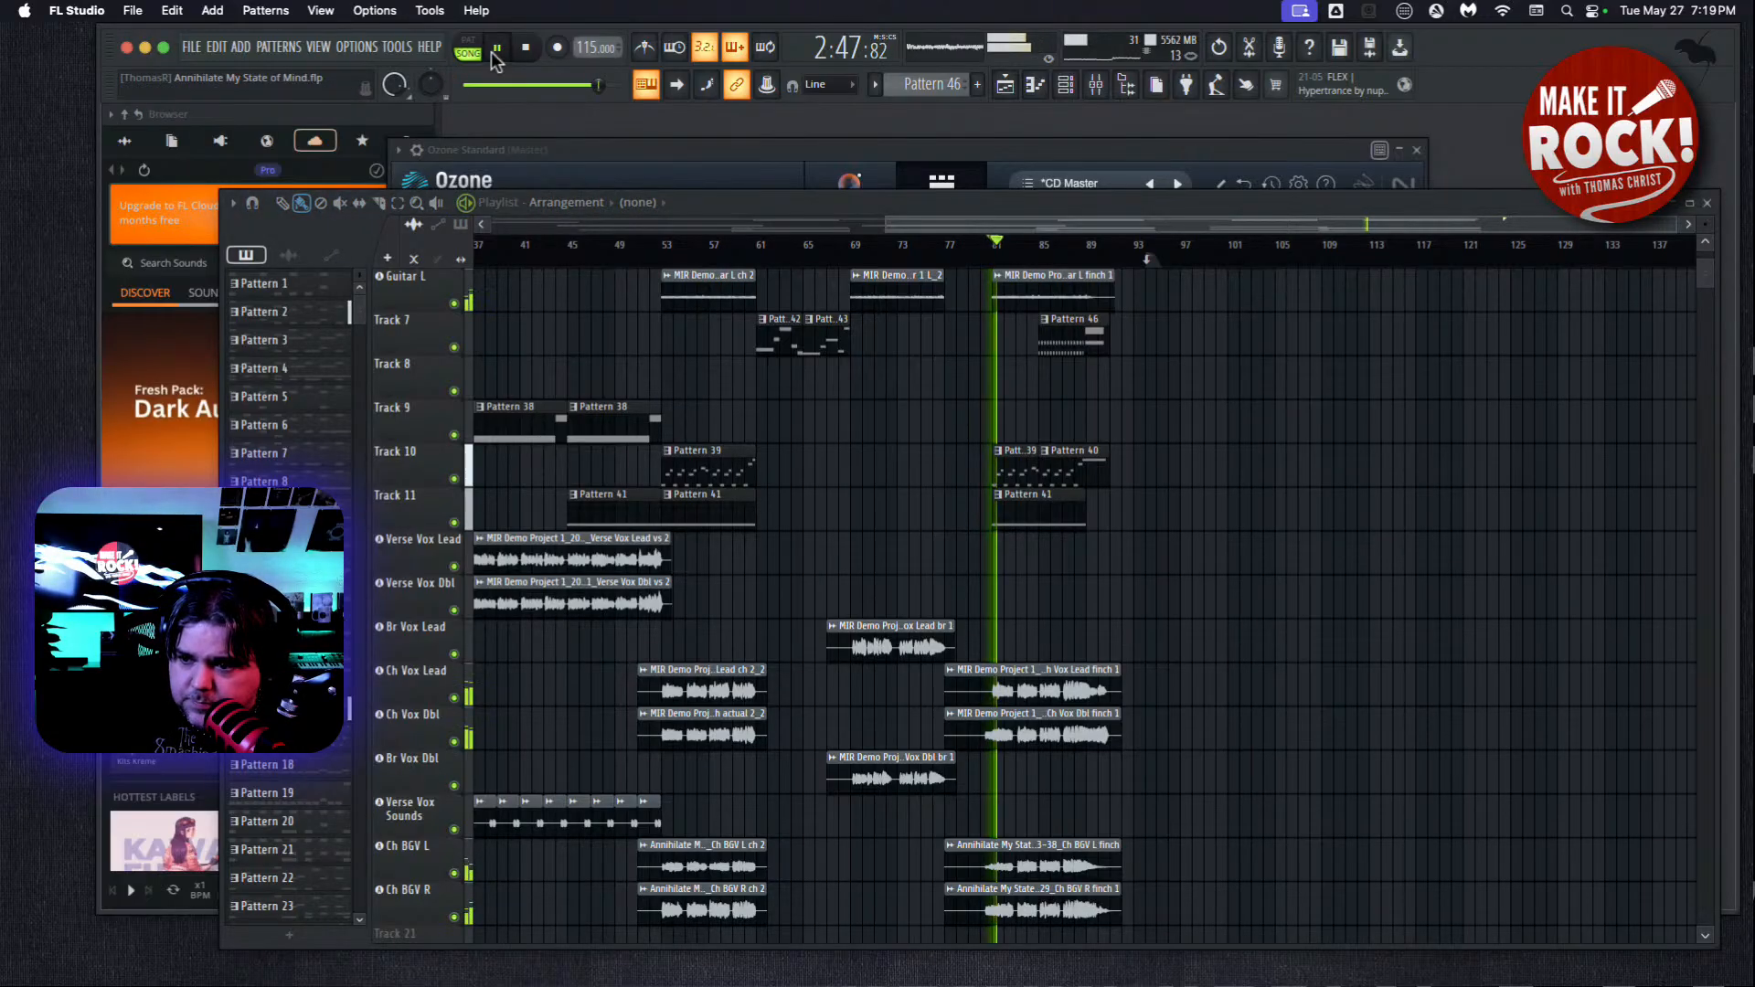
key(space)
Run Ozone's mastering assistant on the Master track while playing the final chorus, and stop playback once the analysis finishes.
click(735, 148)
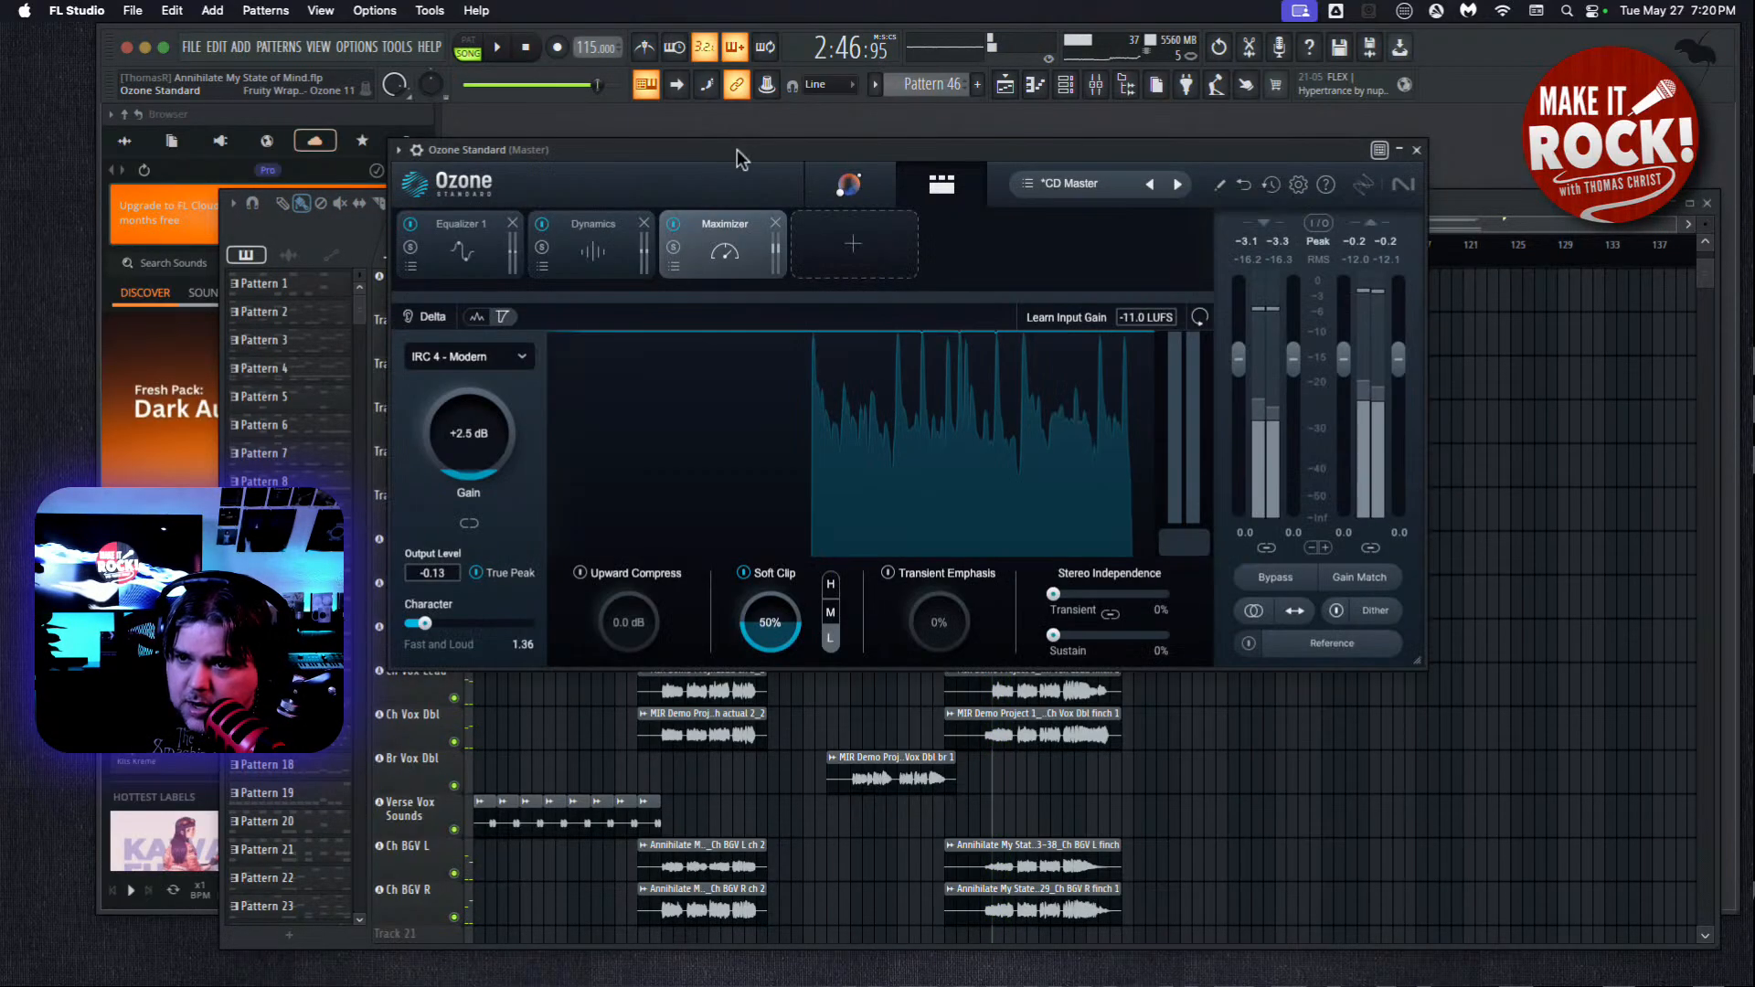
click(864, 189)
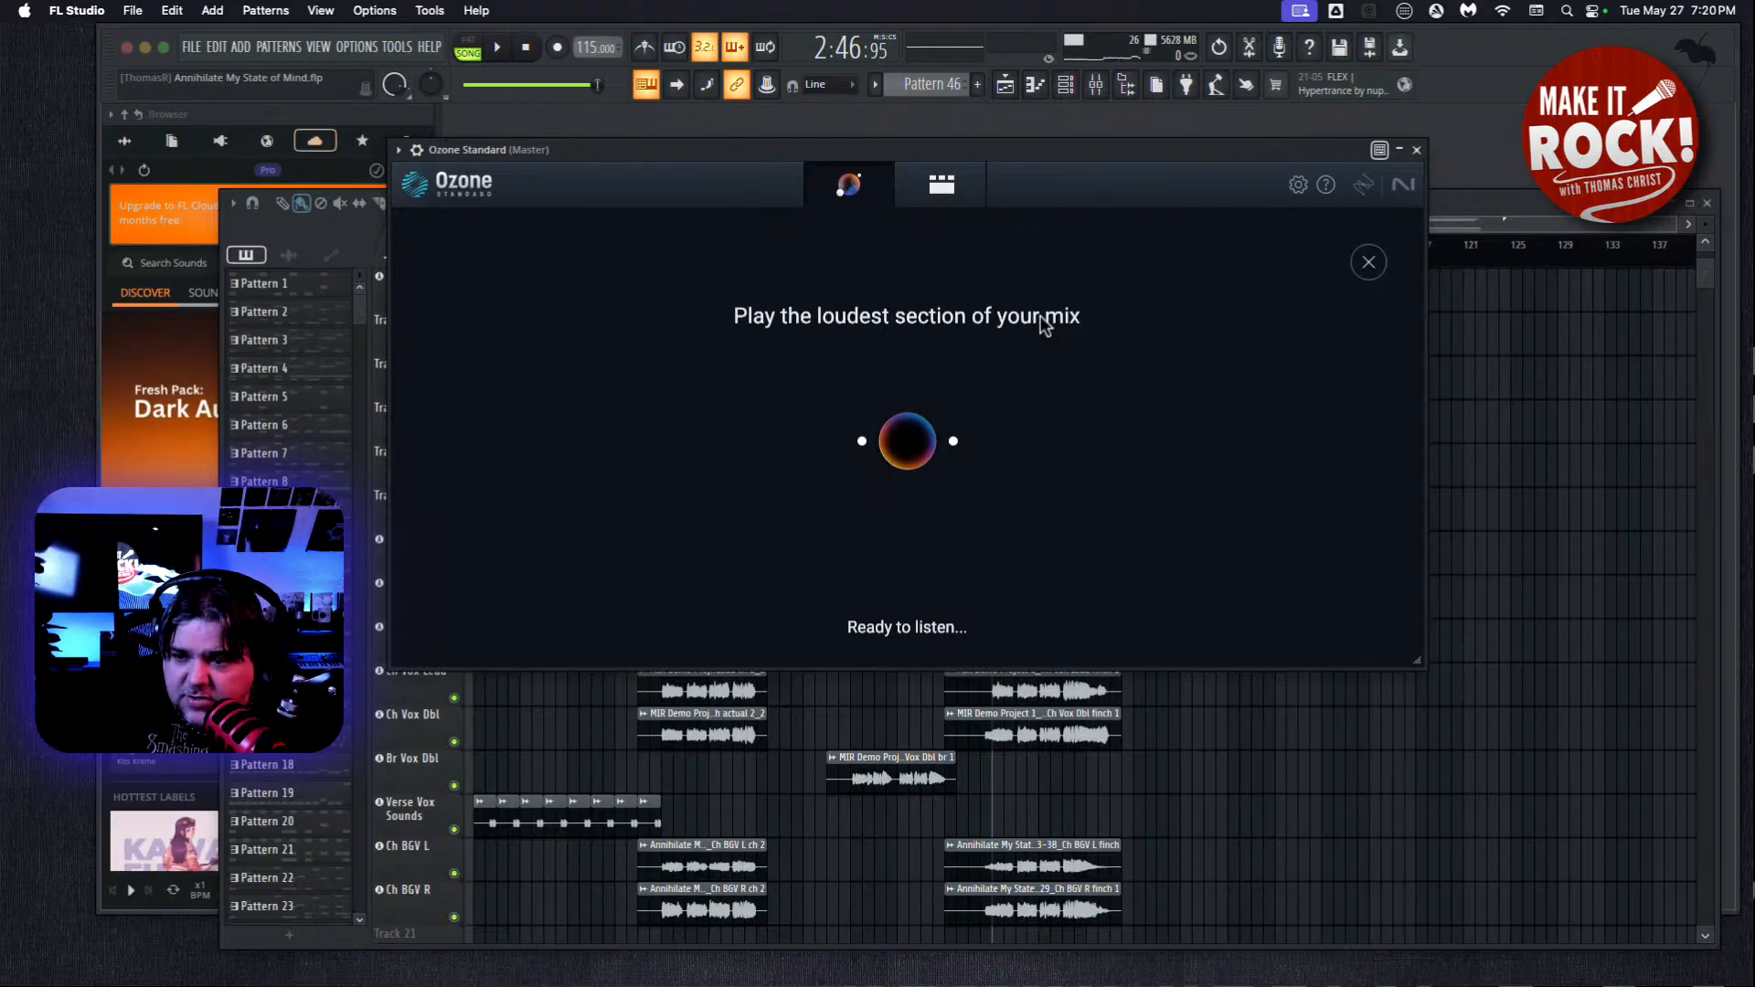
click(497, 49)
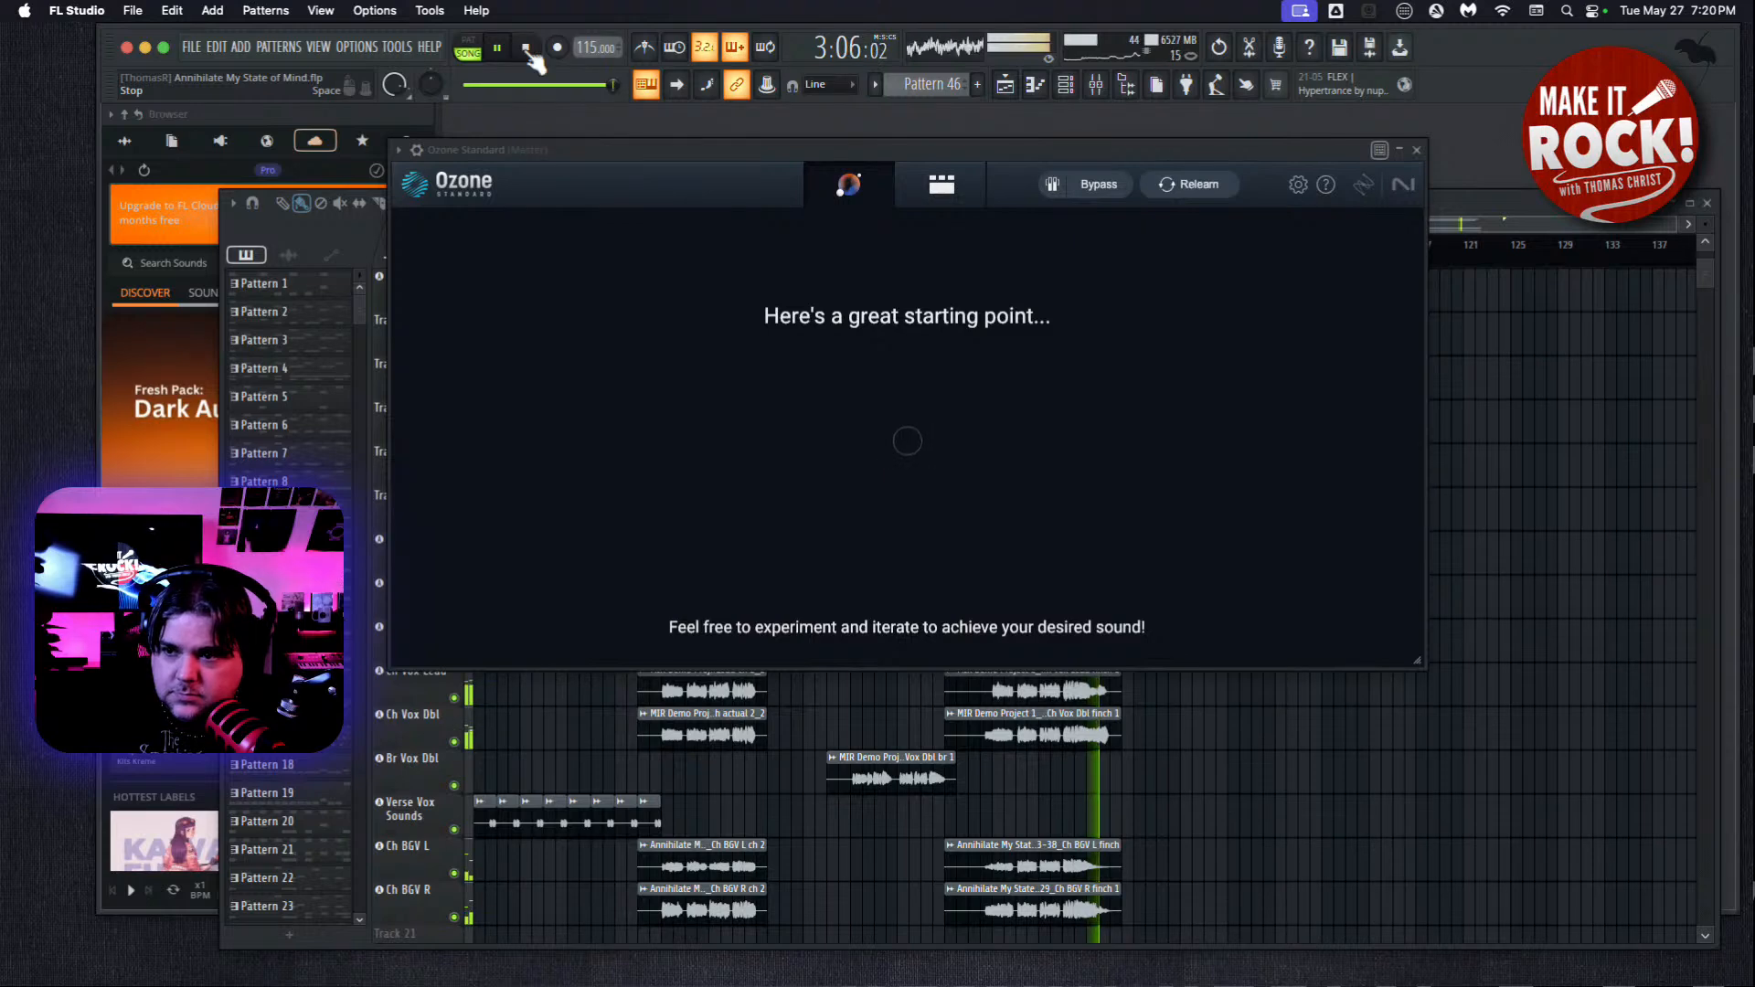
click(528, 52)
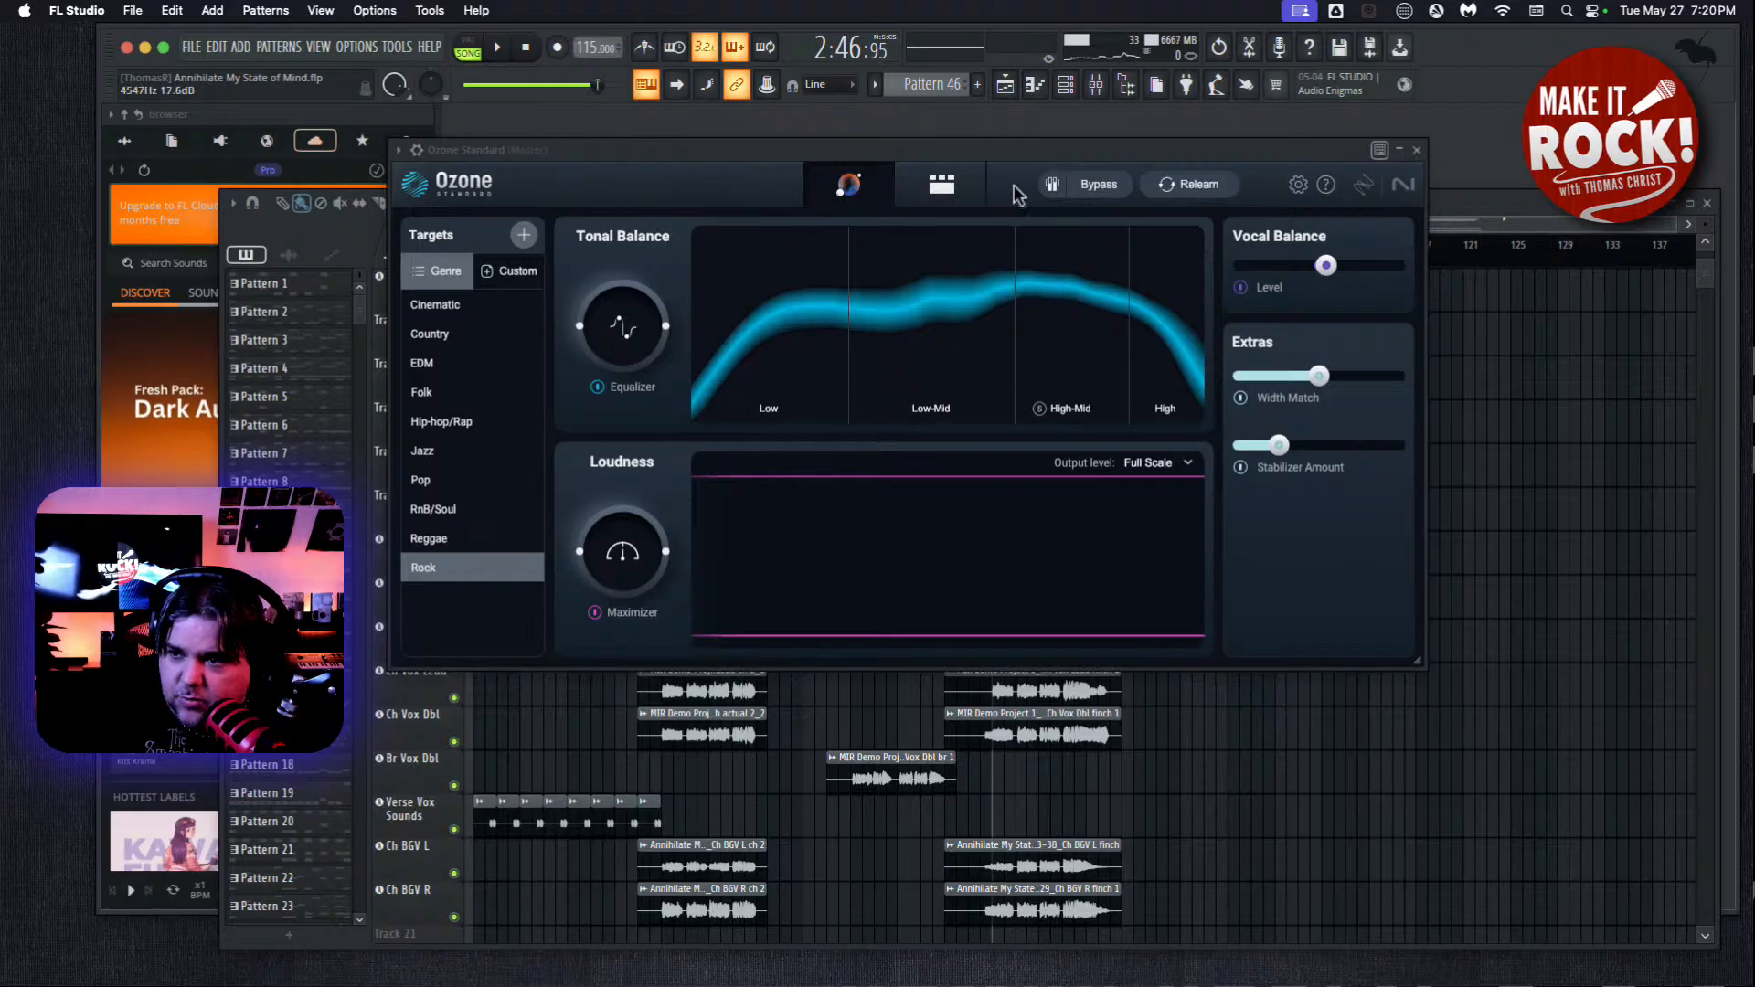
Review the assistant's Master Rebalance, Equalizer, Imager, Stabilizer and Dynamic EQ settings in Ozone's module chain.
click(958, 187)
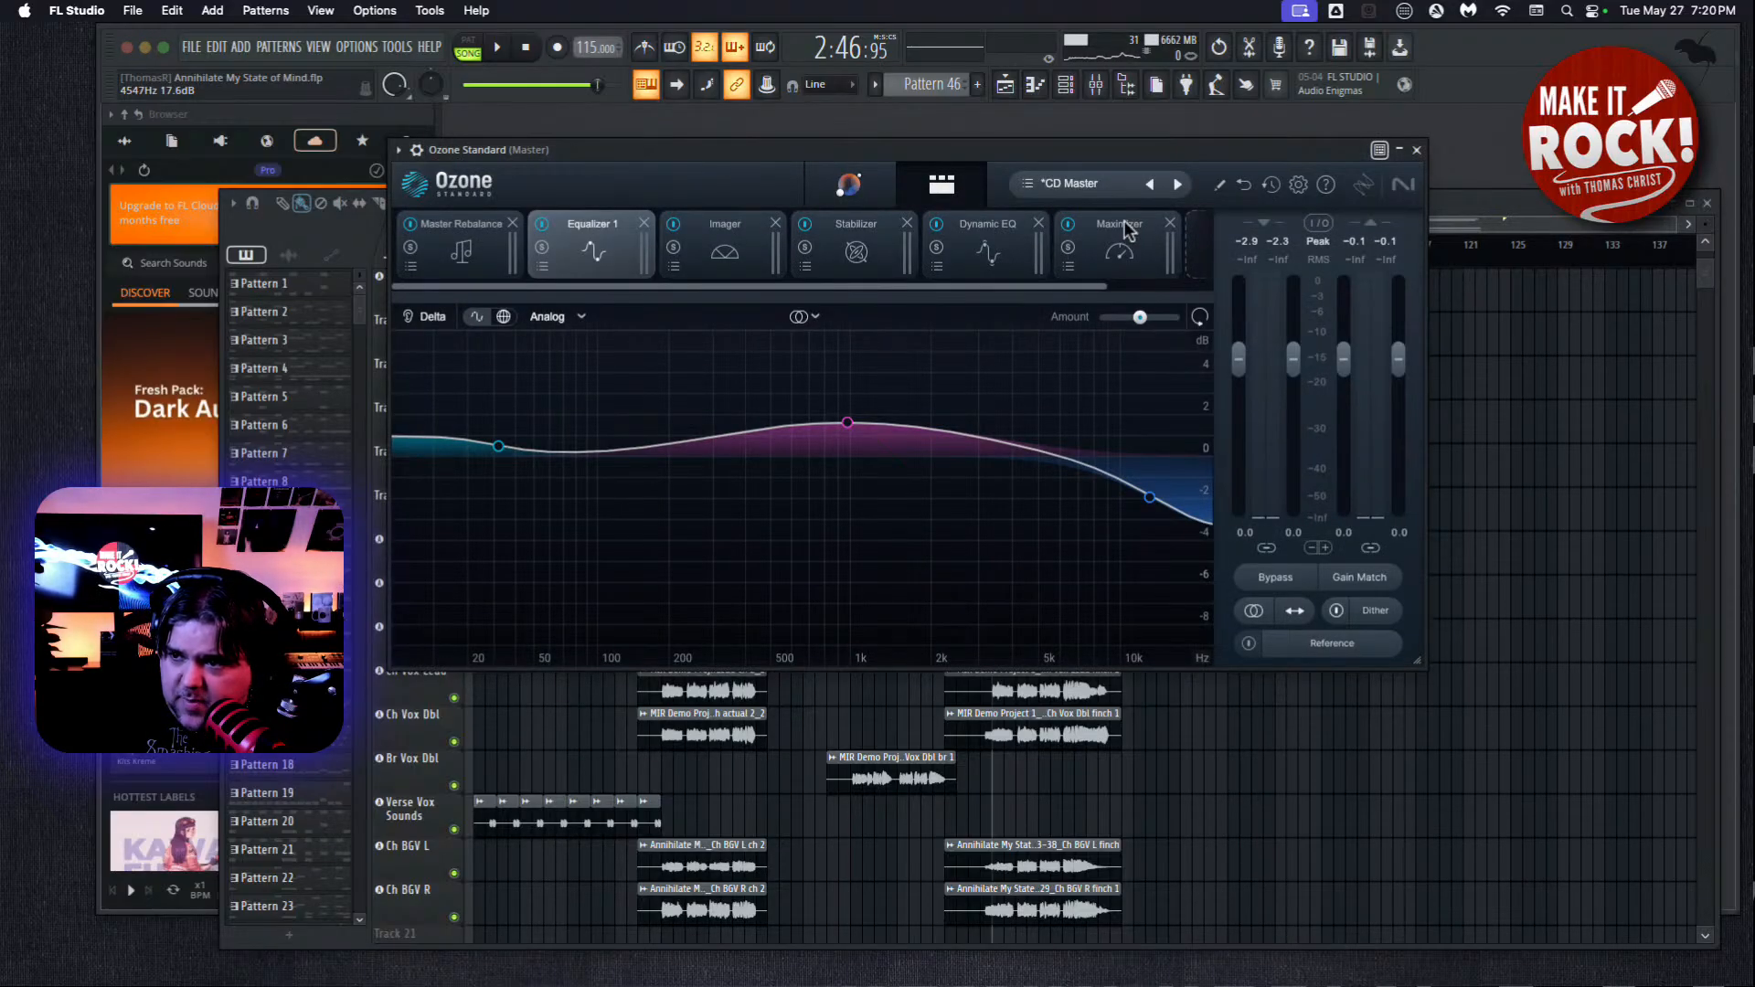
click(475, 255)
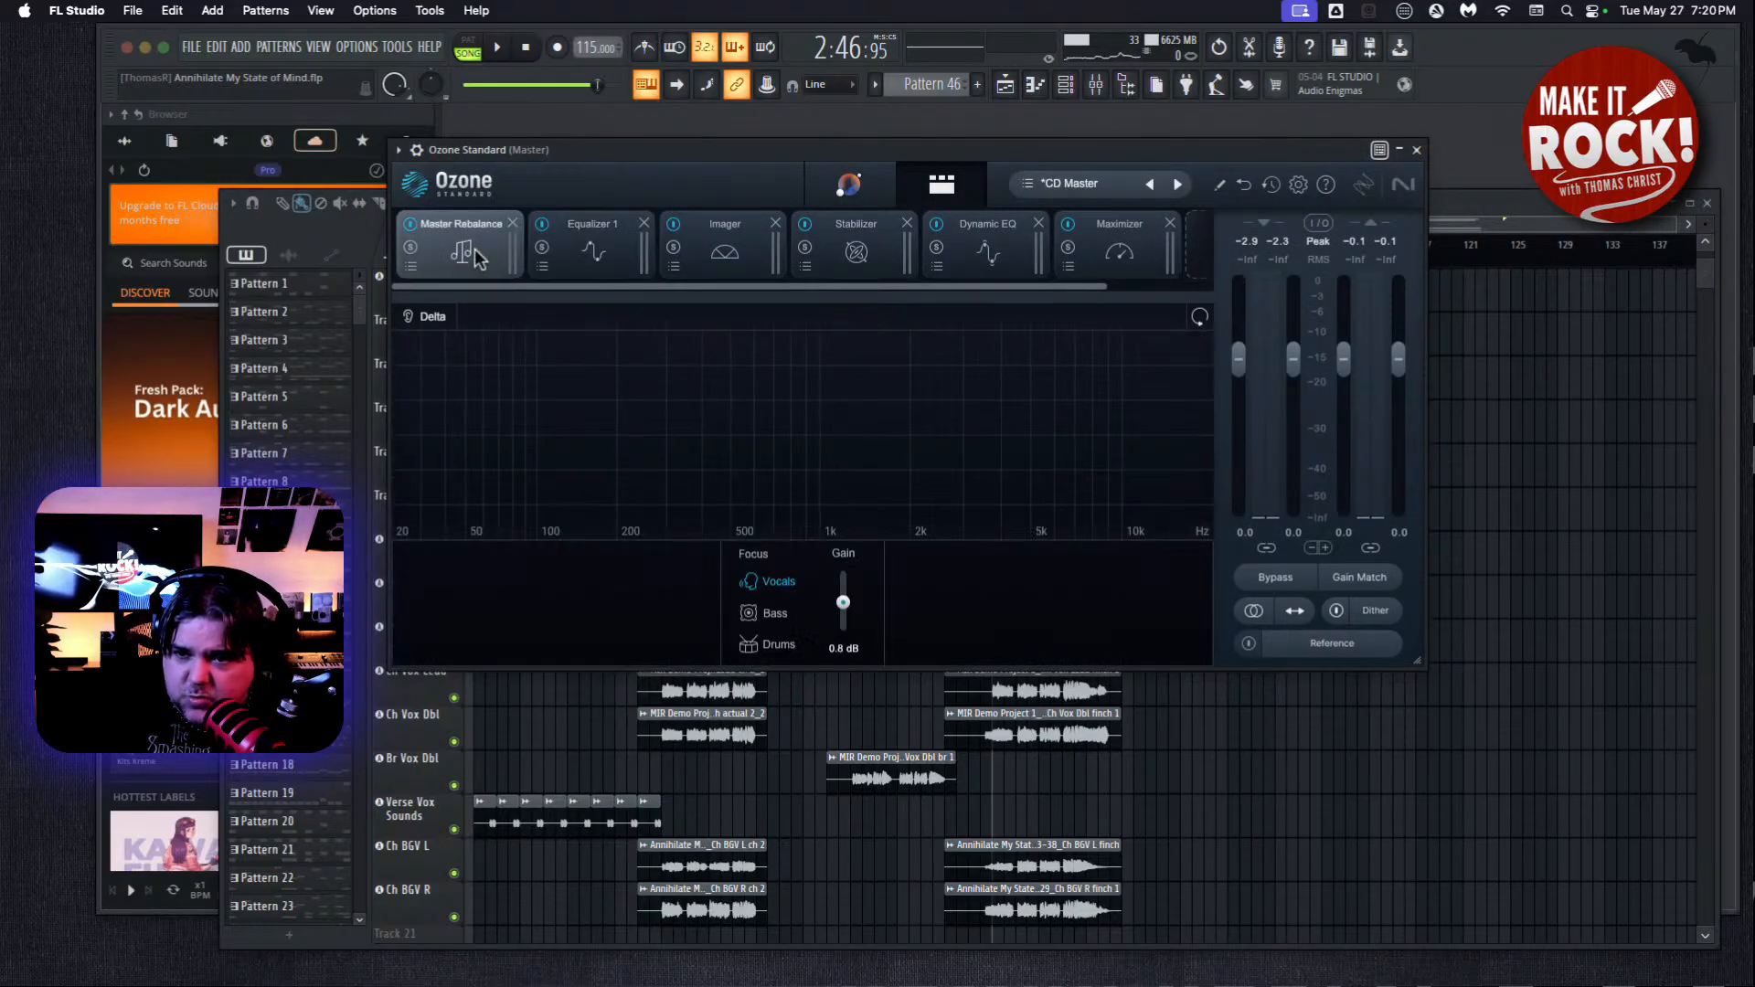
click(620, 258)
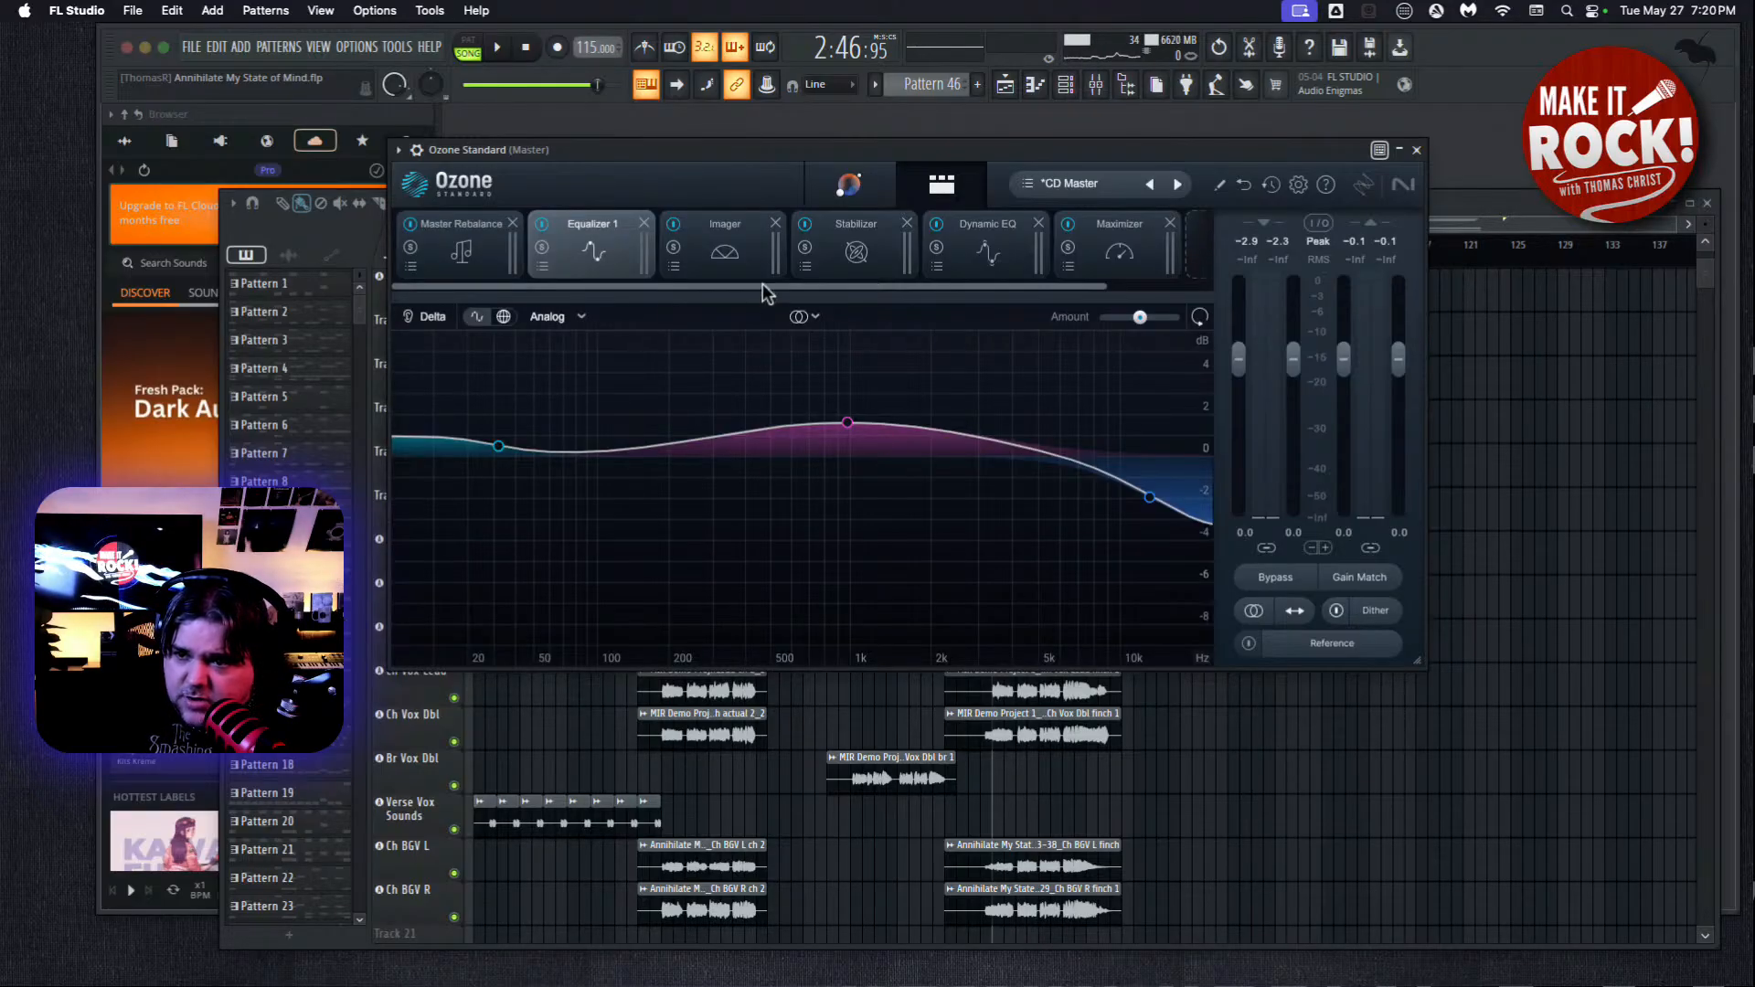
click(757, 248)
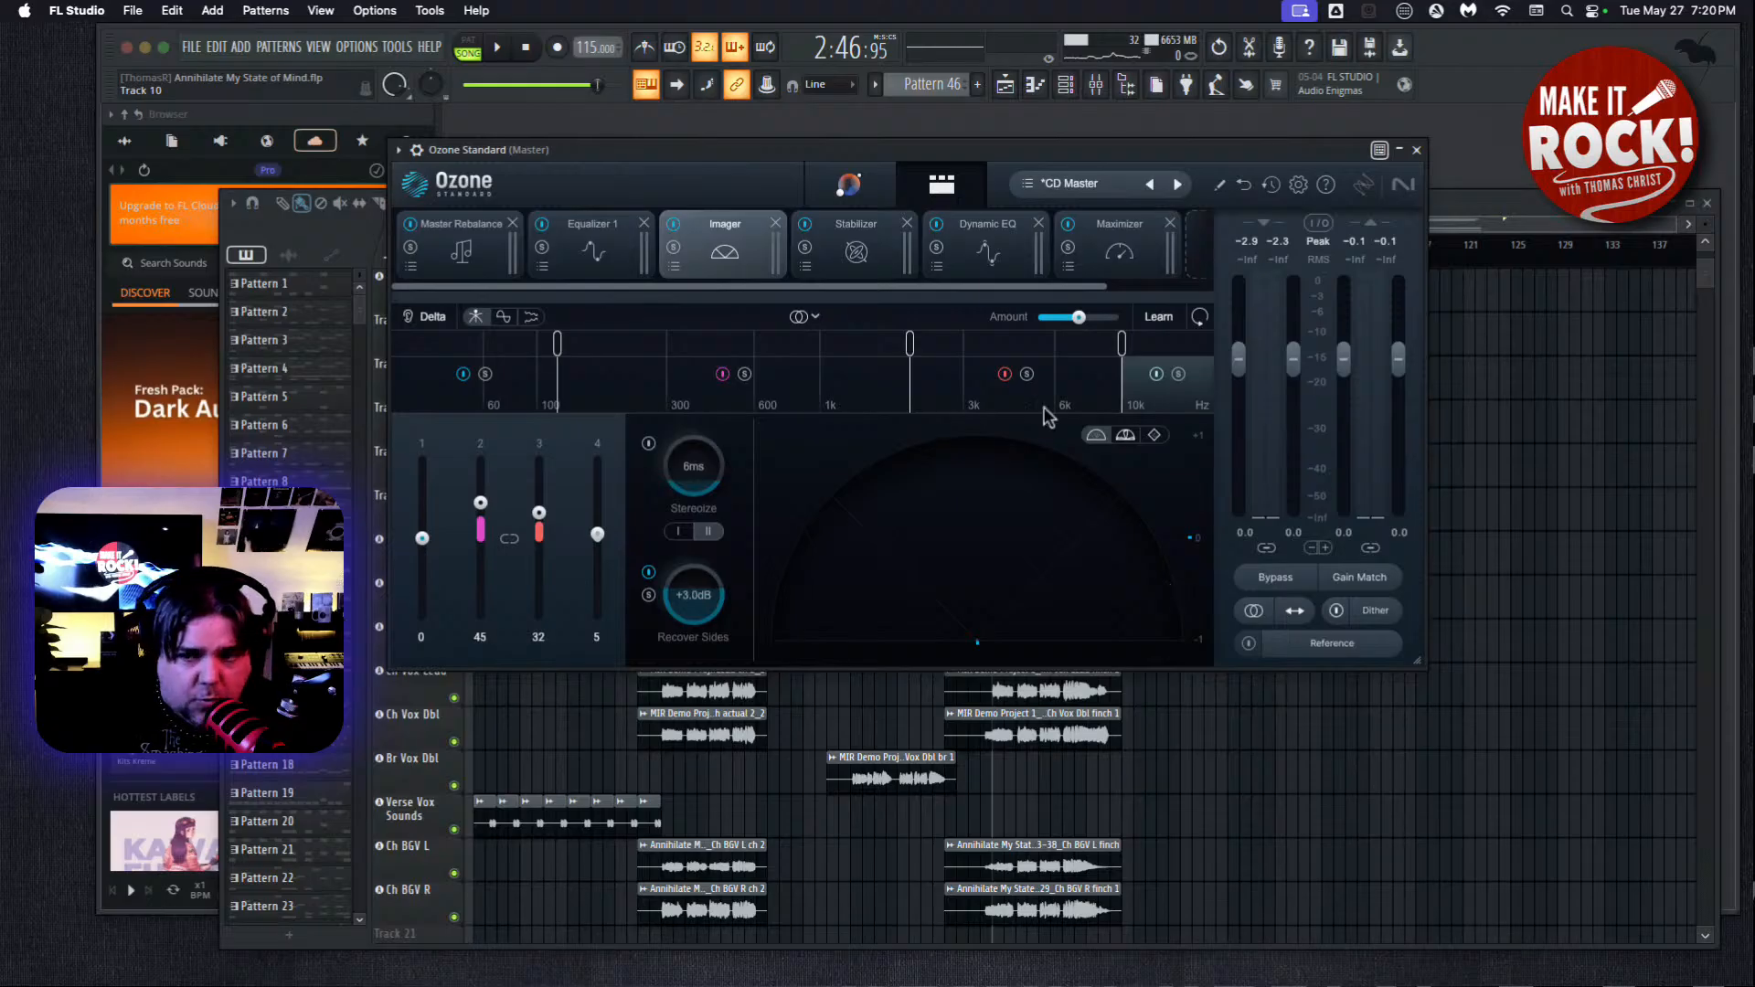
click(837, 242)
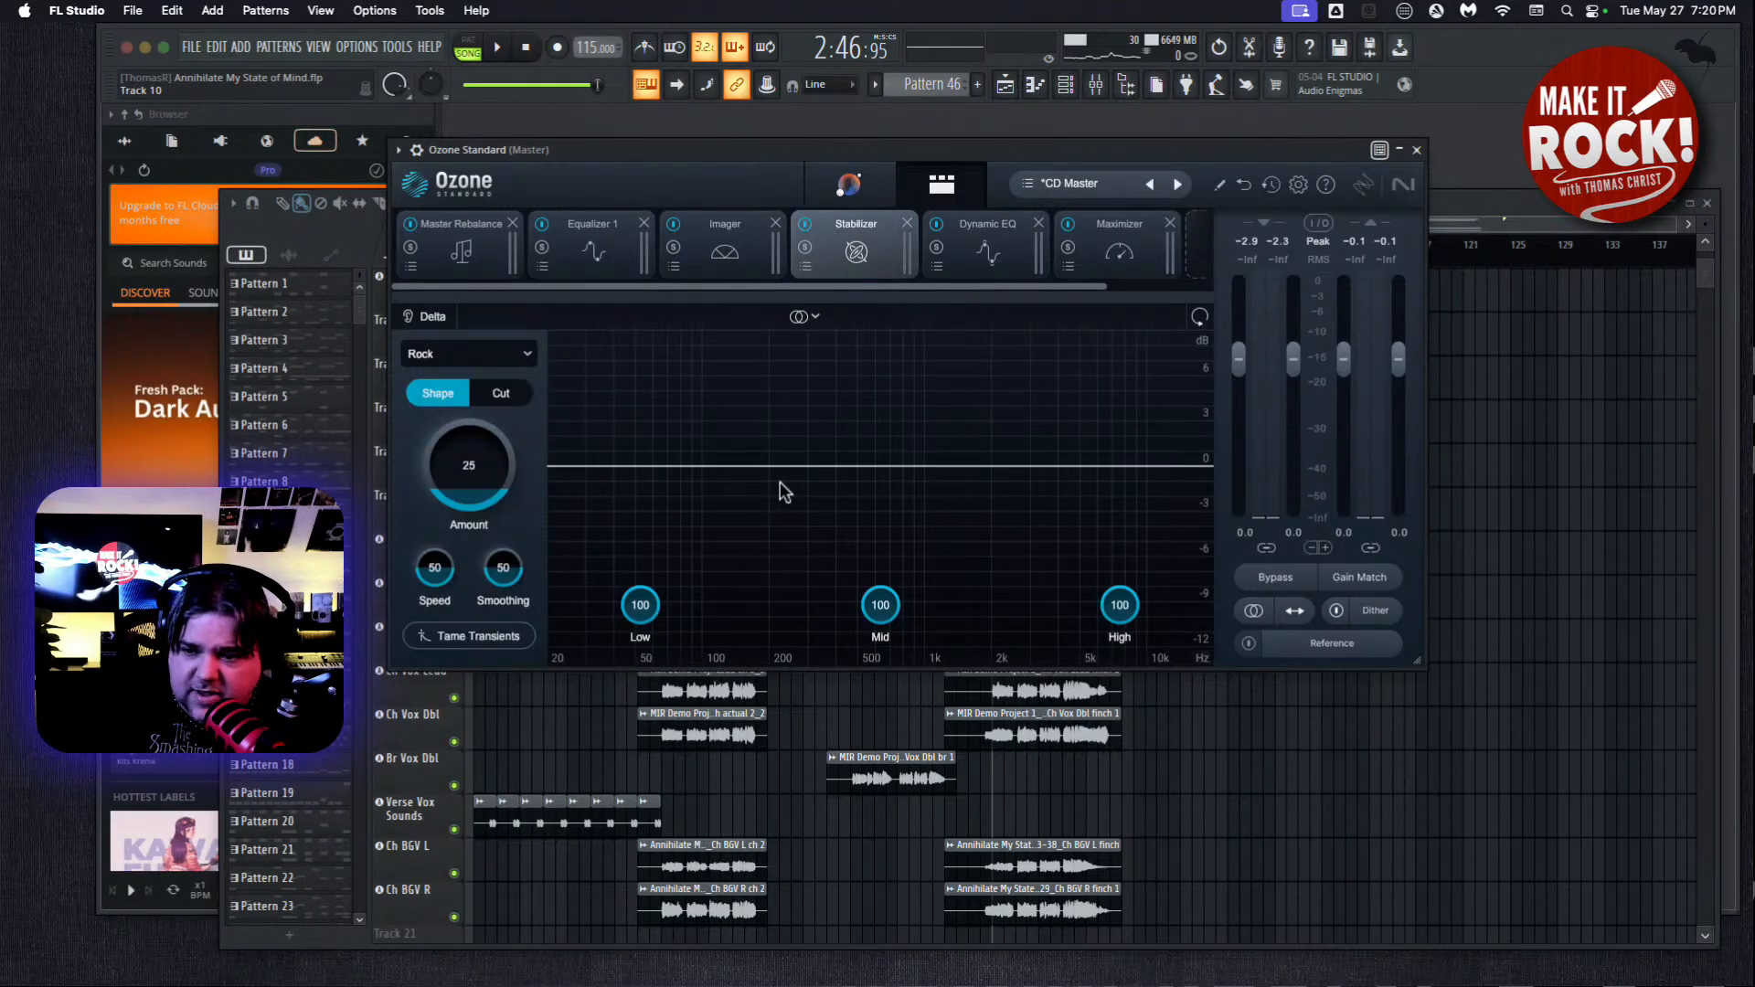
click(1017, 264)
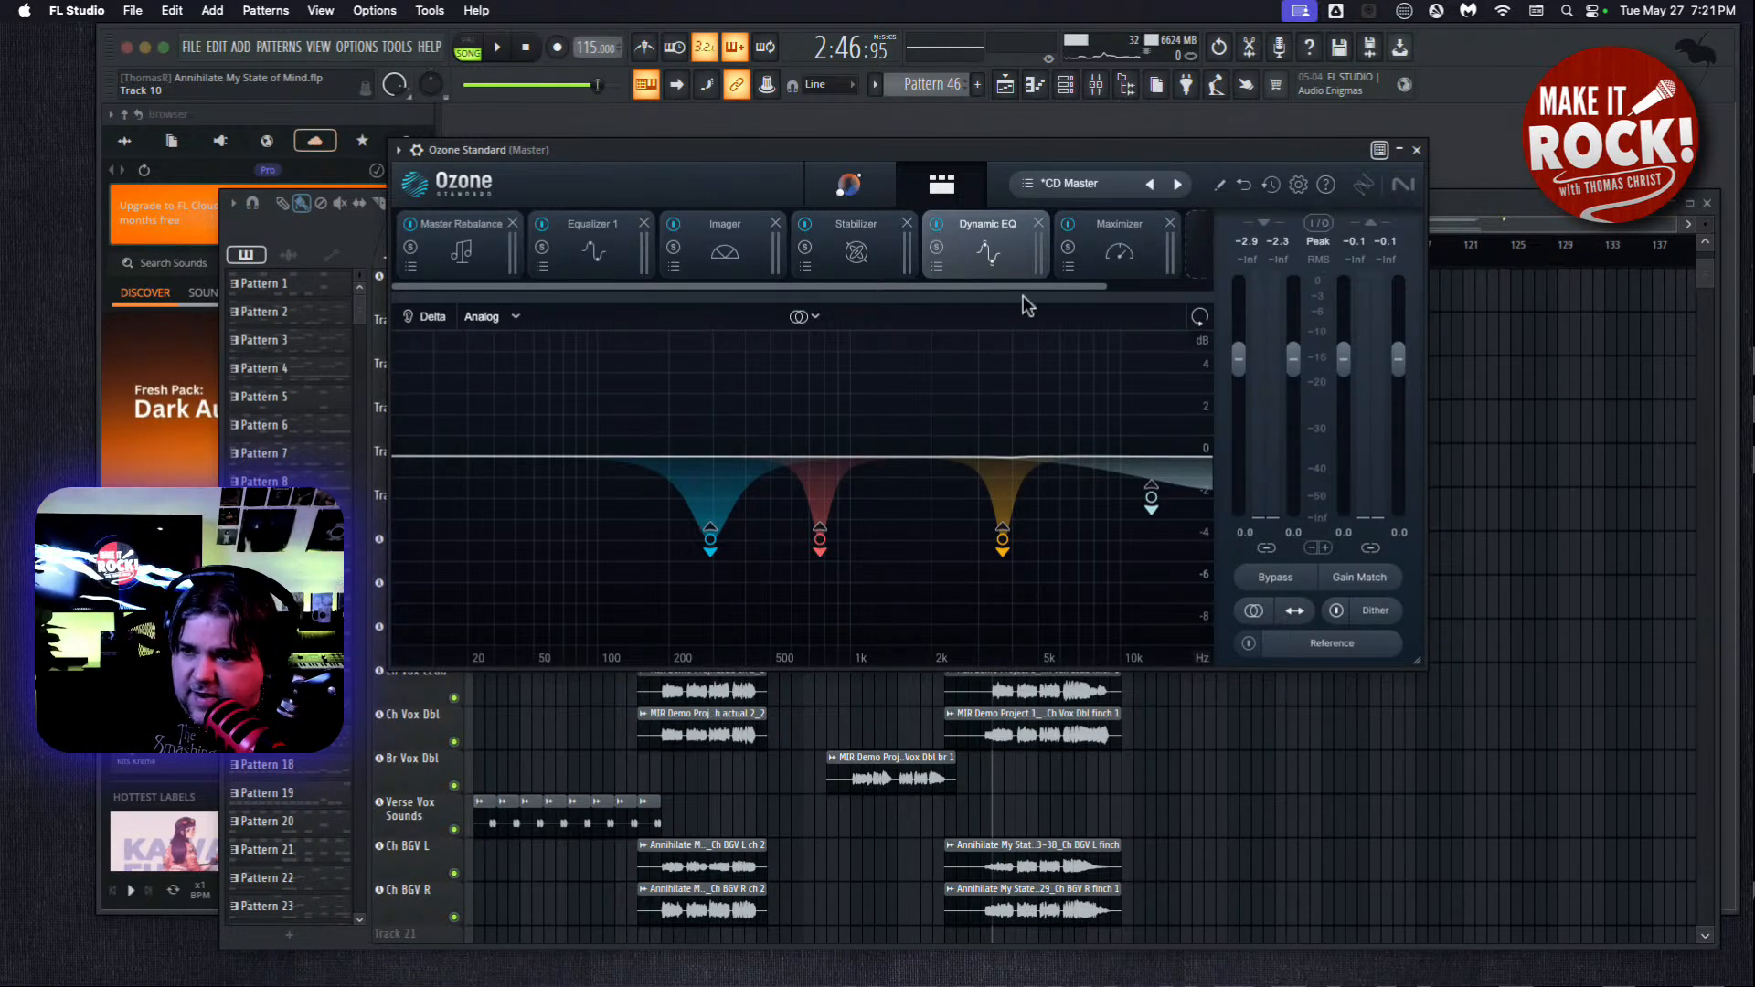
Set the Maximizer's loudness target to -12.0 LUFS and have it learn the input gain while the final chorus plays.
click(1149, 261)
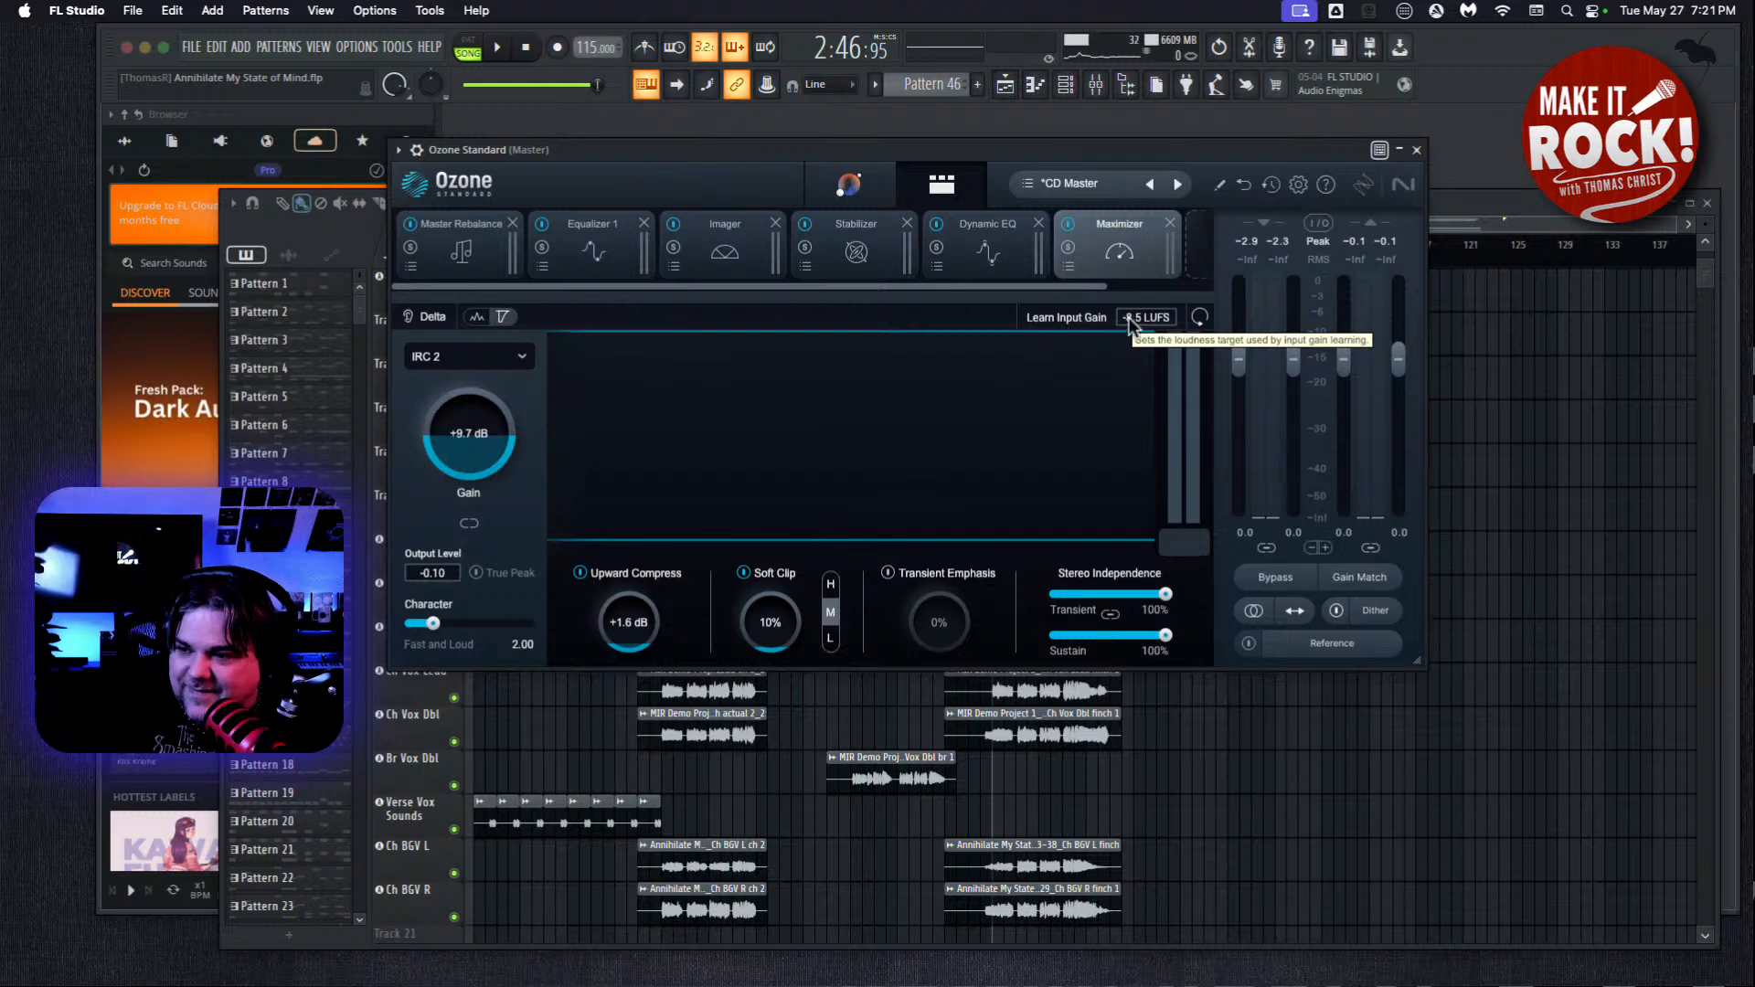
drag(1134, 327, 1110, 347)
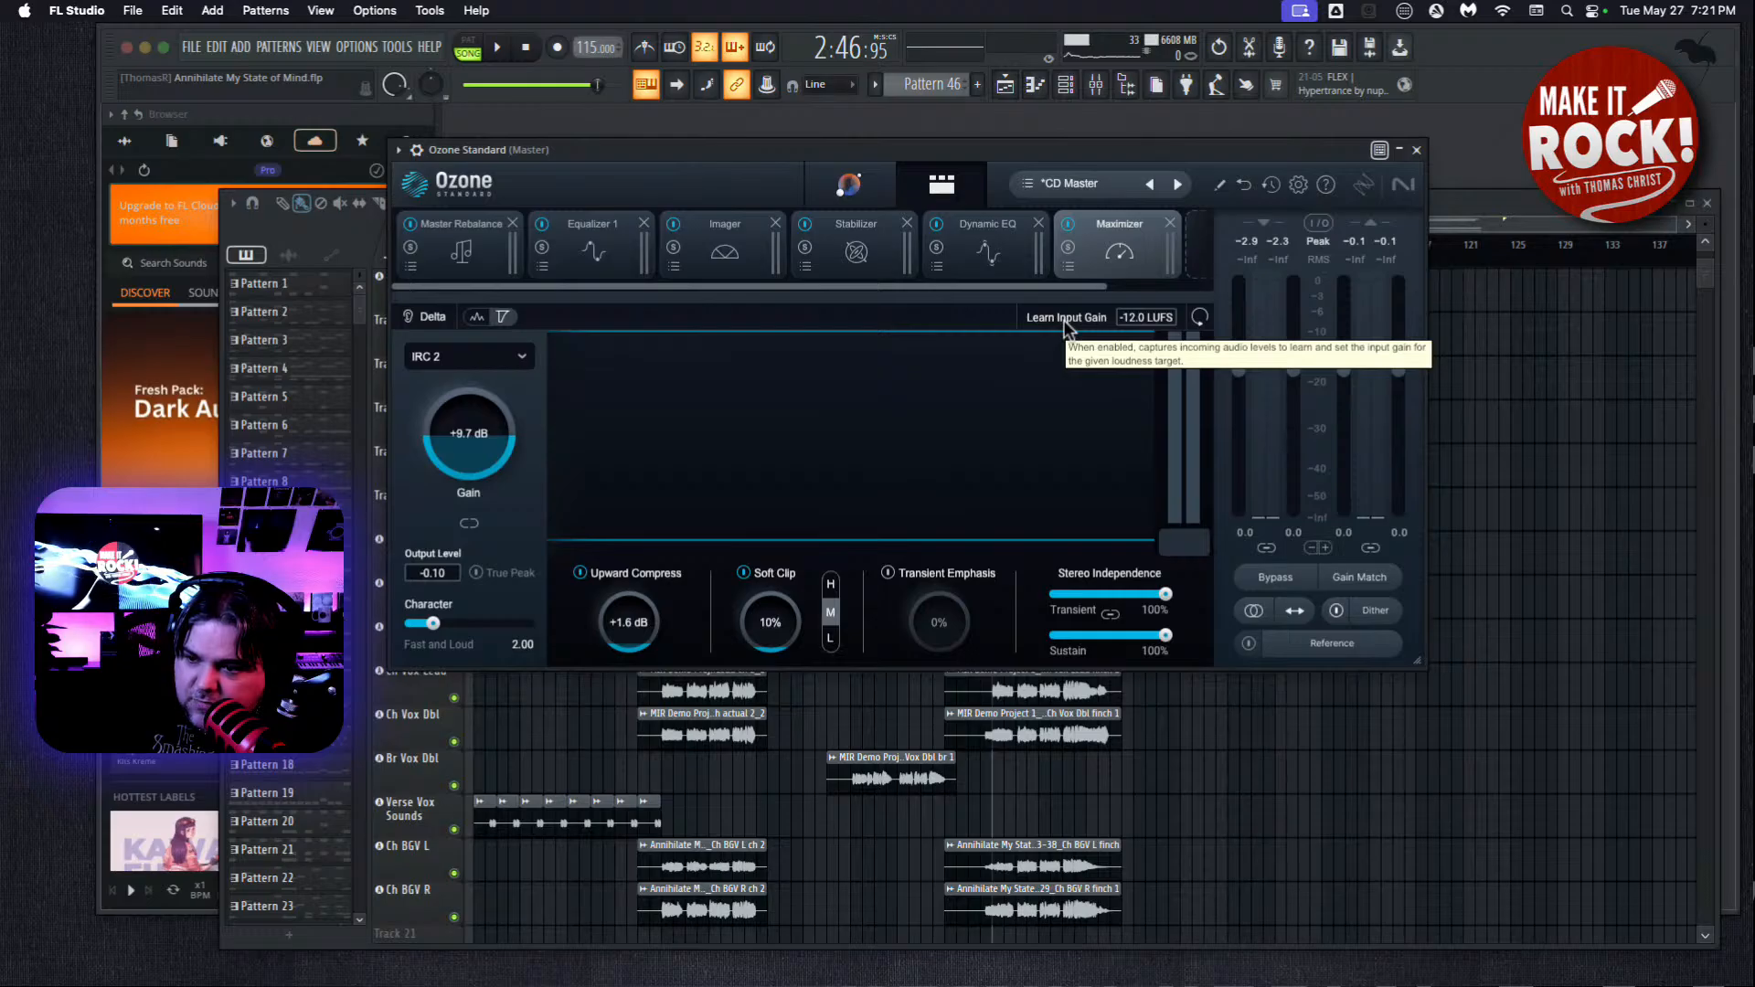
click(1064, 322)
click(498, 50)
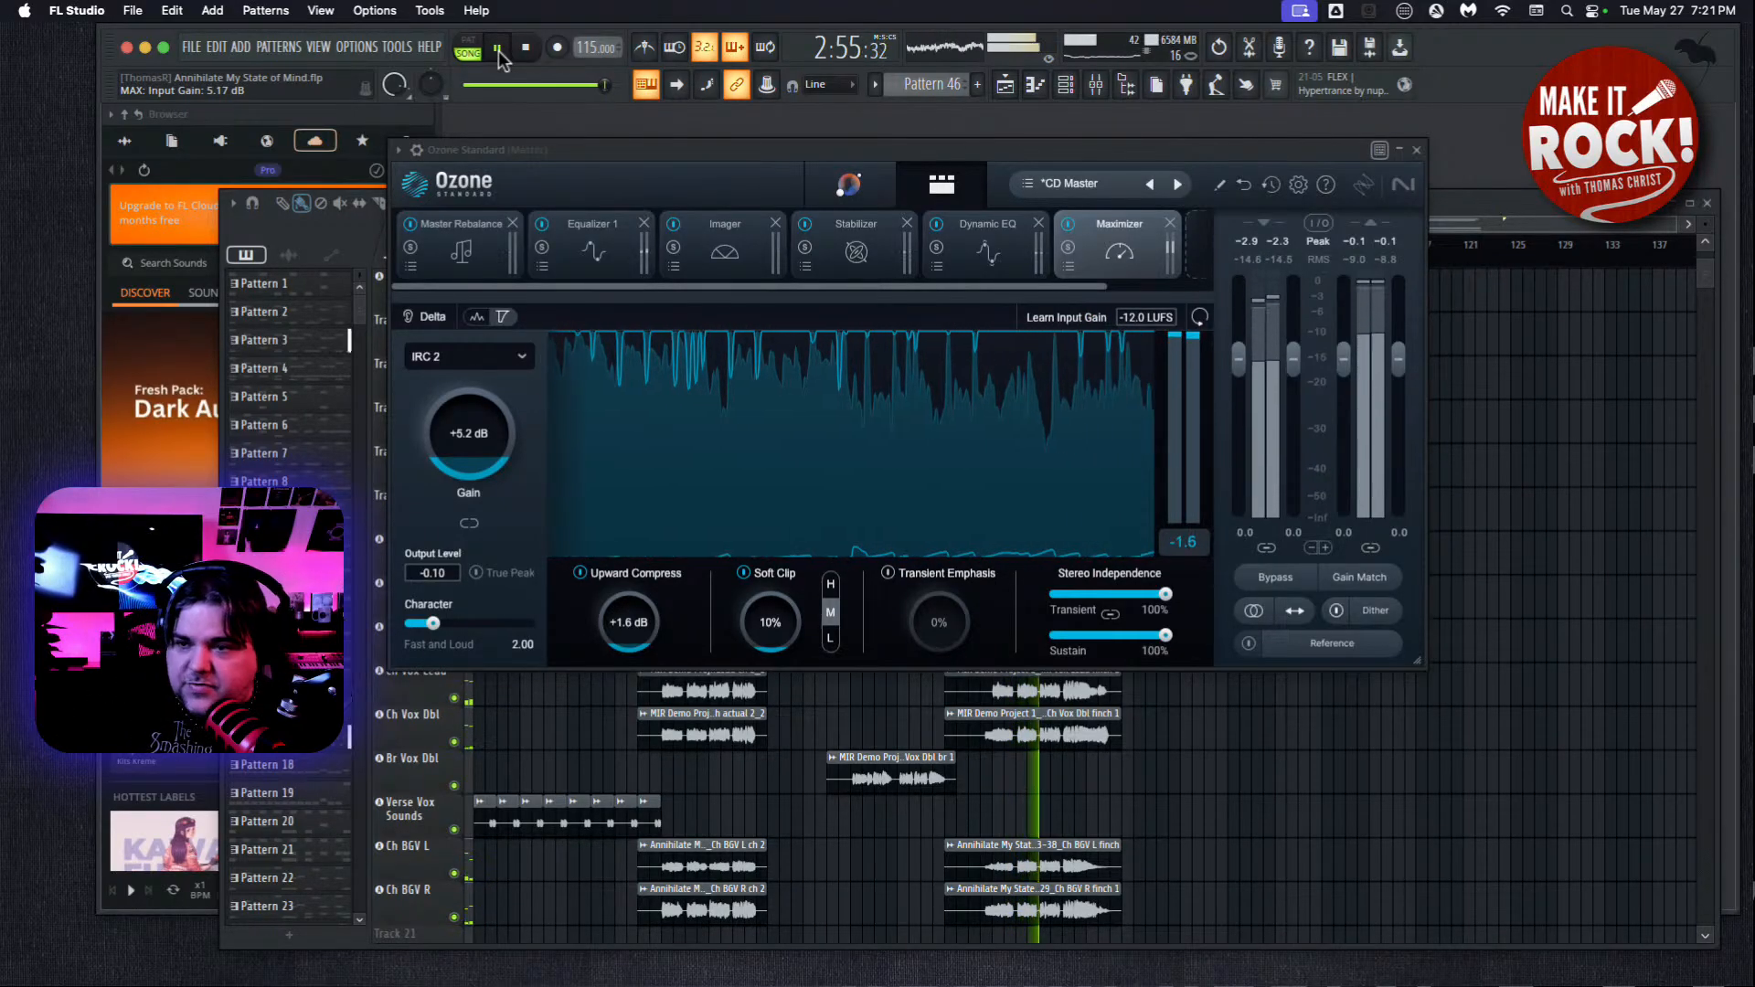
click(497, 51)
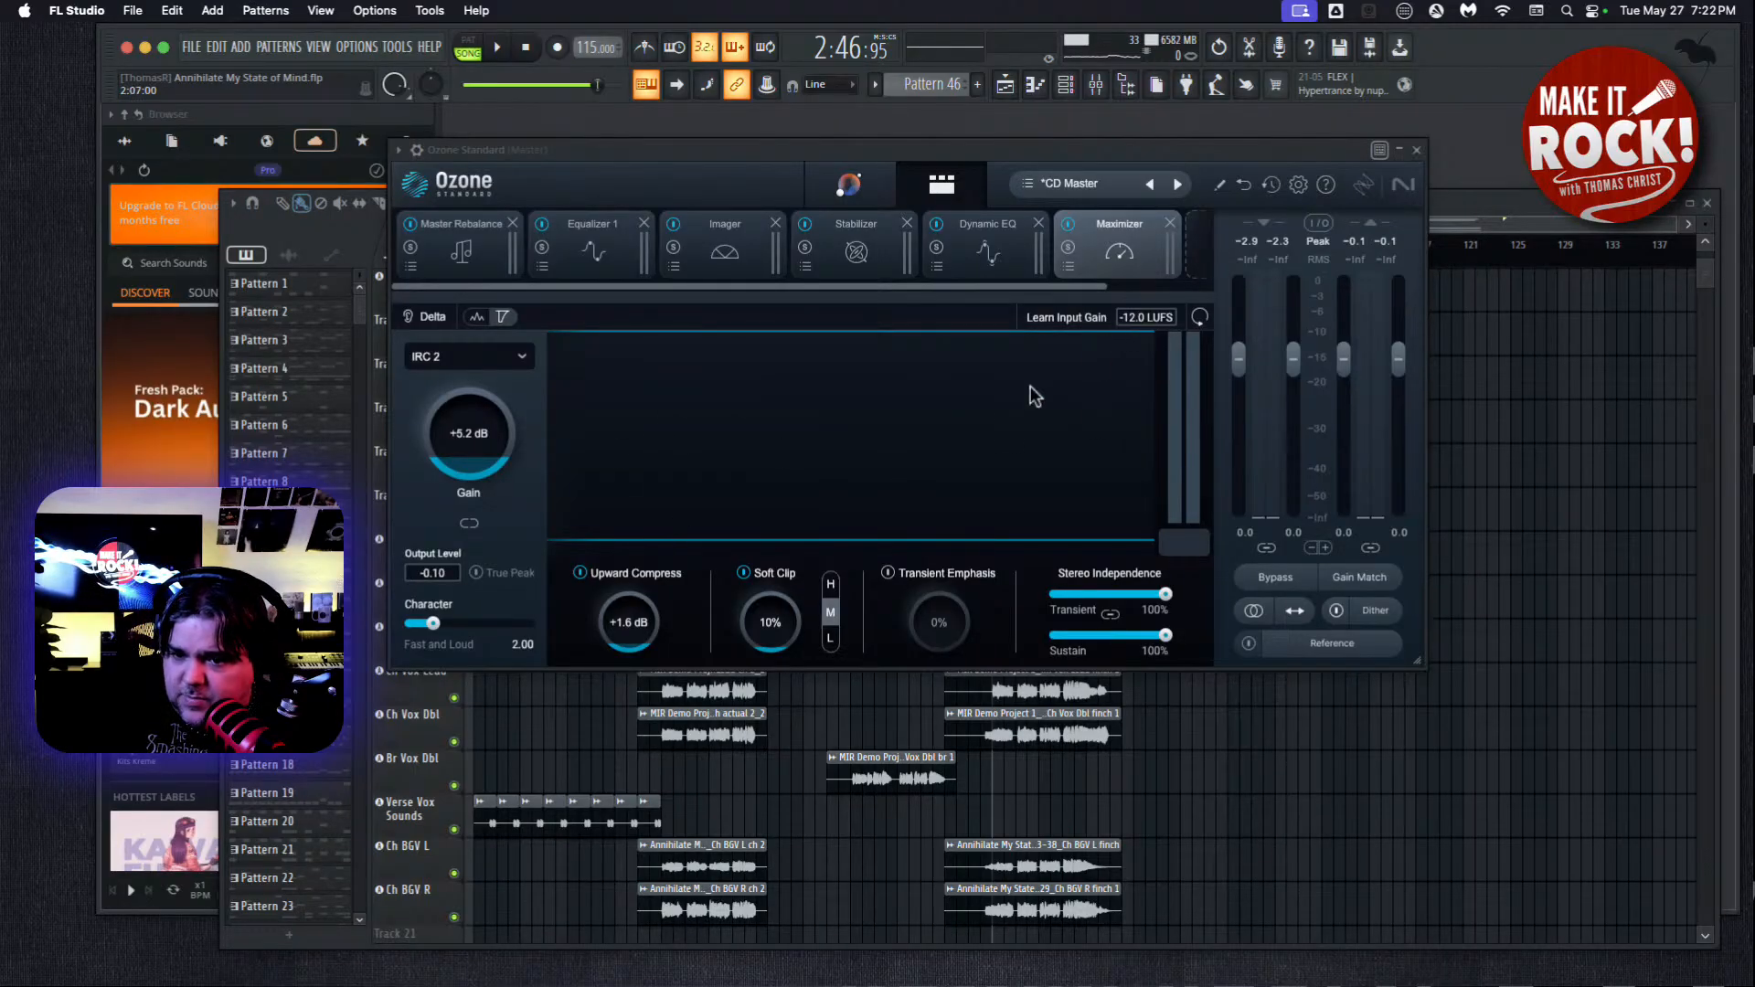
Enable True Peak limiting in the Maximizer and reset the song position to the beginning.
click(477, 574)
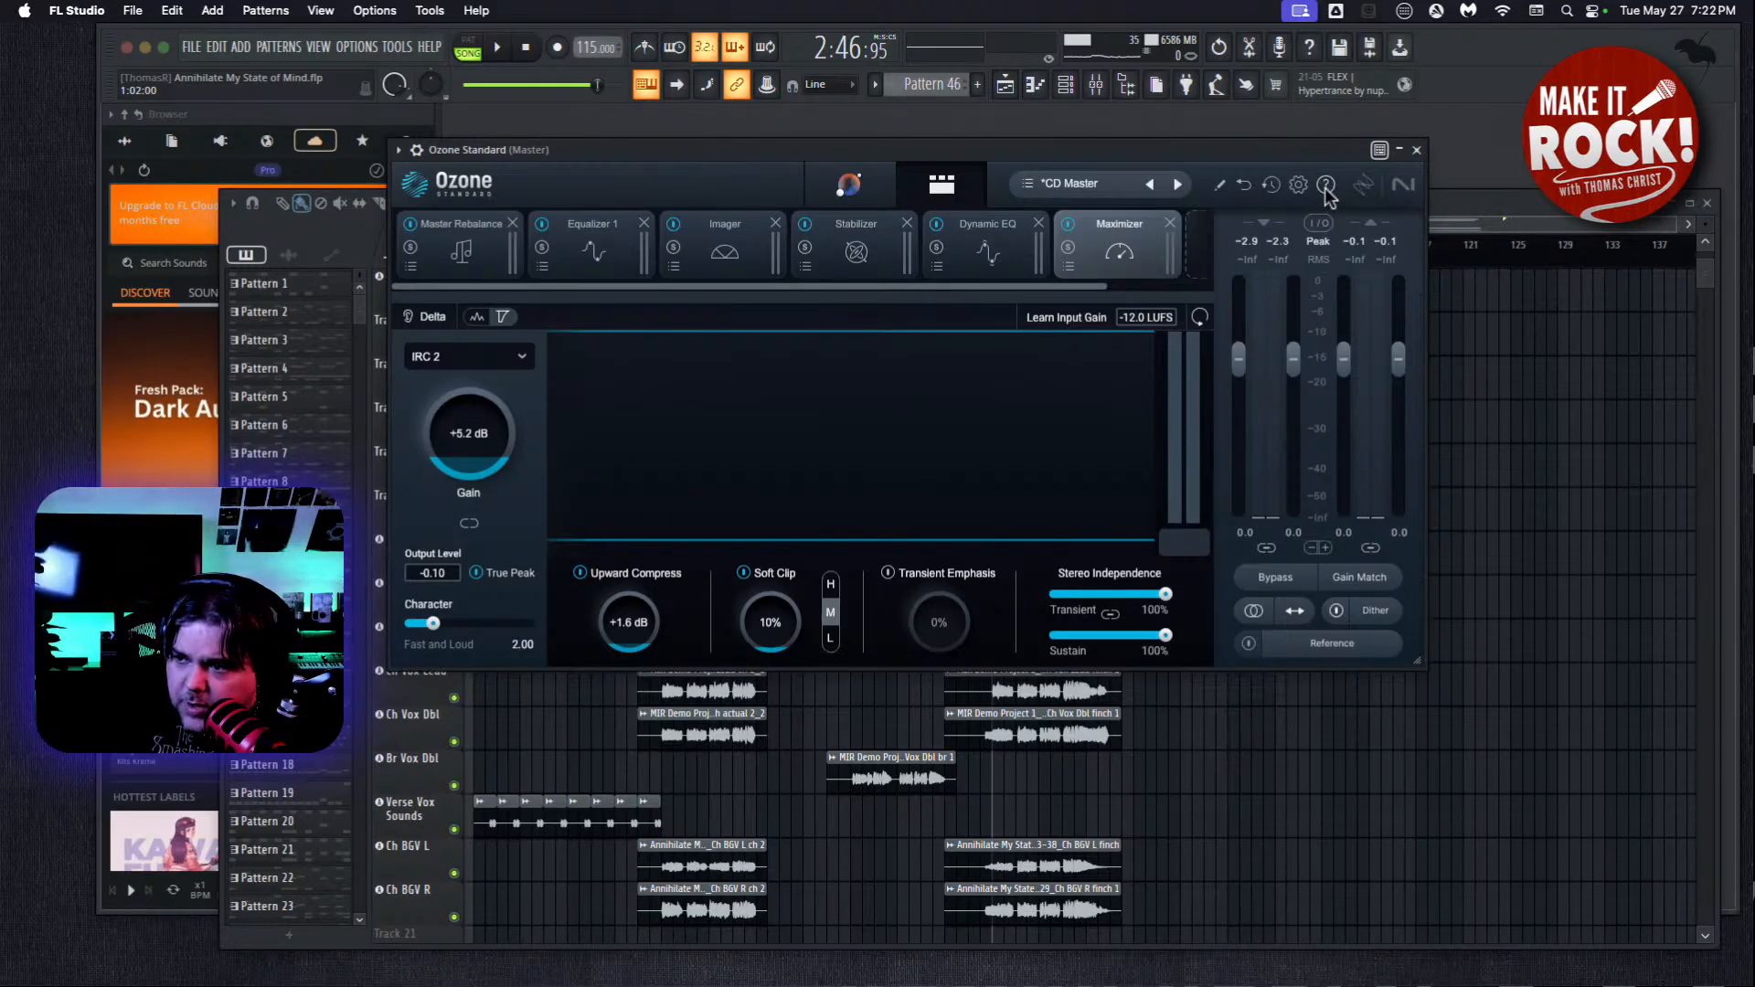
click(496, 571)
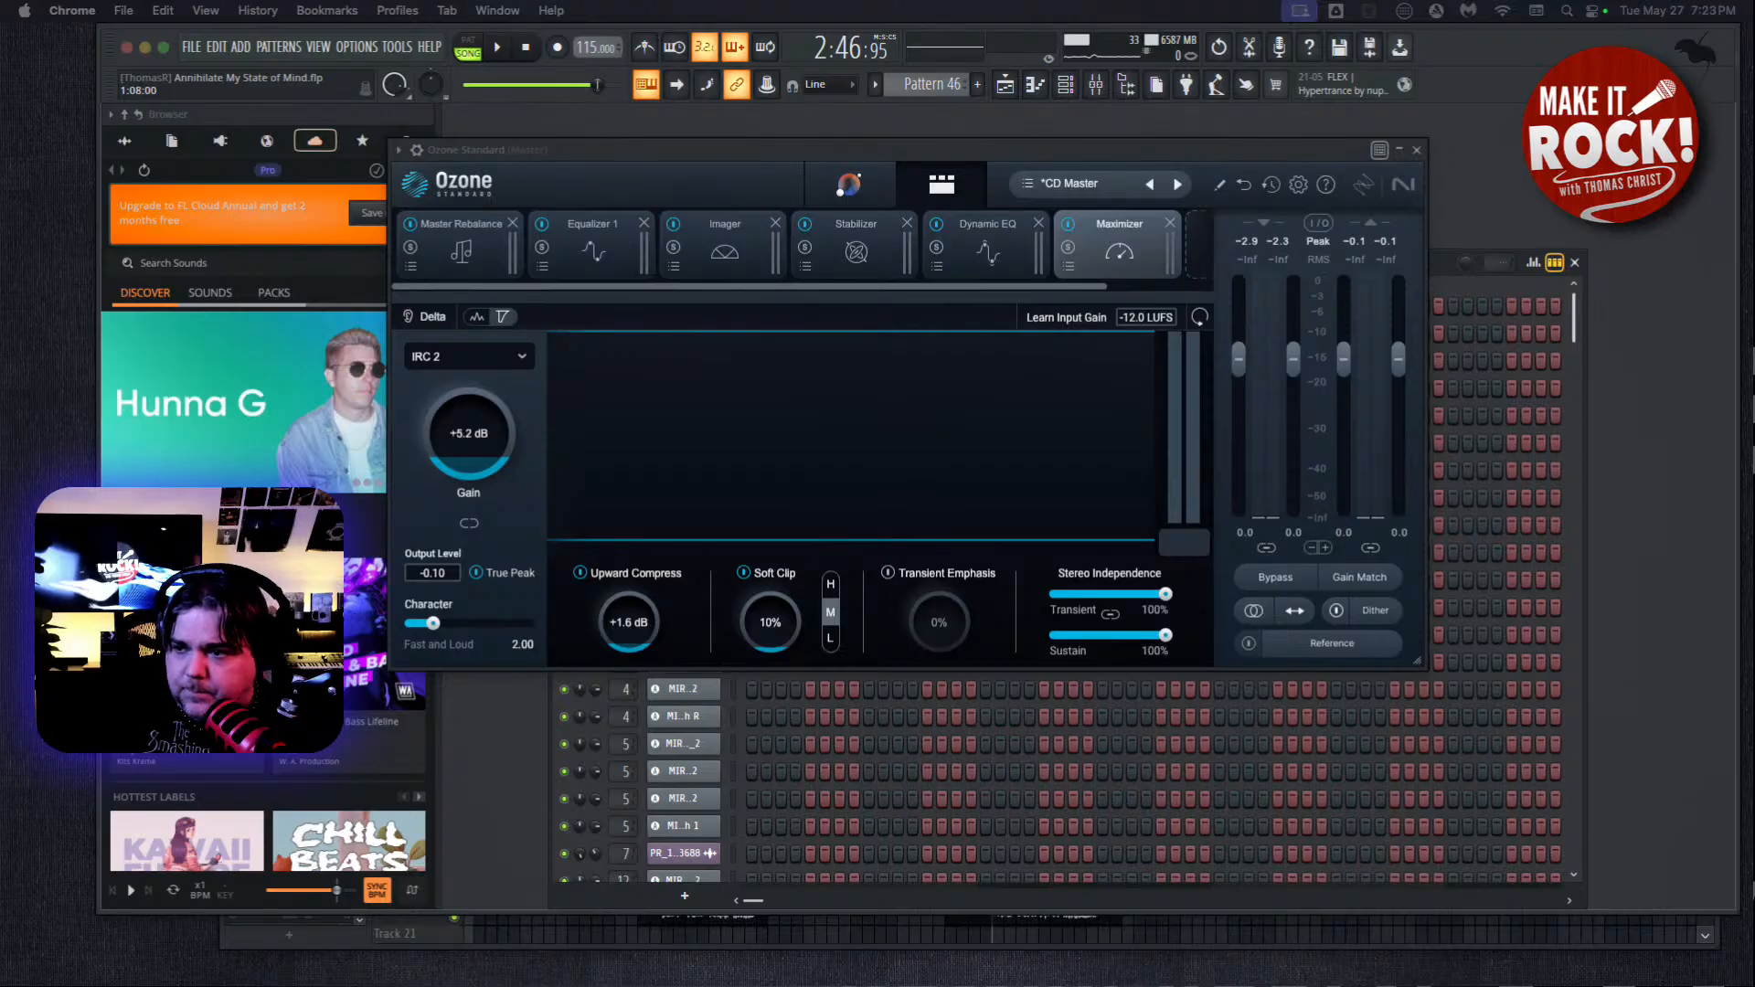
click(523, 50)
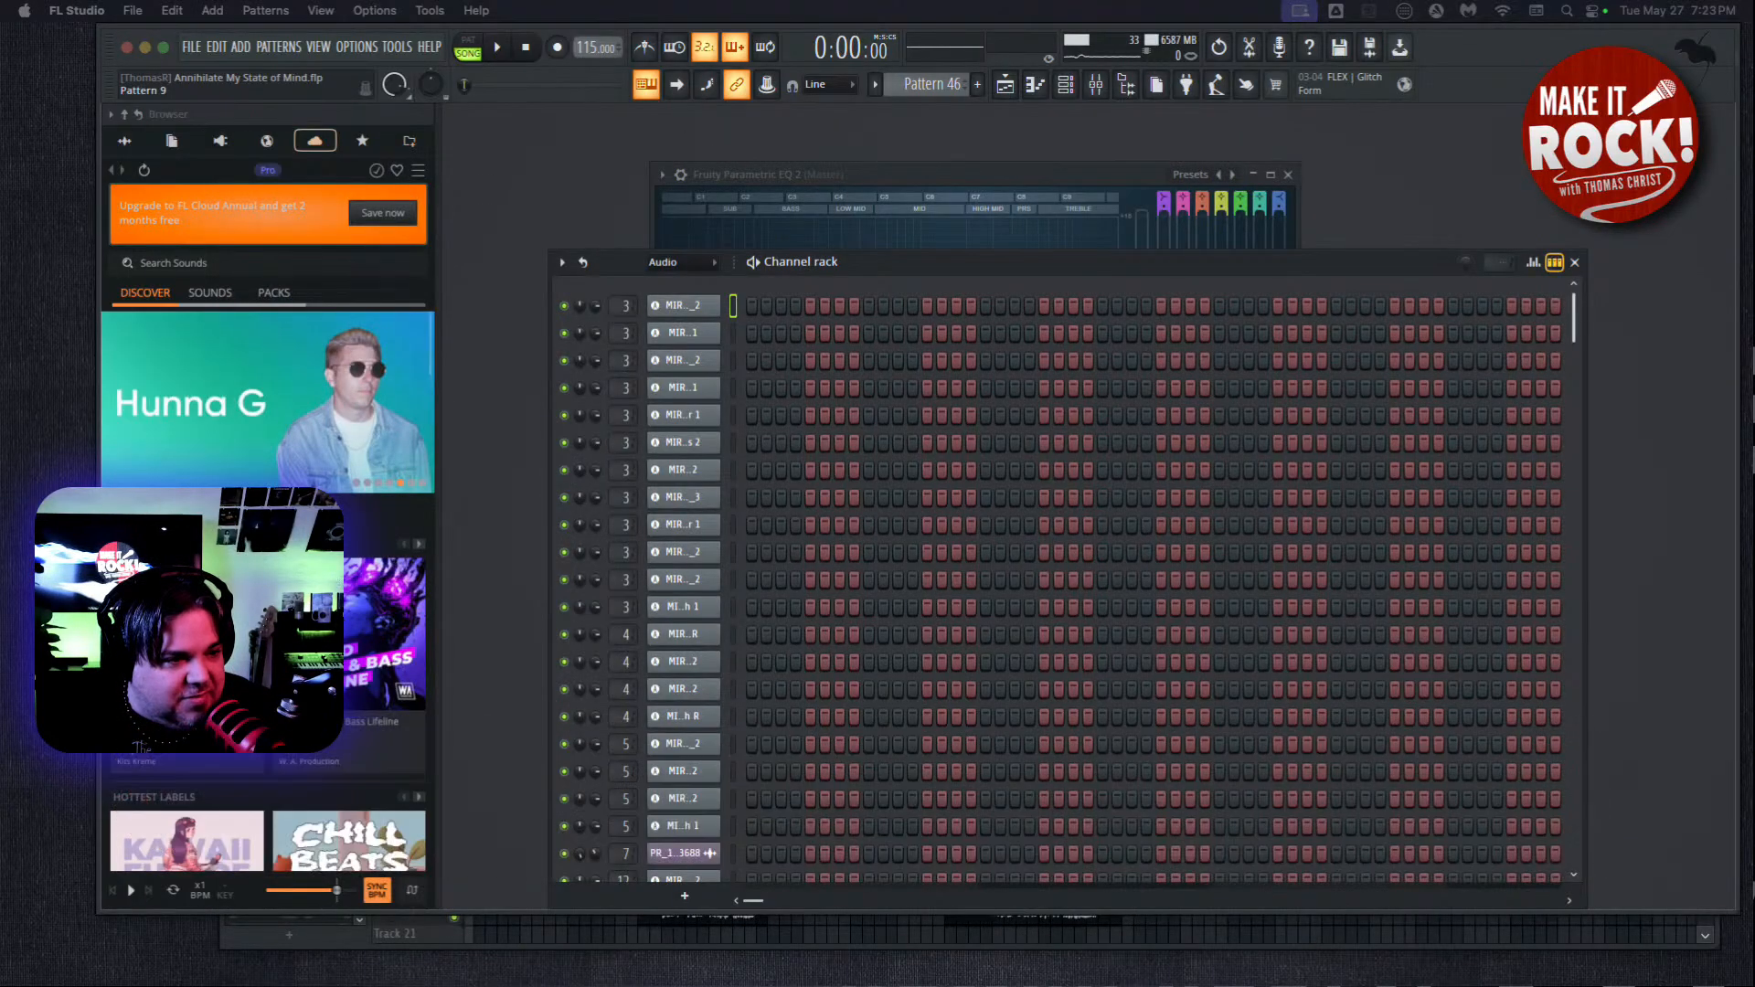
Play the song's opening from the beginning with Ozone's Maximizer in view, and stop playback after a few seconds.
click(733, 114)
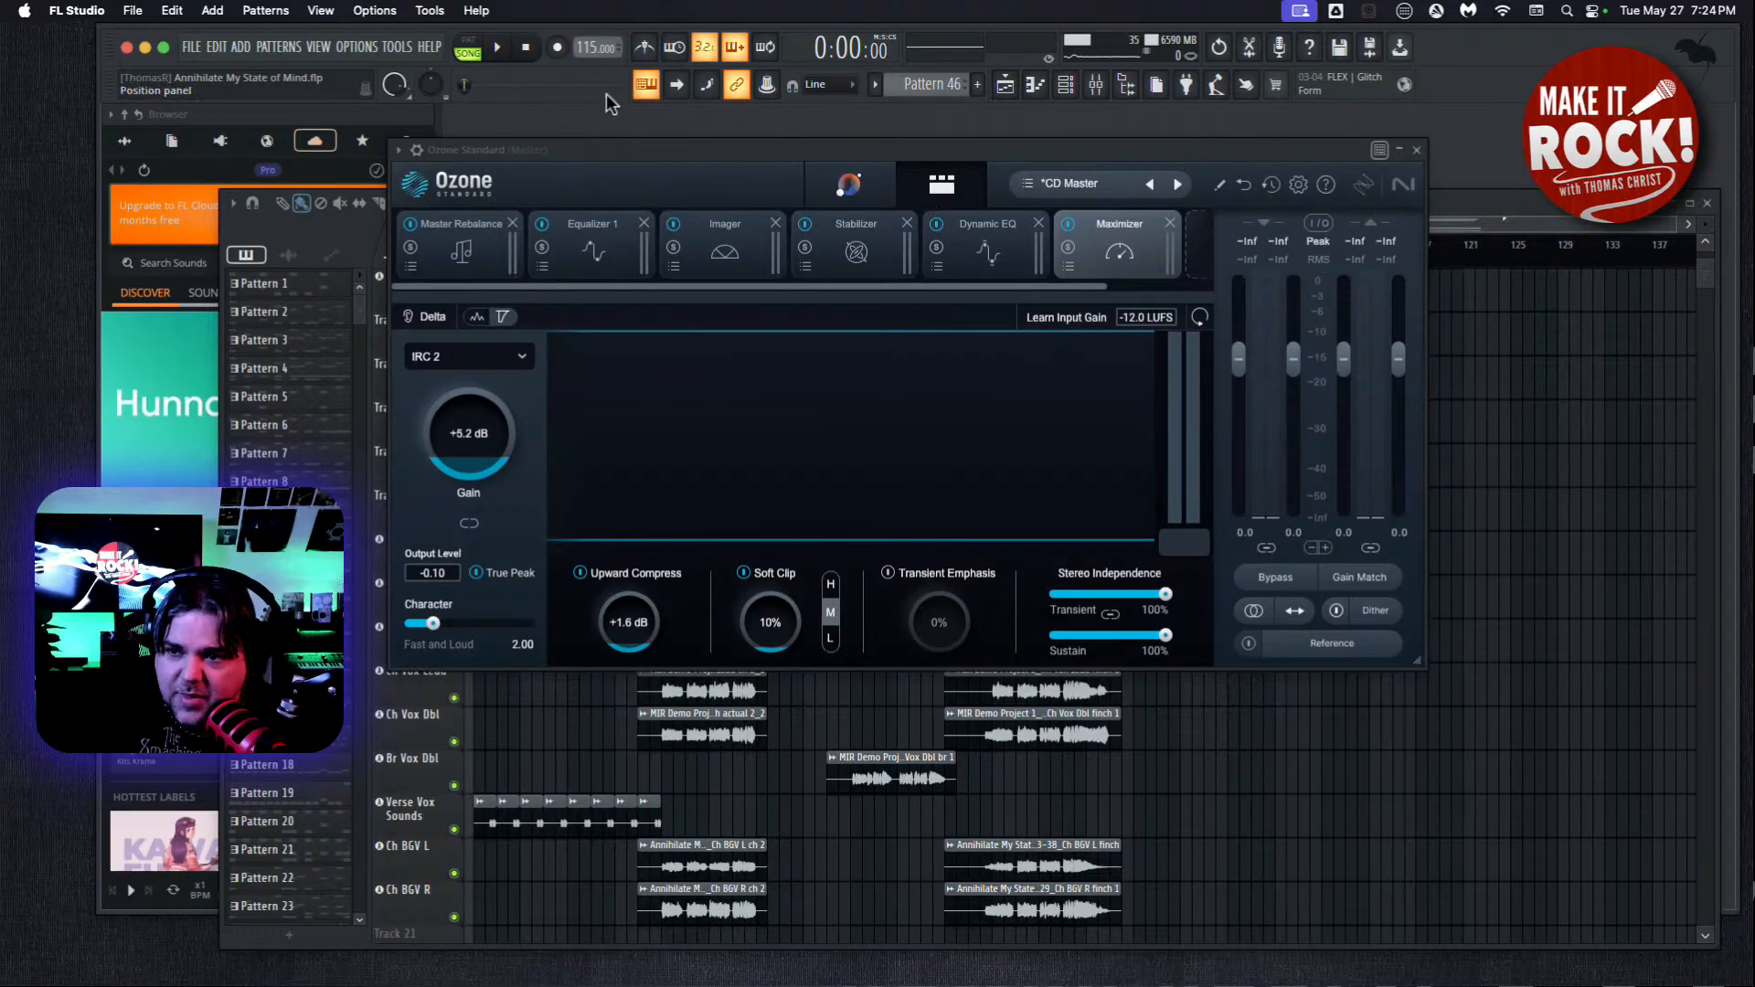
click(499, 50)
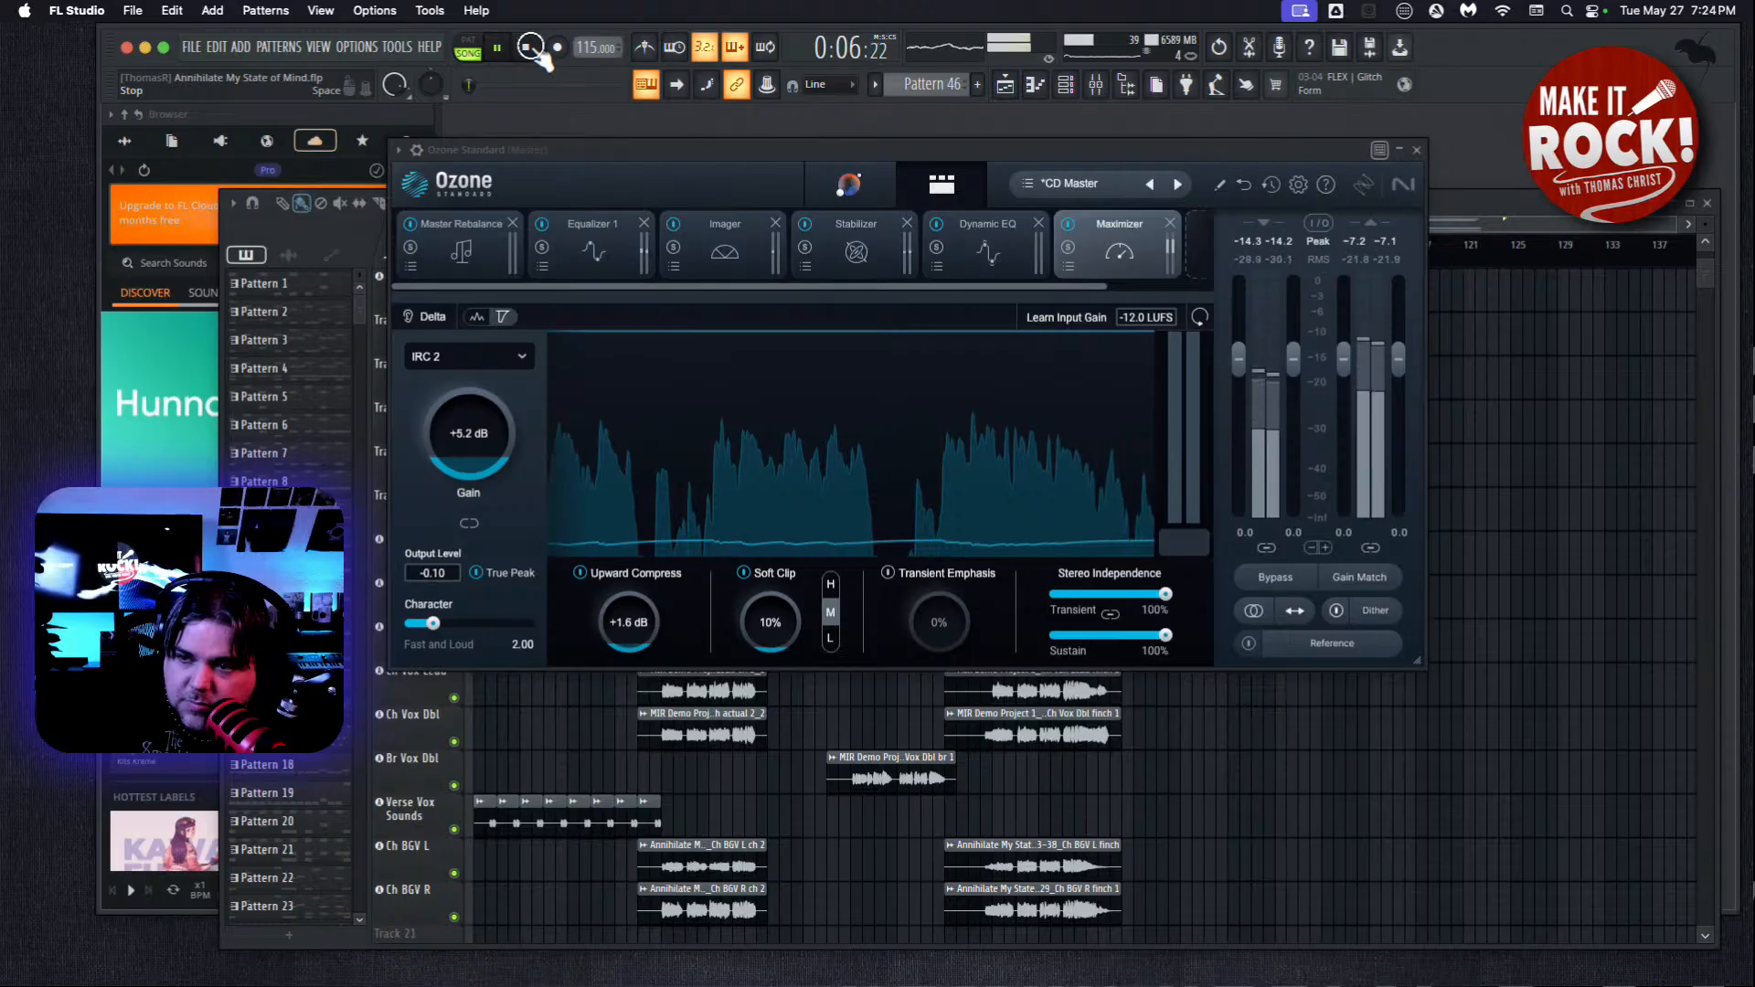
click(528, 49)
Place the song position just before bar 81 in the playlist, play the final chorus through the mastering chain, and stop playback.
click(1486, 215)
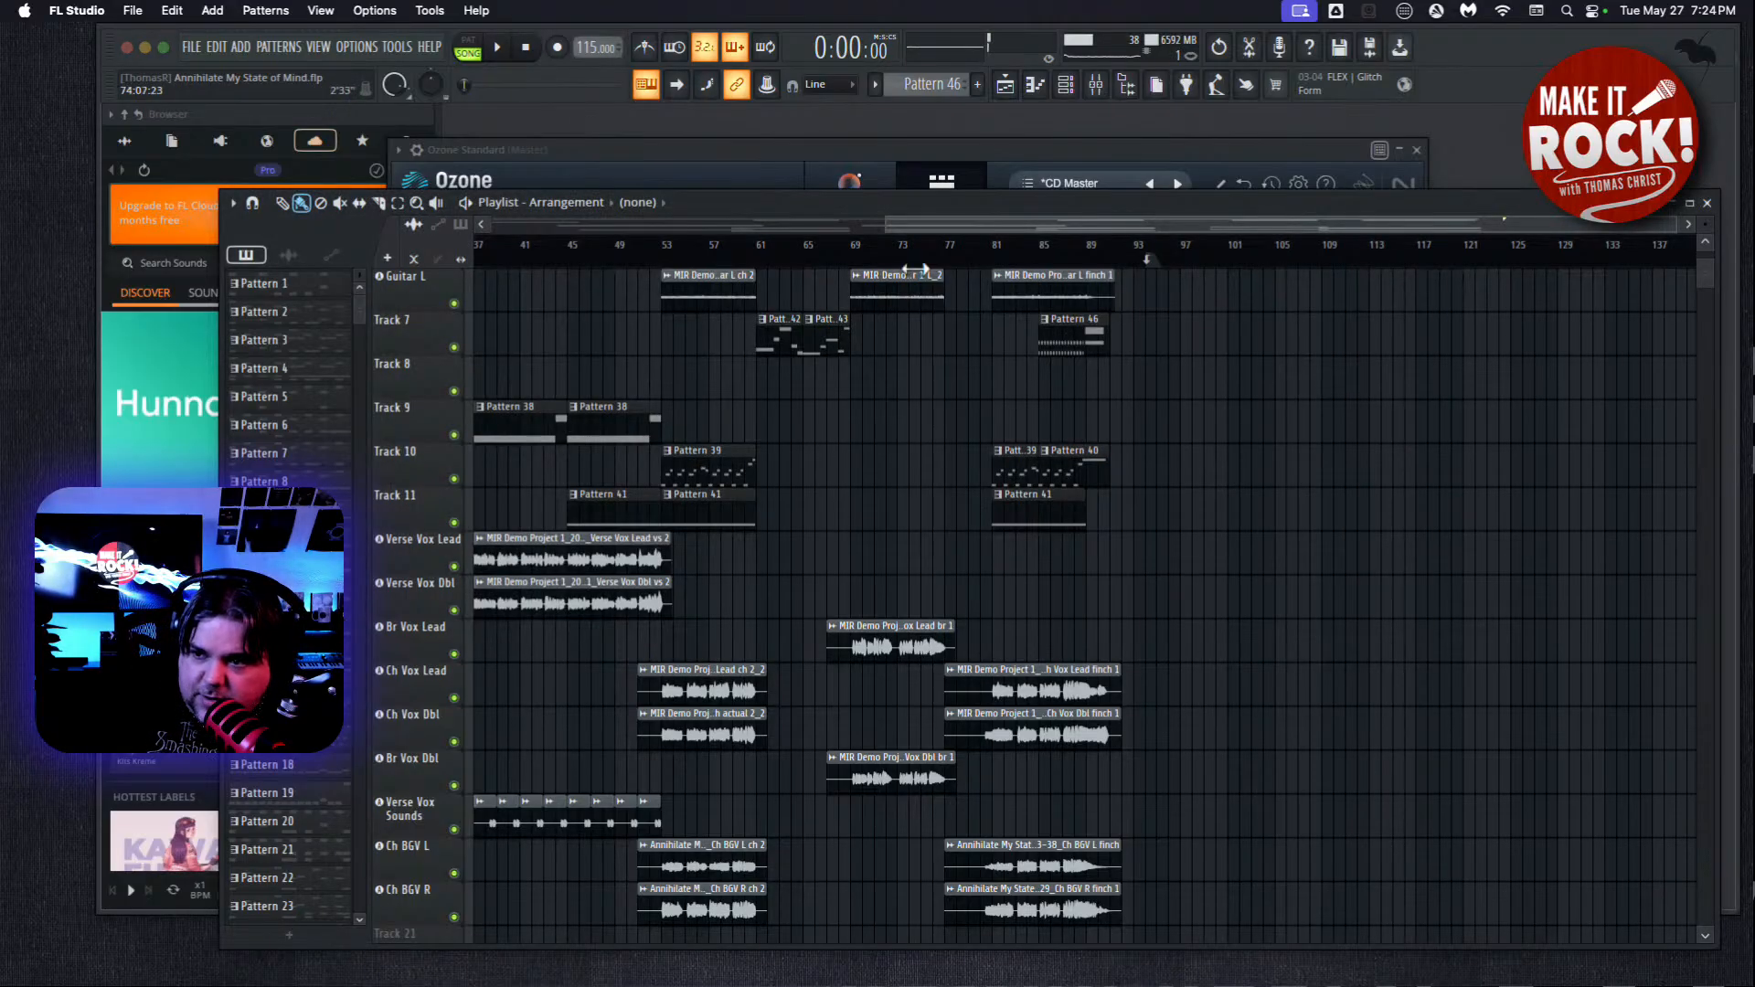
click(986, 249)
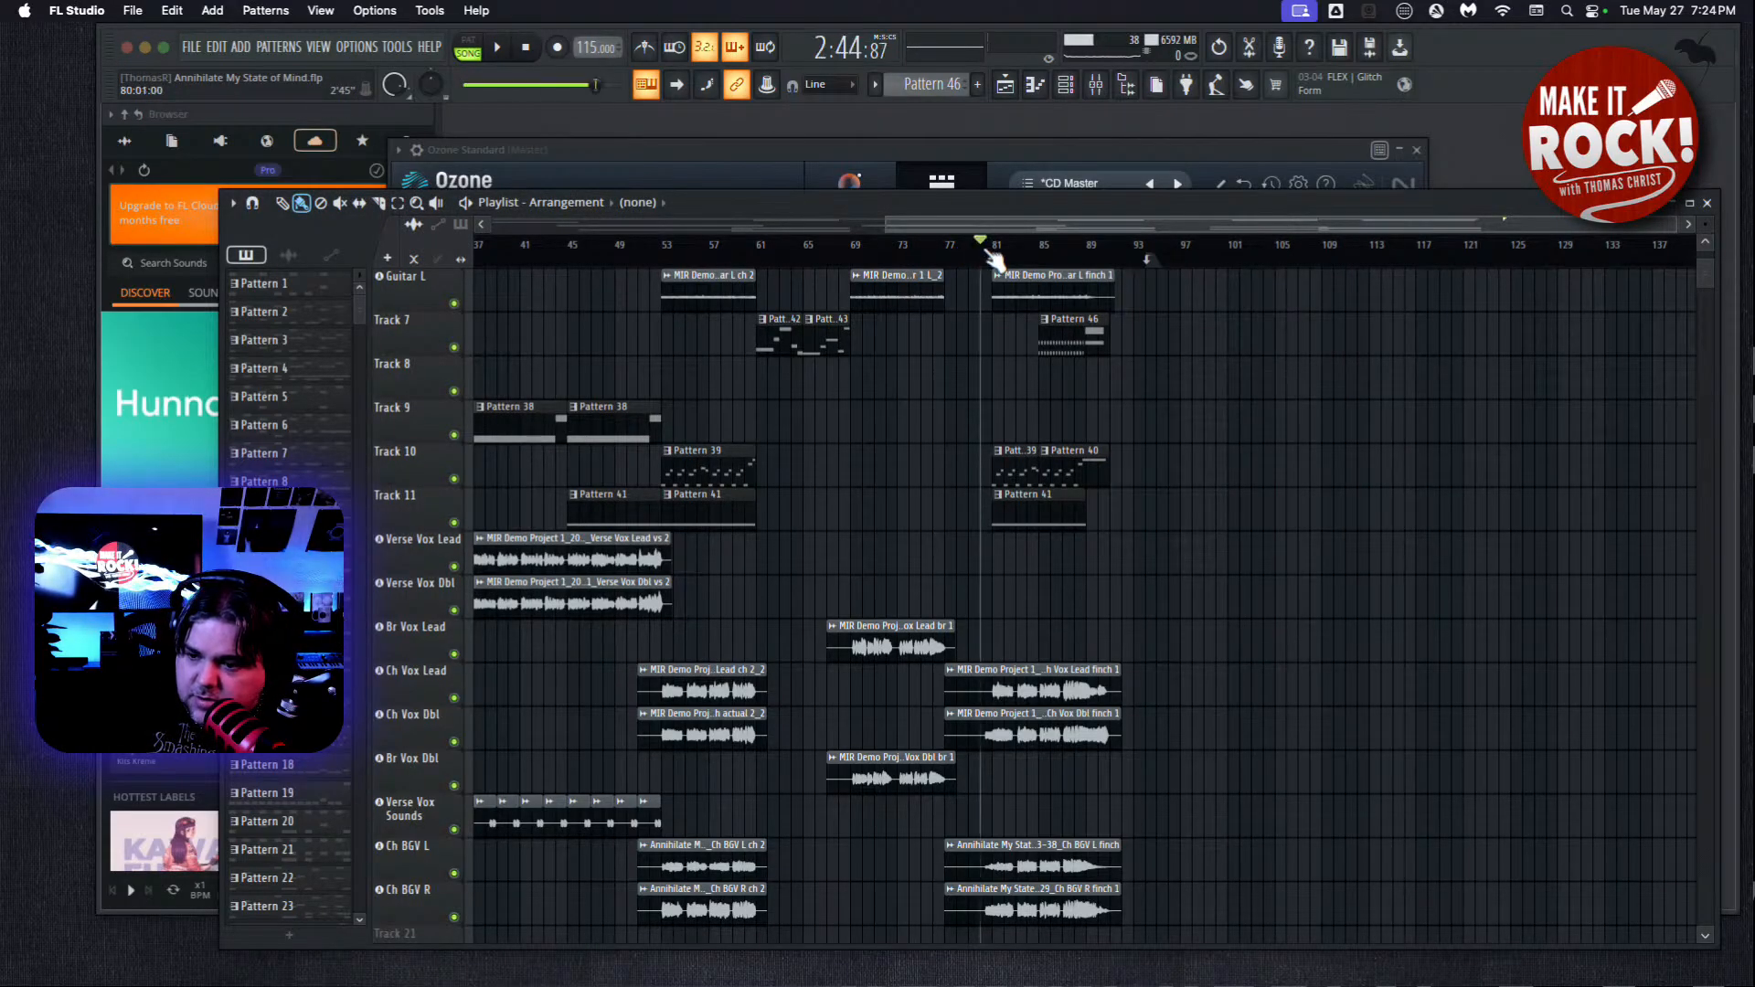
drag(991, 253, 986, 253)
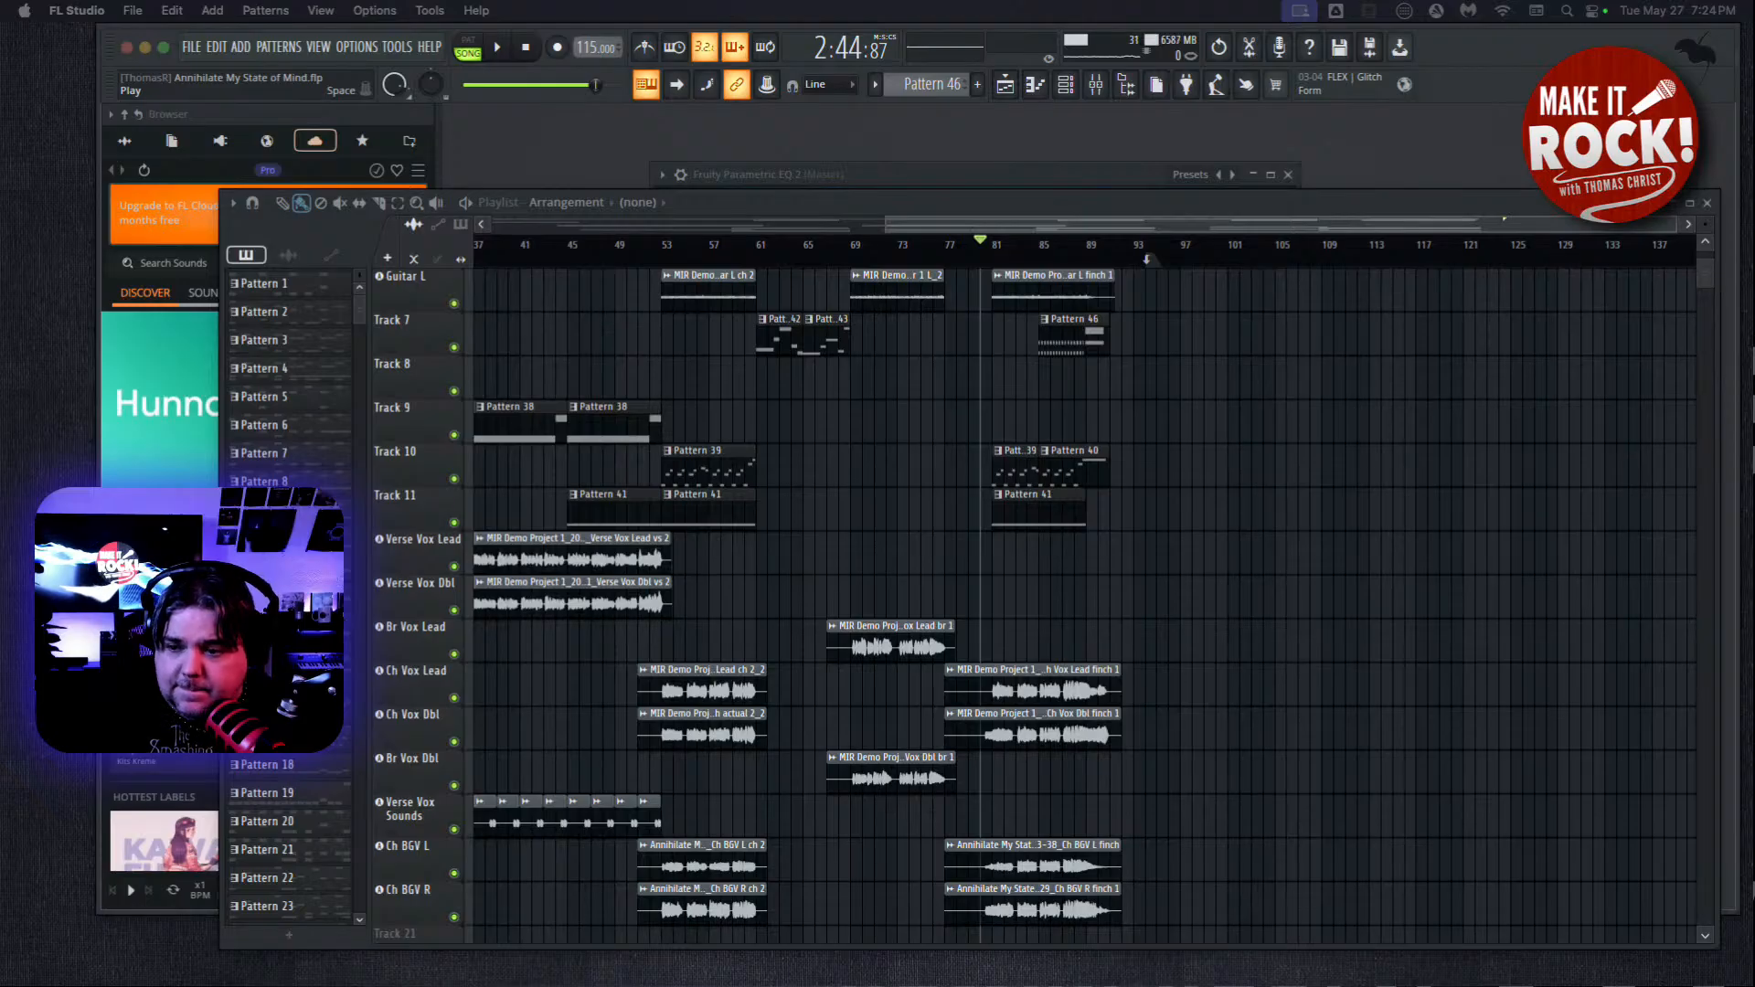
click(495, 49)
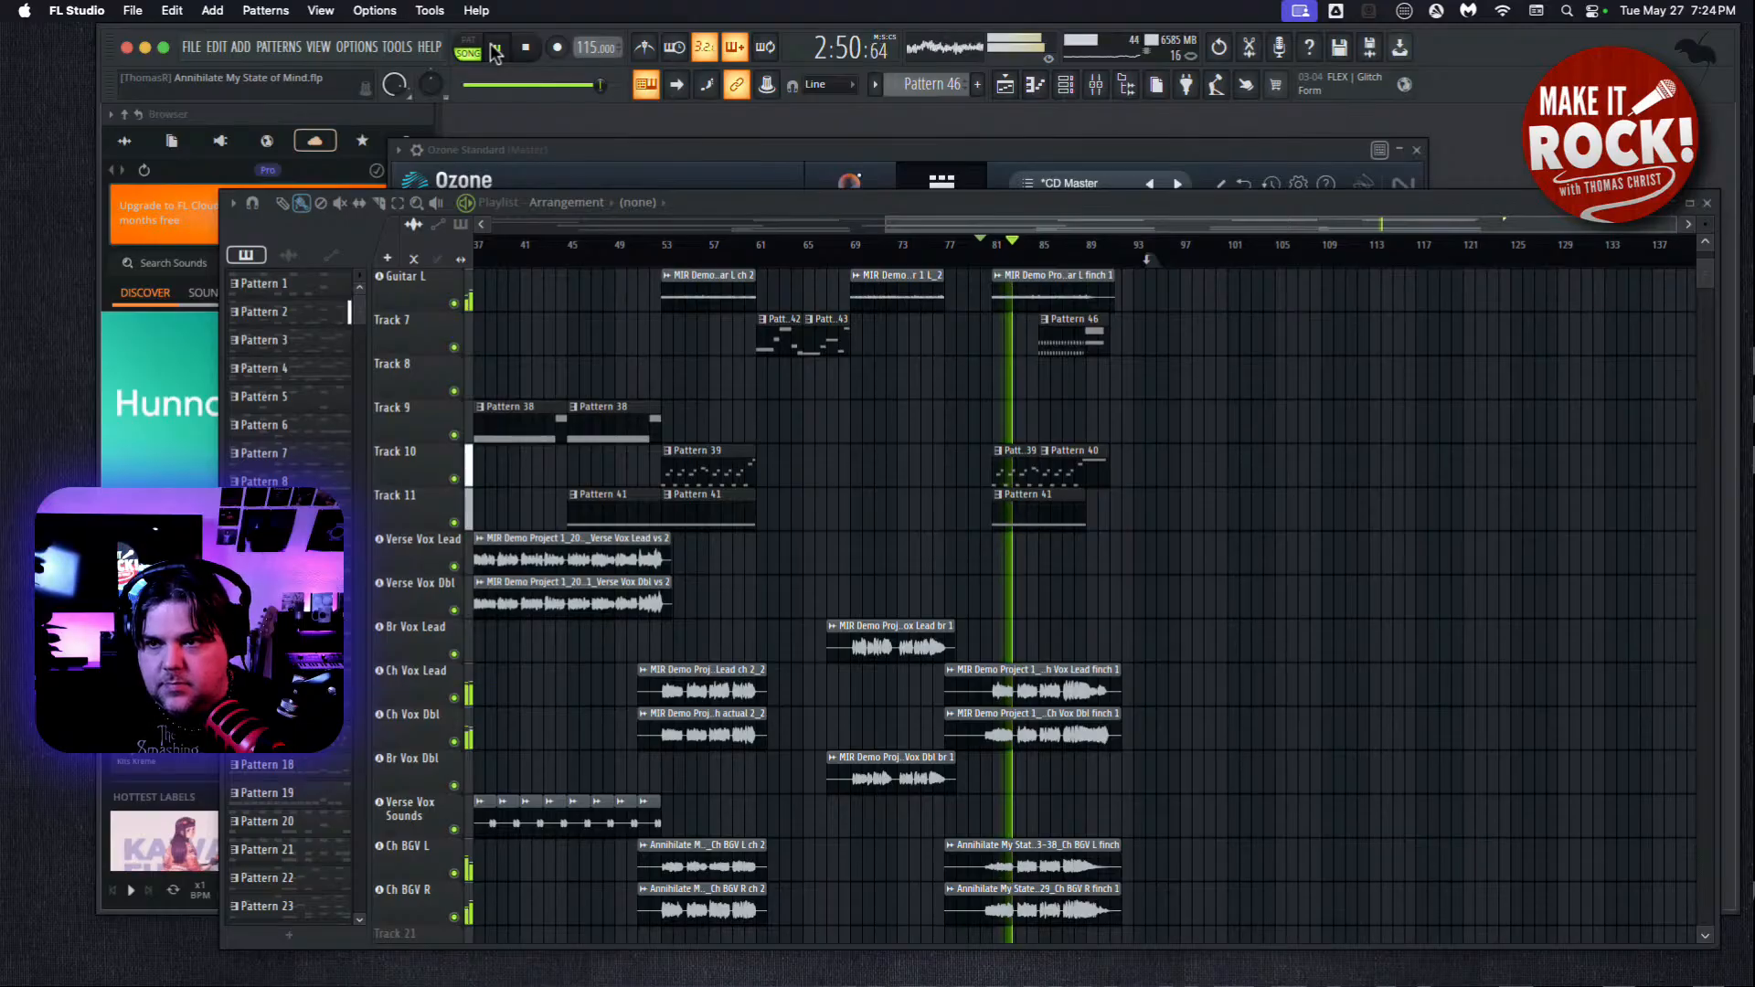
click(536, 54)
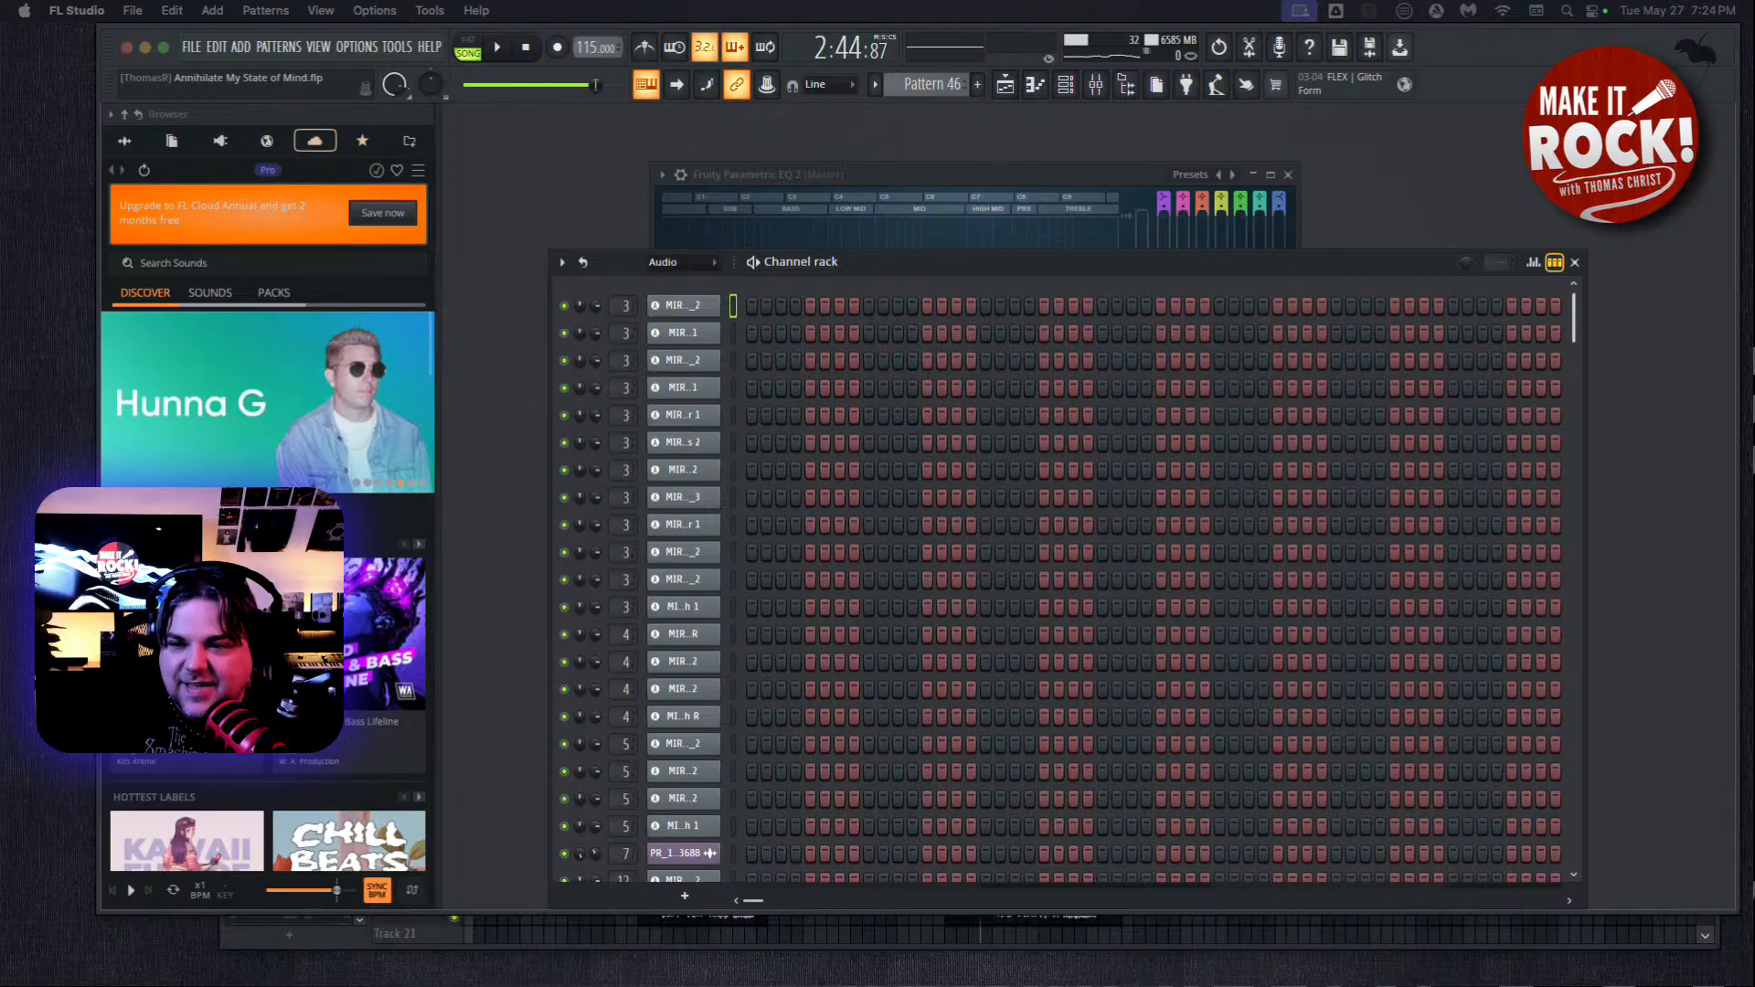
Bring the Ozone Standard window in front of the playlist to check the Maximizer's settings and output peak levels.
click(641, 131)
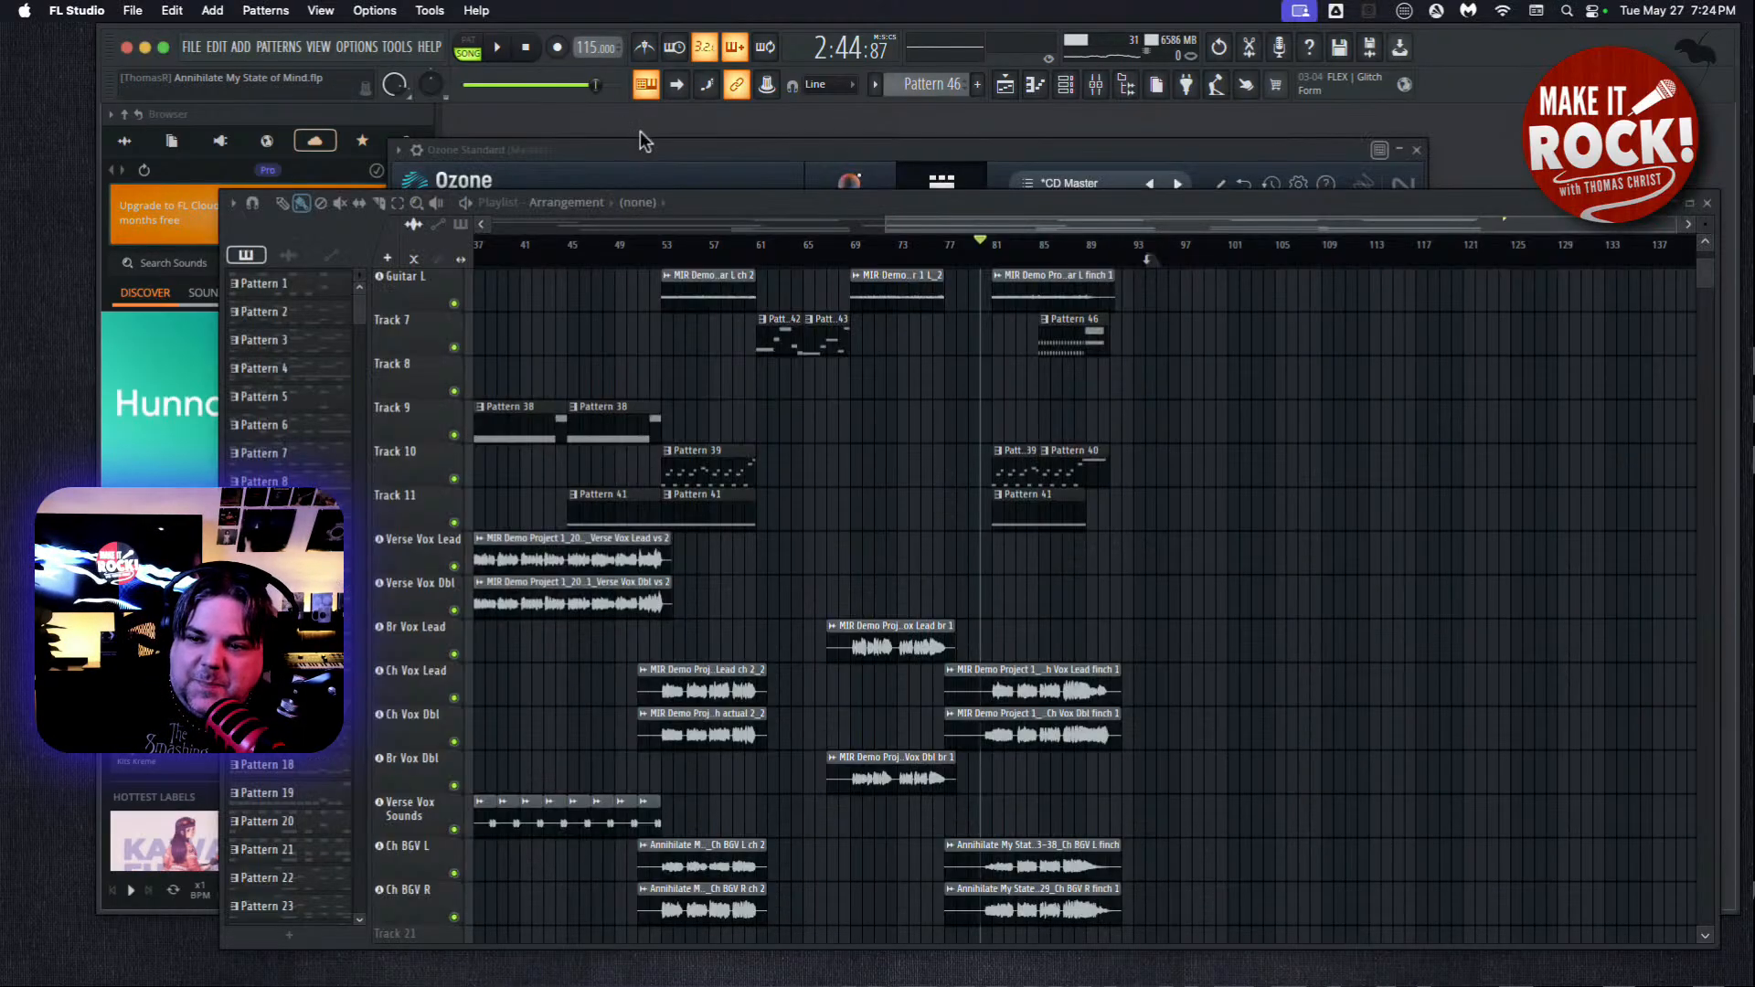
click(697, 178)
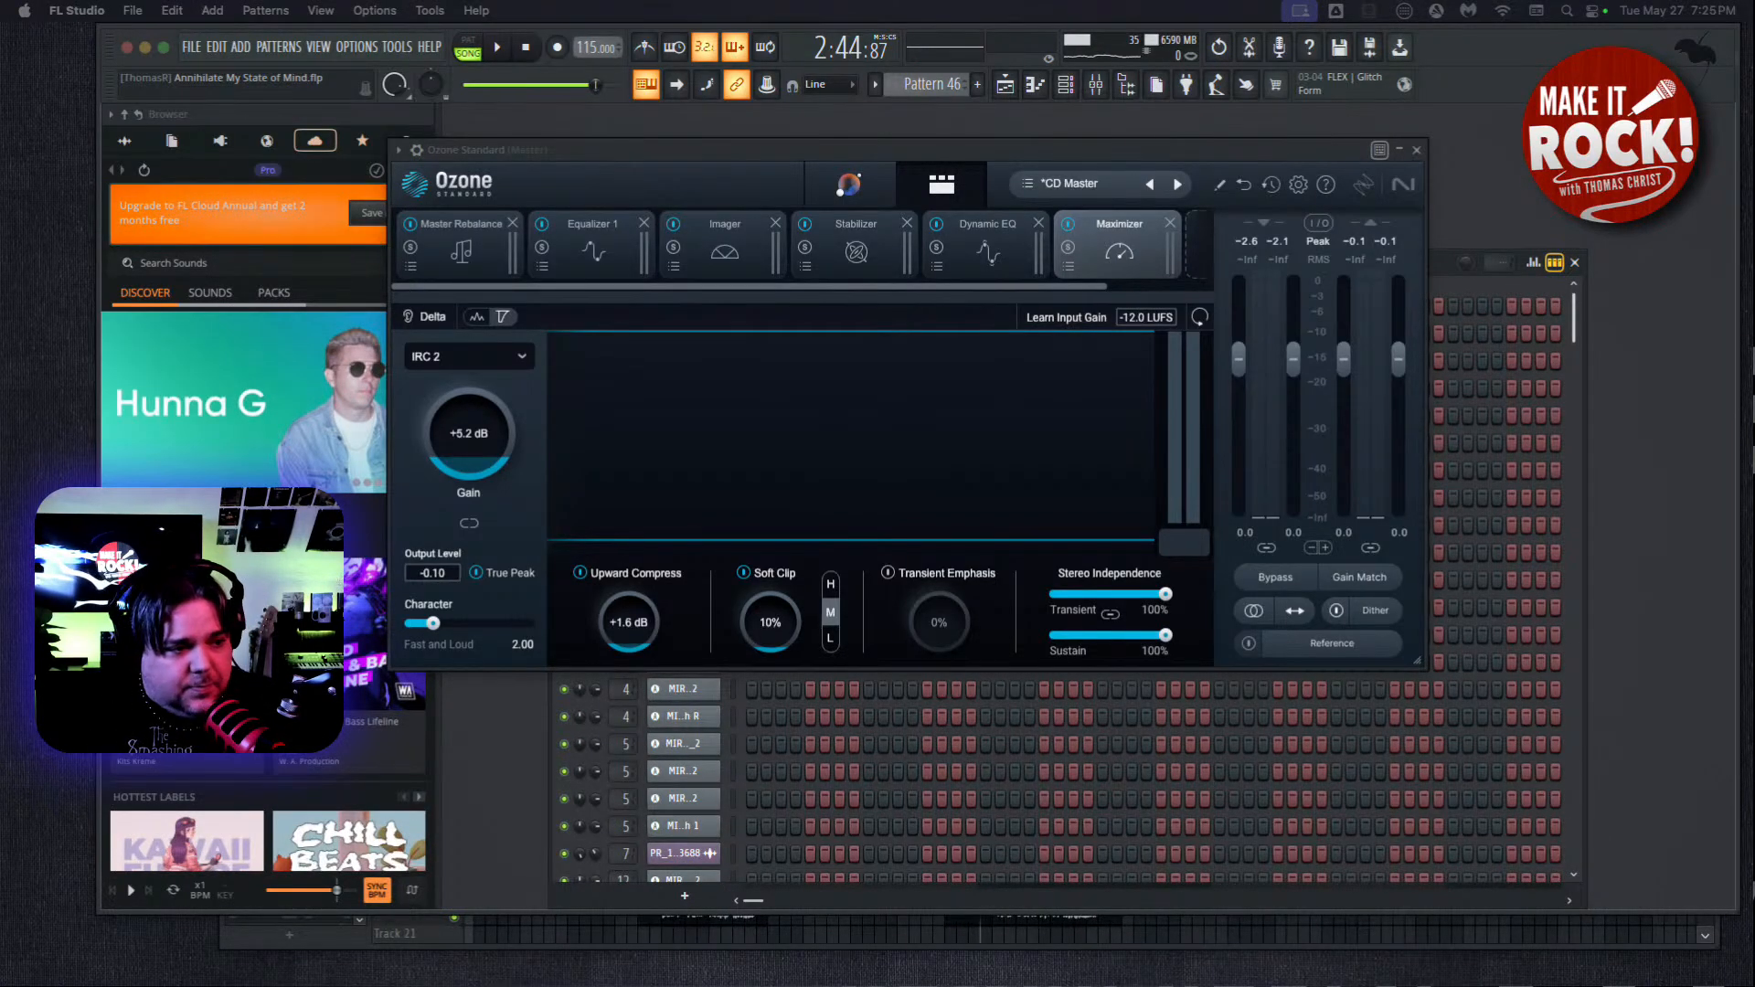
click(725, 149)
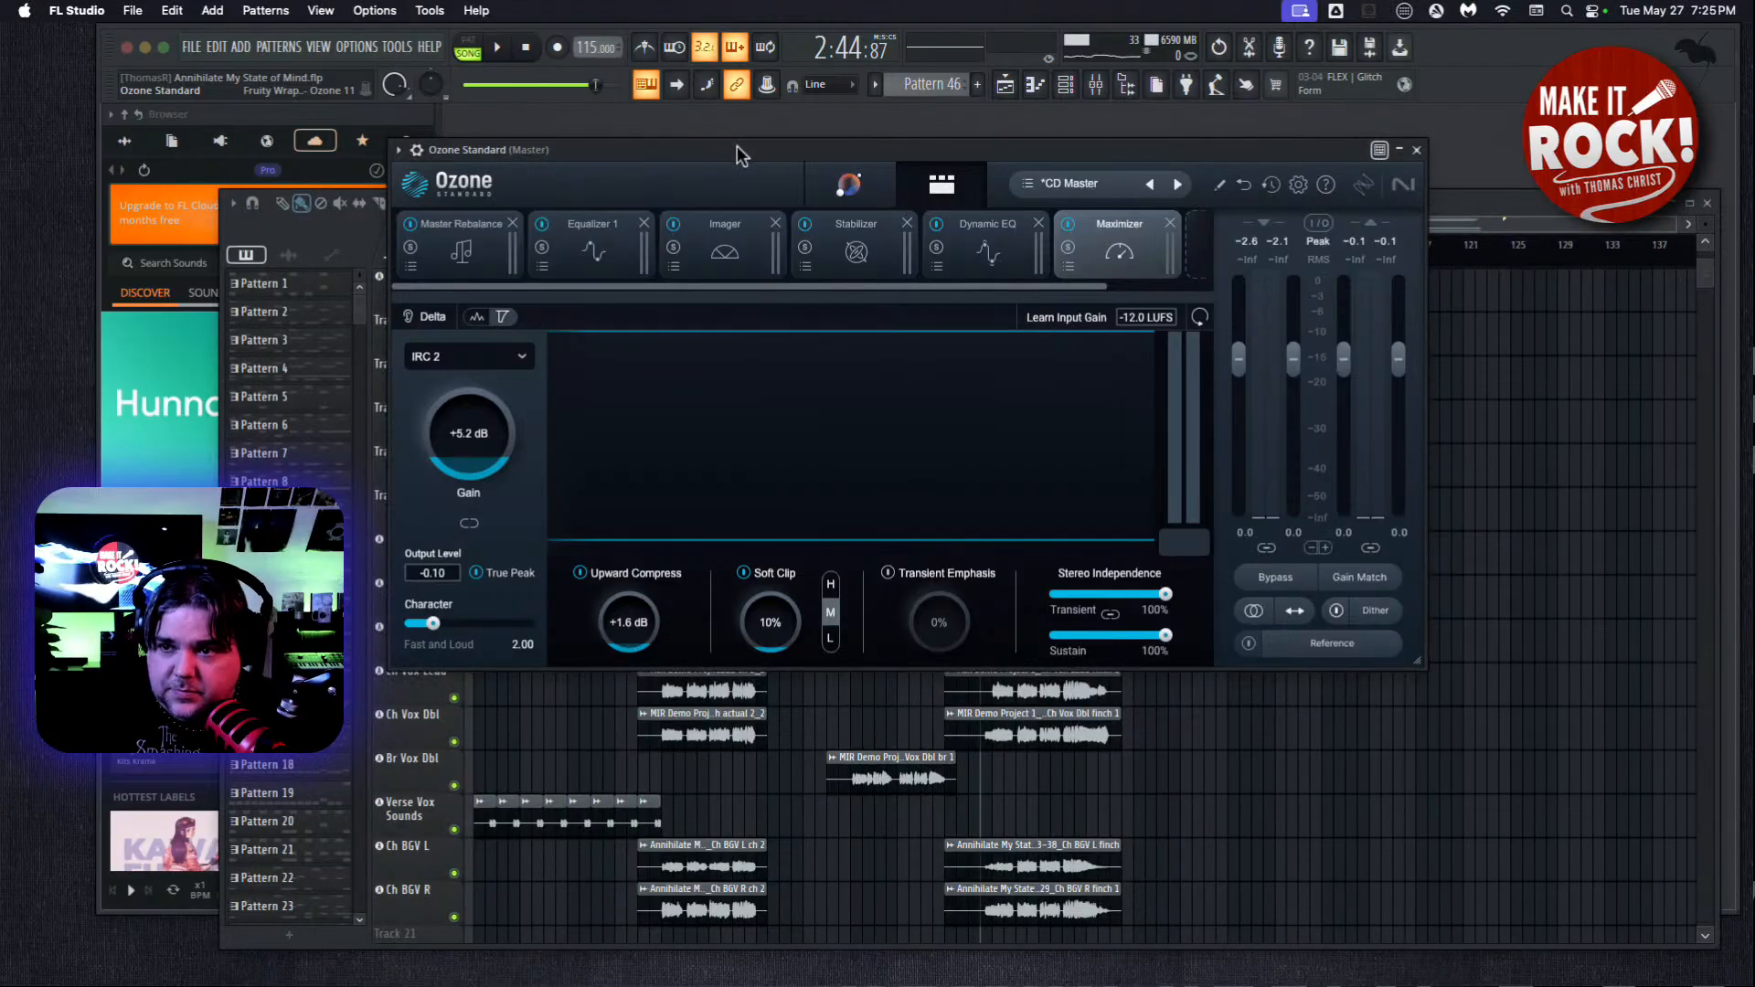
drag(799, 151, 798, 146)
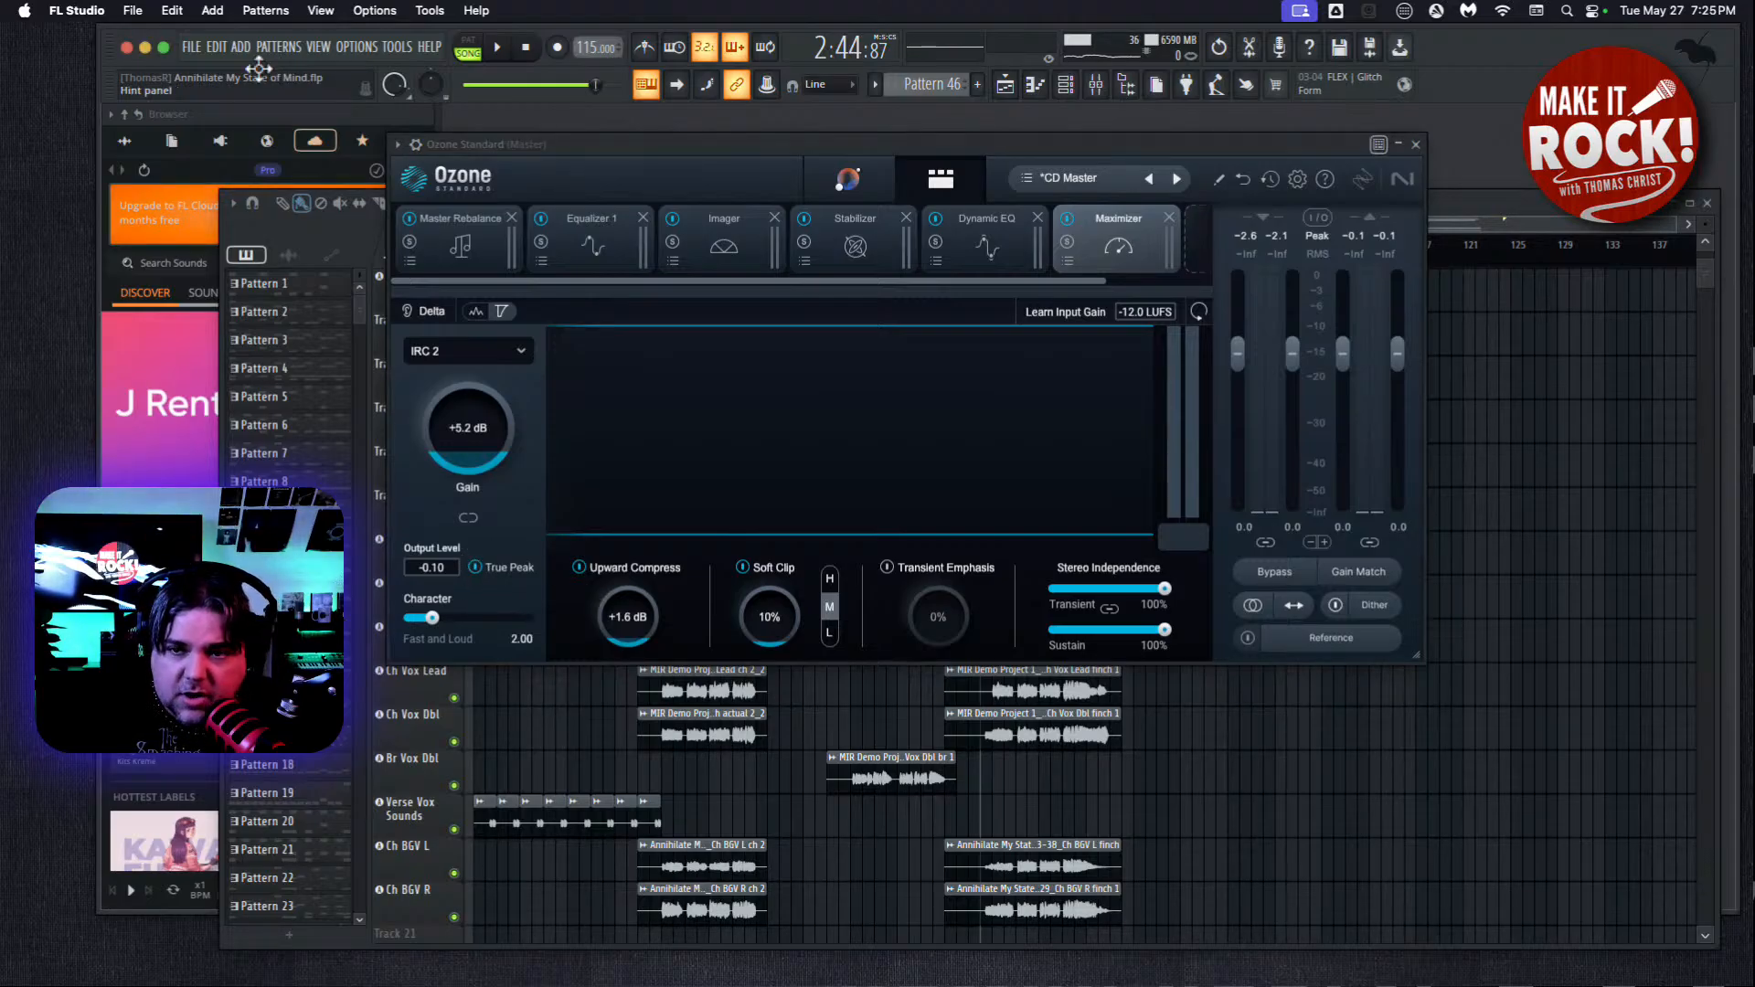
Export the song as a Microsoft wave file named "Annihilate My State of Mind (Master)" in the MIR Demo Project 1 folder.
click(191, 47)
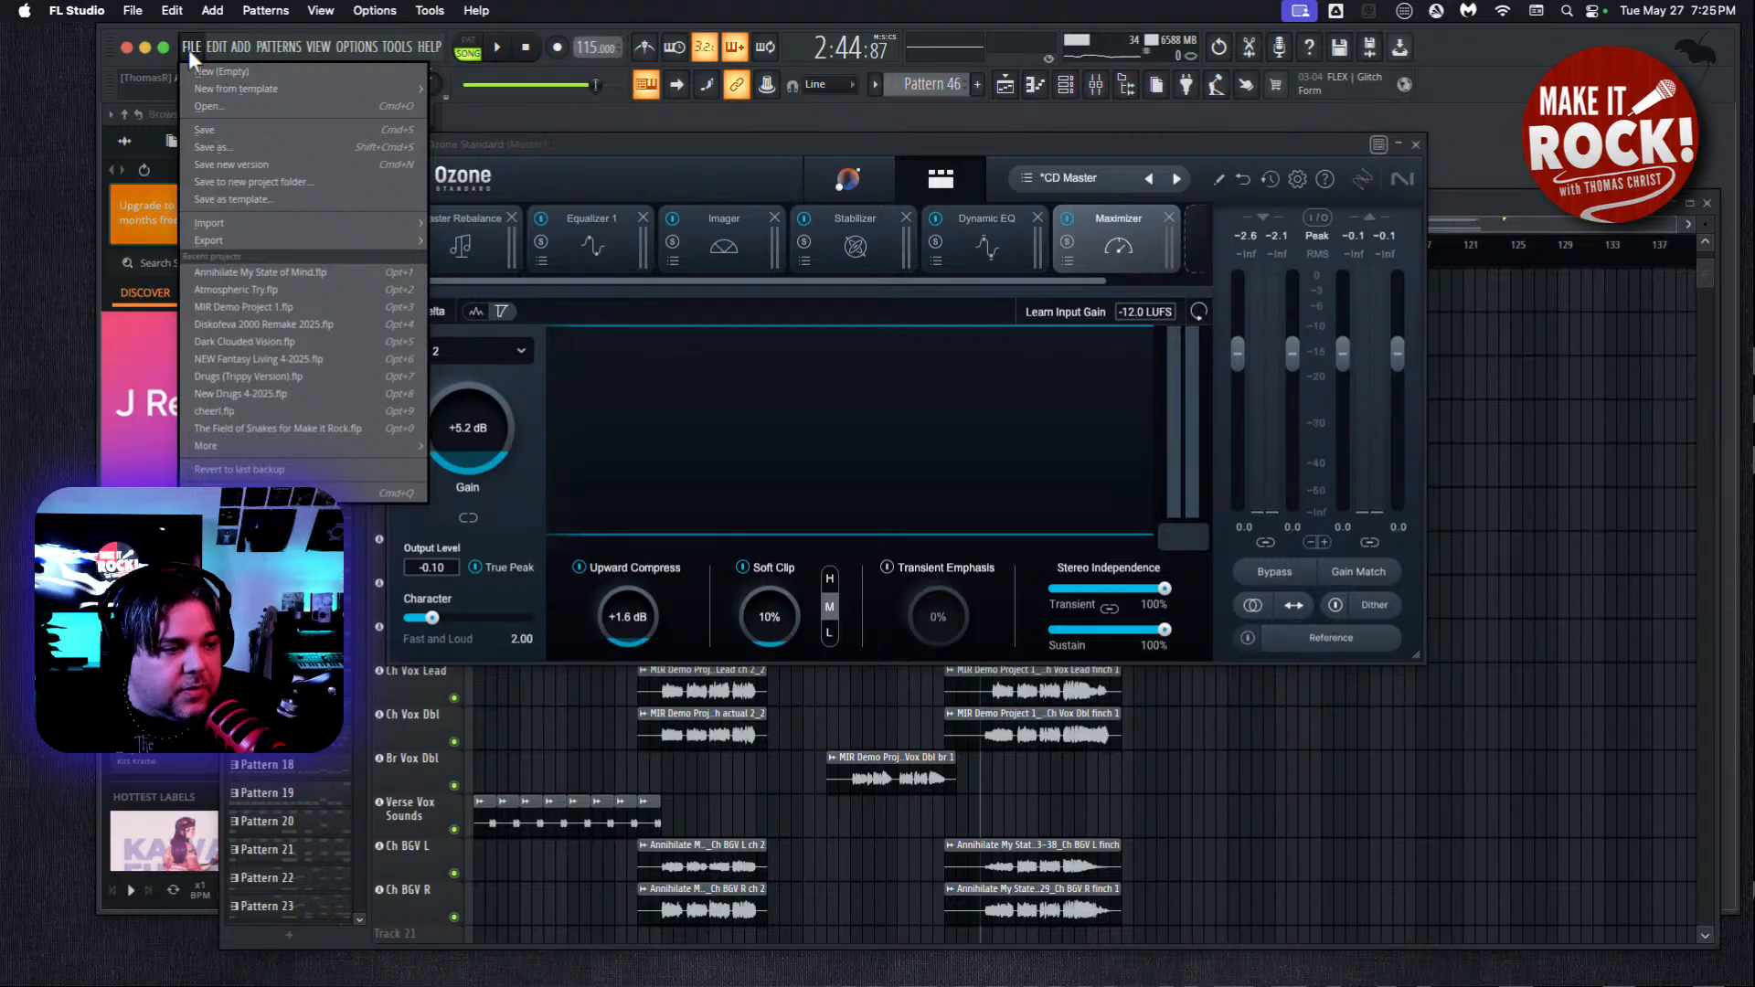
mouse_move(191, 244)
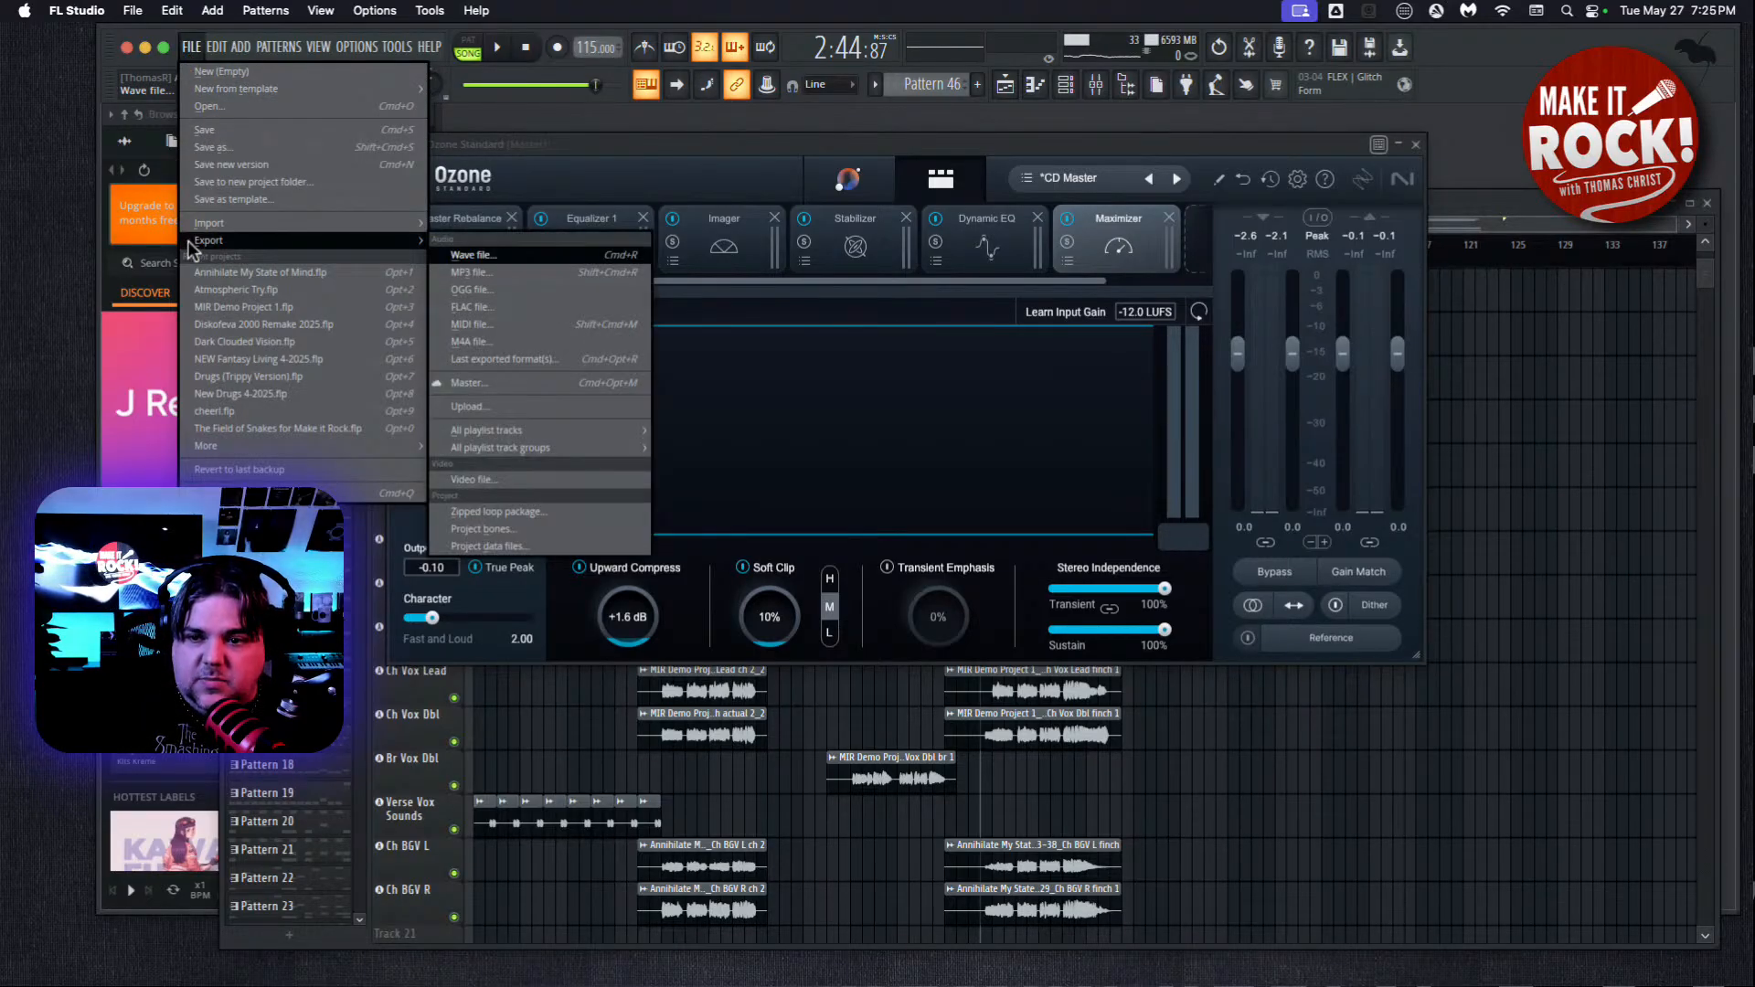
click(536, 259)
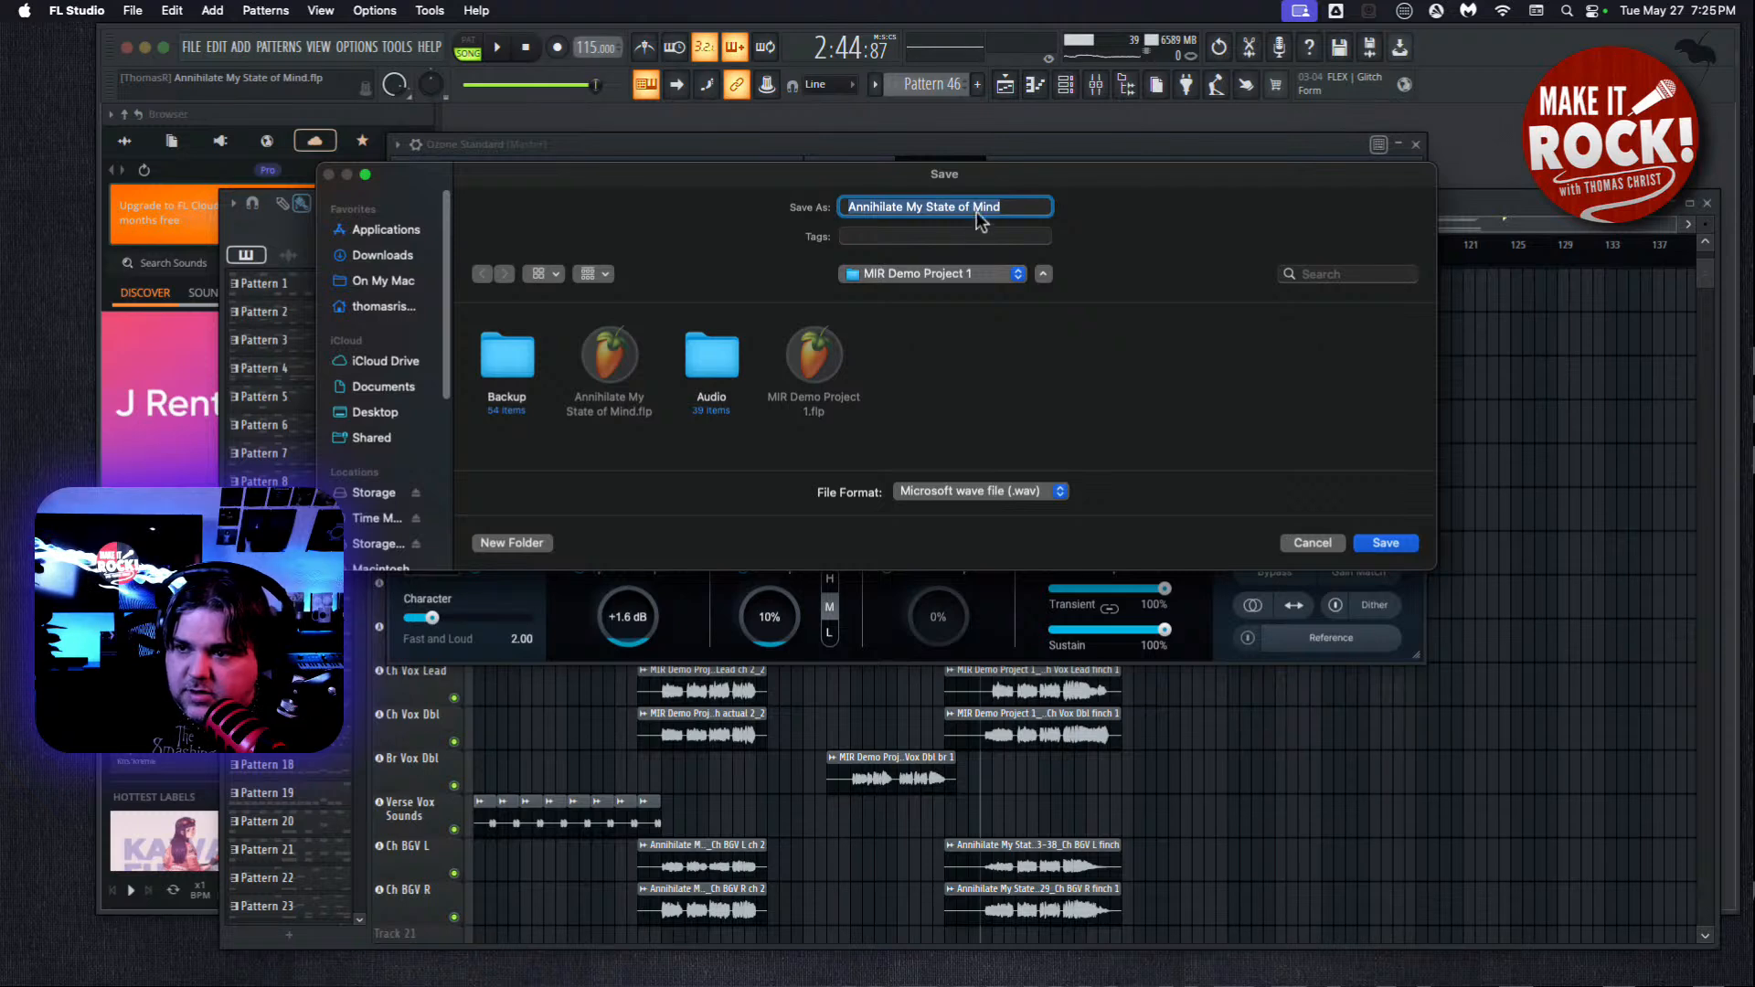
text((master)
key(alt+BackSpace)
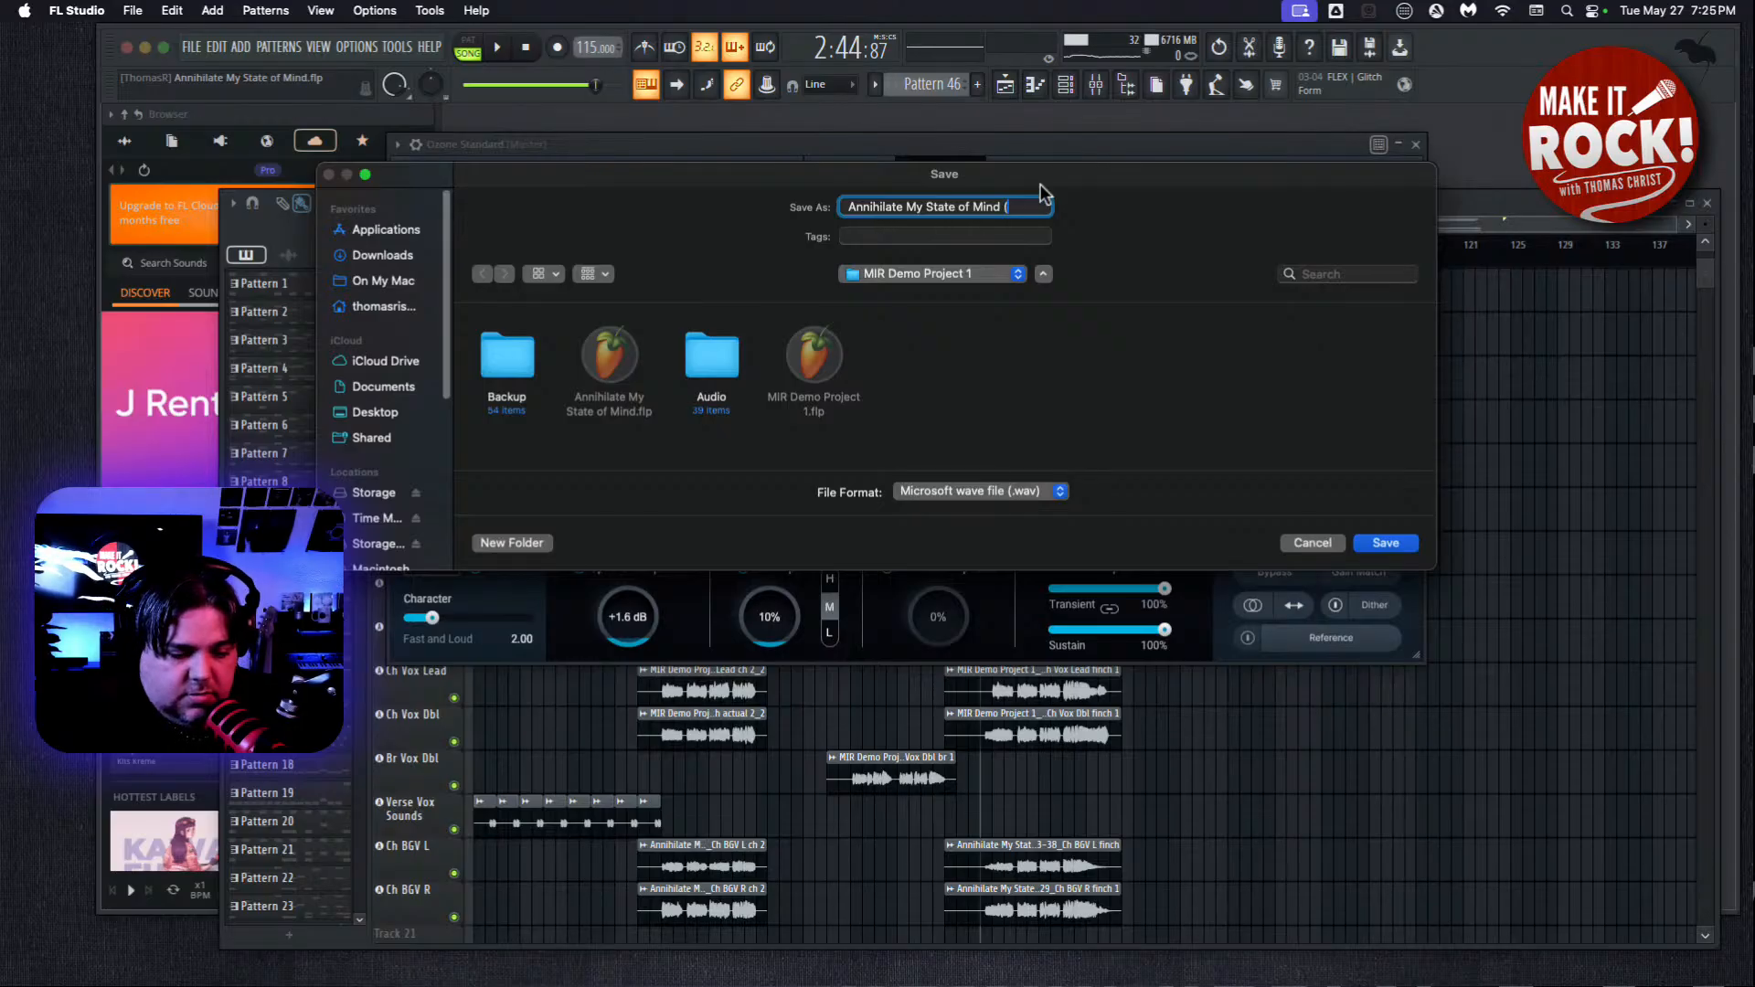
text(Master))
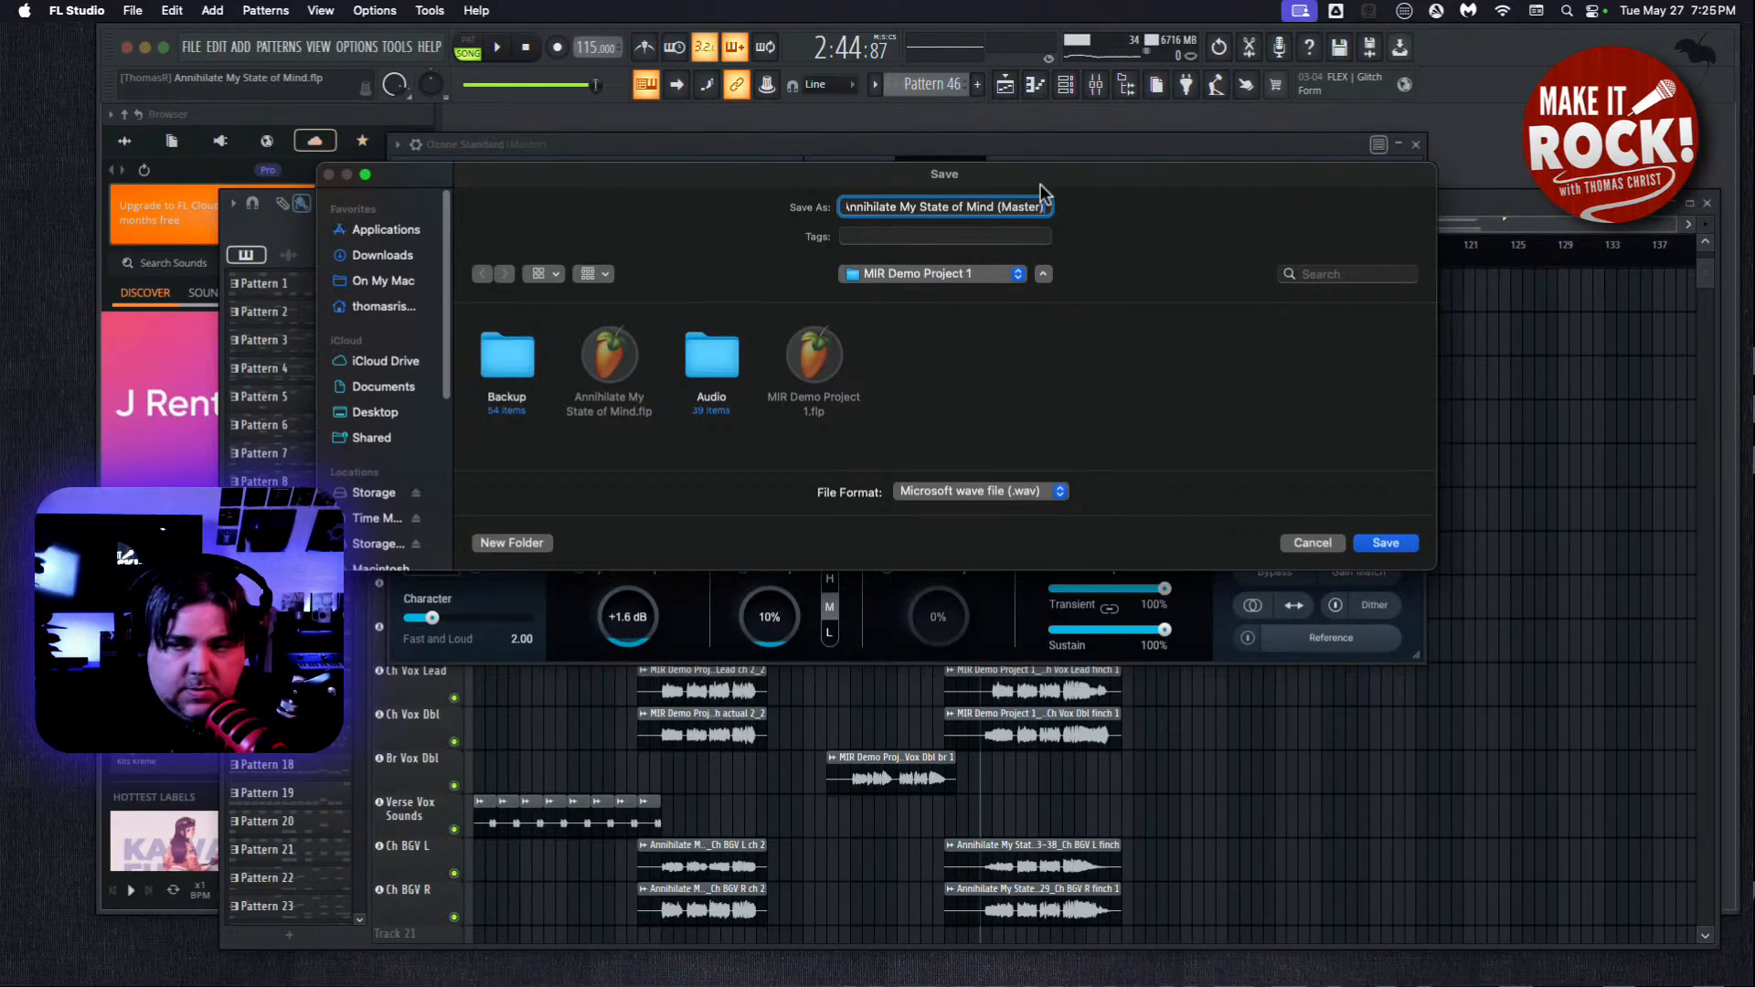
click(1386, 543)
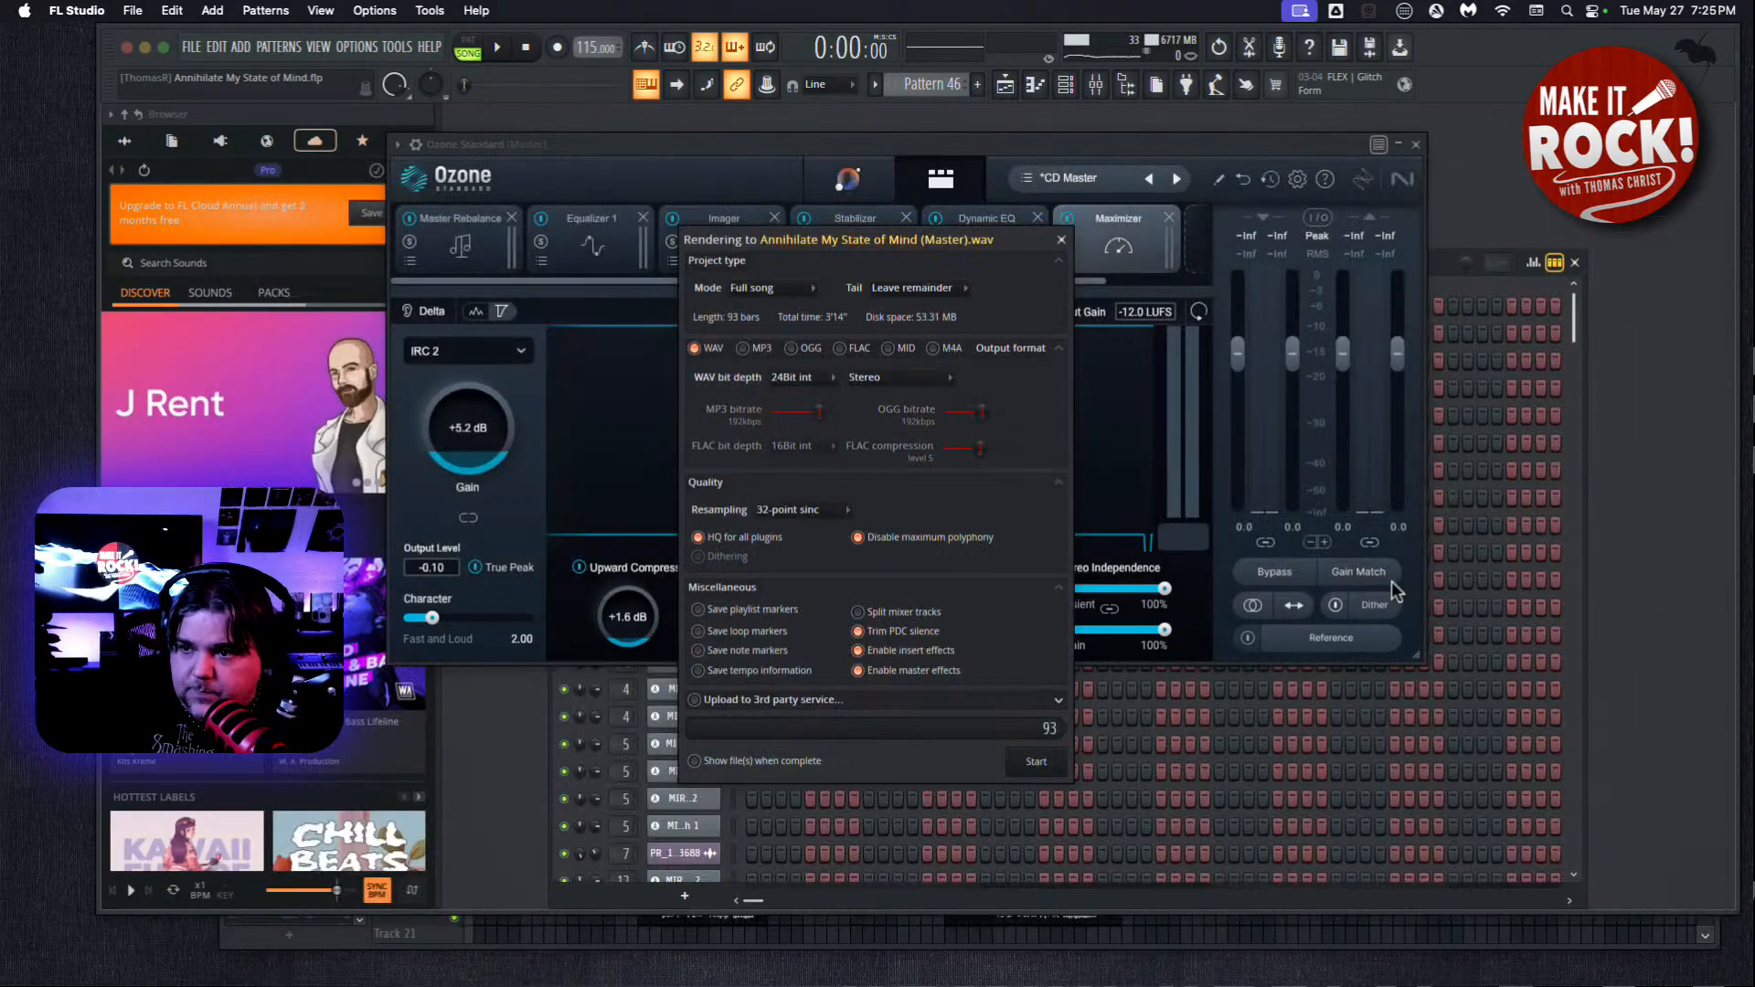
Review the available WAV bit depths and resampling qualities in the render settings, keeping 24Bit int and 32-point sinc.
click(827, 391)
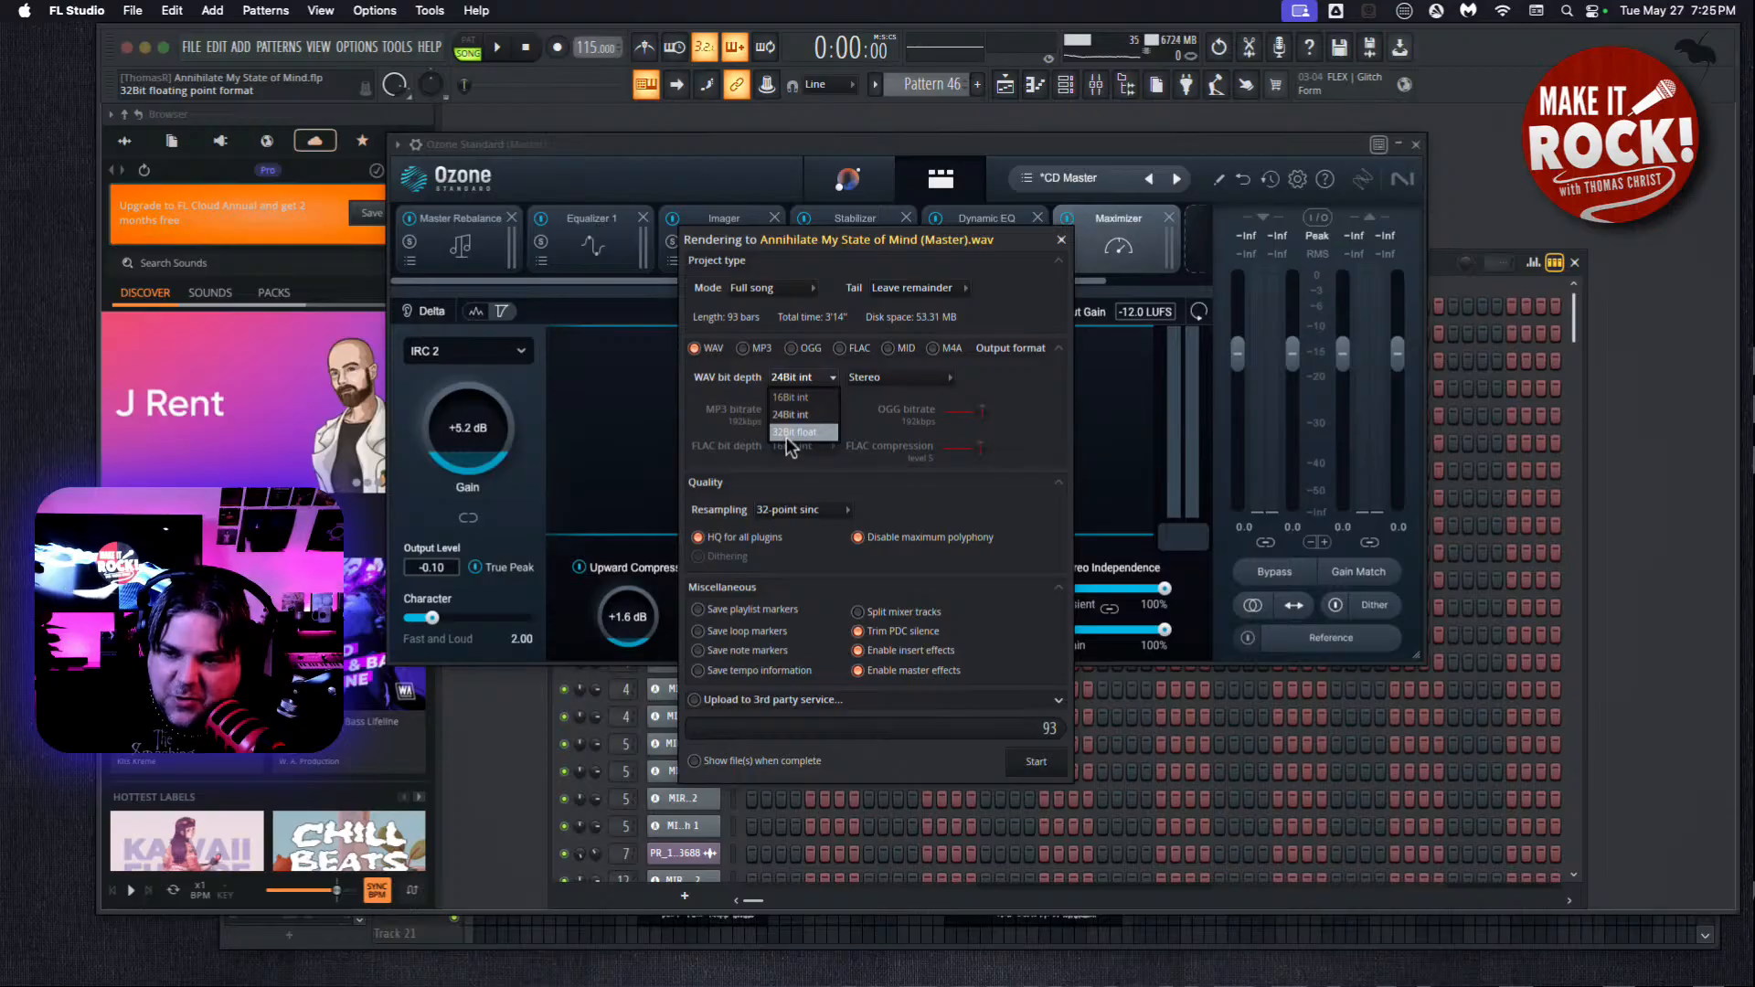
click(1029, 400)
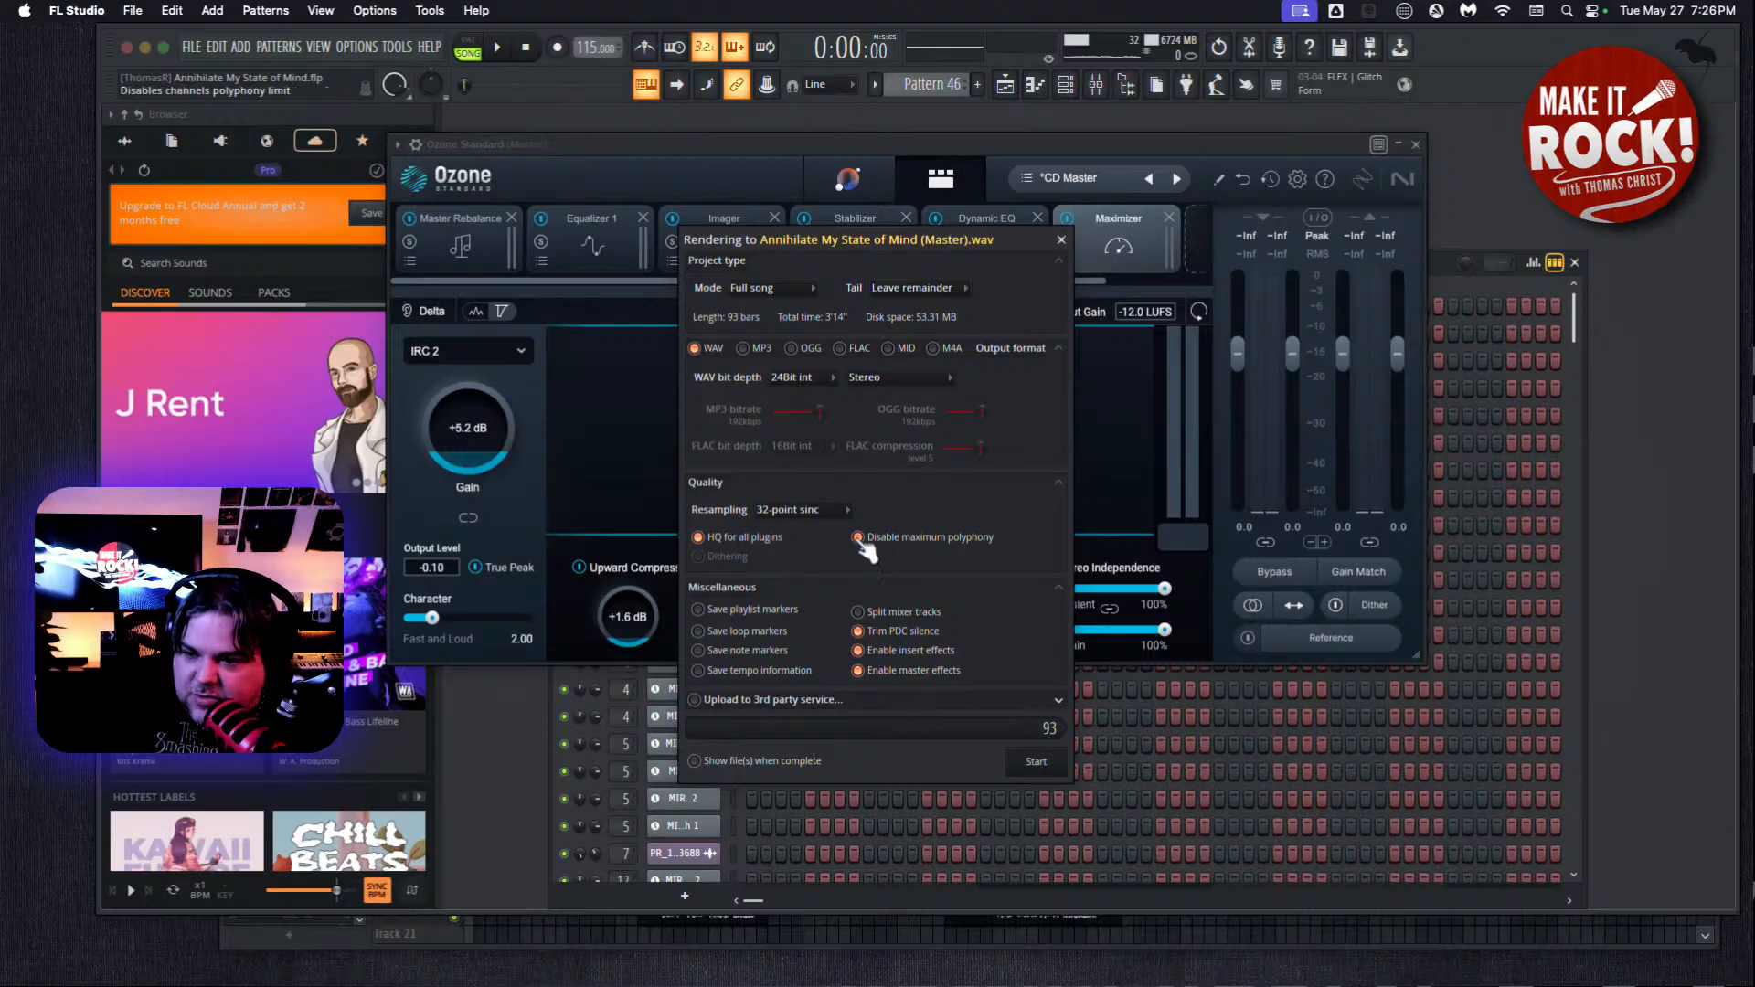
click(777, 512)
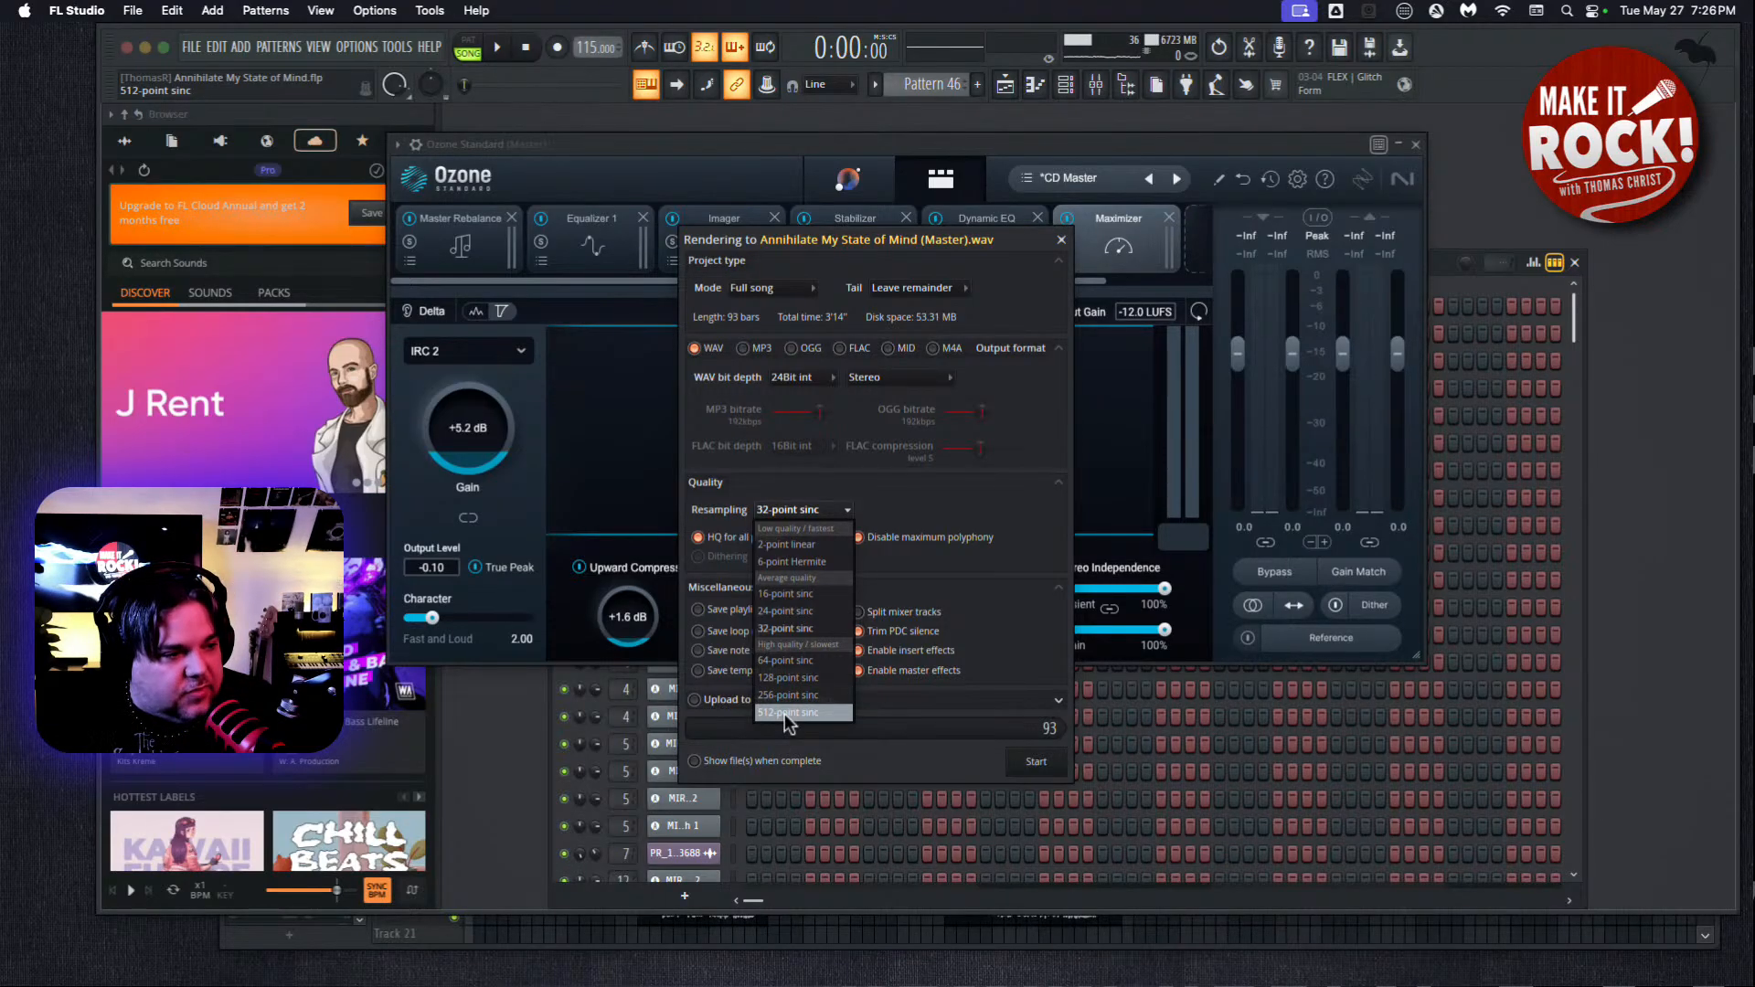
click(1006, 601)
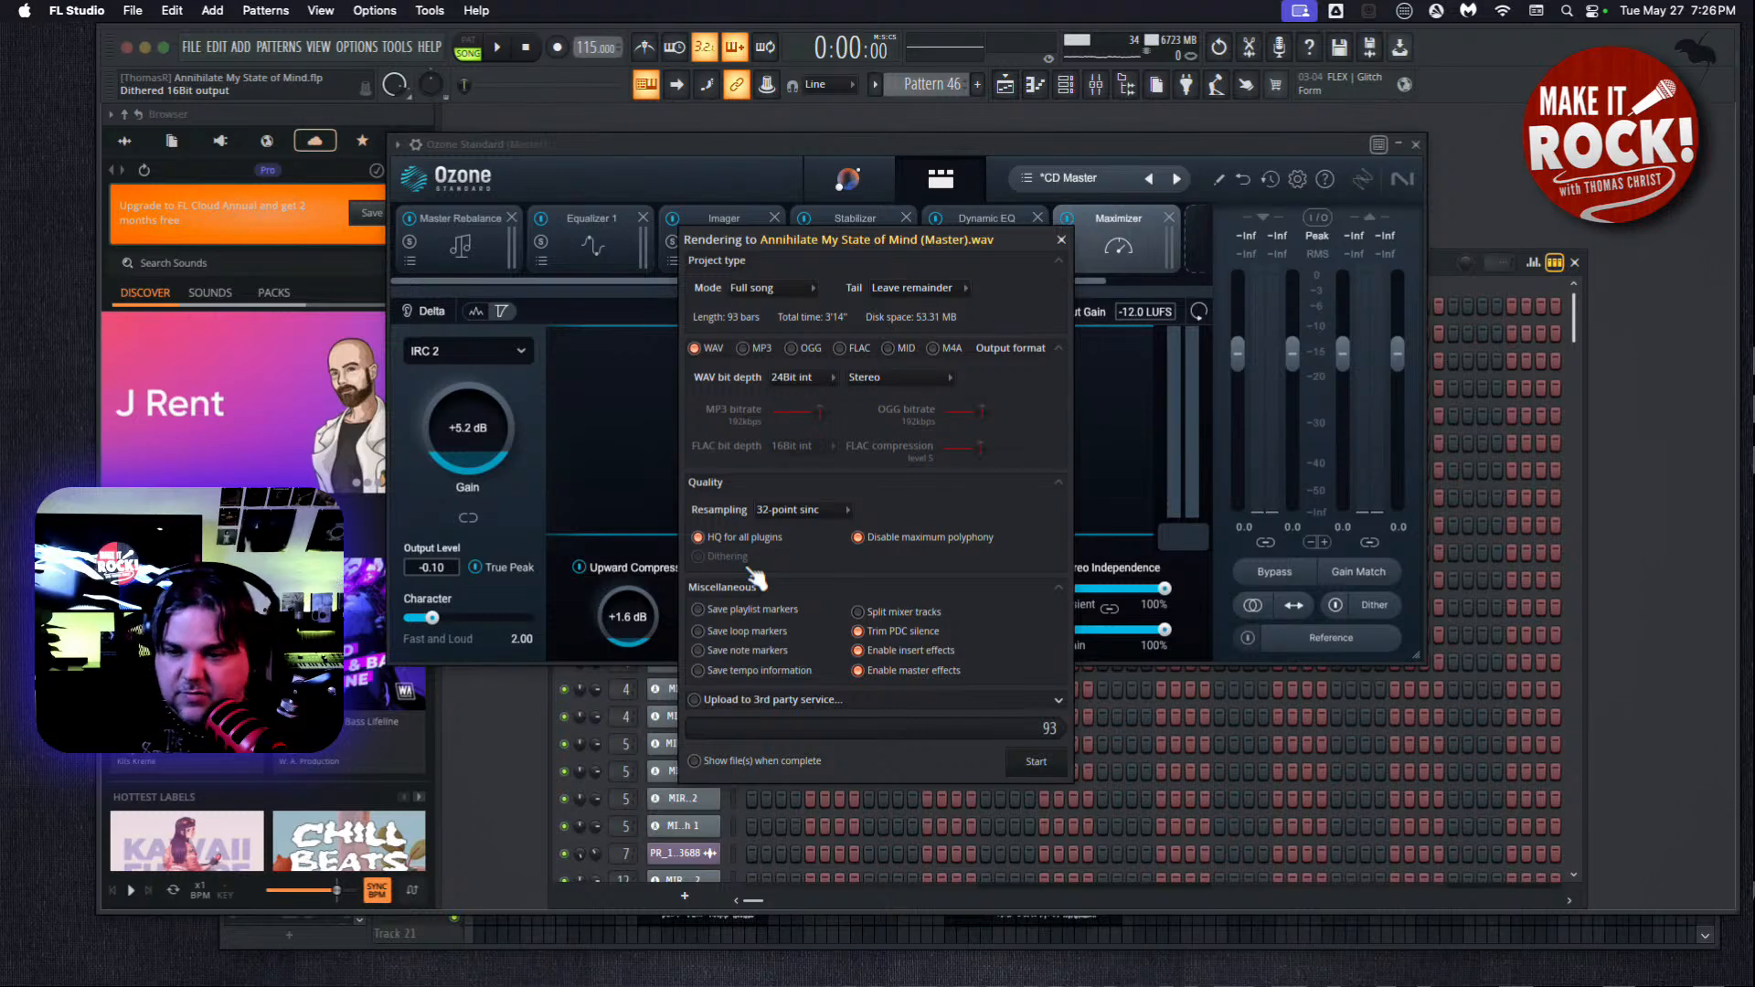
Check the third-party upload options, leave the upload disabled, and start rendering the full song as a 24-bit stereo WAV.
click(783, 701)
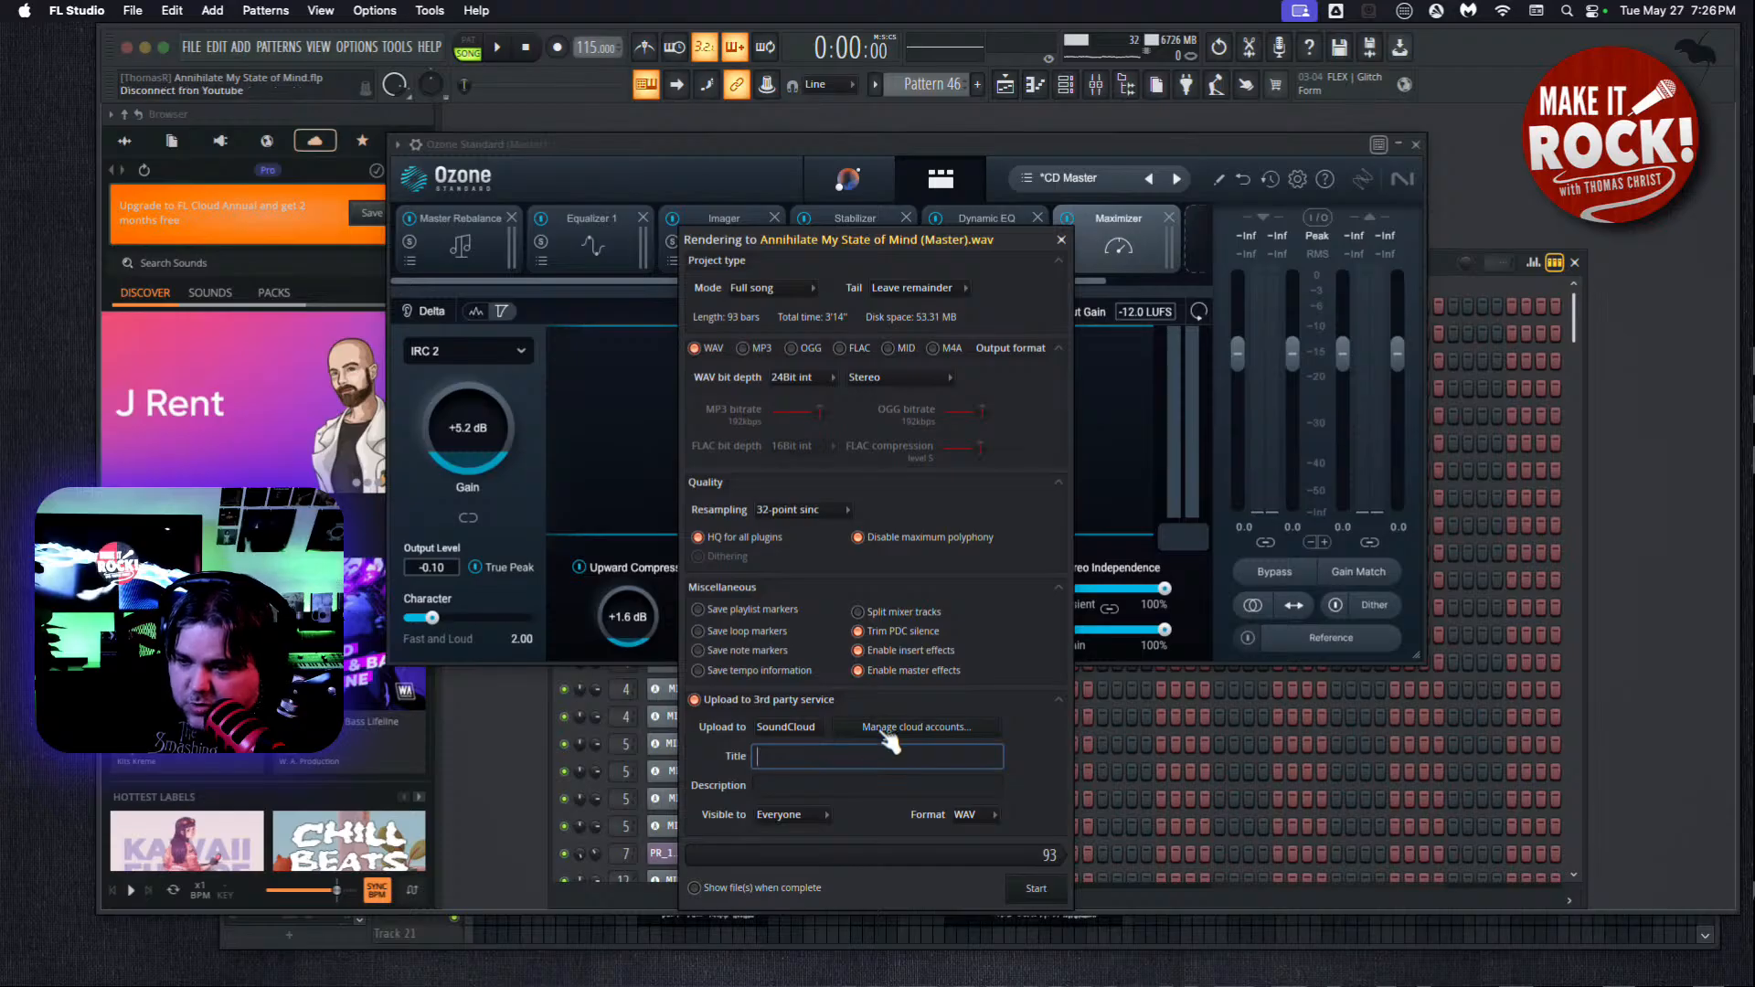
click(697, 701)
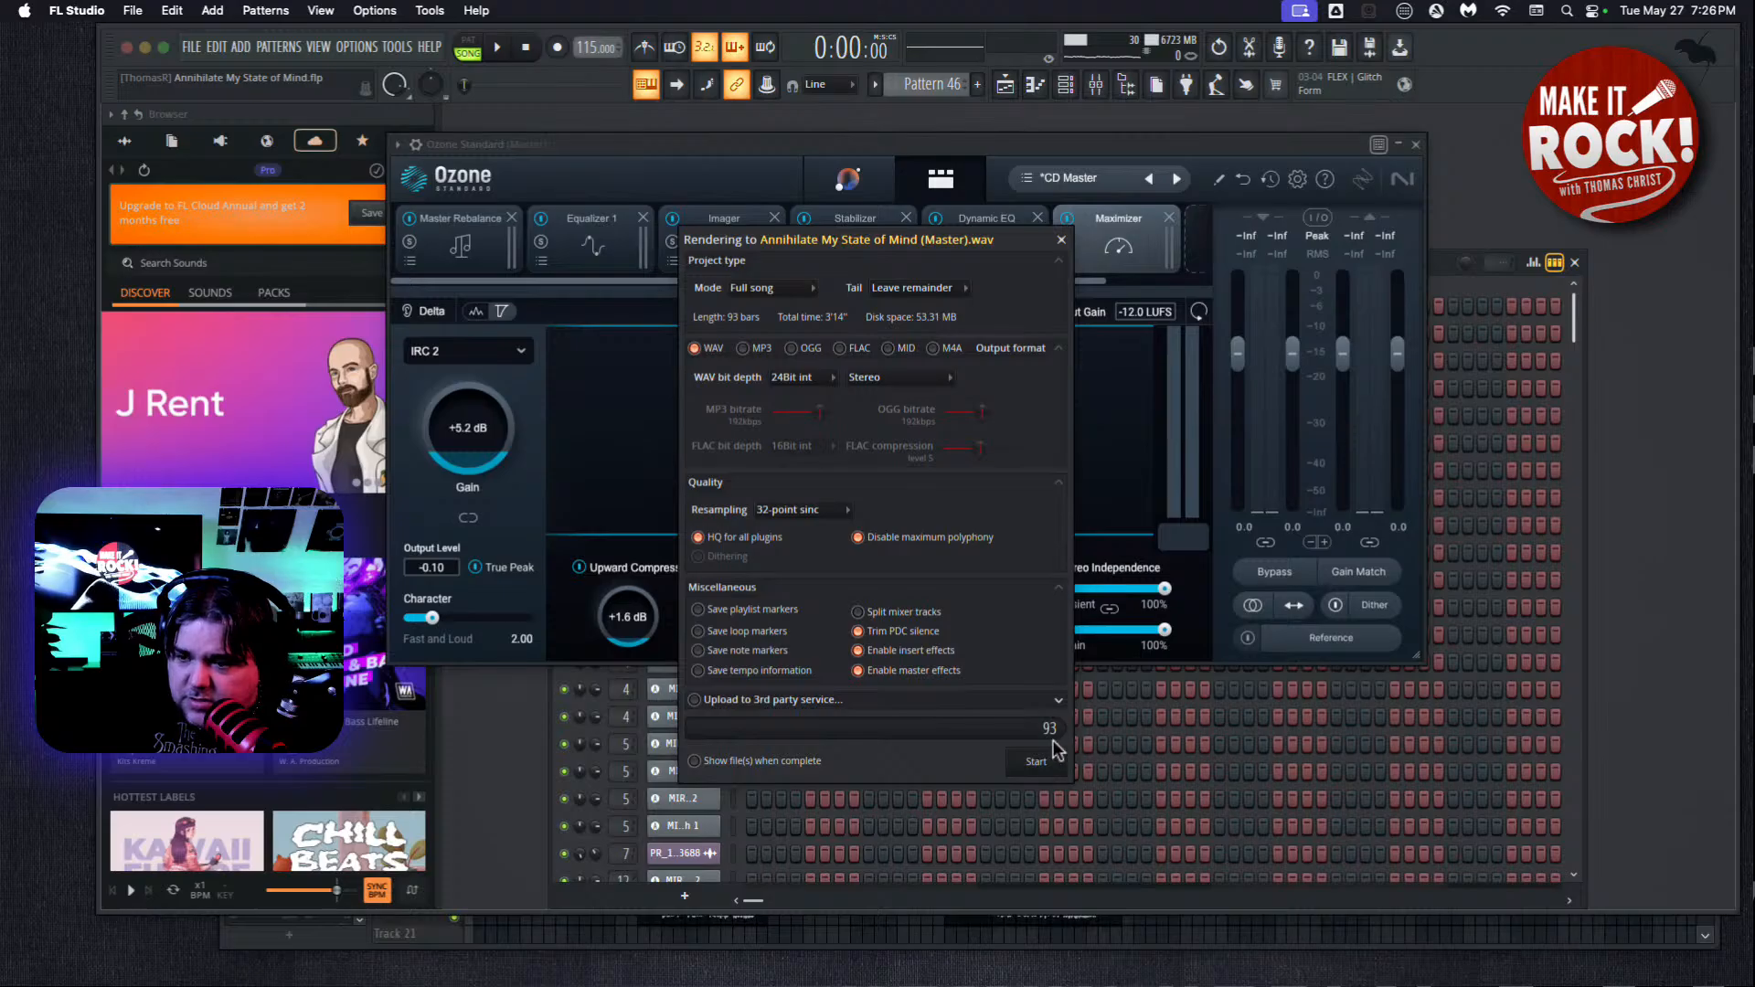
click(1037, 763)
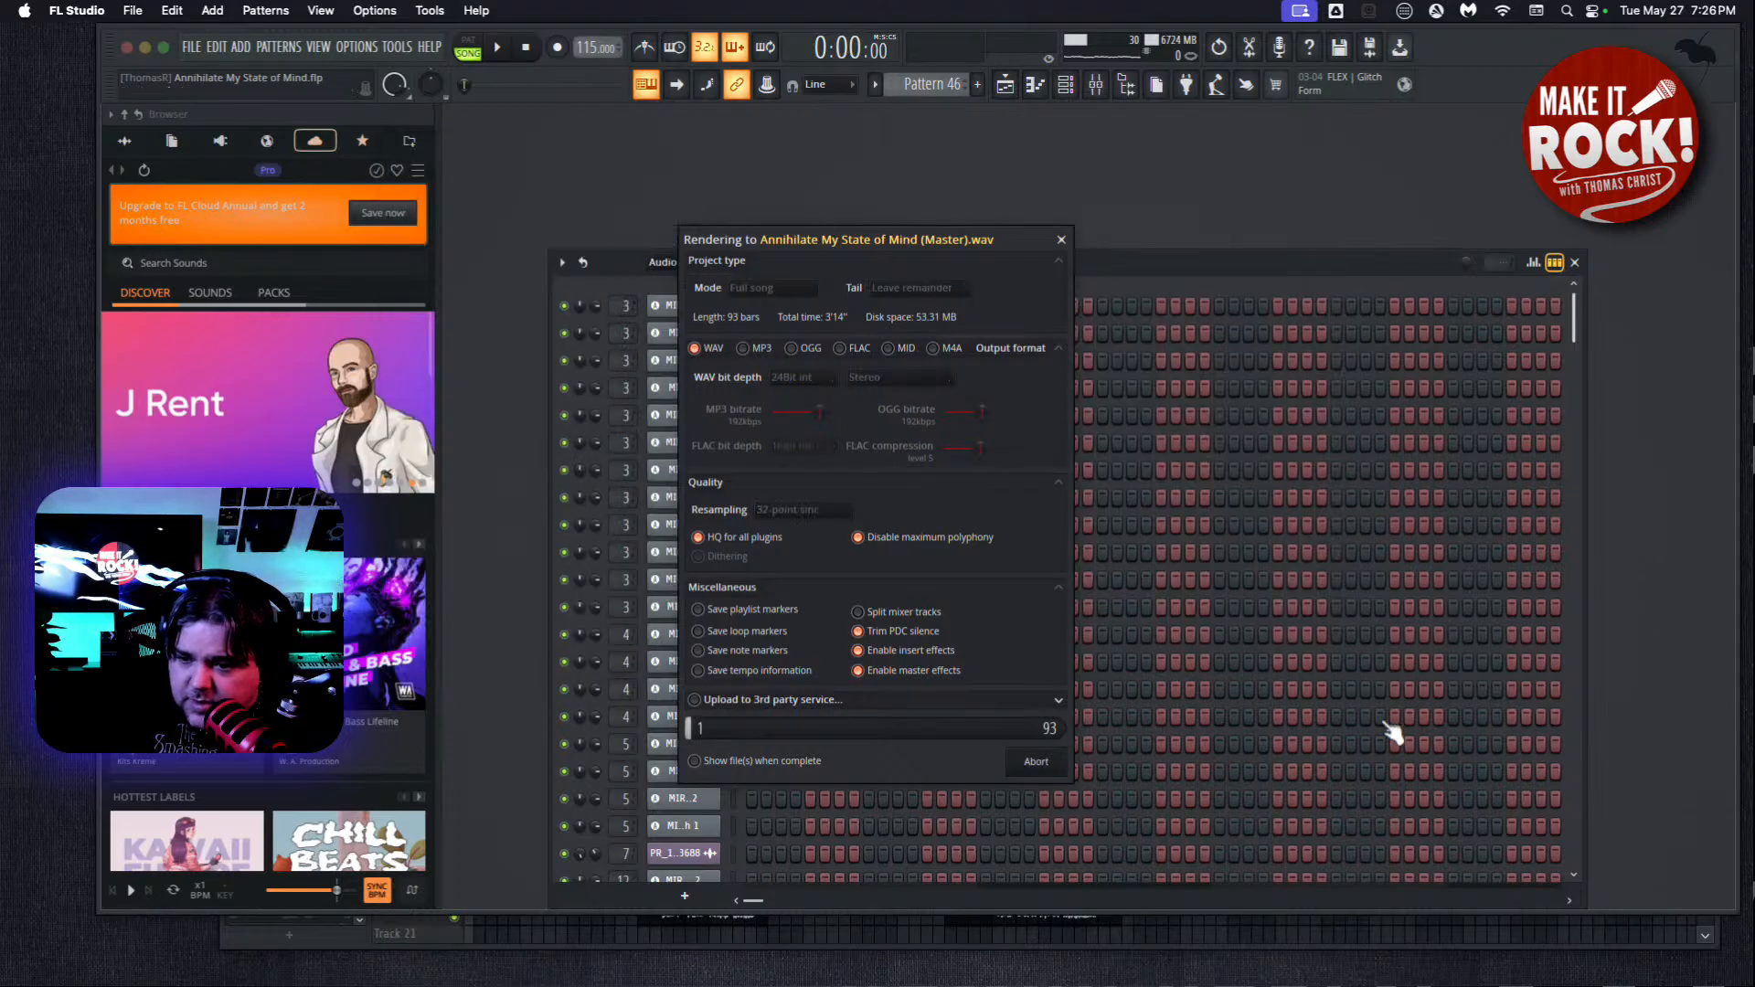